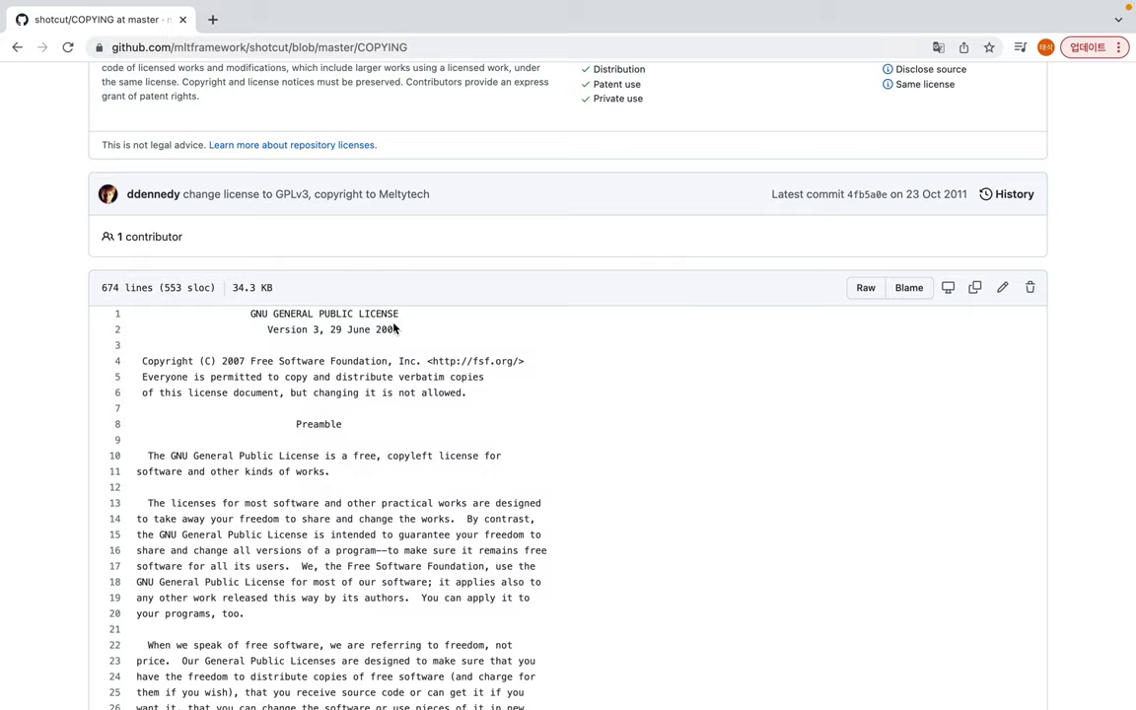
Step: Scroll through the GPLv3 COPYING licence text in Shotcut's GitHub repository
{"action": "left_click_drag", "start_coordinate": [250, 314], "coordinate": [419, 359]}
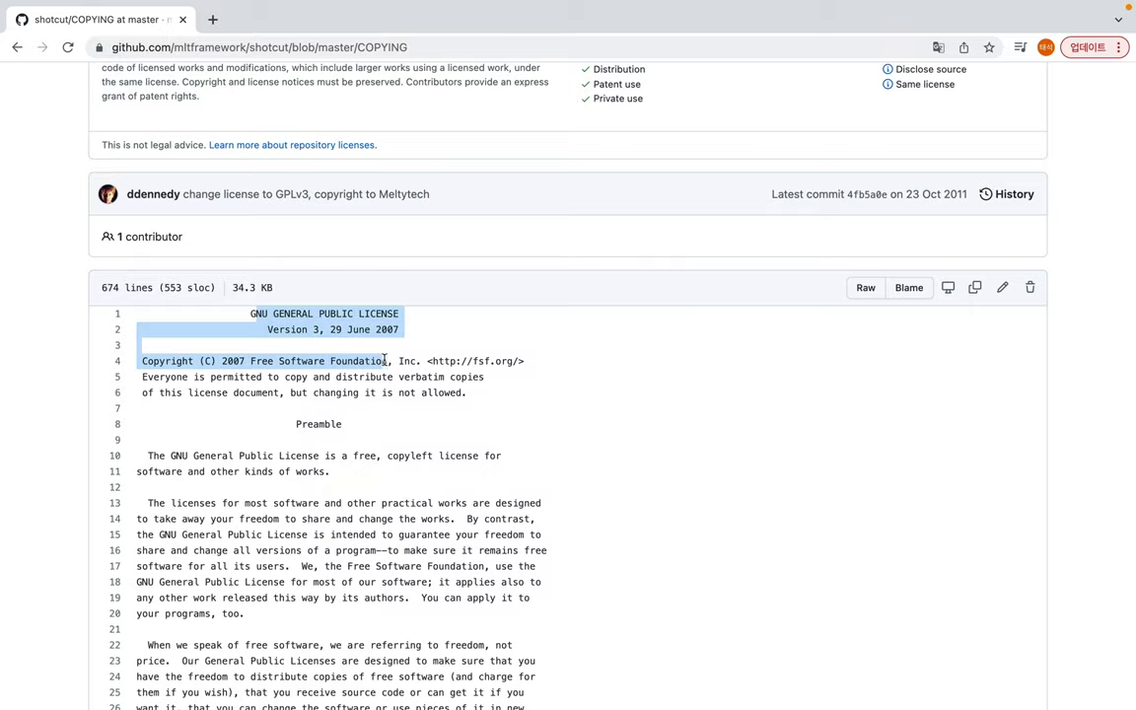
{"action": "left_click", "coordinate": [422, 350]}
{"action": "scroll", "coordinate": [422, 345], "scroll_direction": "down", "scroll_amount": 3}
{"action": "scroll", "coordinate": [422, 340], "scroll_direction": "down", "scroll_amount": 20}
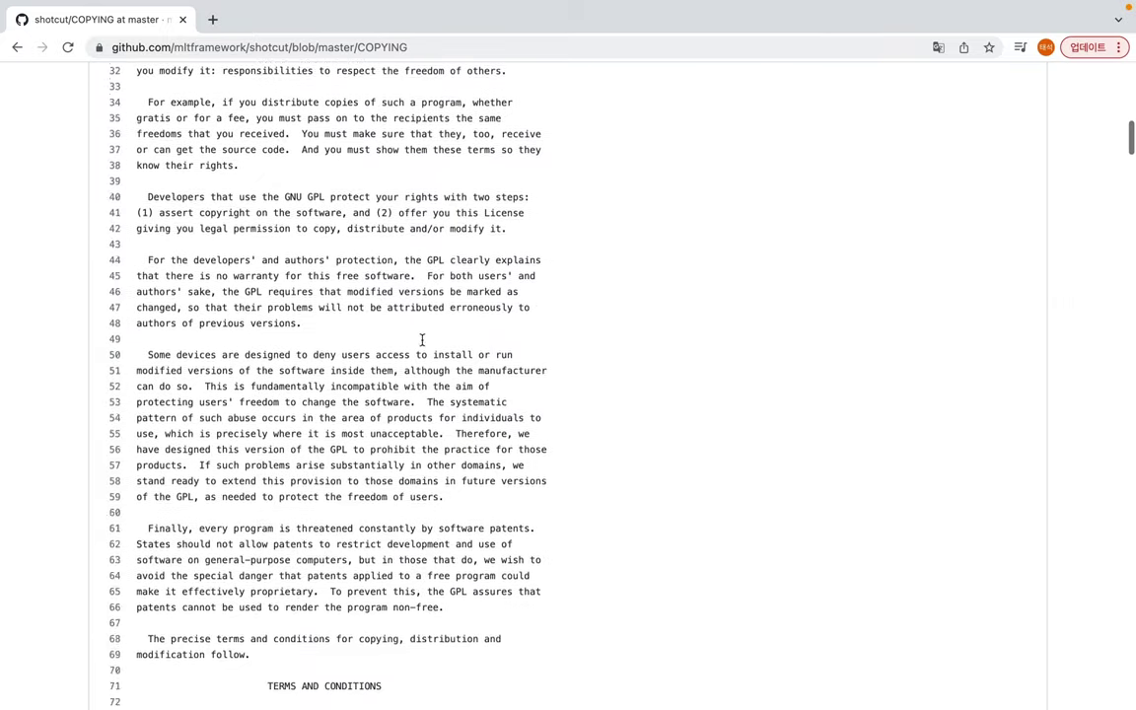
{"action": "scroll", "coordinate": [422, 344], "scroll_direction": "down", "scroll_amount": 20}
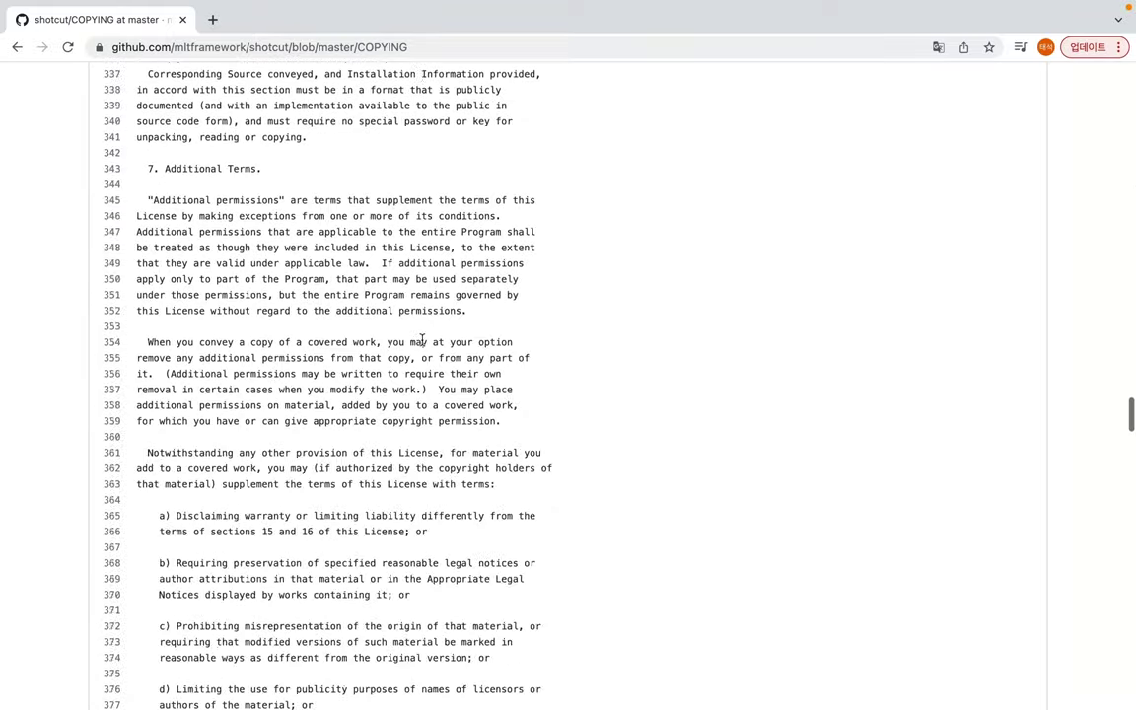
{"action": "scroll", "coordinate": [422, 344], "scroll_direction": "down", "scroll_amount": 12}
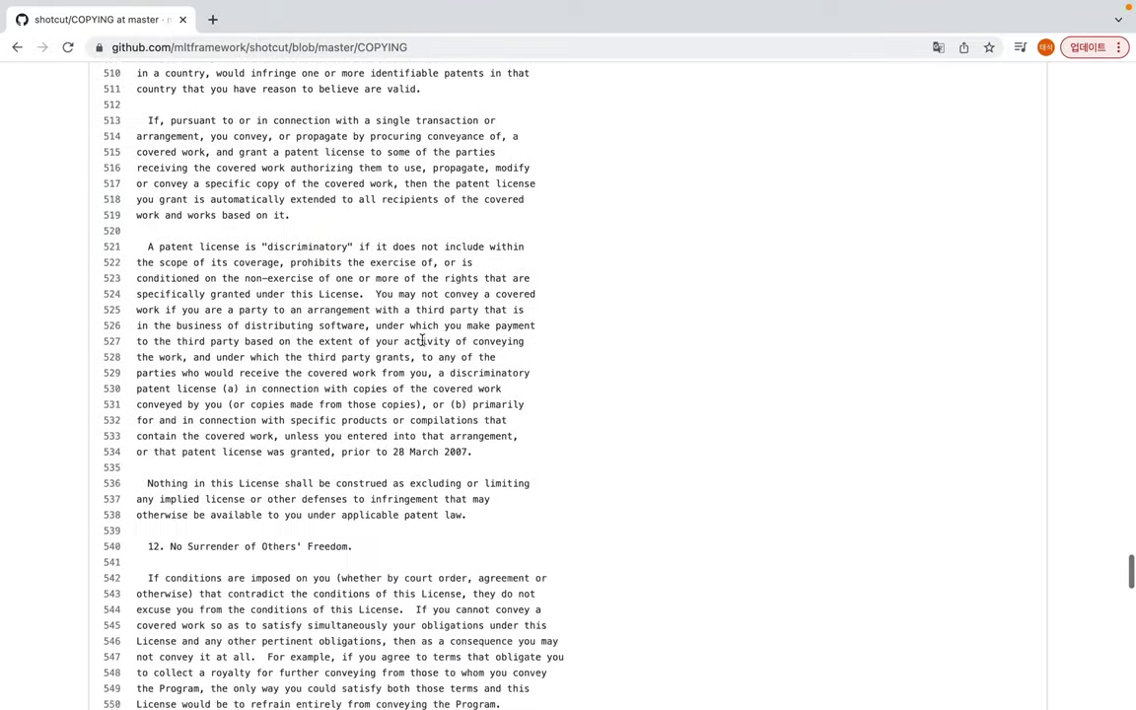
{"action": "scroll", "coordinate": [422, 340], "scroll_direction": "up", "scroll_amount": 20}
{"action": "scroll", "coordinate": [422, 340], "scroll_direction": "up", "scroll_amount": 20}
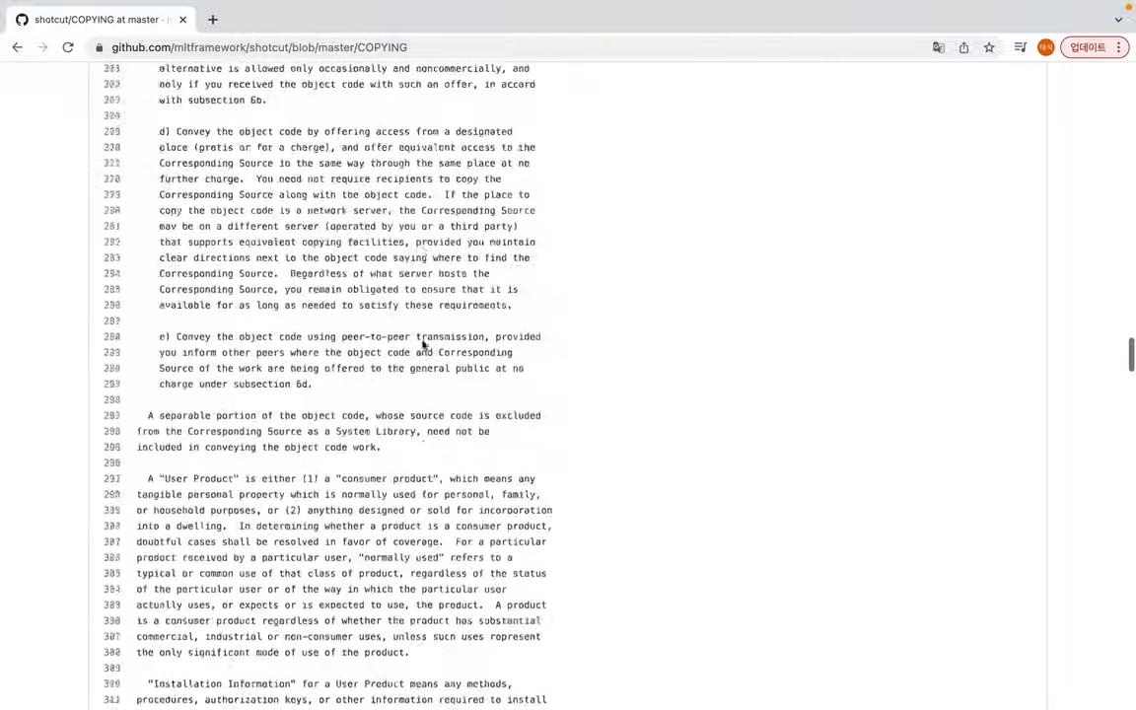
{"action": "scroll", "coordinate": [422, 342], "scroll_direction": "up", "scroll_amount": 18}
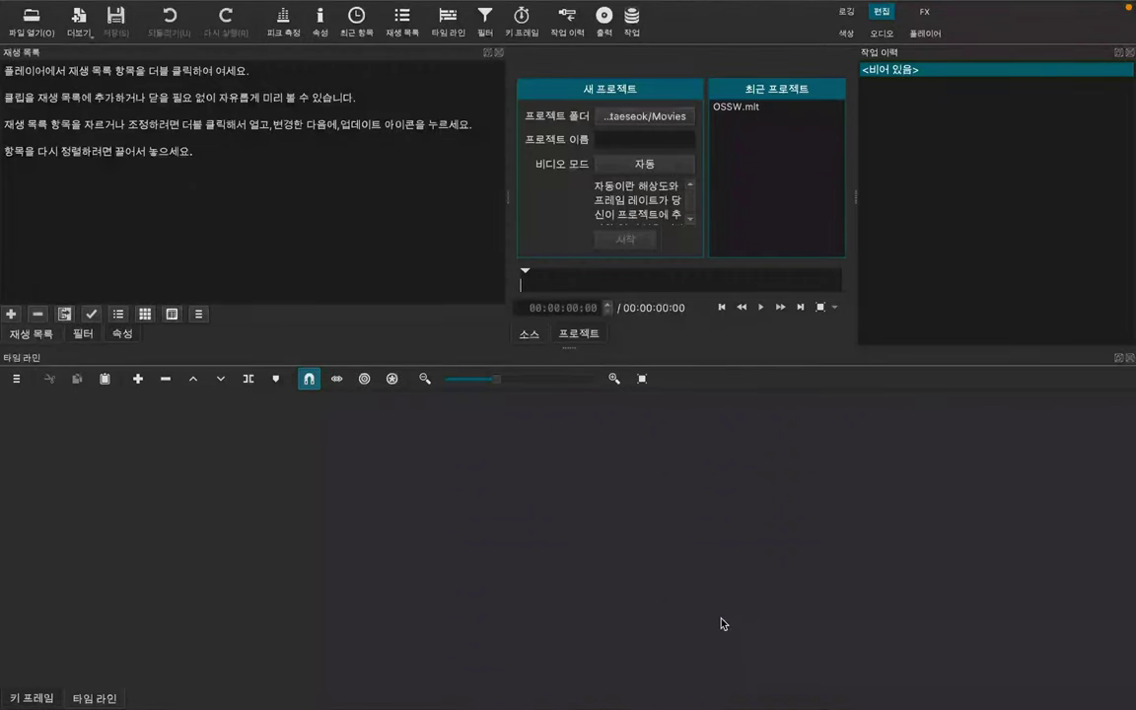
Step: Start a new project named '샷컷 강의' saved in the Movies folder
{"action": "left_click", "coordinate": [649, 139]}
{"action": "type", "text": "샷컷 강의"}
{"action": "left_click", "coordinate": [622, 247]}
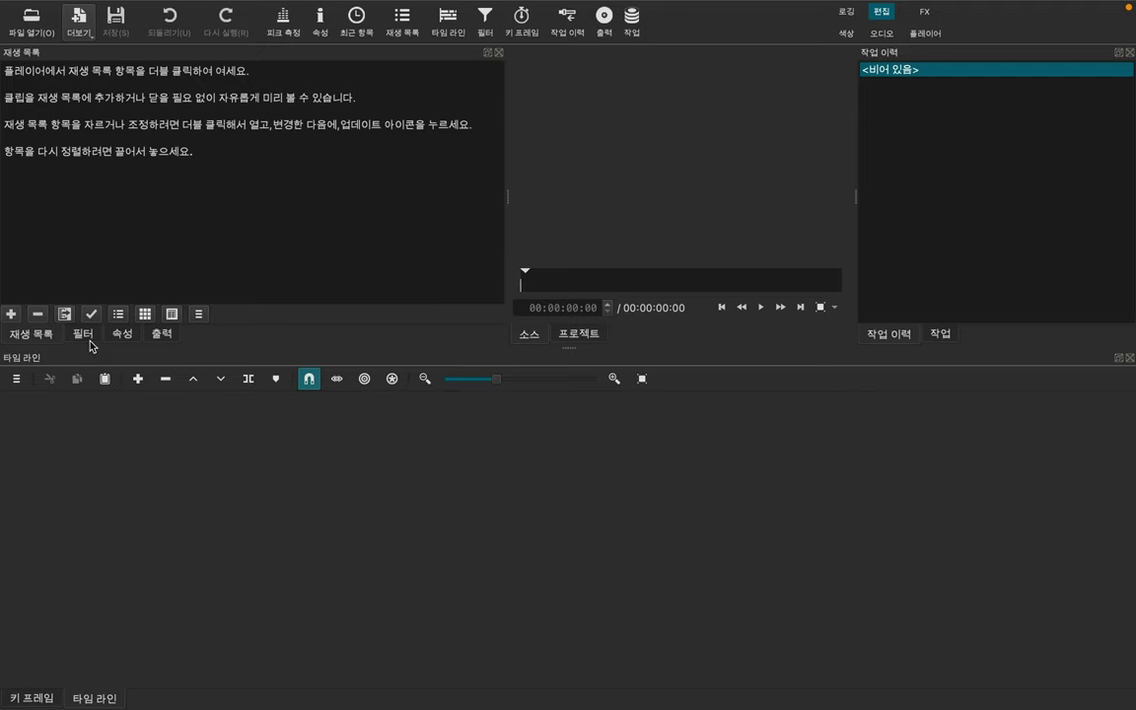
Step: Open 데스노트 - 대립.mp4 from Downloads and add it as the first playlist item
{"action": "left_click", "coordinate": [33, 25]}
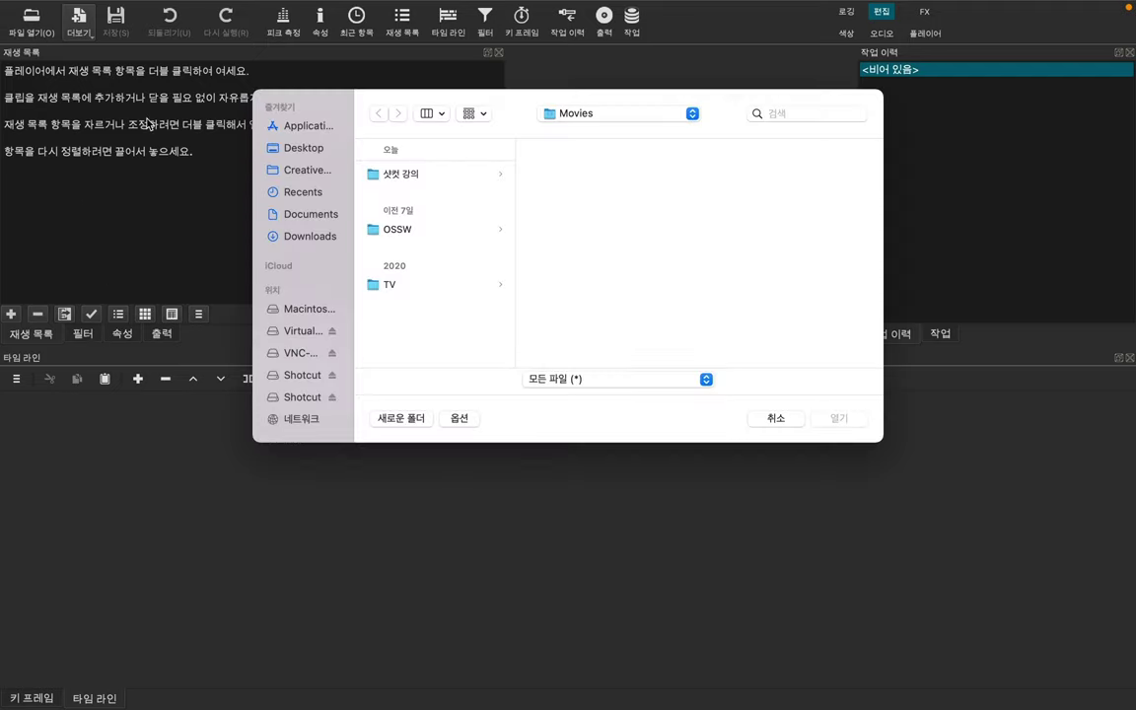
{"action": "left_click", "coordinate": [308, 237]}
{"action": "scroll", "coordinate": [438, 255], "scroll_direction": "down", "scroll_amount": 10}
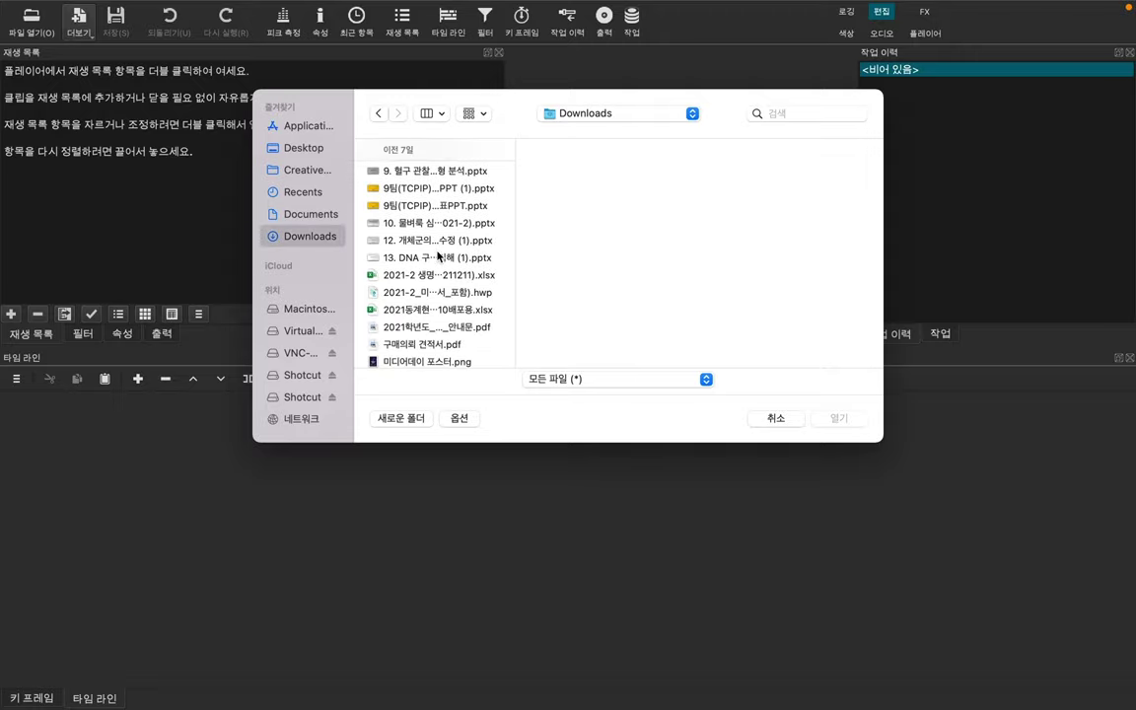
{"action": "scroll", "coordinate": [438, 256], "scroll_direction": "down", "scroll_amount": 15}
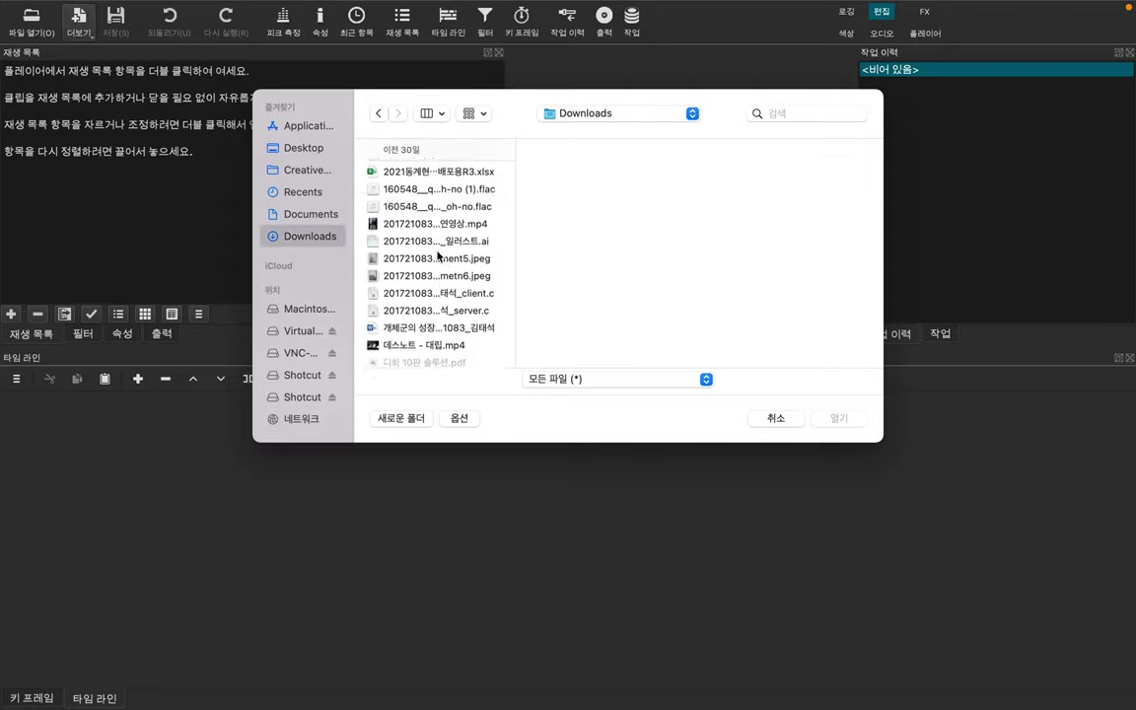
{"action": "scroll", "coordinate": [439, 256], "scroll_direction": "down", "scroll_amount": 4}
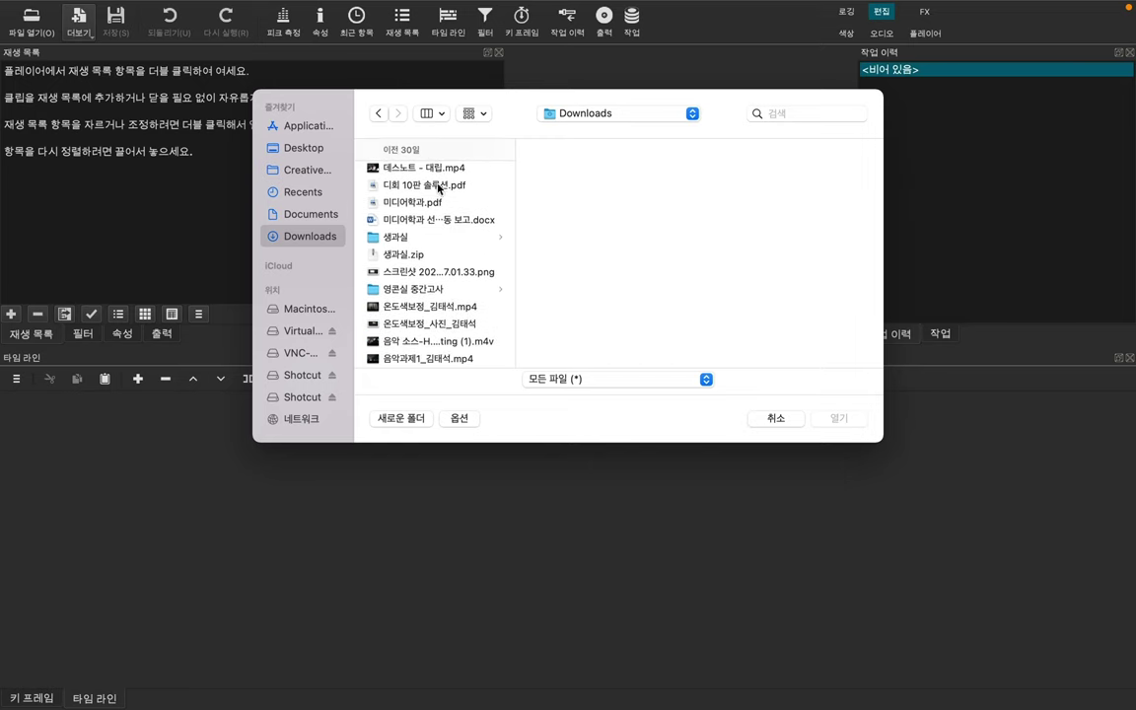
{"action": "left_click", "coordinate": [449, 170]}
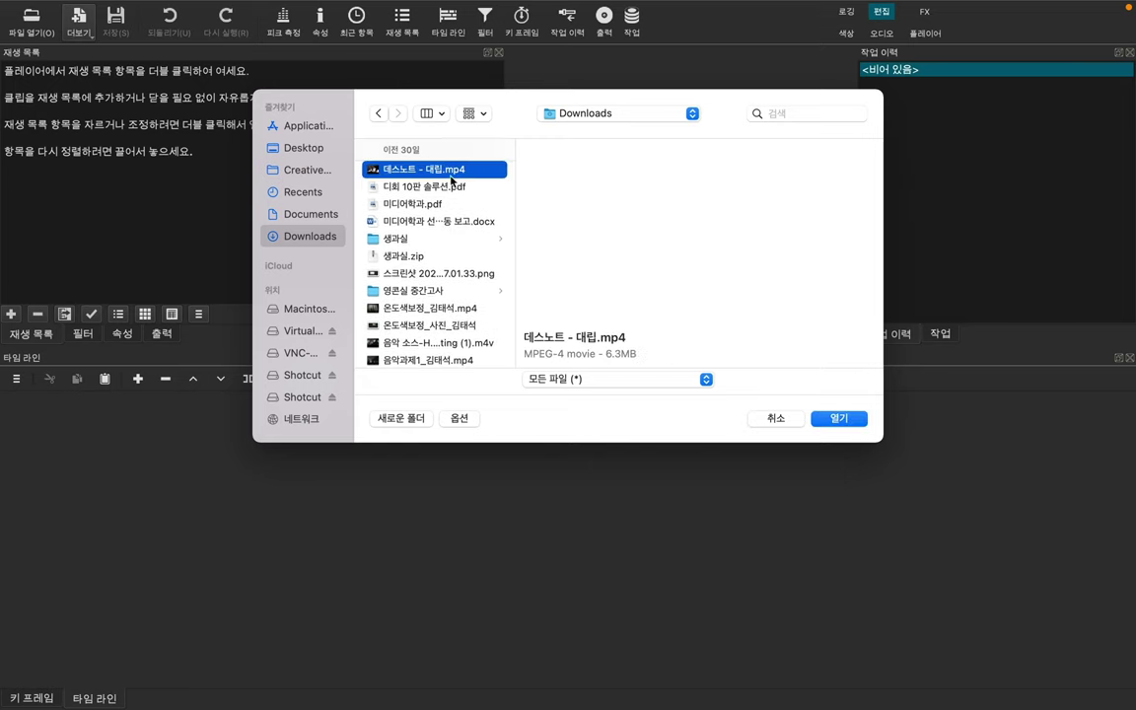
{"action": "left_click", "coordinate": [838, 419]}
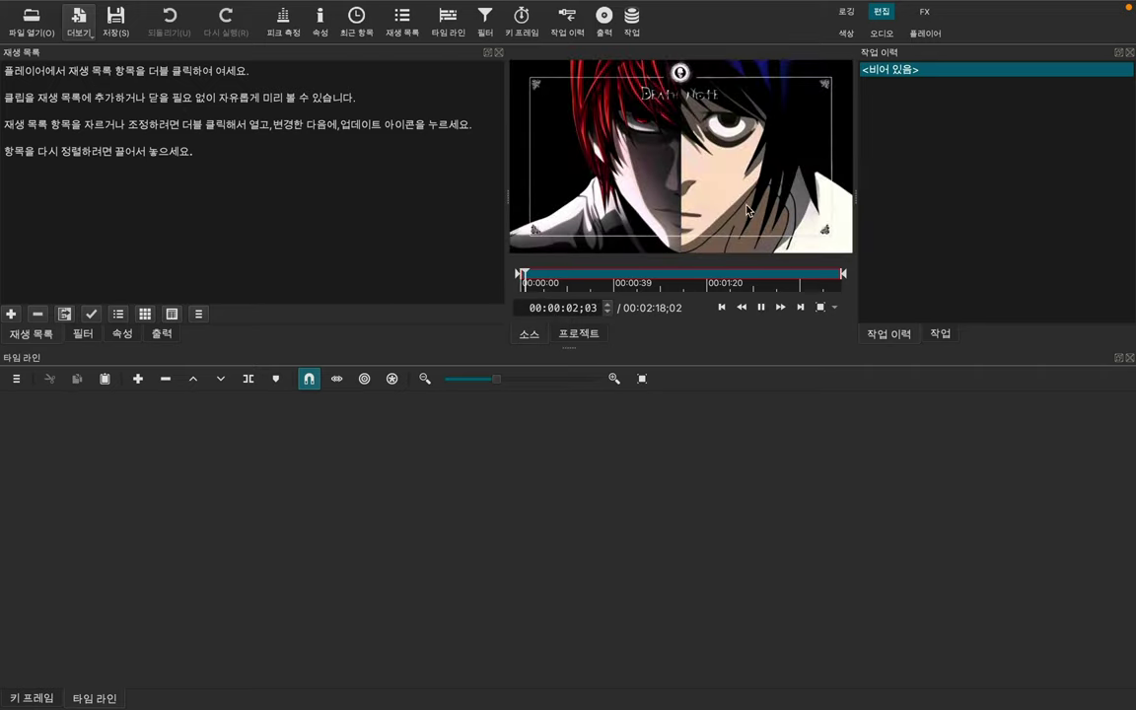
{"action": "left_click", "coordinate": [9, 315]}
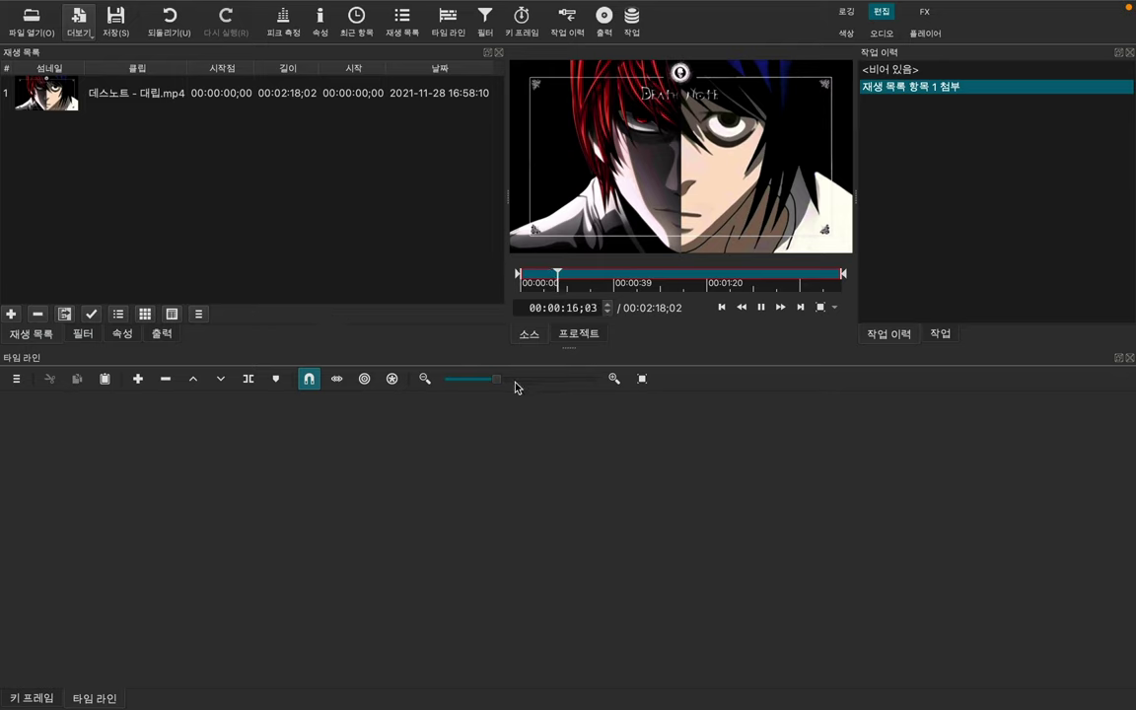
Step: Place 데스노트 - 대립.mp4 on a new V1 track from the start and check where it ends
{"action": "key", "text": "space"}
{"action": "left_click_drag", "start_coordinate": [151, 100], "coordinate": [160, 458]}
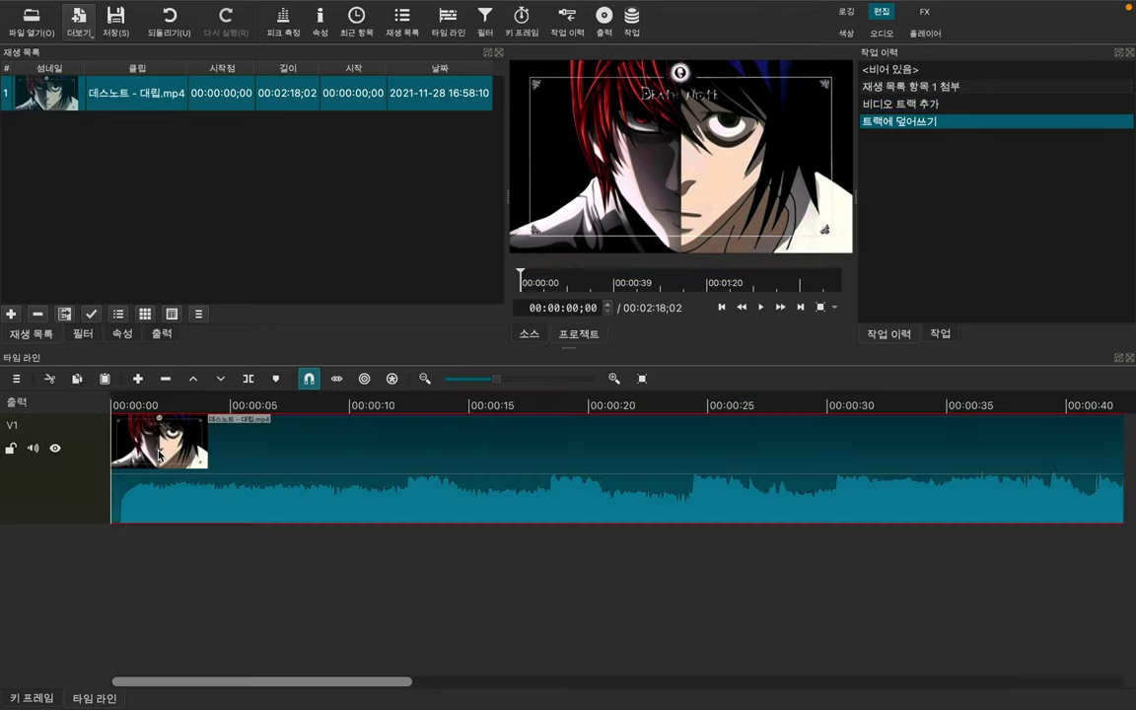
{"action": "left_click", "coordinate": [304, 591]}
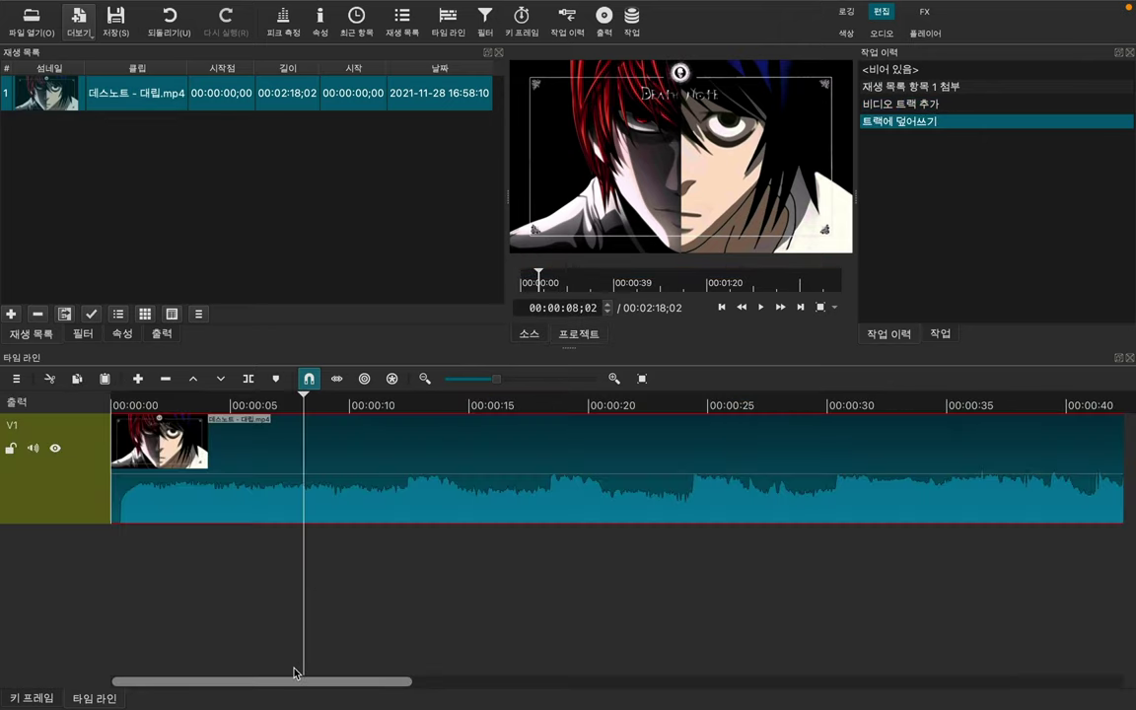
{"action": "left_click_drag", "start_coordinate": [282, 683], "coordinate": [995, 675]}
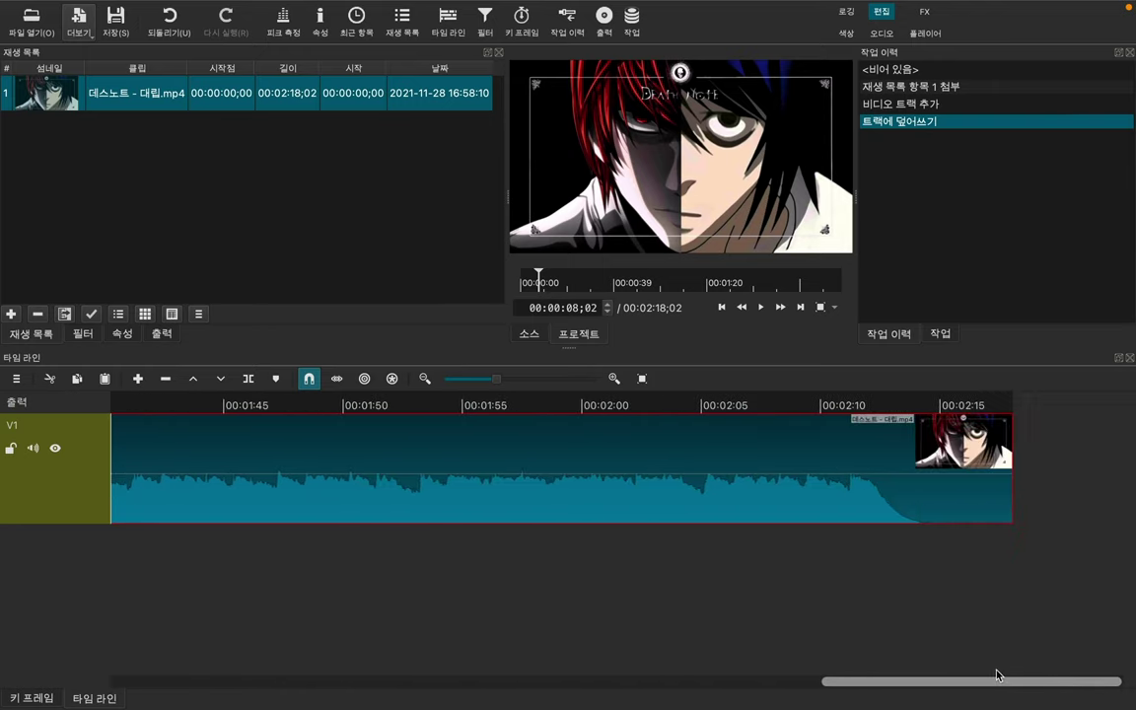
{"action": "left_click", "coordinate": [1008, 399]}
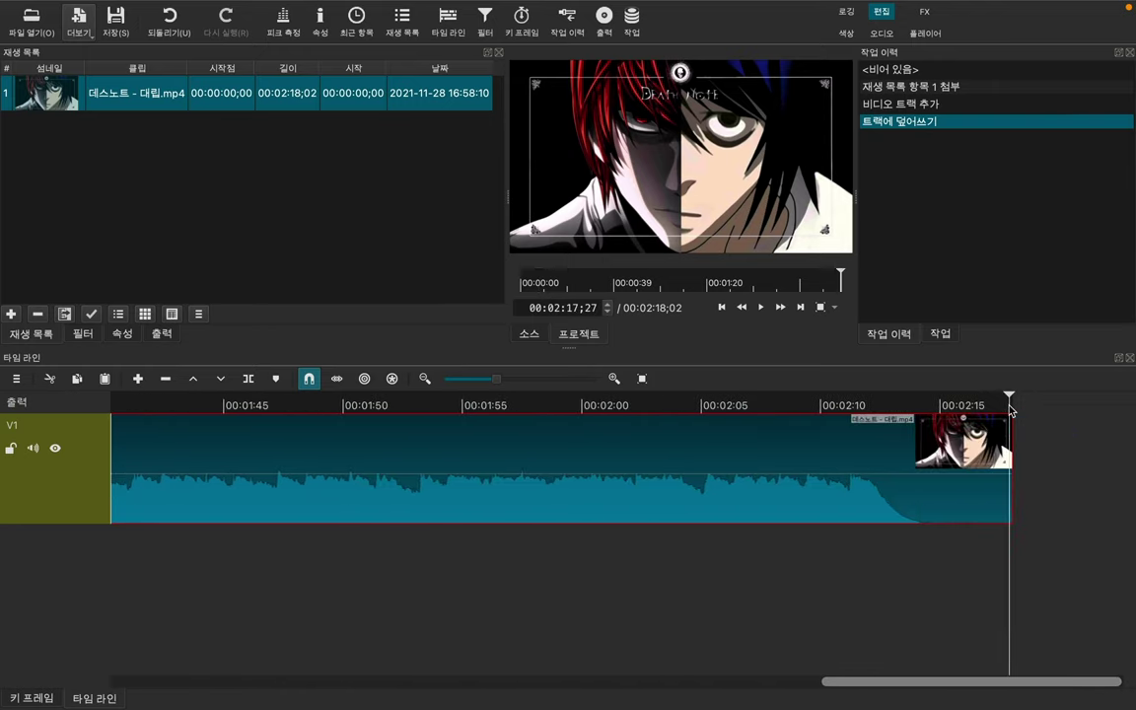
{"action": "left_click", "coordinate": [1015, 396]}
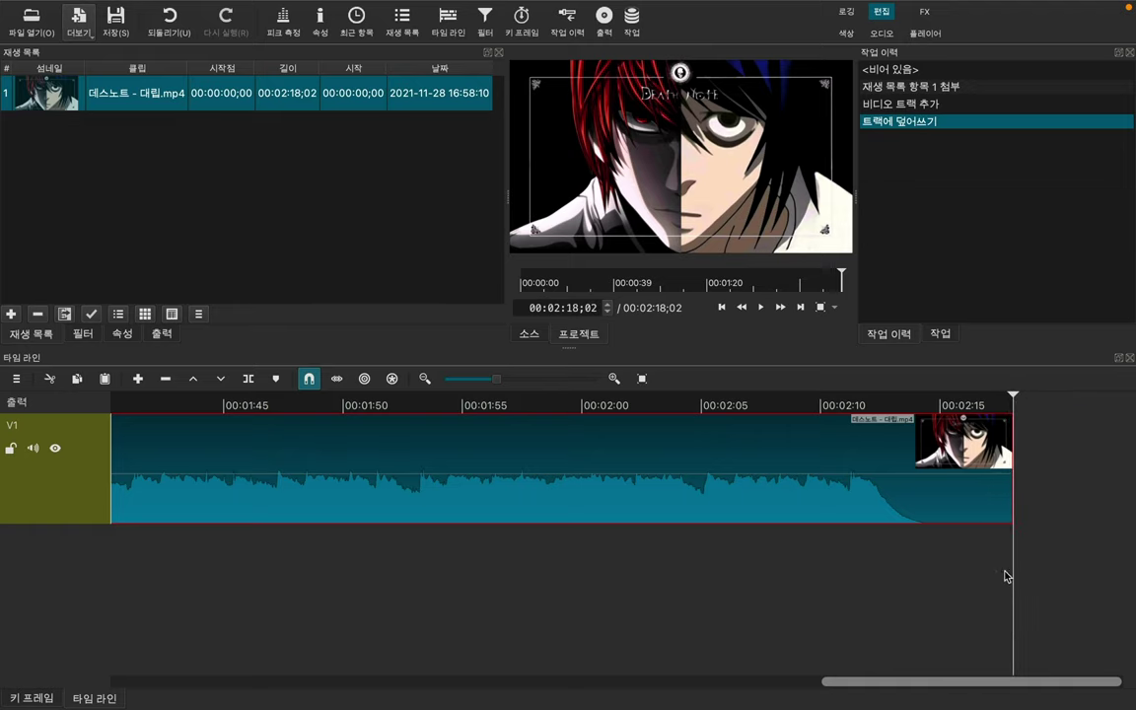
{"action": "left_click_drag", "start_coordinate": [961, 682], "coordinate": [190, 672]}
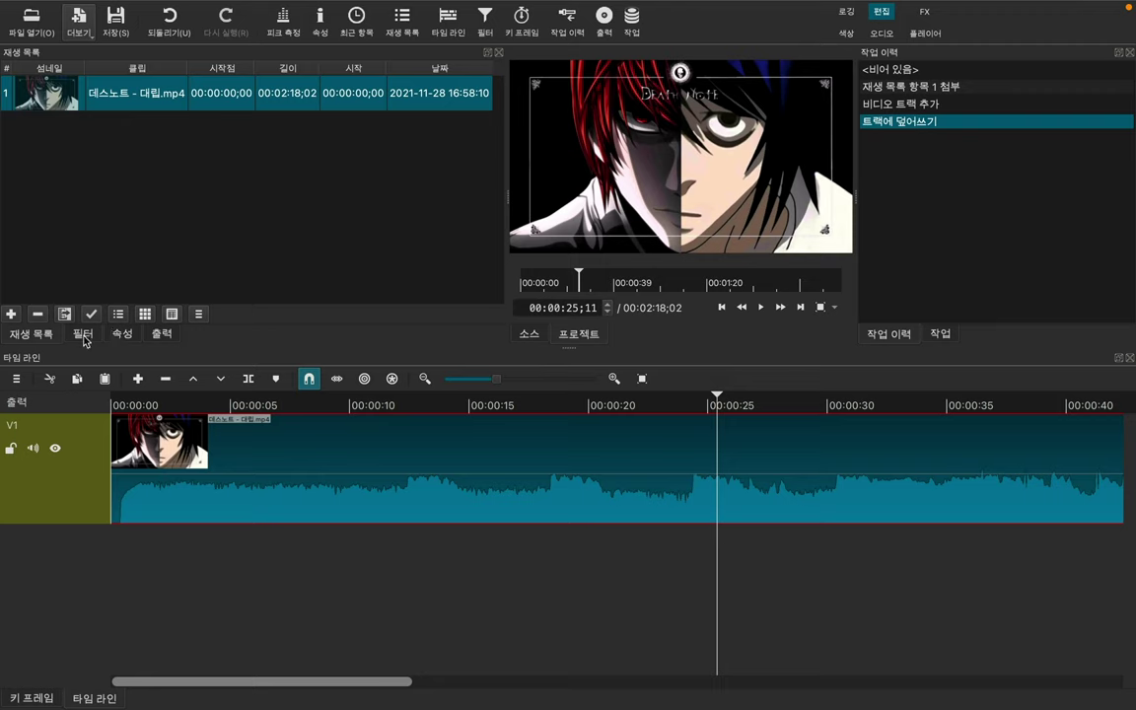
Step: Remove the 데스노트 - 대립.mp4 clip from track V1
{"action": "left_click", "coordinate": [392, 576]}
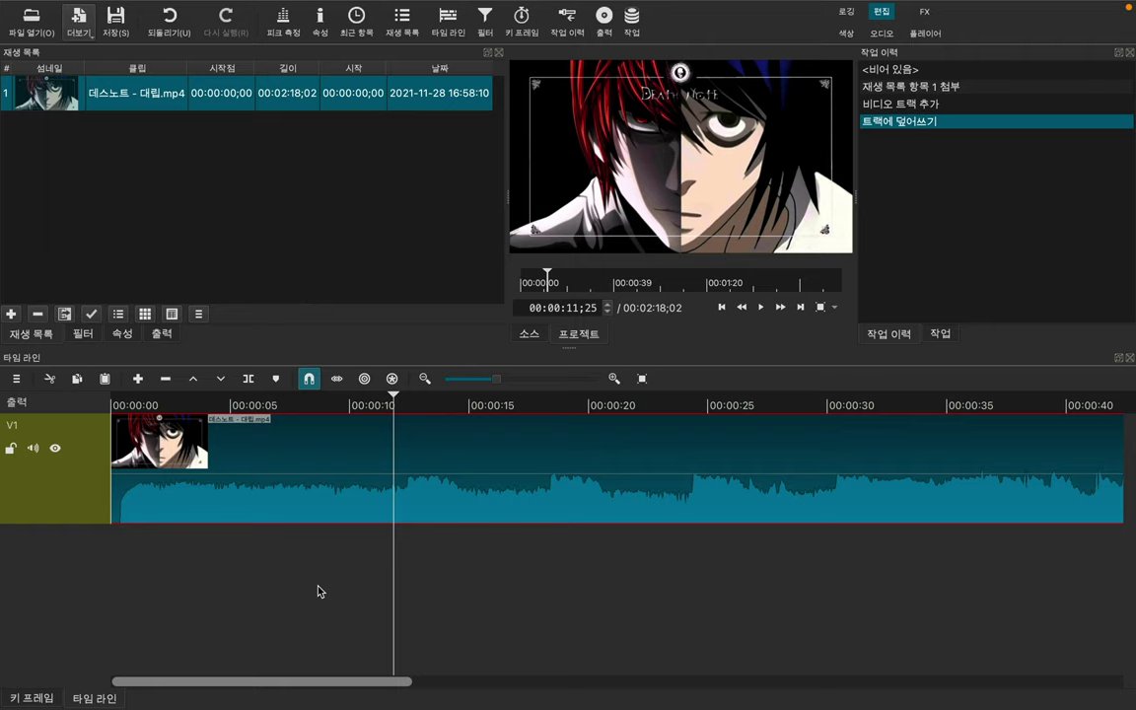
{"action": "key", "text": "Delete"}
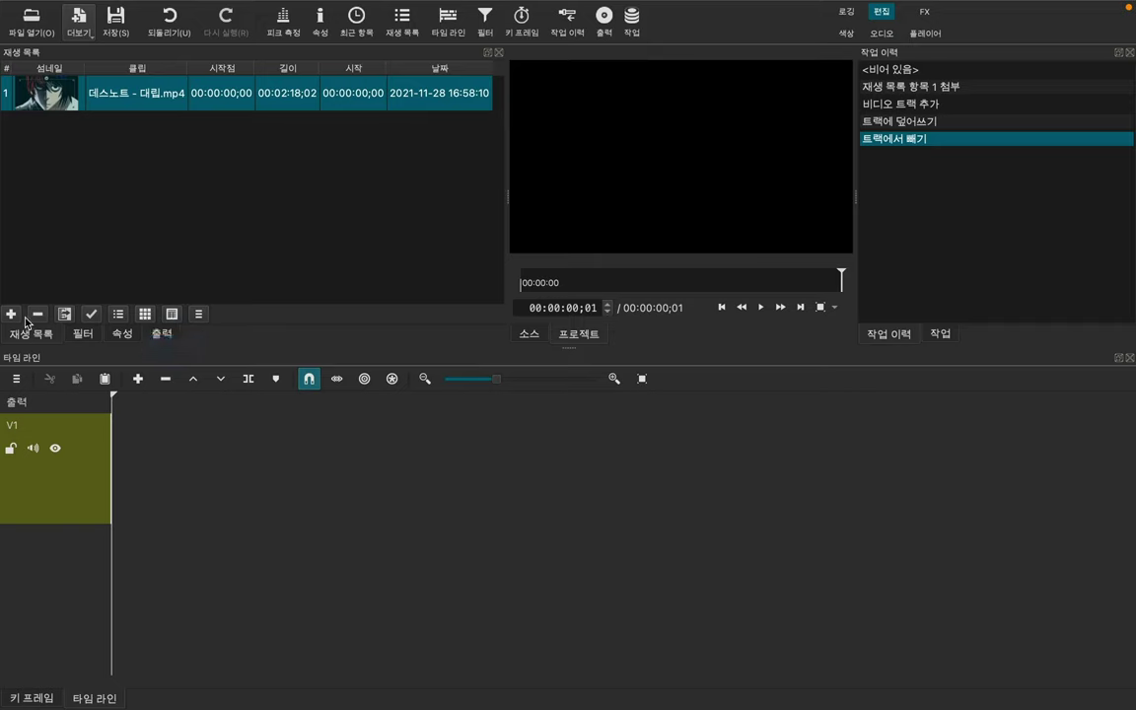
{"action": "left_click", "coordinate": [111, 157]}
Step: Add the music assignment 1 video from the 영상 소스 folder to the playlist
{"action": "left_click", "coordinate": [42, 35]}
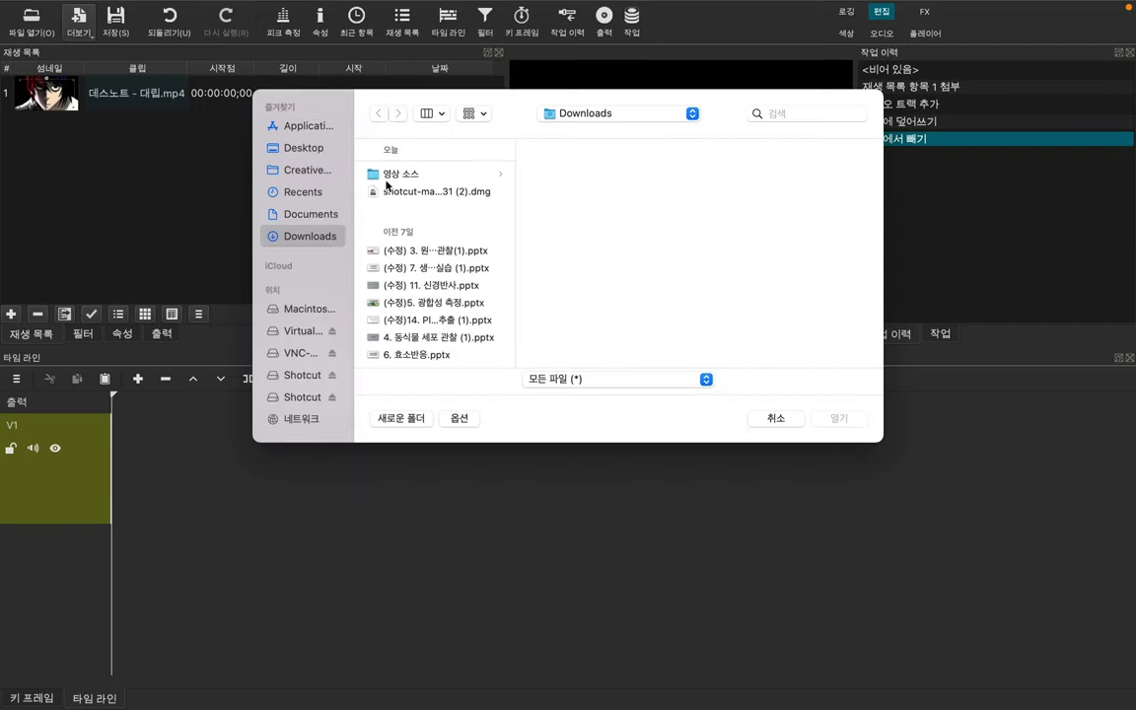
{"action": "left_click", "coordinate": [387, 174]}
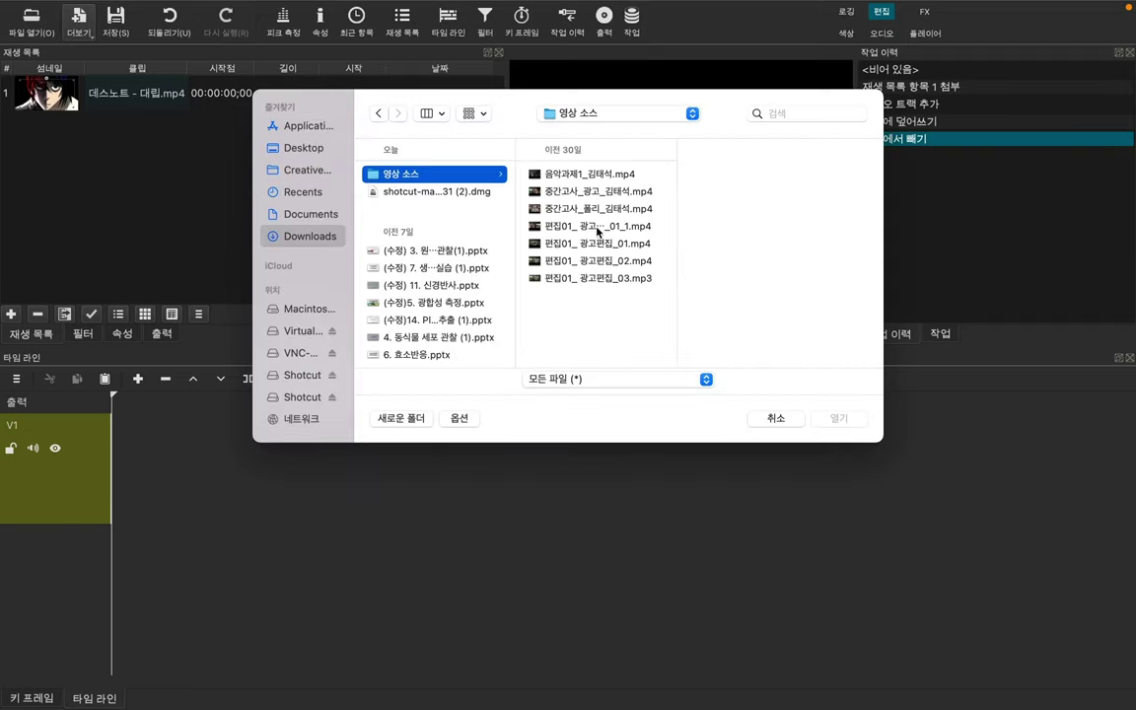
{"action": "left_click", "coordinate": [619, 177]}
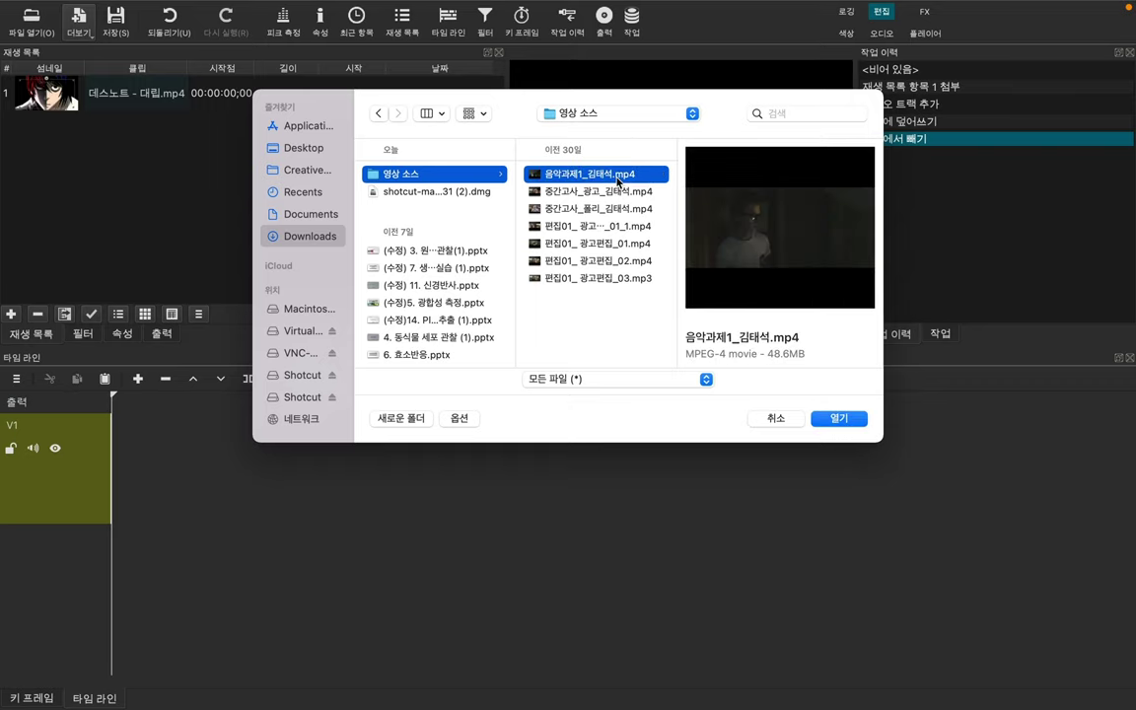
{"action": "left_click", "coordinate": [840, 418]}
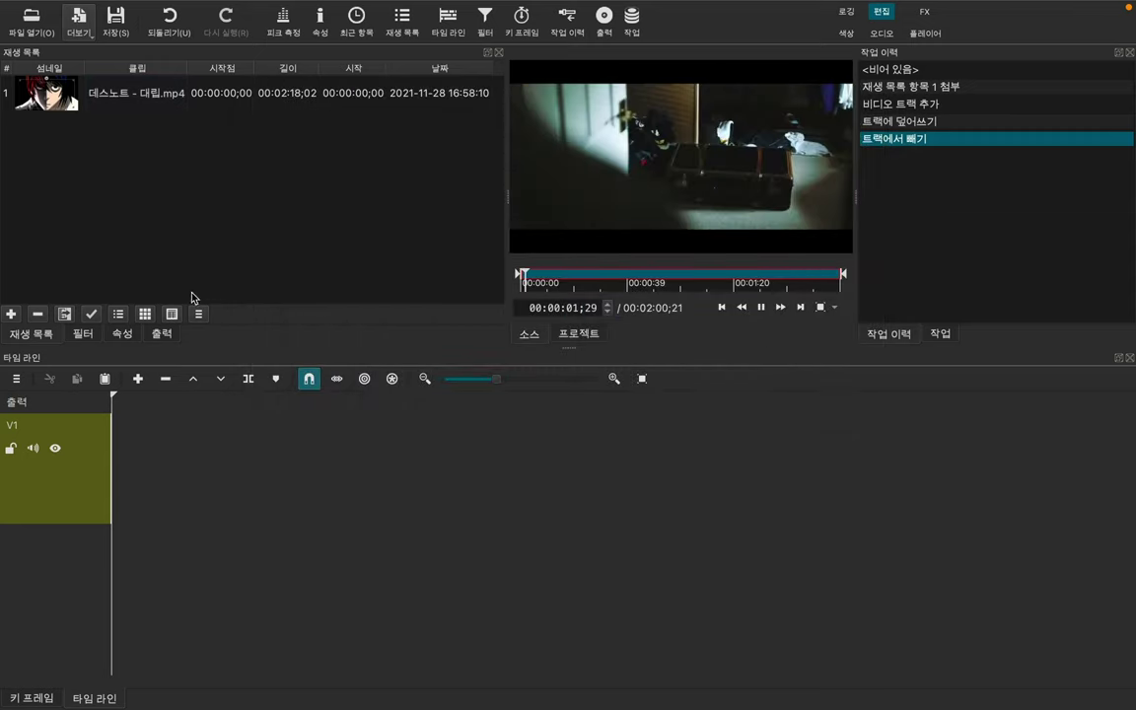
{"action": "left_click", "coordinate": [11, 314]}
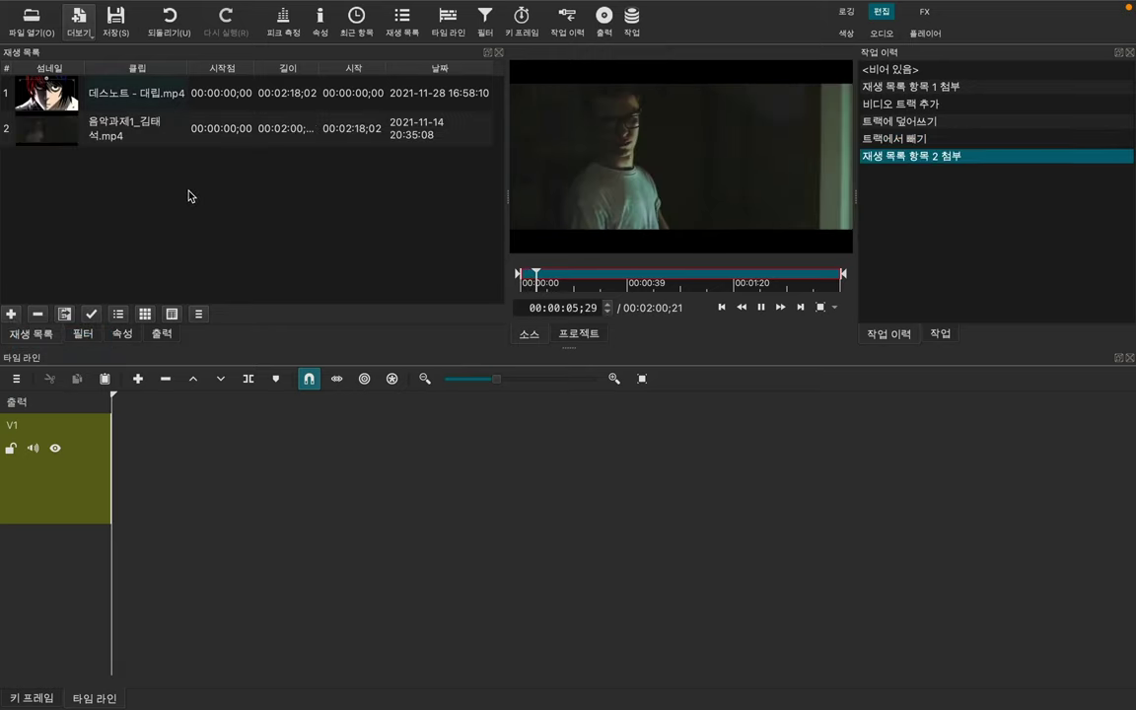
Step: Put the music-assignment clip on track V1 at the very start of the timeline
{"action": "left_click", "coordinate": [142, 134]}
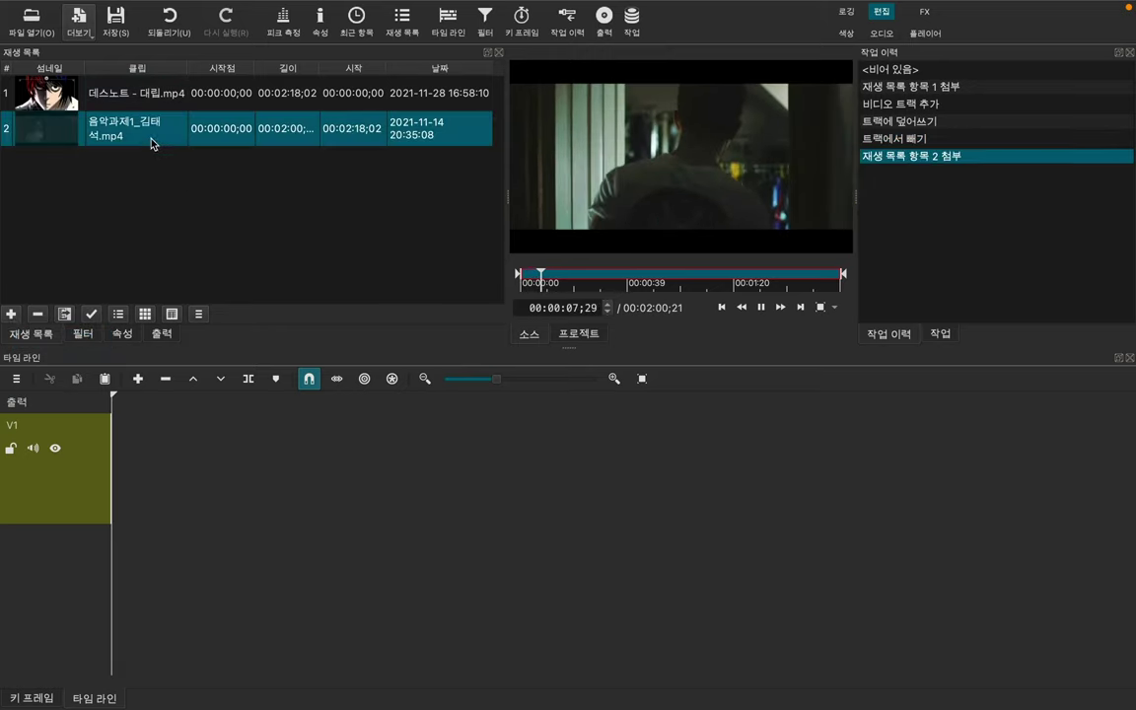
{"action": "key", "text": "space"}
{"action": "left_click_drag", "start_coordinate": [147, 135], "coordinate": [131, 469]}
{"action": "left_click", "coordinate": [308, 570]}
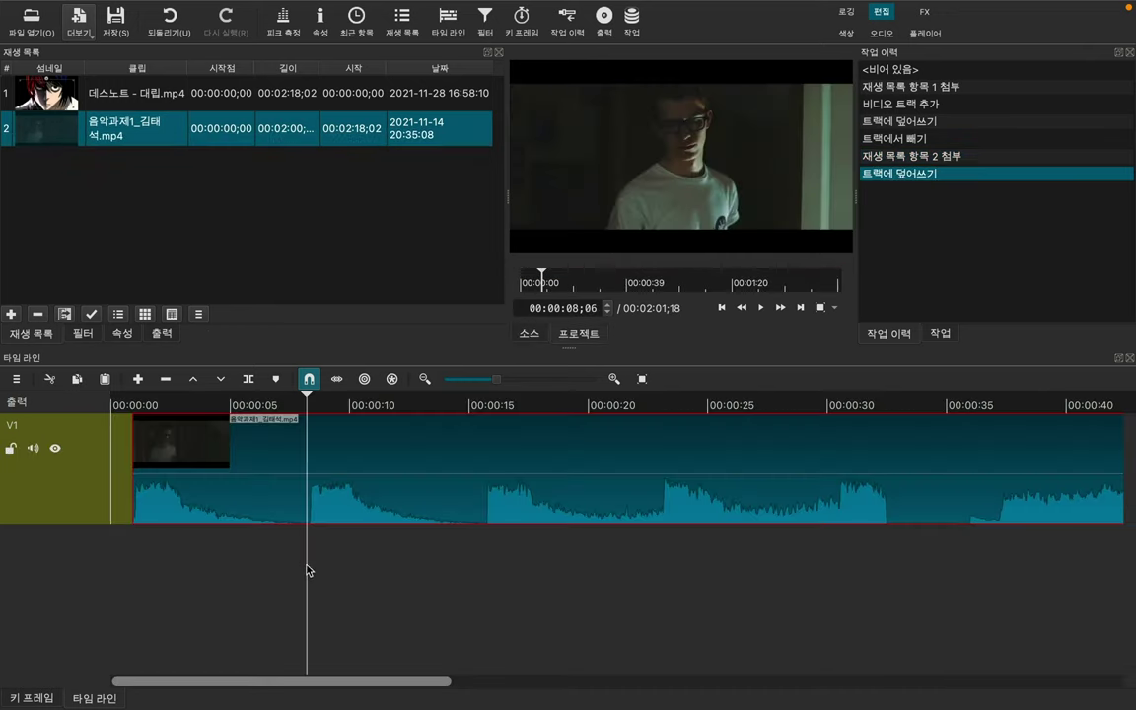
{"action": "left_click_drag", "start_coordinate": [352, 465], "coordinate": [321, 468]}
Step: Trim the V1 clip's end so the timeline lasts 00:00:38;25
{"action": "left_click", "coordinate": [405, 600]}
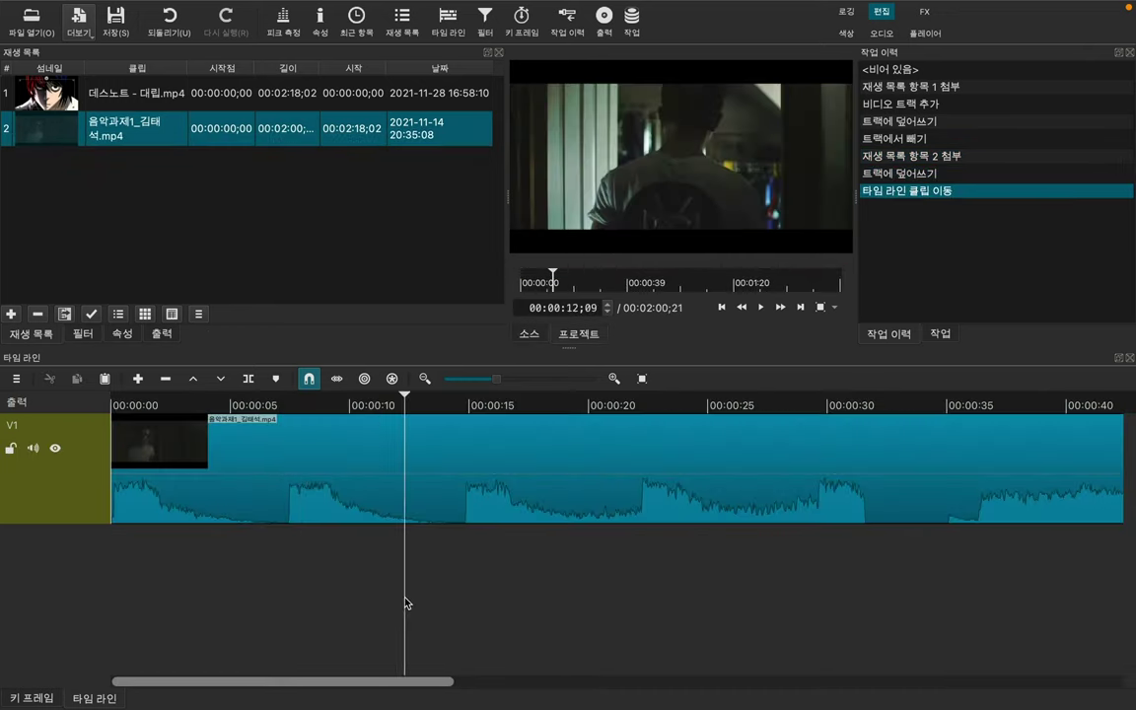
{"action": "scroll", "coordinate": [568, 567], "scroll_direction": "right", "scroll_amount": 15}
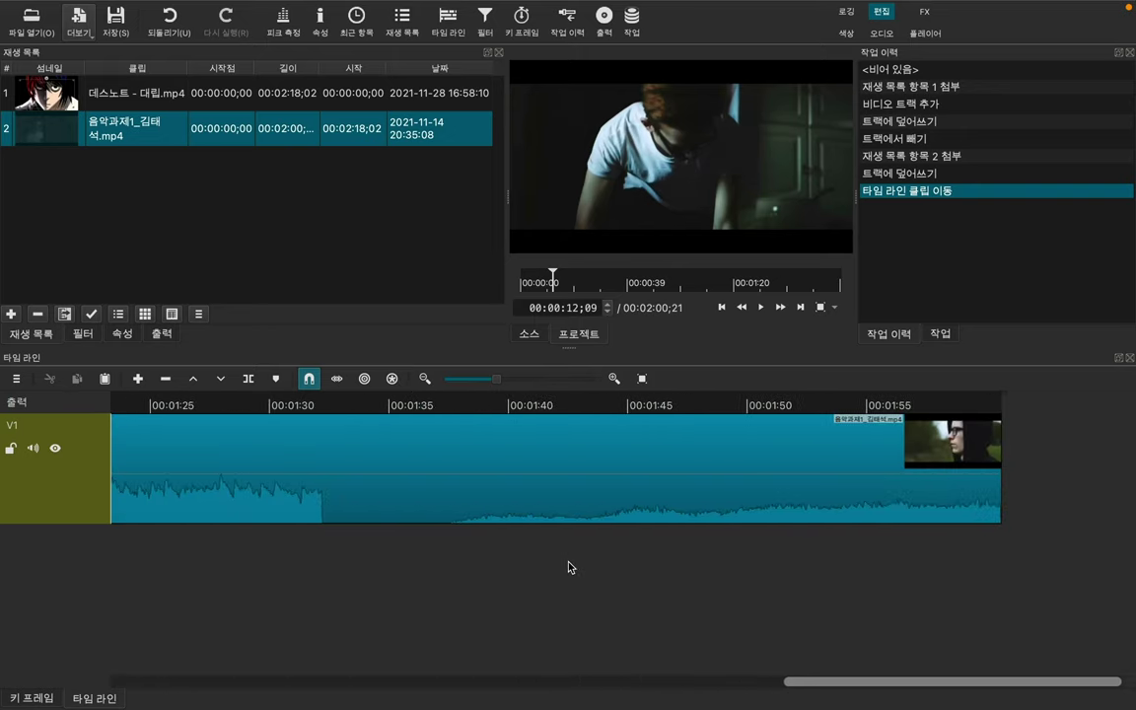
{"action": "left_click", "coordinate": [1002, 398]}
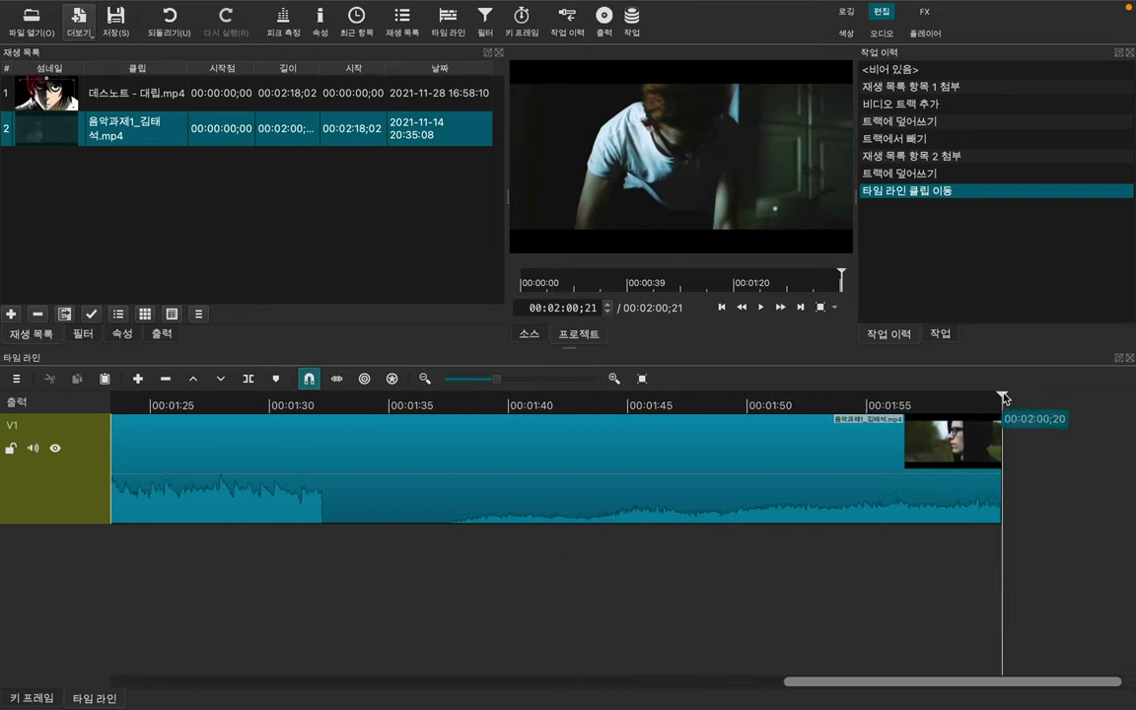
{"action": "left_click", "coordinate": [979, 472]}
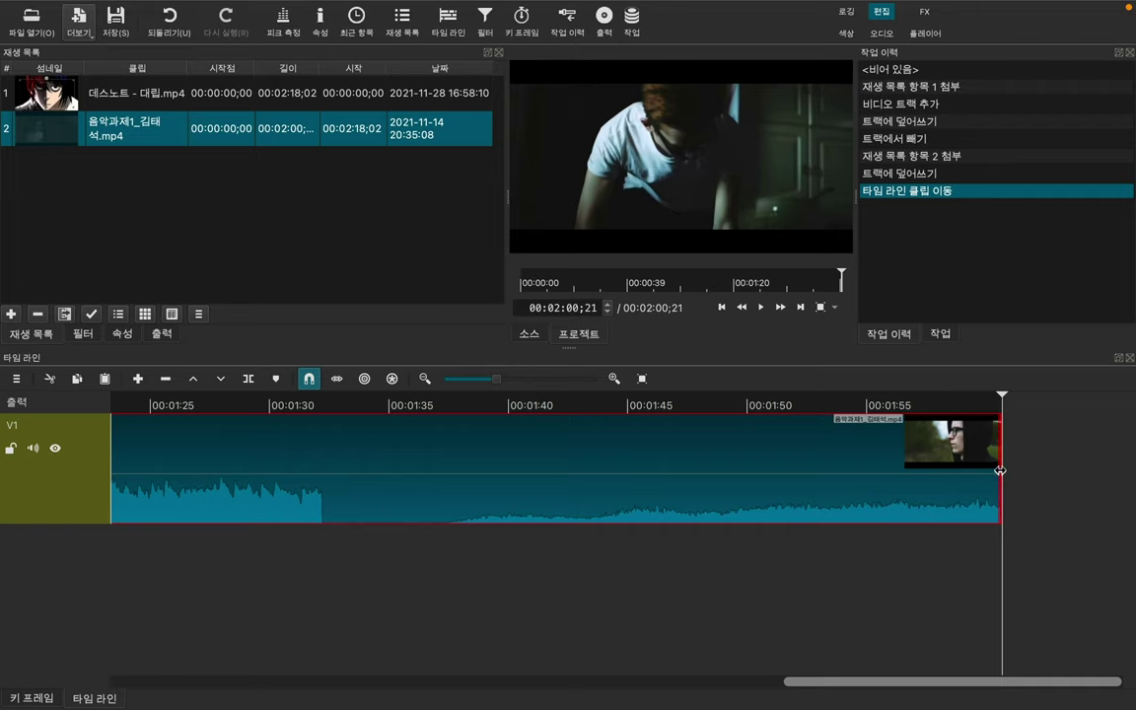
{"action": "left_click_drag", "start_coordinate": [1000, 470], "coordinate": [482, 470]}
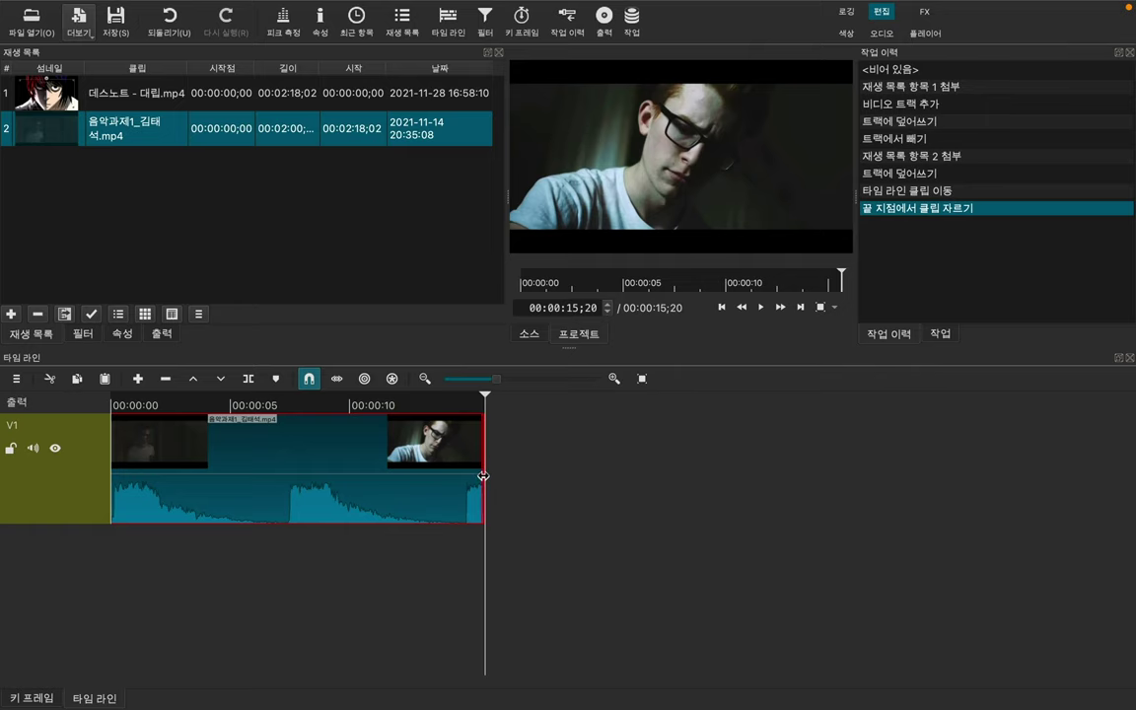
{"action": "left_click_drag", "start_coordinate": [484, 477], "coordinate": [943, 485]}
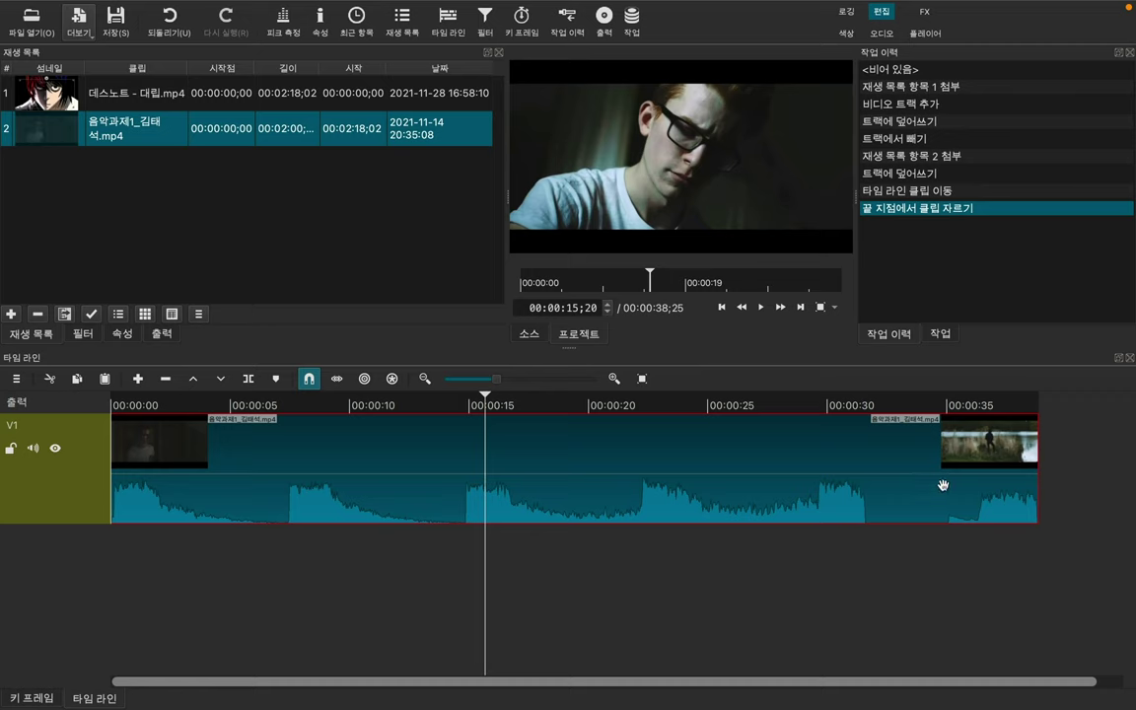
Step: Scrub the clip between about 28 and 37 seconds to find a split point
{"action": "left_click_drag", "start_coordinate": [485, 405], "coordinate": [670, 428]}
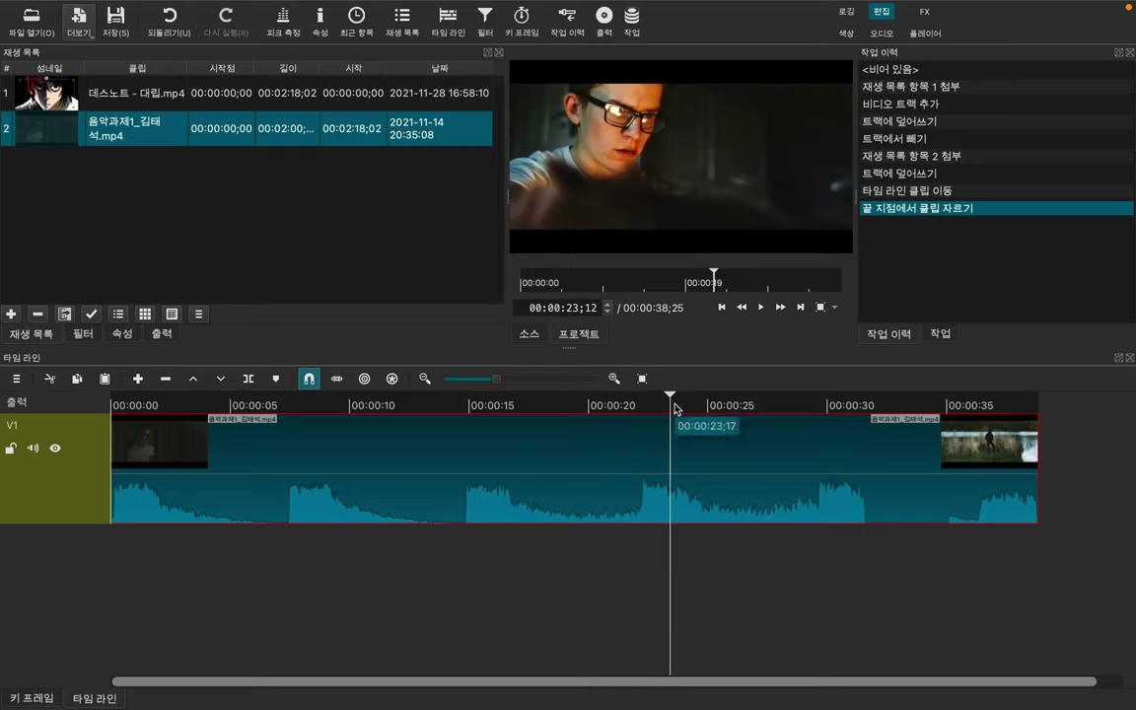
{"action": "left_click", "coordinate": [809, 404]}
{"action": "left_click", "coordinate": [868, 406]}
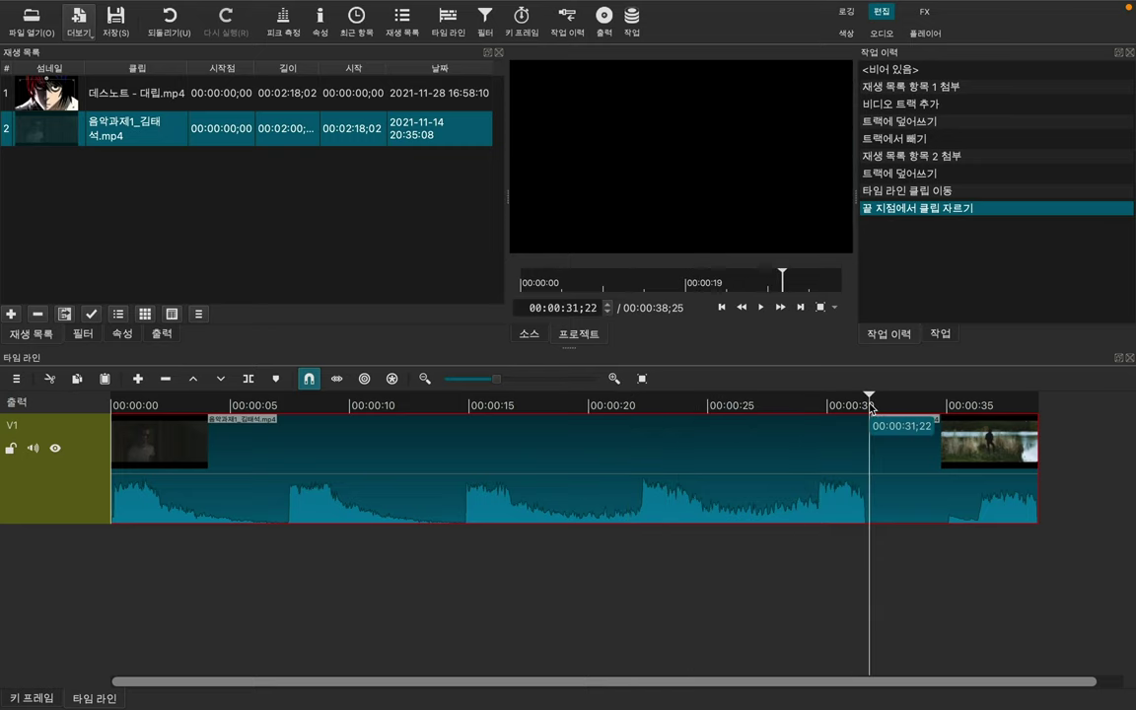
{"action": "left_click", "coordinate": [872, 402]}
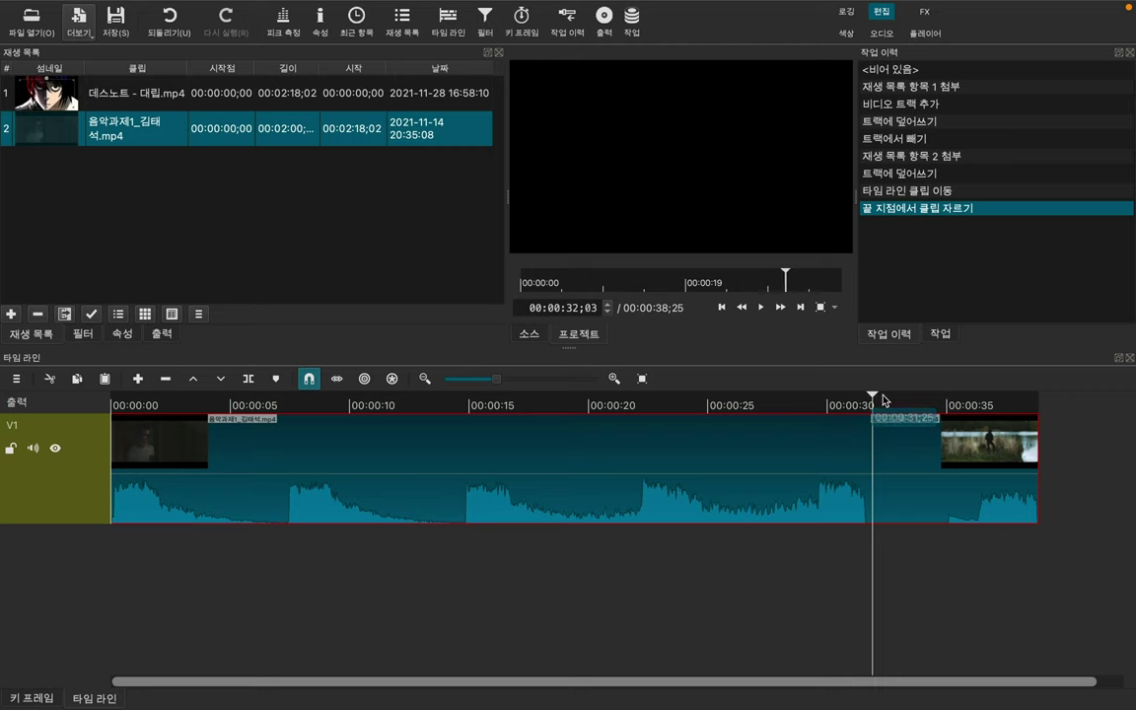
{"action": "left_click", "coordinate": [914, 402]}
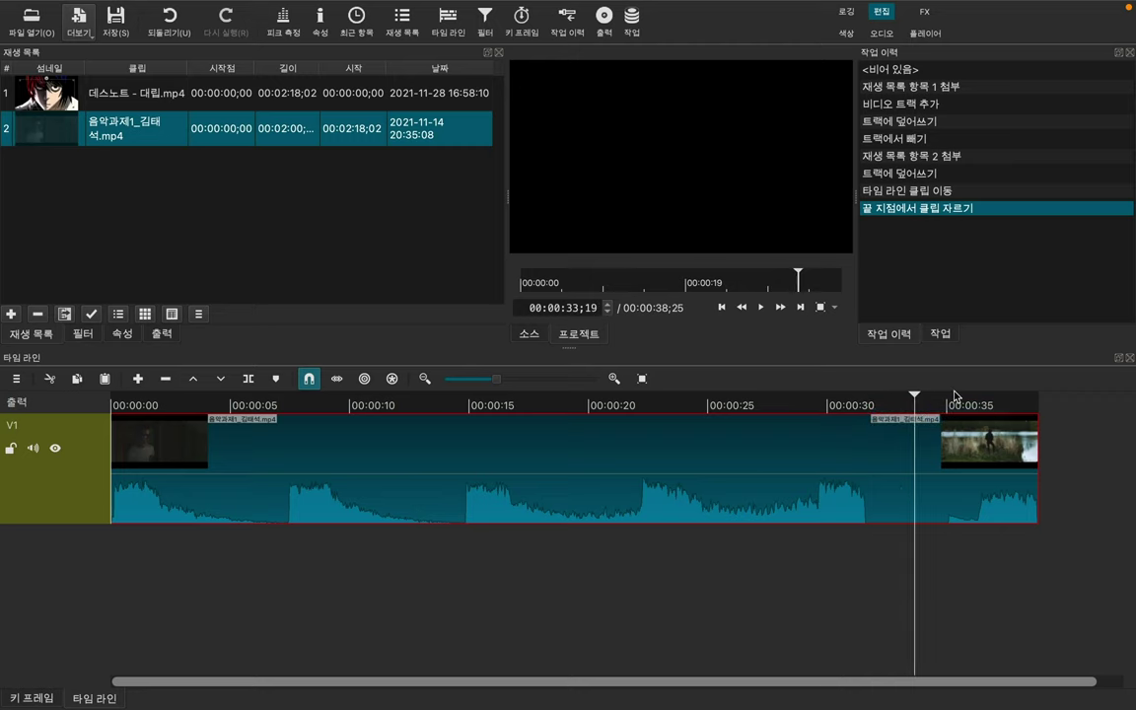
{"action": "left_click", "coordinate": [955, 418]}
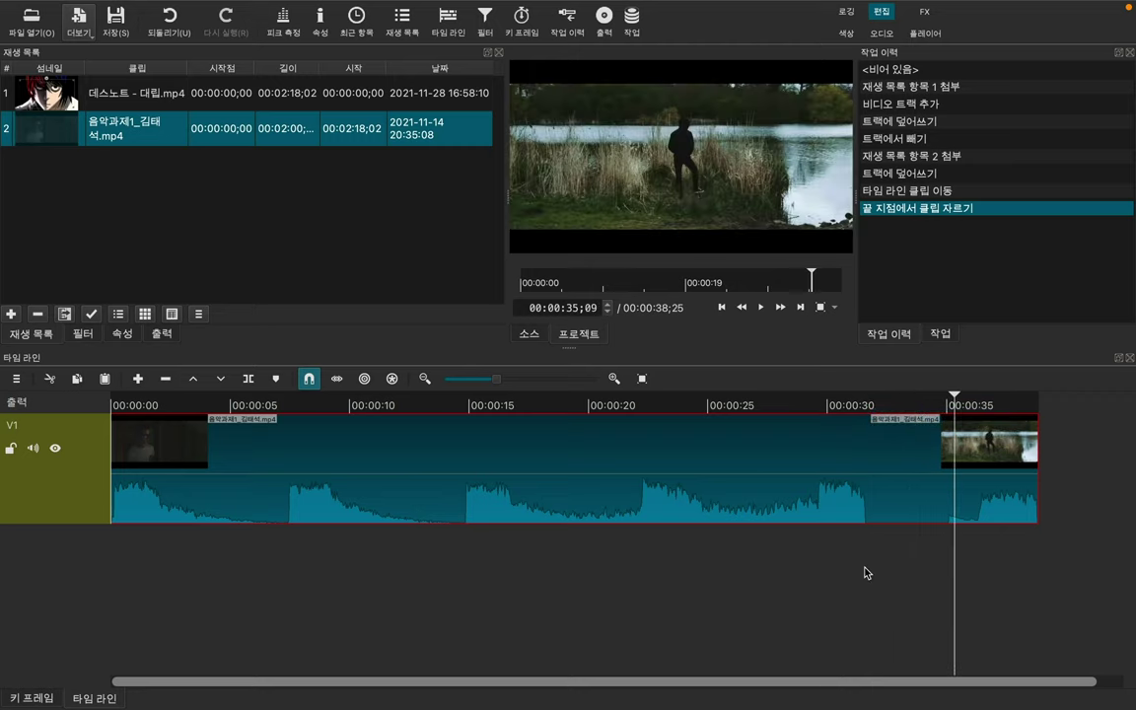
{"action": "scroll", "coordinate": [864, 572], "scroll_direction": "down", "scroll_amount": 1}
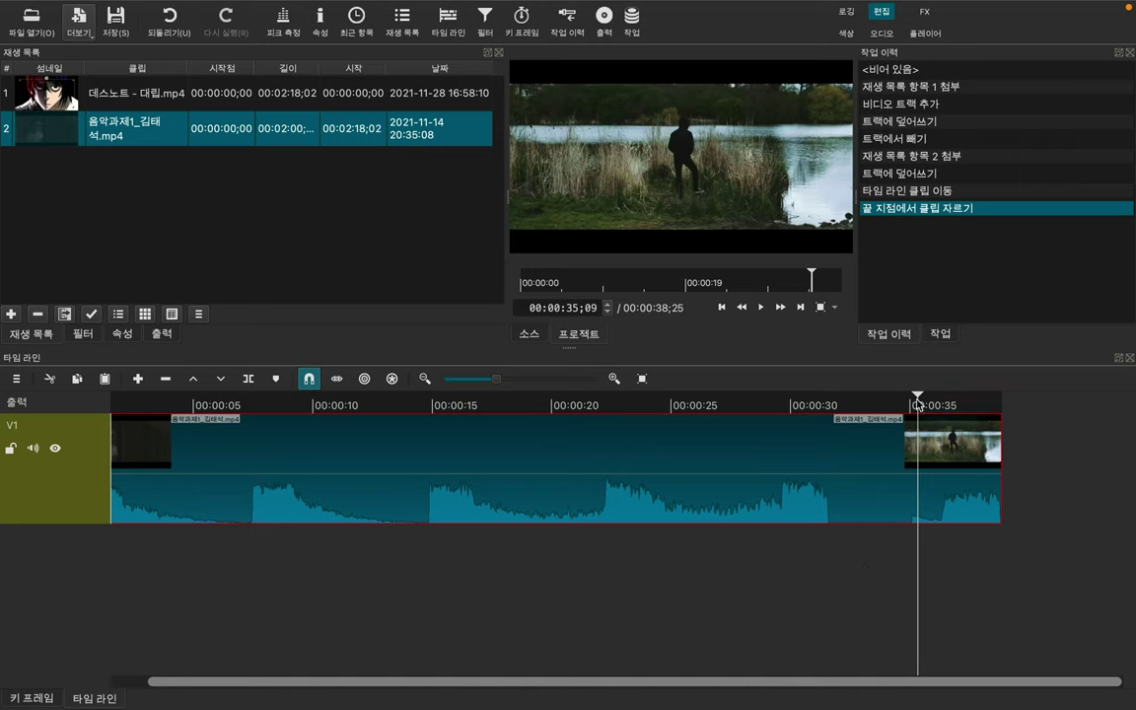
{"action": "left_click", "coordinate": [801, 406]}
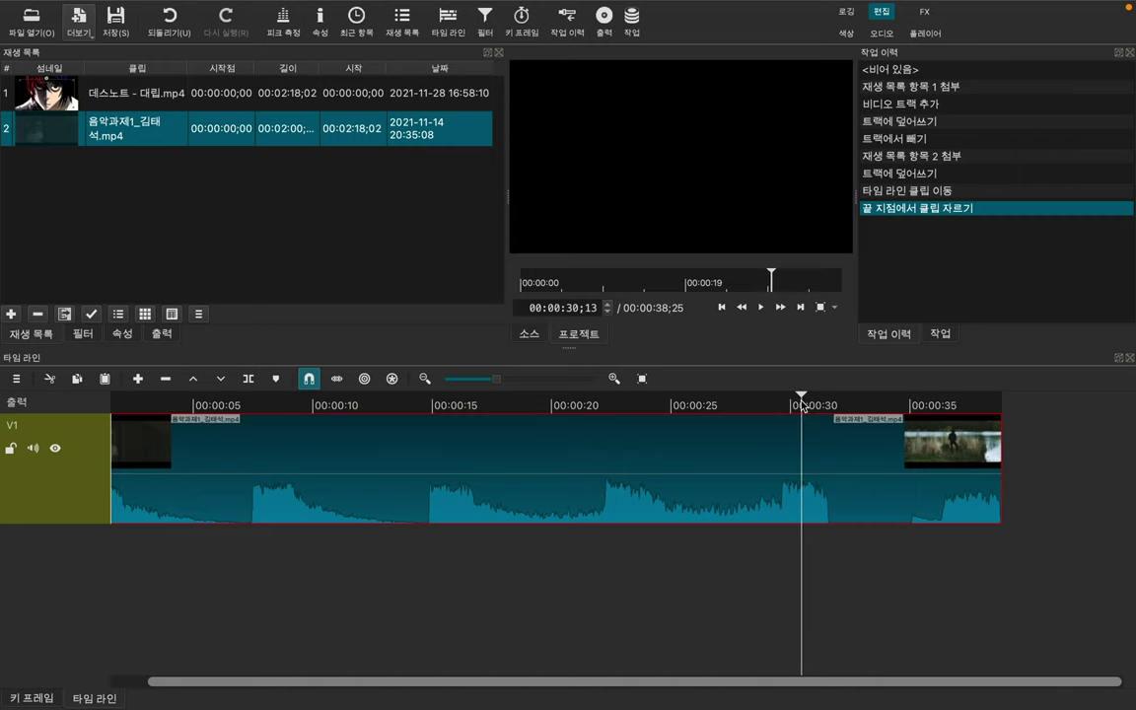
{"action": "left_click", "coordinate": [750, 399]}
{"action": "left_click", "coordinate": [959, 405]}
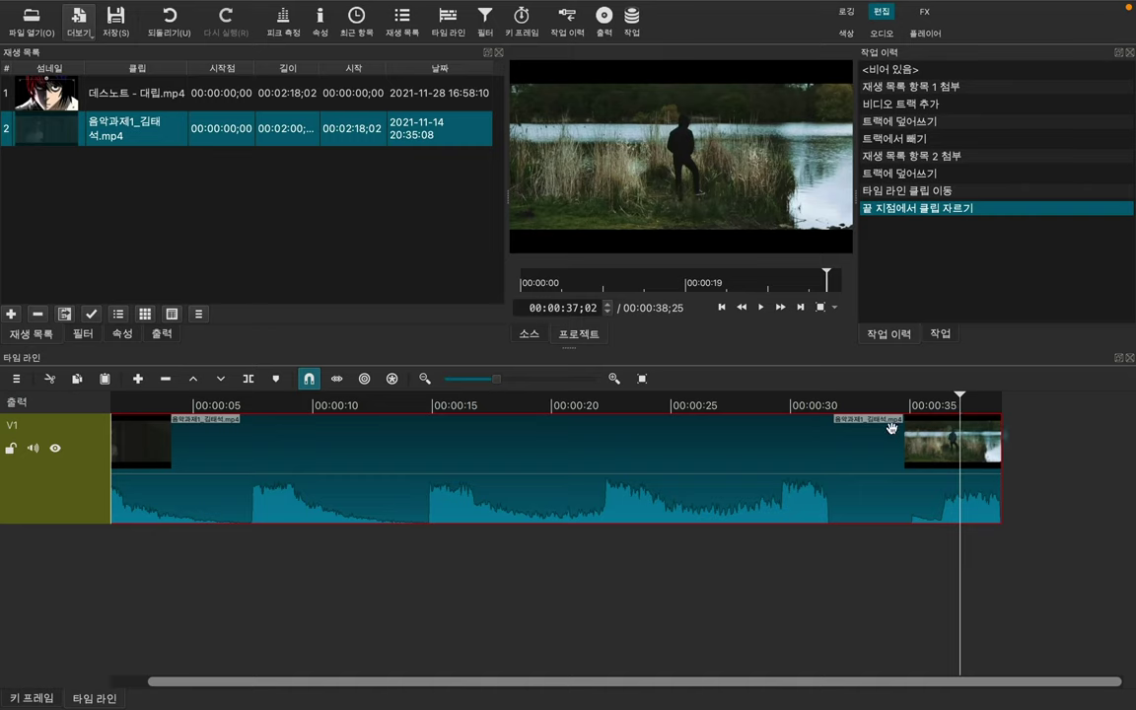
{"action": "left_click_drag", "start_coordinate": [958, 398], "coordinate": [828, 401]}
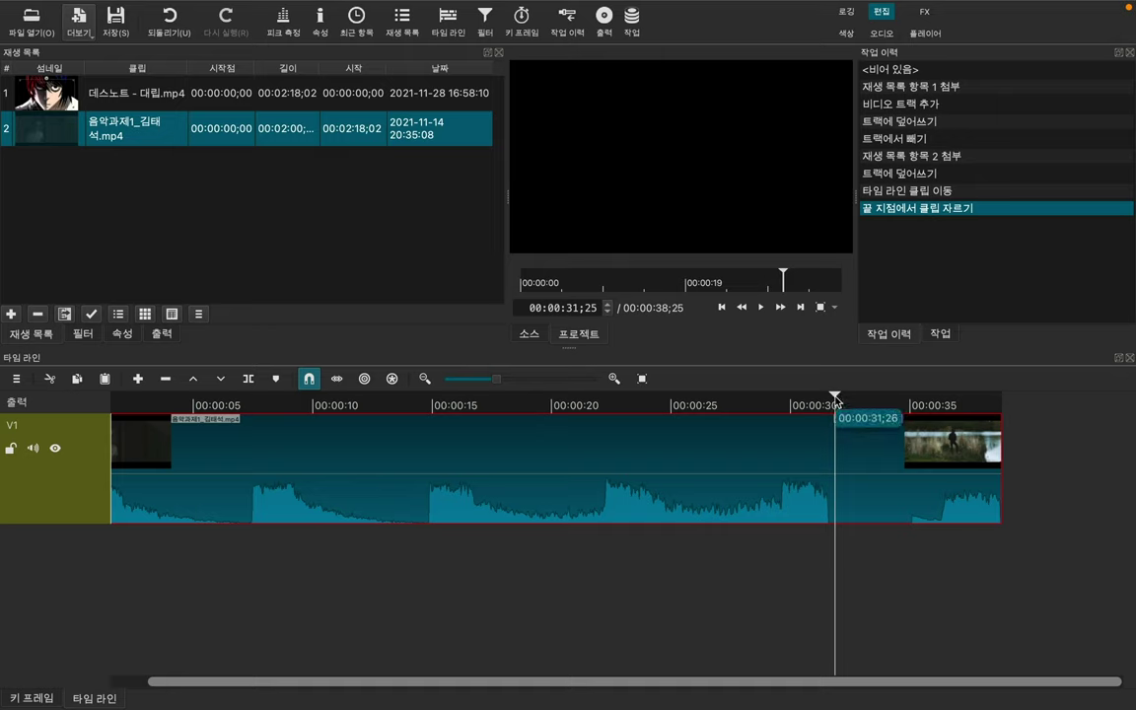
{"action": "right_click", "coordinate": [837, 447]}
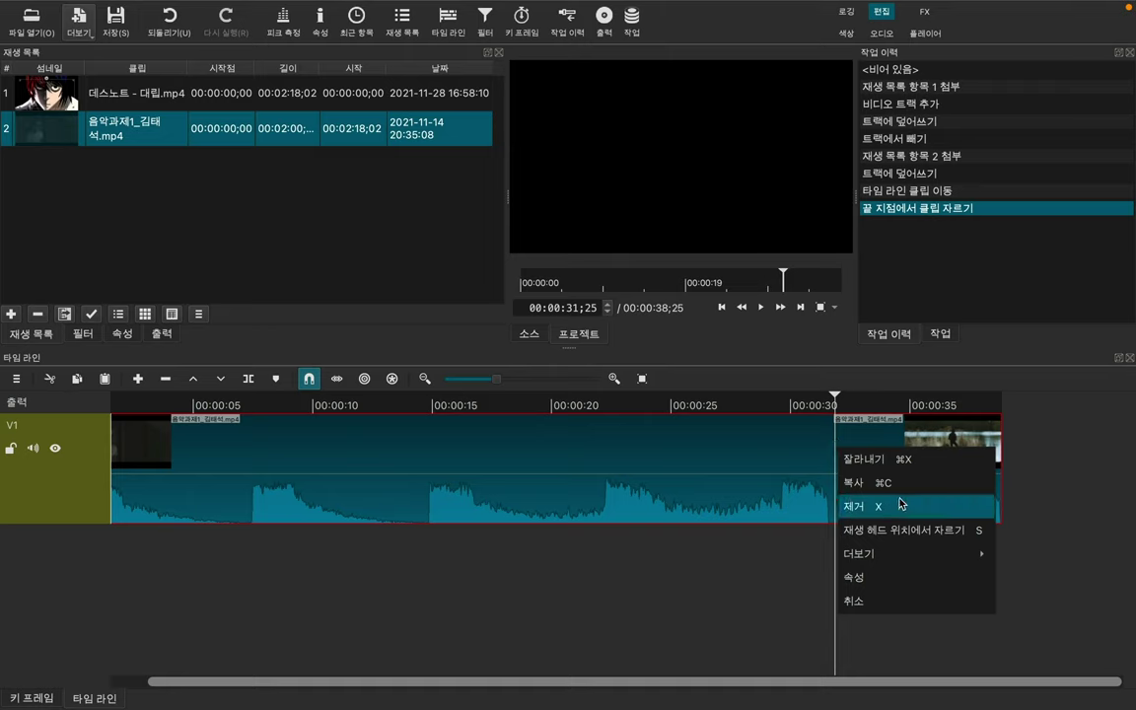
Step: Split the V1 clip at 00:00:32;14 and shift the later piece right to open a gap
{"action": "left_click", "coordinate": [789, 592]}
{"action": "left_click", "coordinate": [789, 591]}
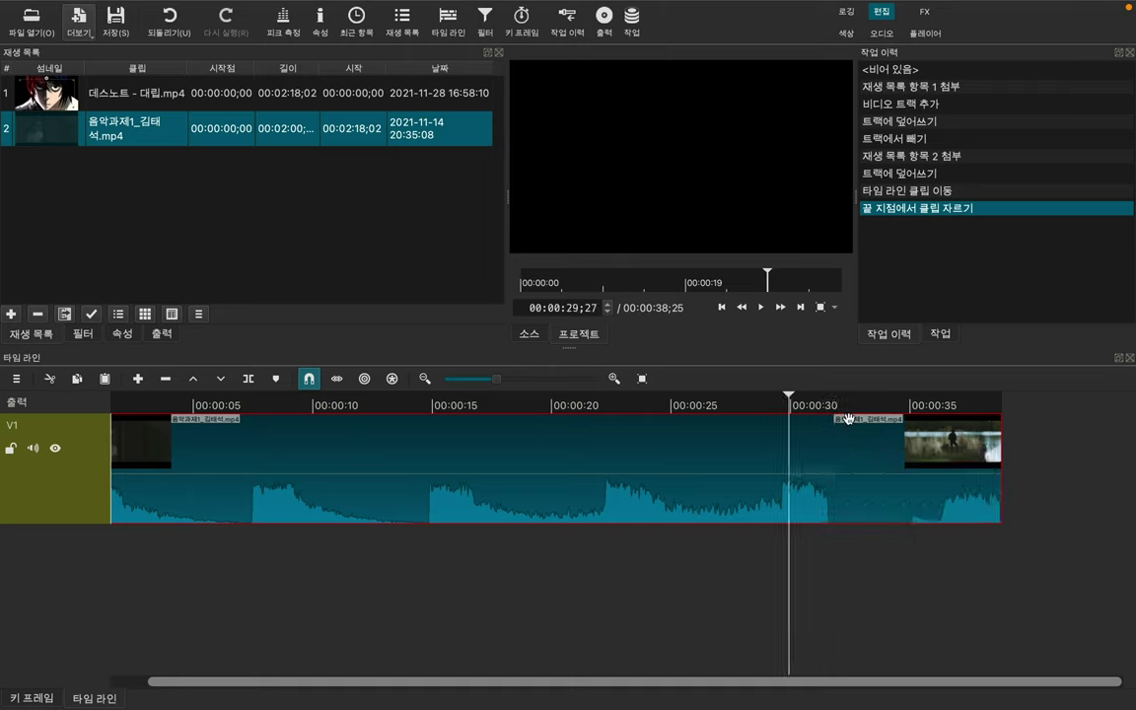
{"action": "left_click", "coordinate": [849, 419]}
{"action": "right_click", "coordinate": [849, 443]}
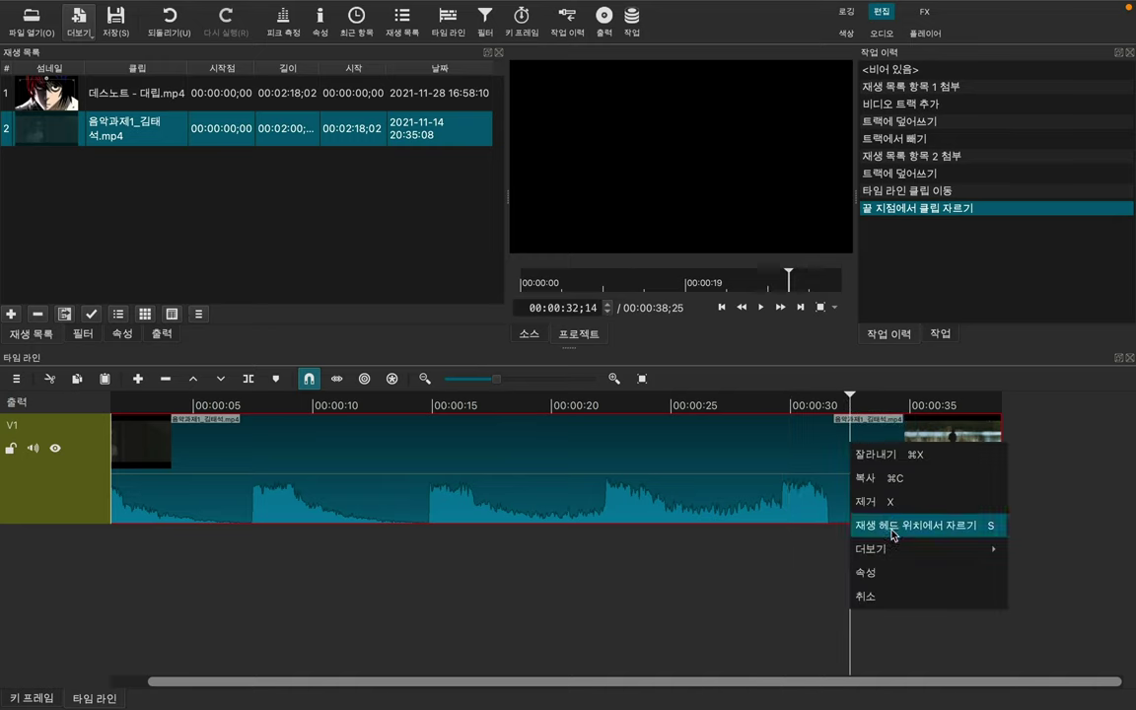
{"action": "left_click", "coordinate": [893, 525]}
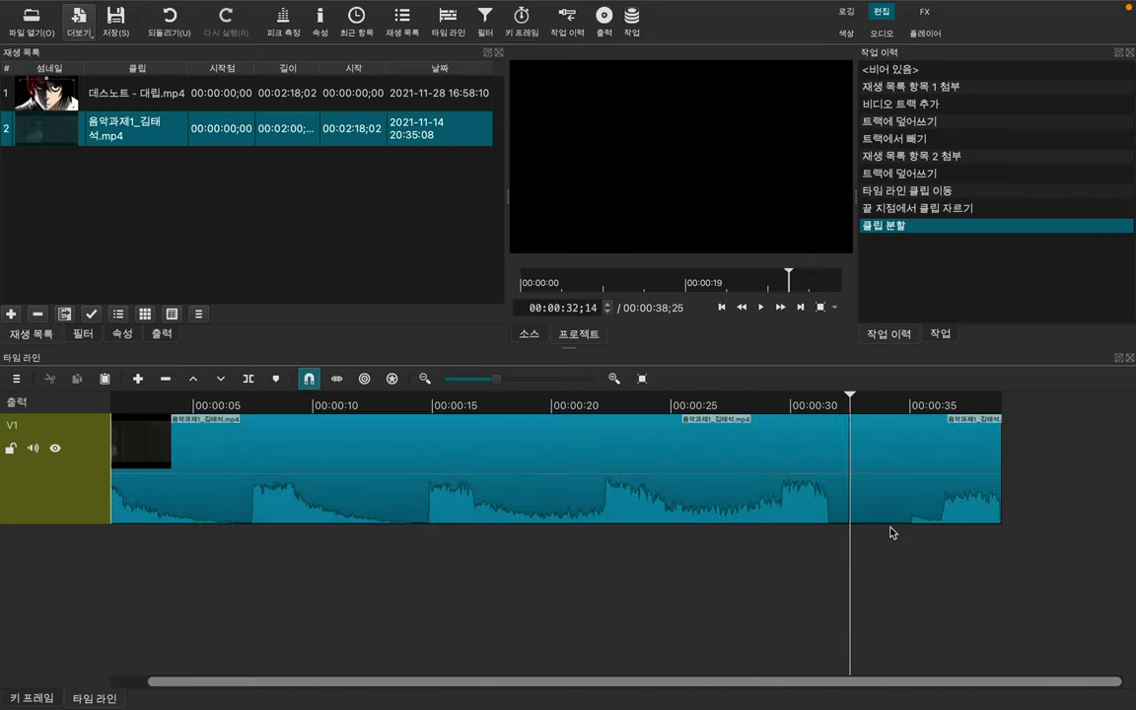
{"action": "left_click", "coordinate": [824, 479]}
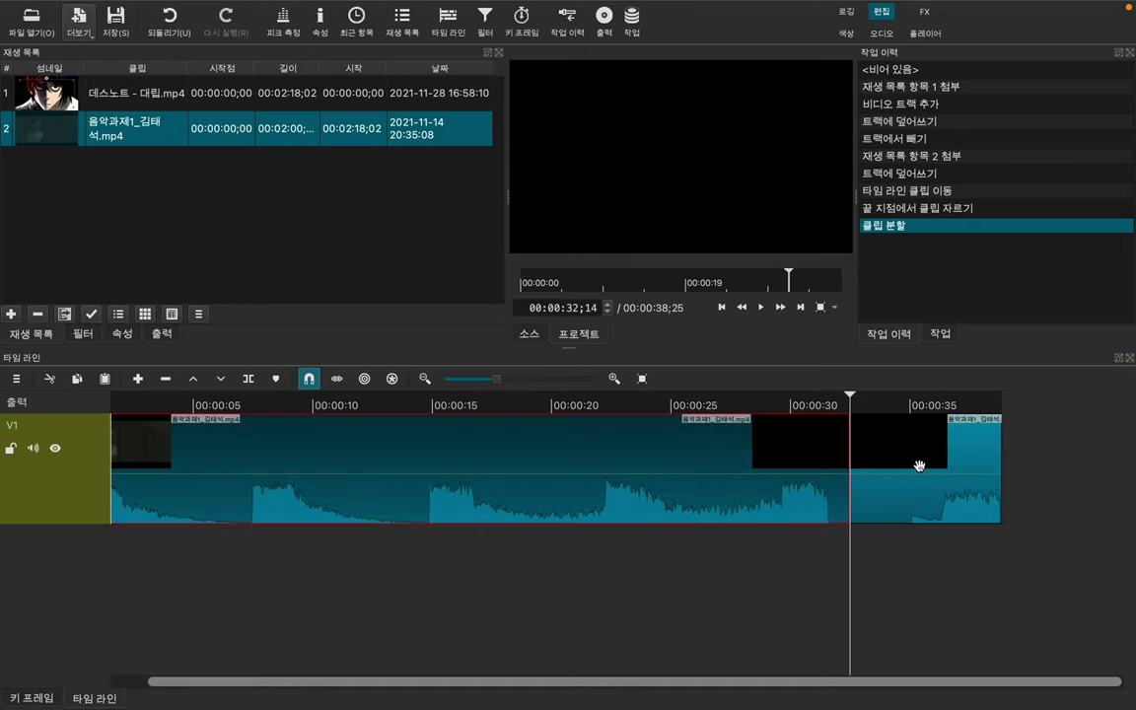
{"action": "left_click", "coordinate": [903, 474]}
{"action": "left_click_drag", "start_coordinate": [887, 471], "coordinate": [948, 472]}
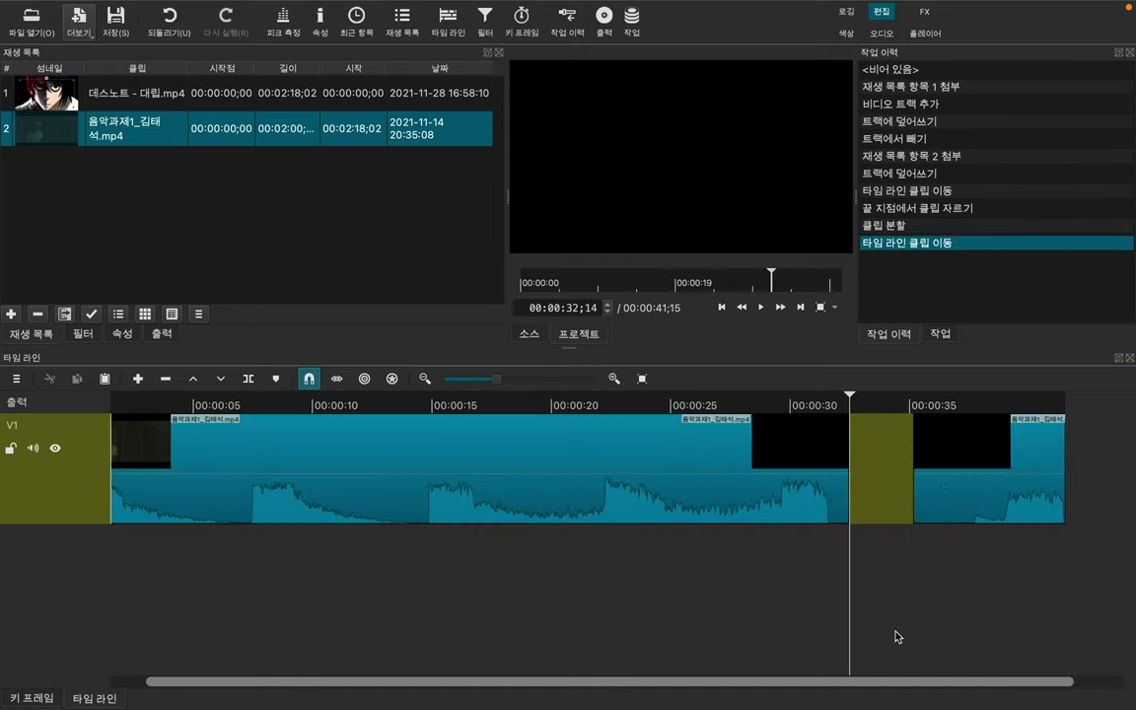
{"action": "left_click_drag", "start_coordinate": [893, 398], "coordinate": [792, 394]}
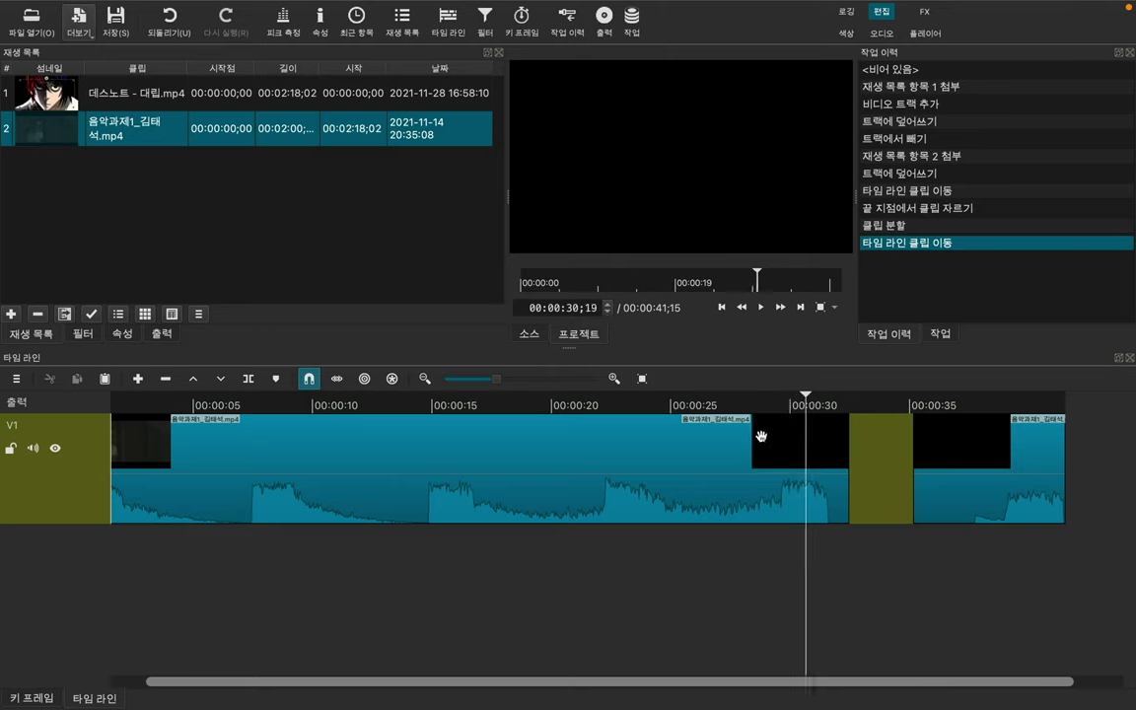
{"action": "left_click", "coordinate": [729, 402]}
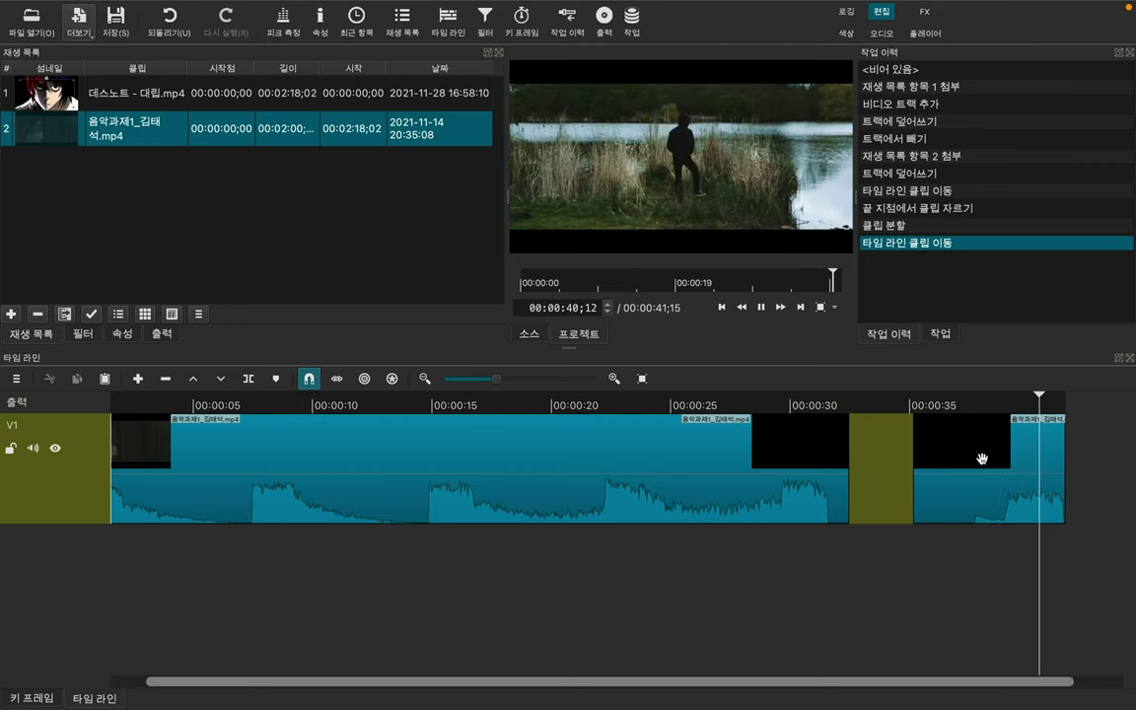
{"action": "key", "text": "space"}
{"action": "scroll", "coordinate": [979, 572], "scroll_direction": "right", "scroll_amount": 2}
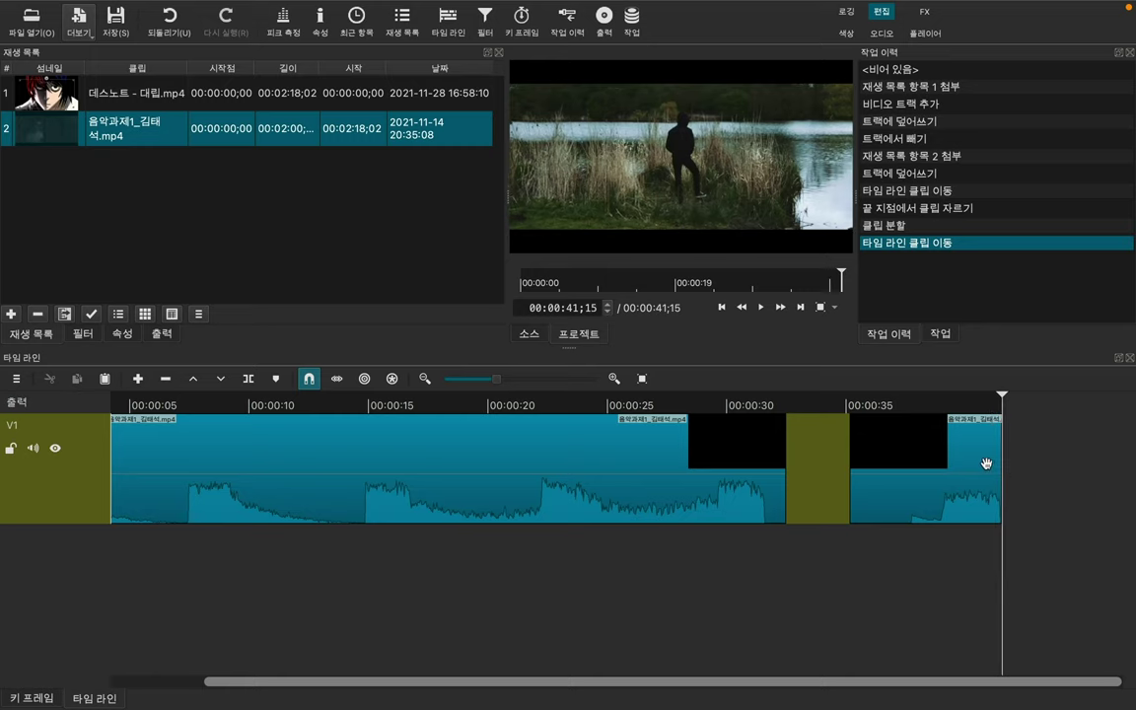
{"action": "left_click", "coordinate": [997, 464]}
Step: Extend the last V1 clip's end until the timeline totals 00:00:51;07
{"action": "left_click_drag", "start_coordinate": [998, 464], "coordinate": [1100, 464]}
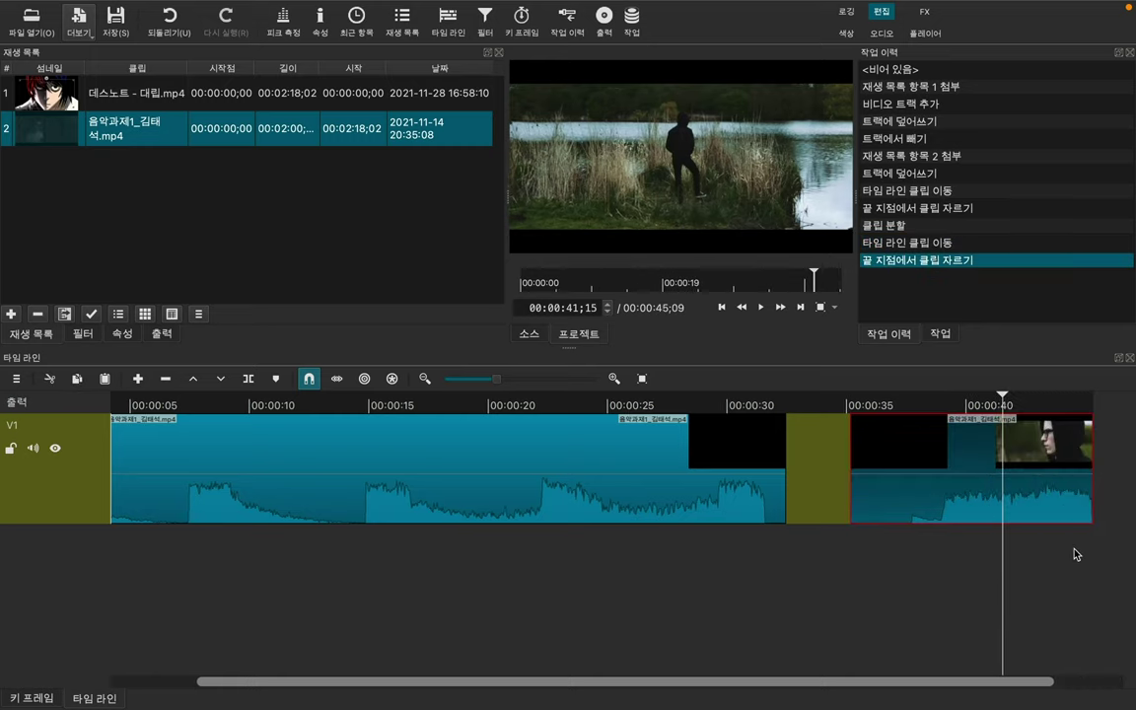
{"action": "scroll", "coordinate": [966, 493], "scroll_direction": "right", "scroll_amount": 2}
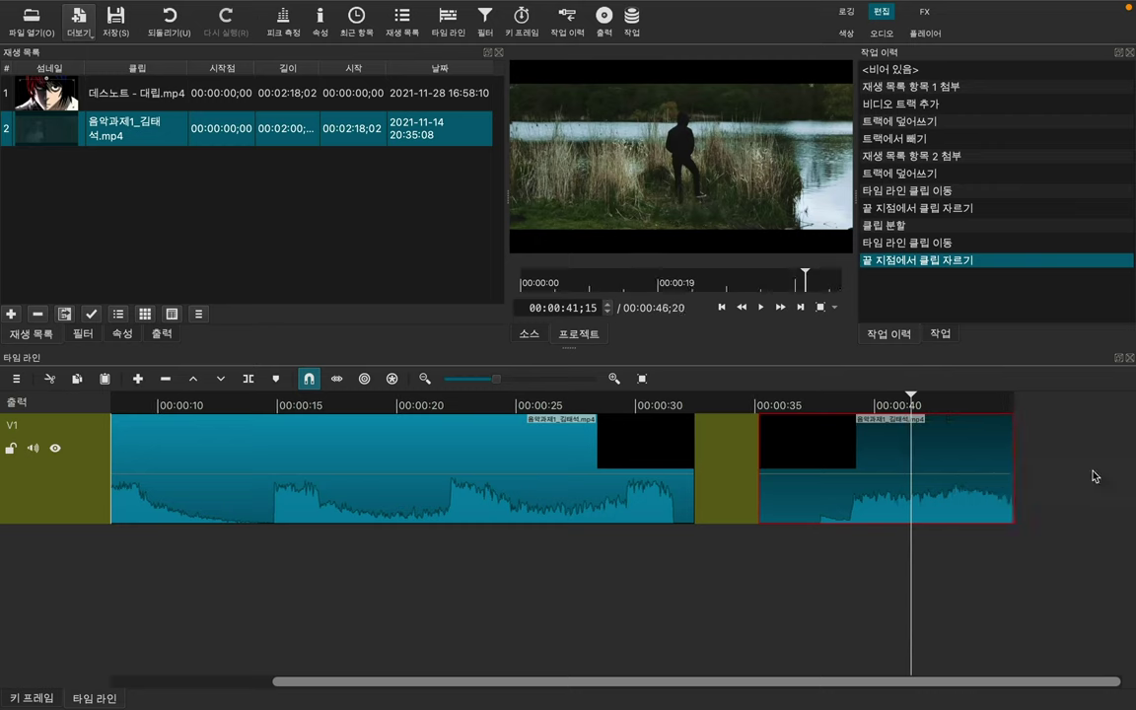
{"action": "left_click_drag", "start_coordinate": [1000, 469], "coordinate": [1090, 471]}
{"action": "key", "text": "End"}
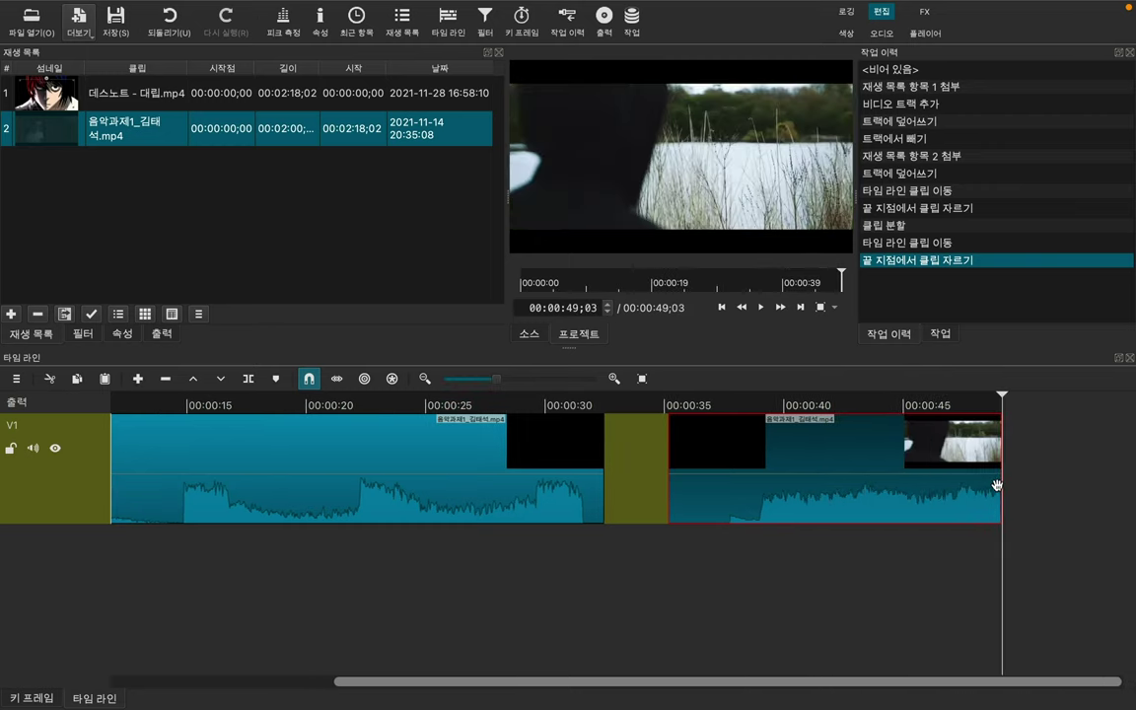
{"action": "left_click_drag", "start_coordinate": [997, 484], "coordinate": [998, 493]}
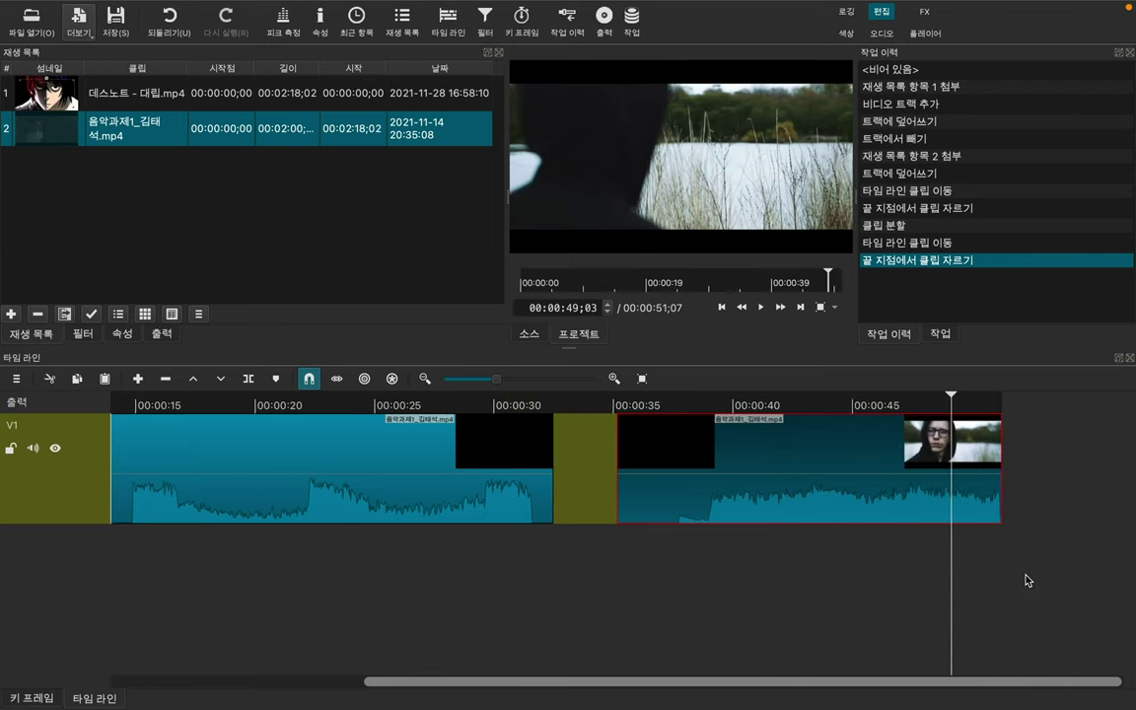
{"action": "left_click_drag", "start_coordinate": [950, 398], "coordinate": [1001, 399]}
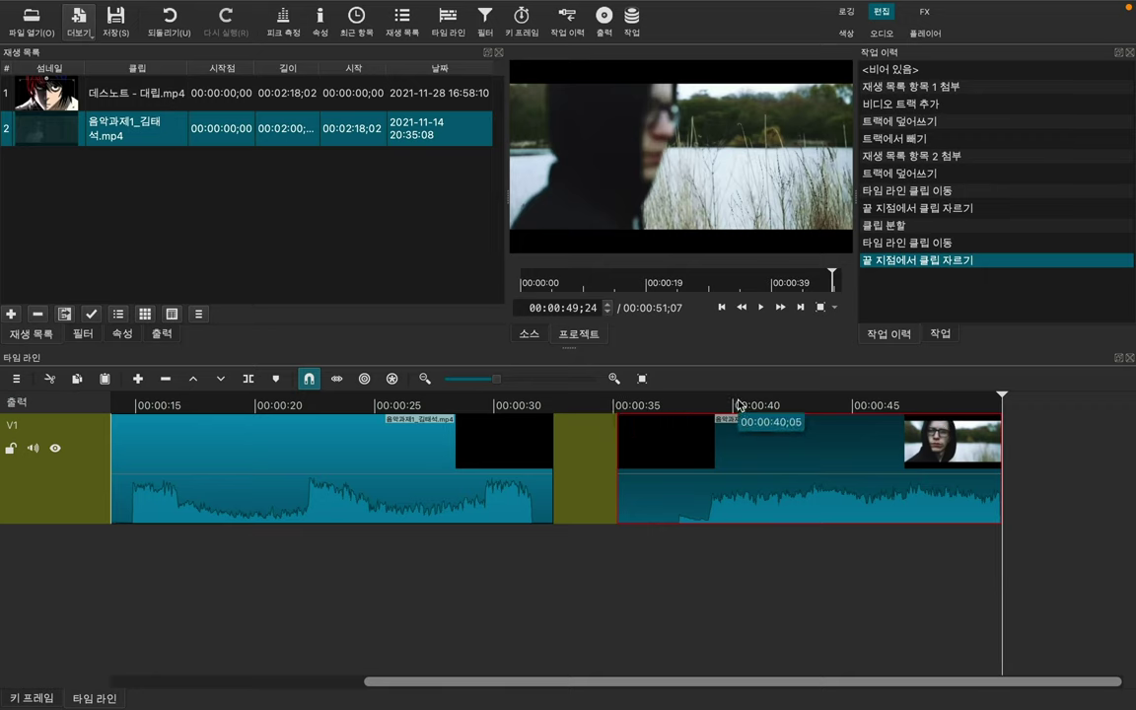
{"action": "key", "text": "End"}
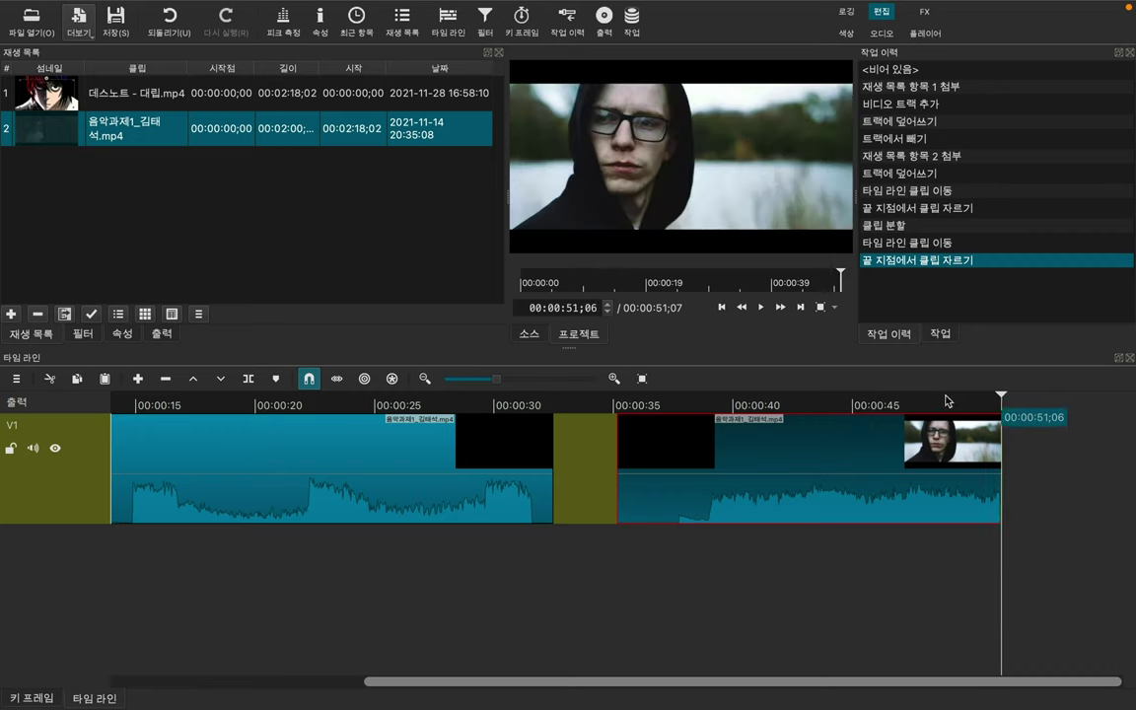
{"action": "left_click", "coordinate": [782, 384]}
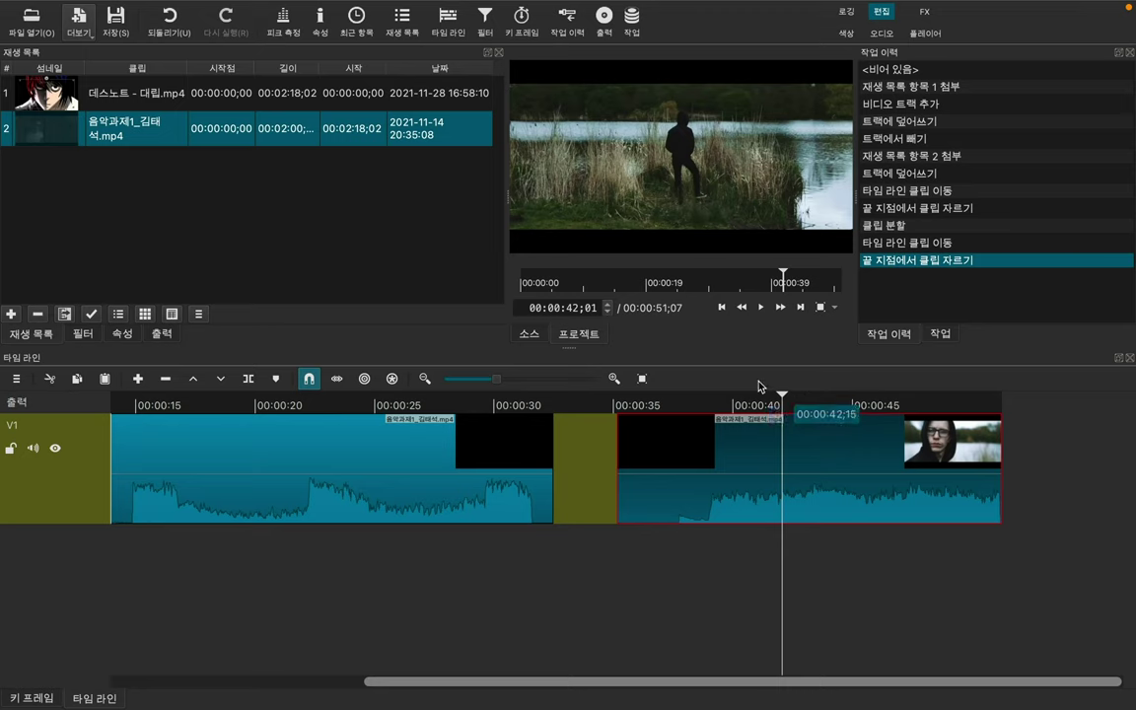
Step: Step the playhead frame by frame from about 00:00:42 back to 00:00:40;11
{"action": "left_click", "coordinate": [608, 311]}
{"action": "left_click", "coordinate": [608, 310]}
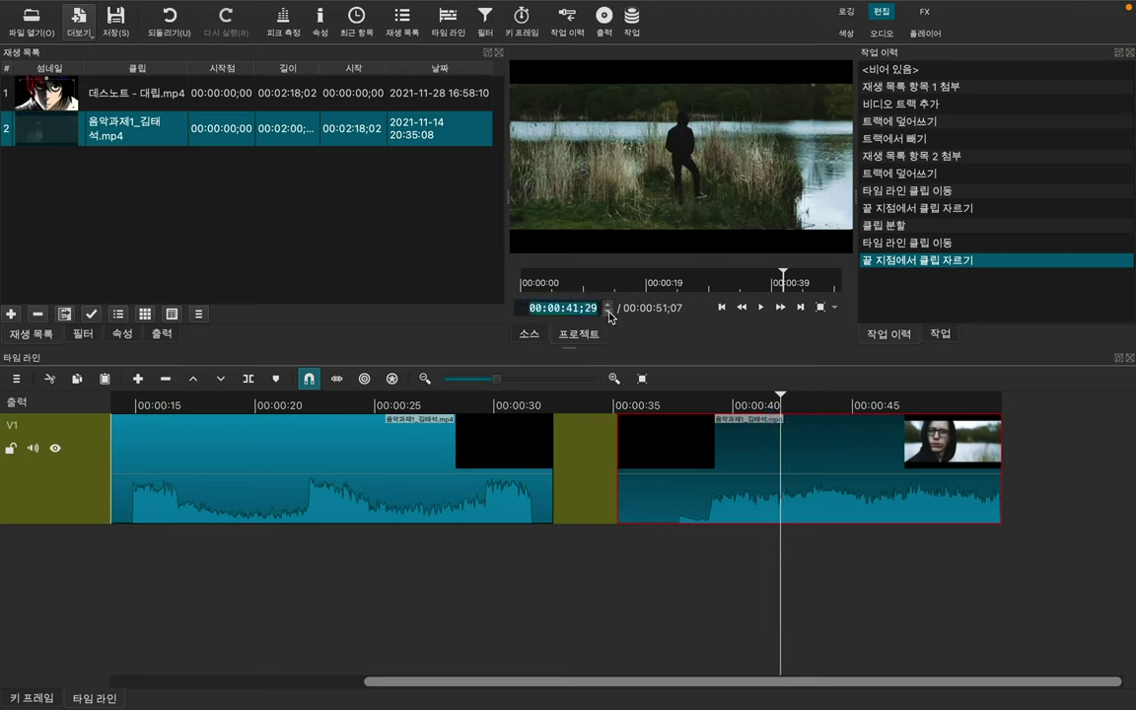
{"action": "left_click", "coordinate": [608, 310]}
{"action": "left_click", "coordinate": [609, 311]}
{"action": "left_click", "coordinate": [608, 311]}
{"action": "left_click", "coordinate": [608, 312]}
{"action": "left_click", "coordinate": [608, 311]}
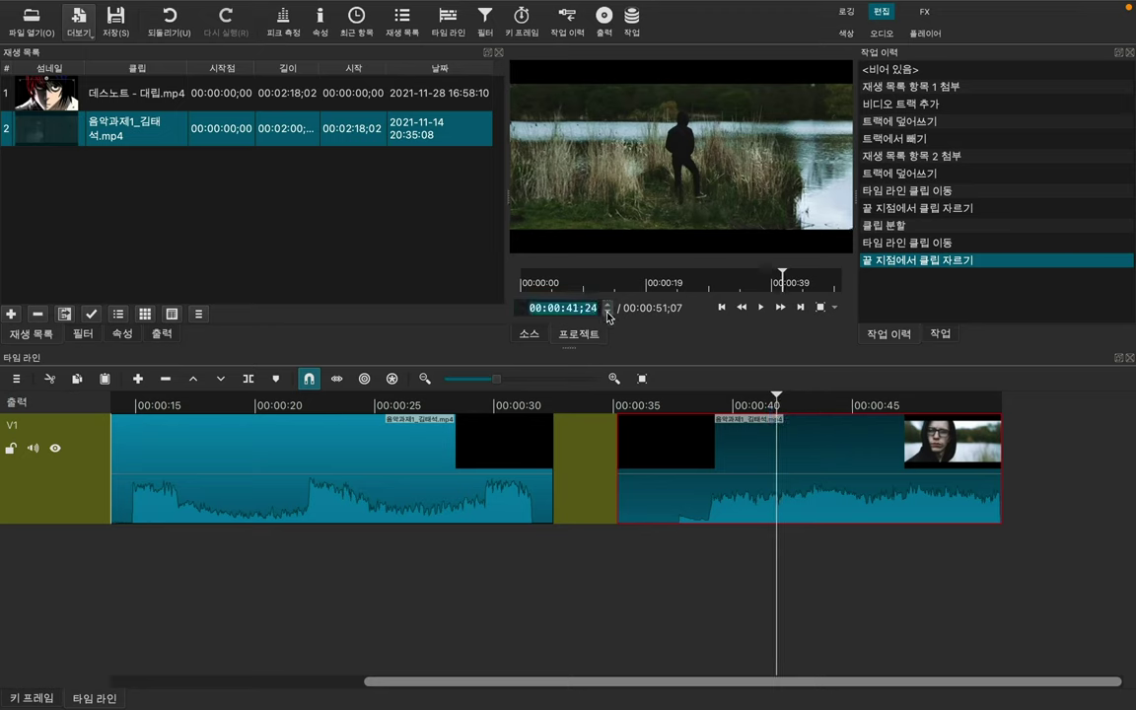
{"action": "left_click", "coordinate": [608, 311]}
{"action": "left_click", "coordinate": [608, 311]}
{"action": "left_click", "coordinate": [608, 312]}
{"action": "left_click", "coordinate": [608, 311]}
{"action": "left_click", "coordinate": [609, 312]}
{"action": "left_click", "coordinate": [608, 312]}
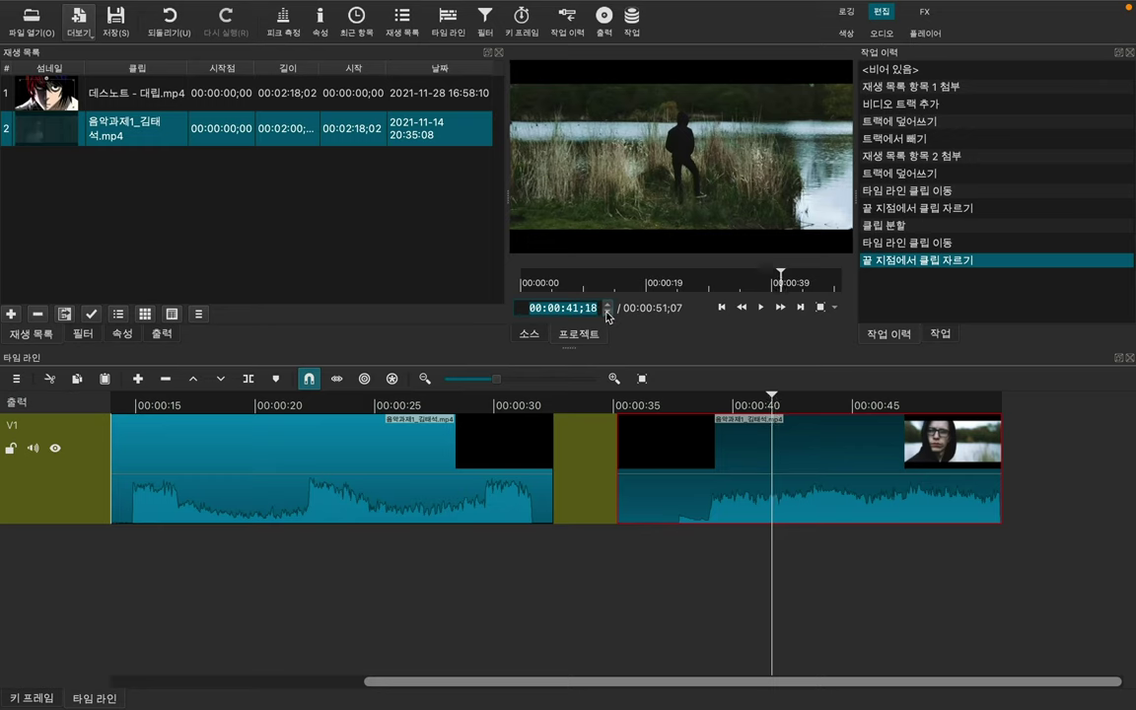
{"action": "left_click", "coordinate": [608, 305]}
{"action": "left_click", "coordinate": [608, 305]}
{"action": "left_click", "coordinate": [608, 305]}
{"action": "left_click", "coordinate": [608, 305]}
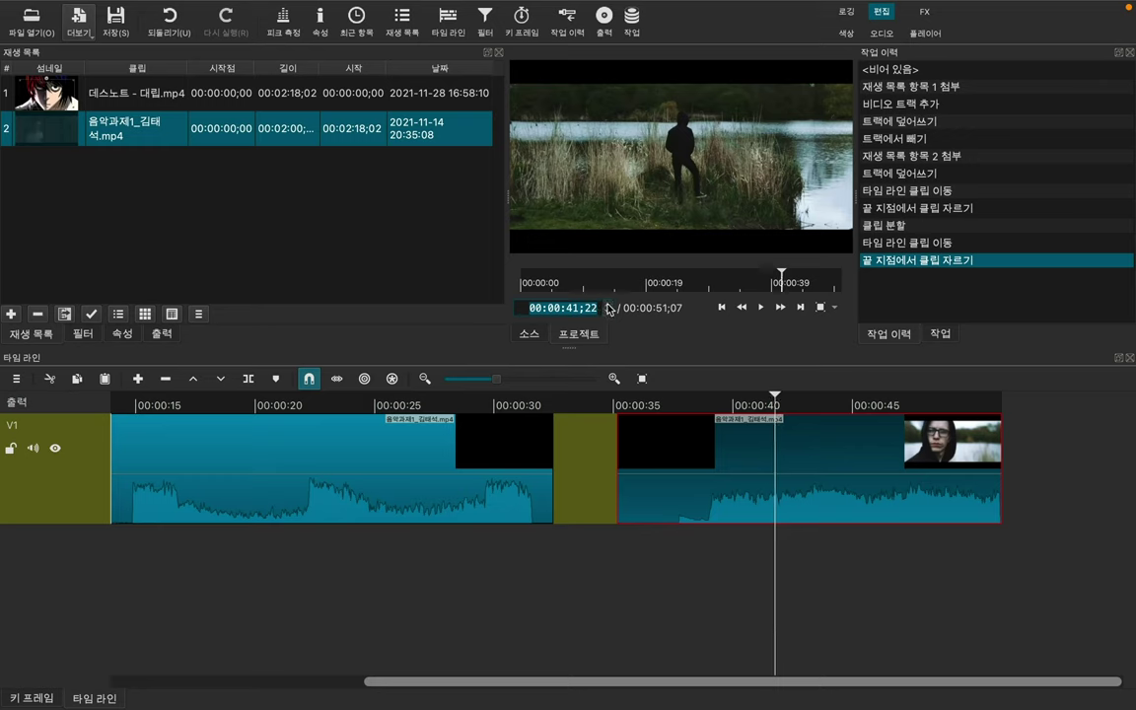
{"action": "left_click", "coordinate": [609, 305]}
{"action": "left_click", "coordinate": [609, 304]}
{"action": "left_click", "coordinate": [608, 304]}
{"action": "left_click", "coordinate": [608, 311]}
{"action": "left_click", "coordinate": [608, 311]}
{"action": "left_click", "coordinate": [608, 311]}
{"action": "left_click", "coordinate": [608, 312]}
{"action": "left_click", "coordinate": [609, 311]}
{"action": "left_click", "coordinate": [609, 311]}
{"action": "left_click", "coordinate": [609, 312]}
{"action": "left_click", "coordinate": [608, 311]}
{"action": "left_click", "coordinate": [608, 312]}
{"action": "left_click", "coordinate": [608, 311]}
{"action": "left_click", "coordinate": [608, 311]}
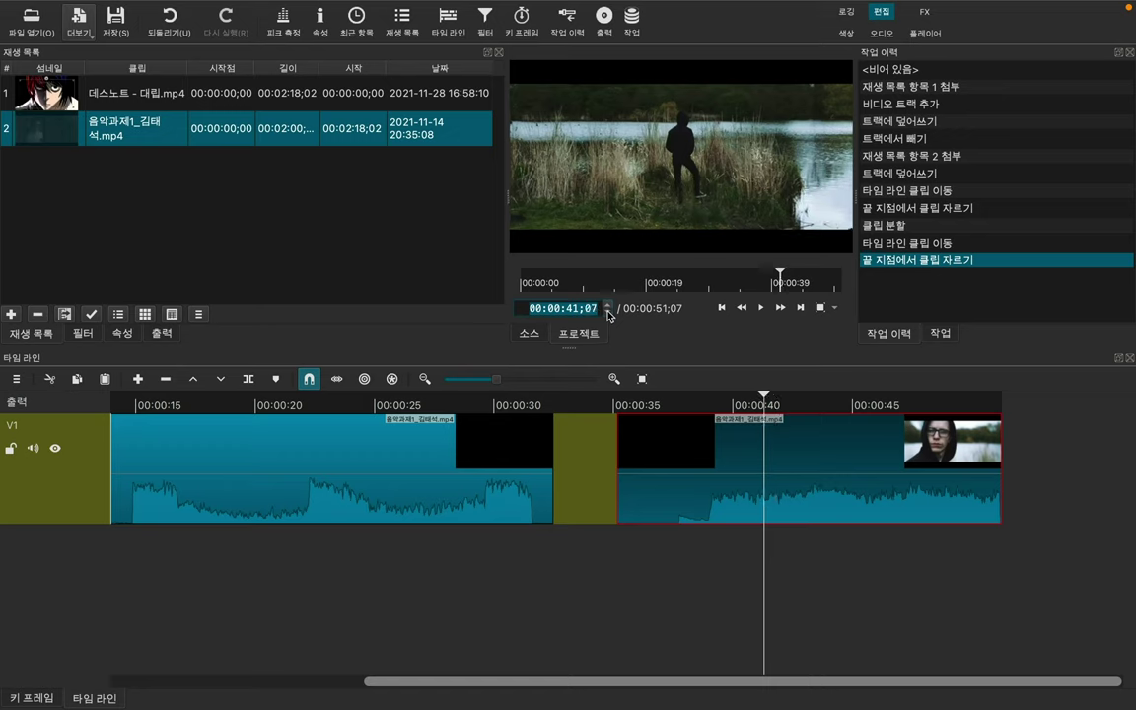
{"action": "left_click", "coordinate": [609, 311]}
{"action": "left_click", "coordinate": [608, 311]}
{"action": "left_click", "coordinate": [608, 312]}
{"action": "left_click", "coordinate": [608, 311]}
{"action": "left_click", "coordinate": [608, 311]}
{"action": "left_click", "coordinate": [608, 311]}
{"action": "left_click", "coordinate": [608, 311]}
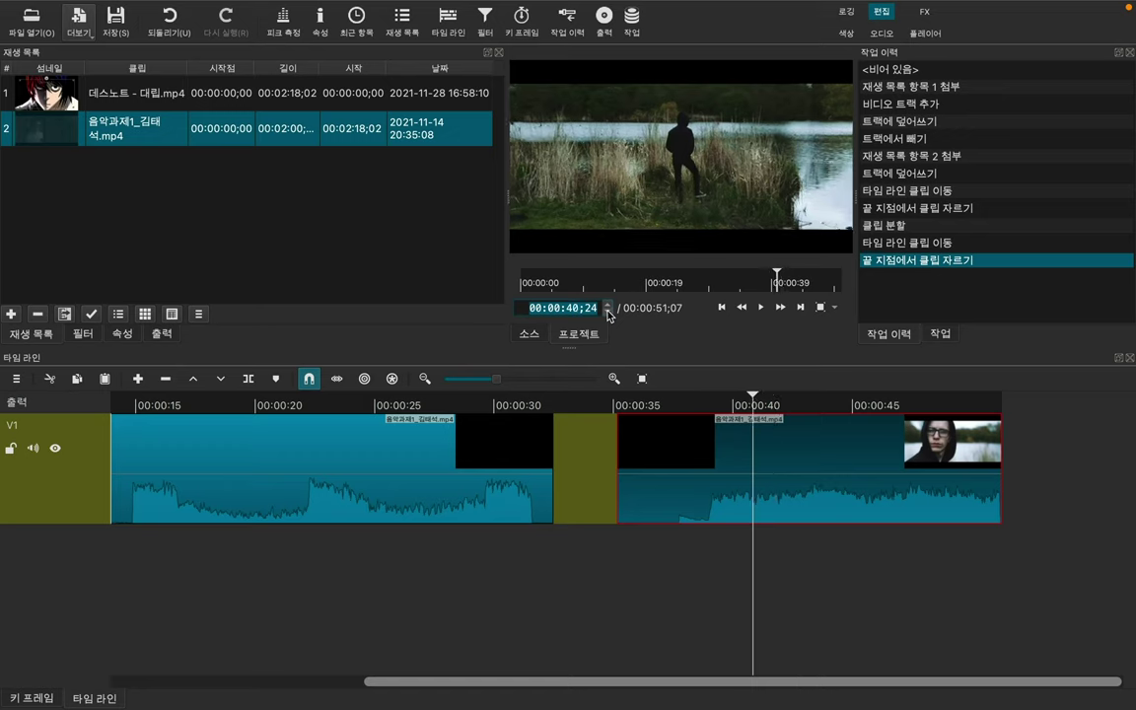
{"action": "left_click", "coordinate": [608, 312]}
{"action": "left_click", "coordinate": [609, 312]}
{"action": "left_click", "coordinate": [608, 311]}
{"action": "left_click", "coordinate": [609, 312]}
{"action": "left_click", "coordinate": [608, 311]}
{"action": "left_click", "coordinate": [609, 311]}
{"action": "left_click", "coordinate": [609, 311]}
{"action": "left_click", "coordinate": [609, 312]}
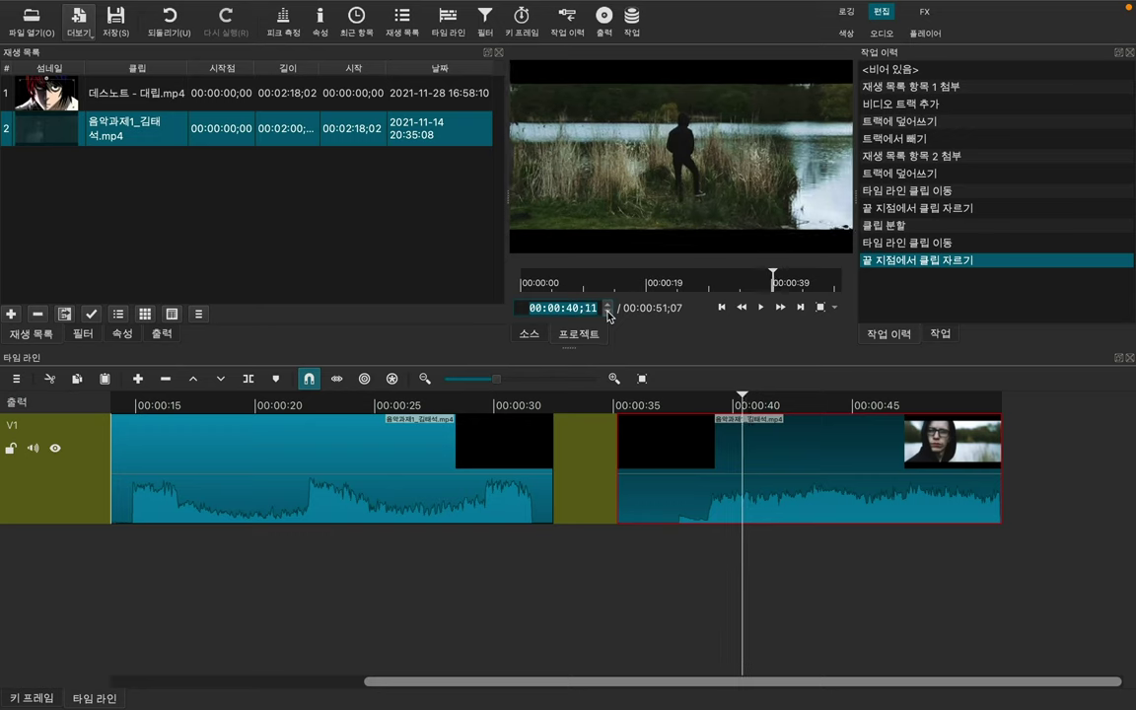
{"action": "left_click", "coordinate": [608, 311]}
{"action": "left_click", "coordinate": [608, 312]}
{"action": "left_click", "coordinate": [608, 312]}
{"action": "left_click", "coordinate": [608, 311]}
{"action": "left_click", "coordinate": [608, 312]}
{"action": "left_click", "coordinate": [608, 311]}
{"action": "left_click", "coordinate": [608, 312]}
{"action": "left_click", "coordinate": [608, 311]}
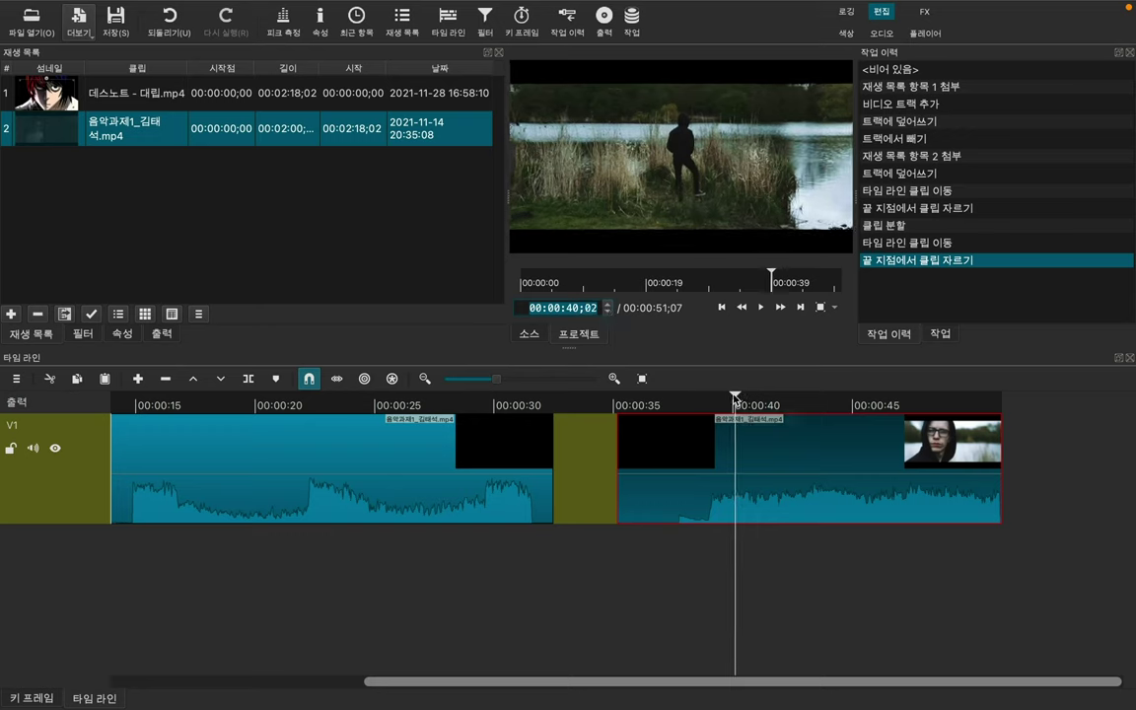
Step: Bring the playhead to exactly 00:00:37;19
{"action": "left_click_drag", "start_coordinate": [736, 395], "coordinate": [669, 399]}
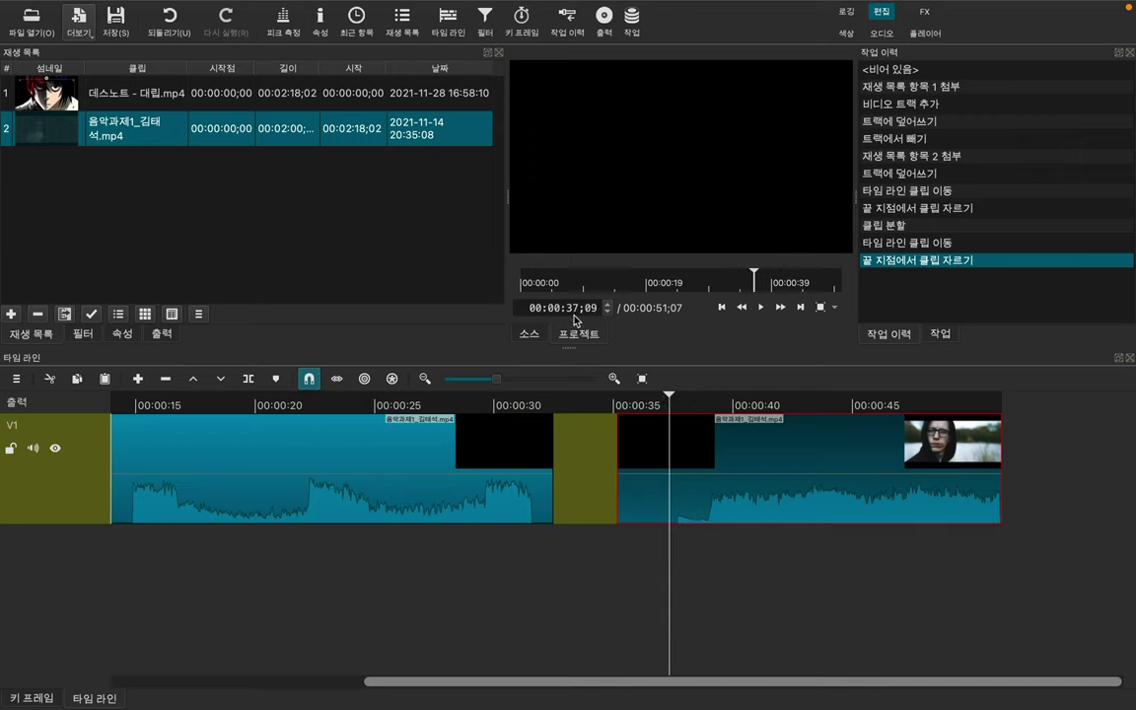
{"action": "left_click", "coordinate": [606, 306]}
{"action": "left_click", "coordinate": [607, 305]}
{"action": "left_click", "coordinate": [606, 305]}
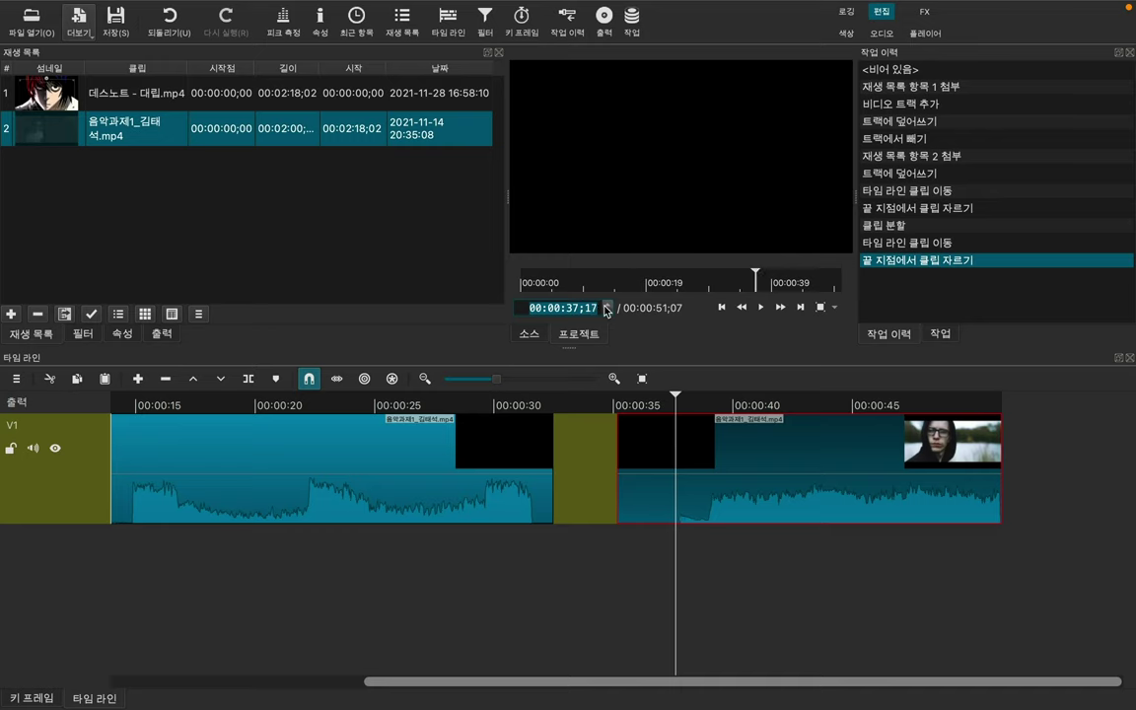
{"action": "left_click", "coordinate": [606, 306]}
{"action": "left_click", "coordinate": [606, 308]}
{"action": "left_click", "coordinate": [606, 311]}
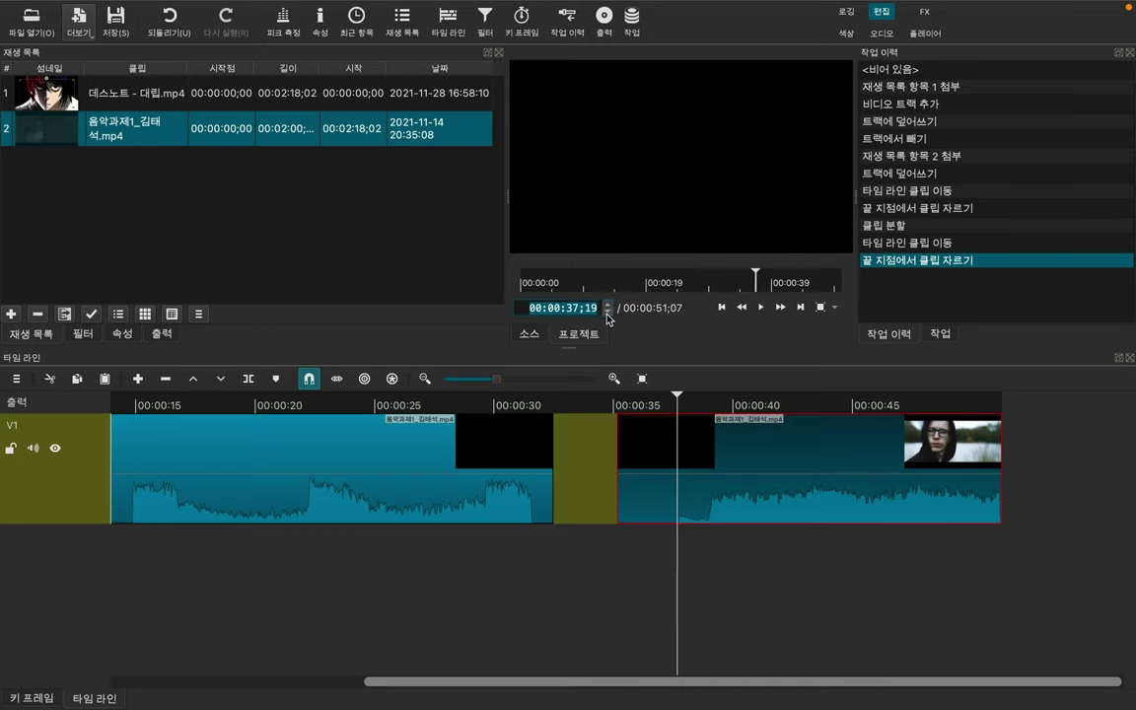
{"action": "left_click", "coordinate": [999, 460]}
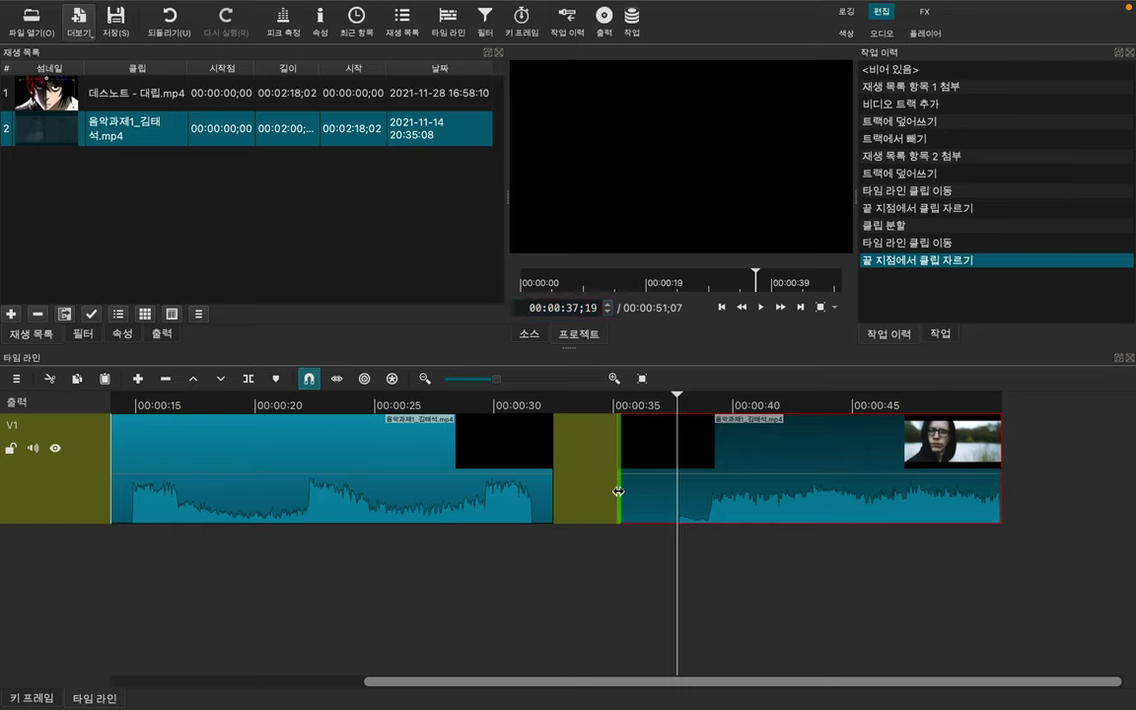
Step: Split the right-hand clip at the playhead and lift its short leading piece off V1
{"action": "left_click_drag", "start_coordinate": [619, 490], "coordinate": [688, 487]}
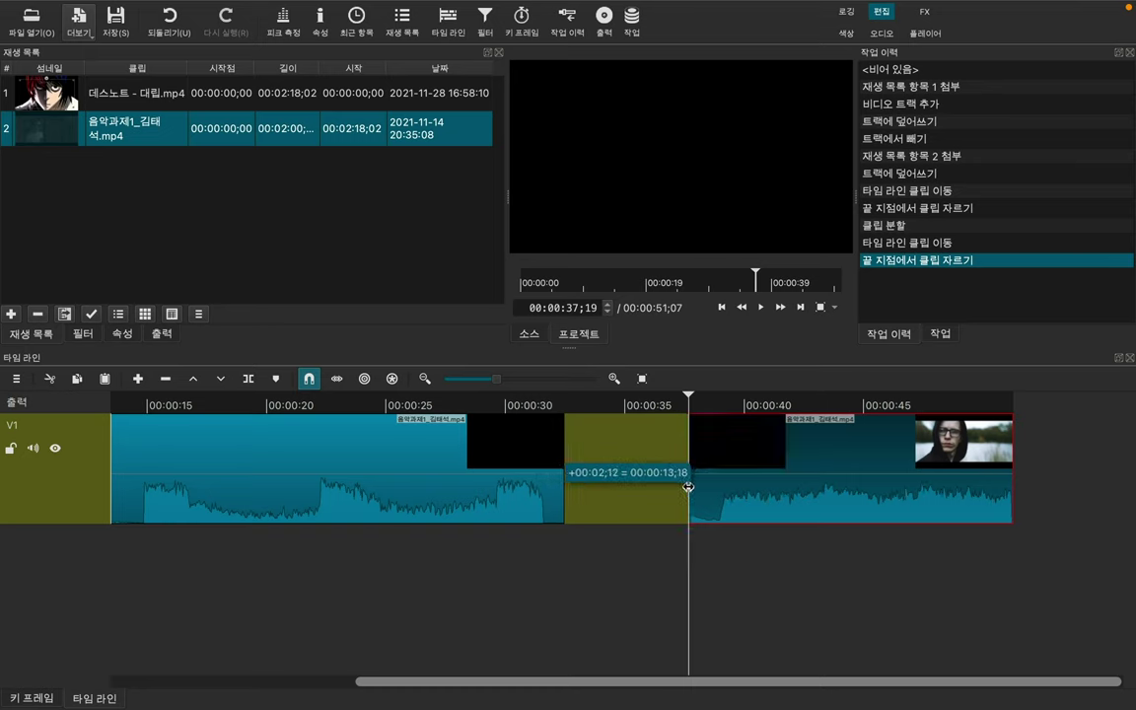
{"action": "left_click_drag", "start_coordinate": [688, 487], "coordinate": [618, 491]}
{"action": "right_click", "coordinate": [688, 489]}
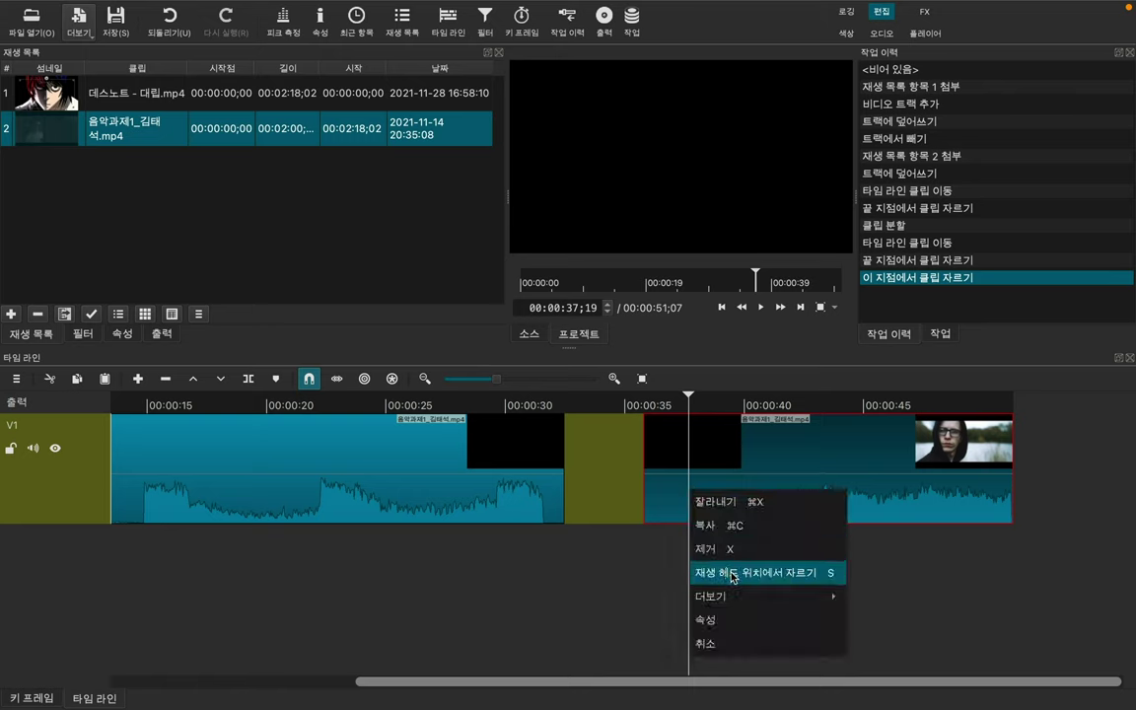
{"action": "left_click", "coordinate": [718, 574]}
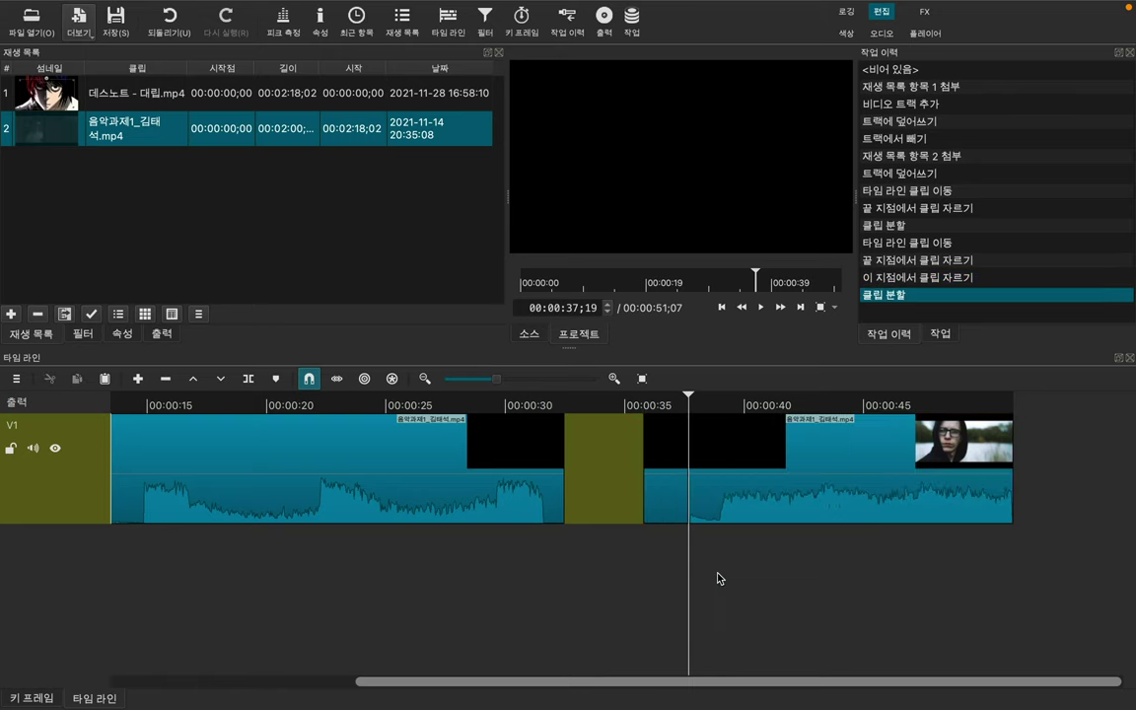
{"action": "left_click", "coordinate": [659, 469]}
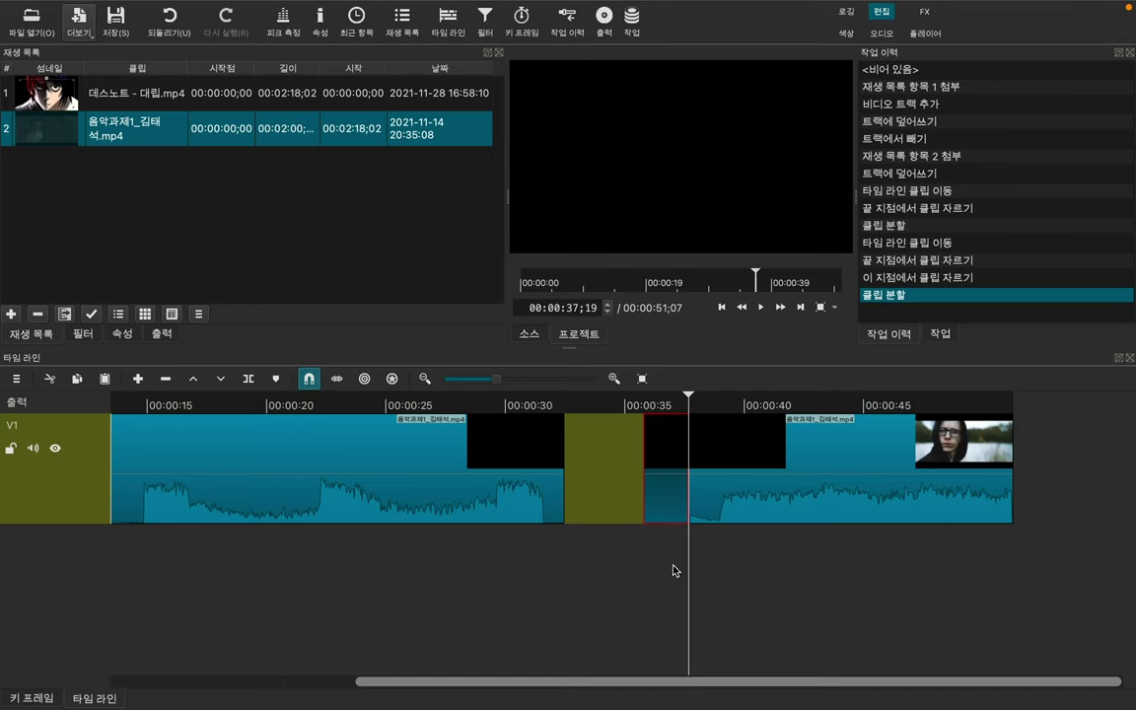
{"action": "key", "text": "z"}
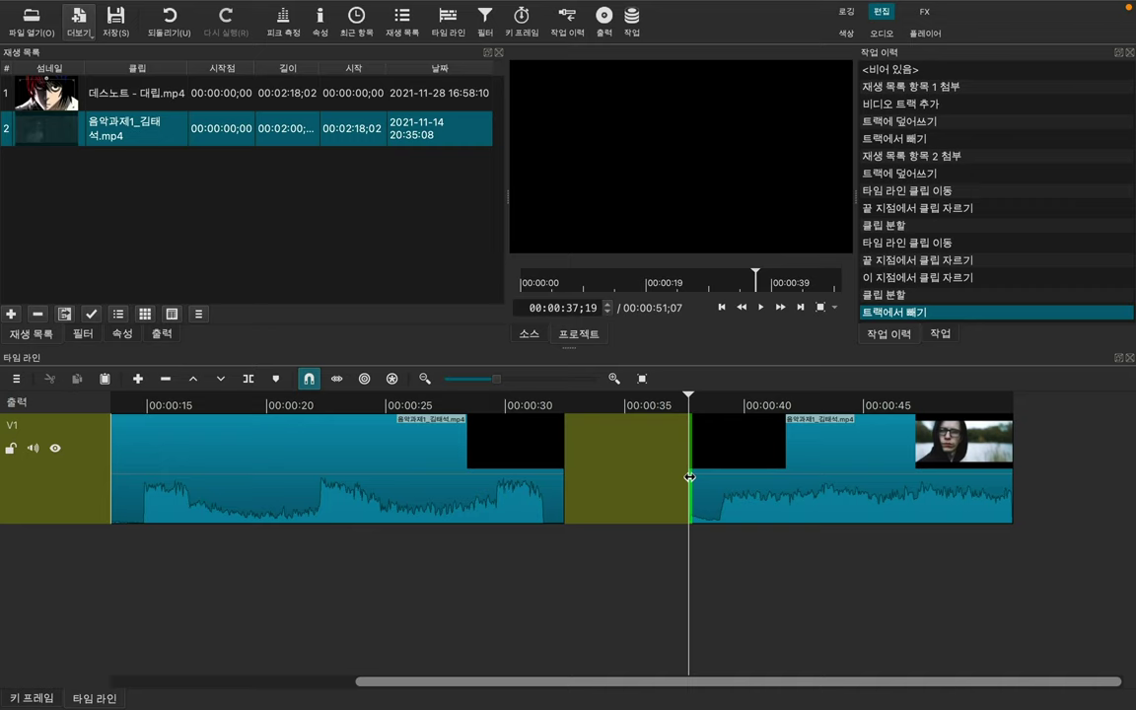
Step: Extend the clip's start into the gap, split at 00:00:37, and move the short piece to about 00:00:35
{"action": "left_click_drag", "start_coordinate": [688, 477], "coordinate": [647, 480]}
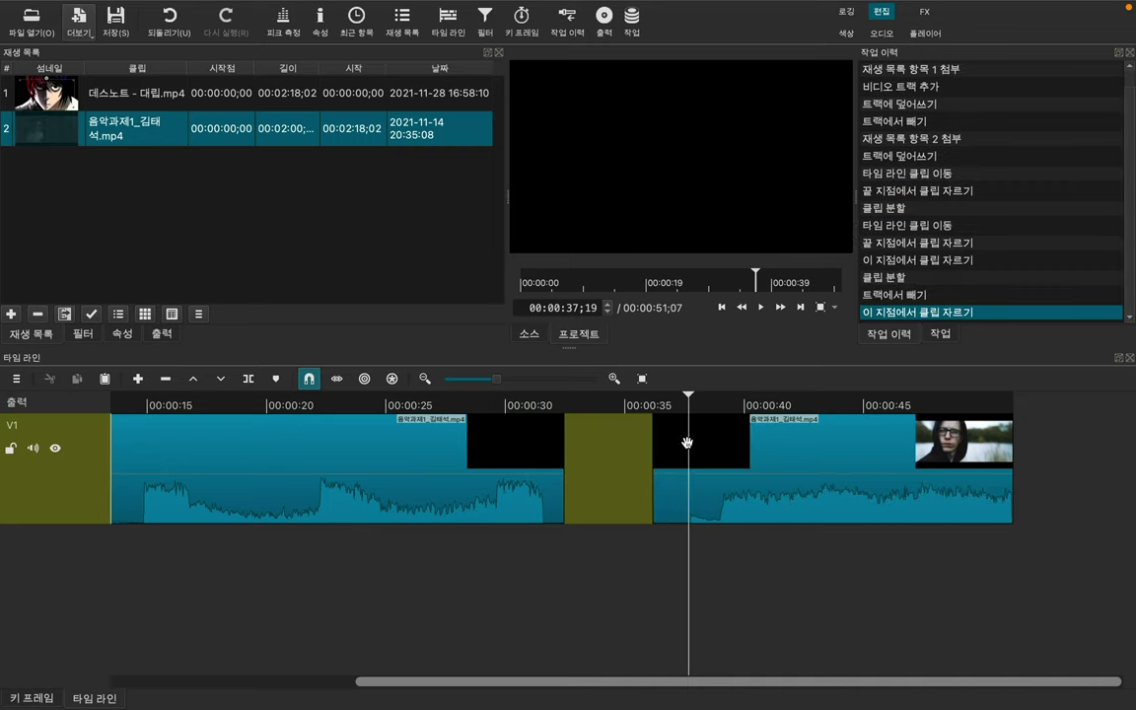
{"action": "left_click", "coordinate": [684, 455]}
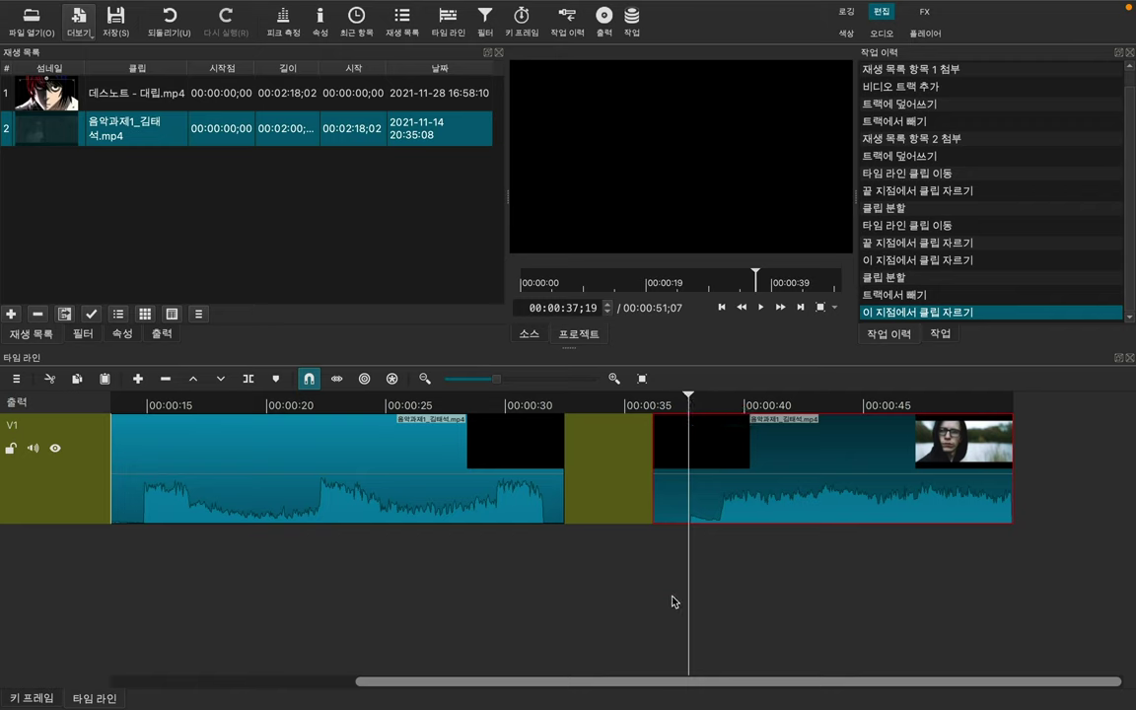
{"action": "key", "text": "s"}
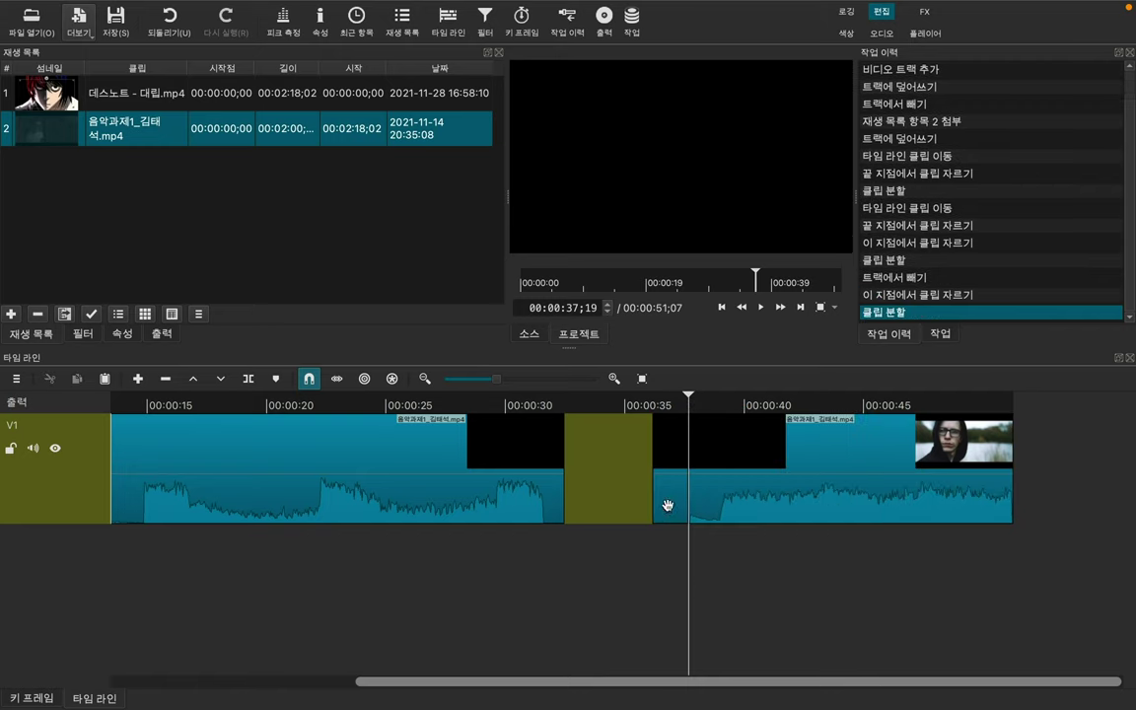
{"action": "left_click_drag", "start_coordinate": [671, 498], "coordinate": [651, 501]}
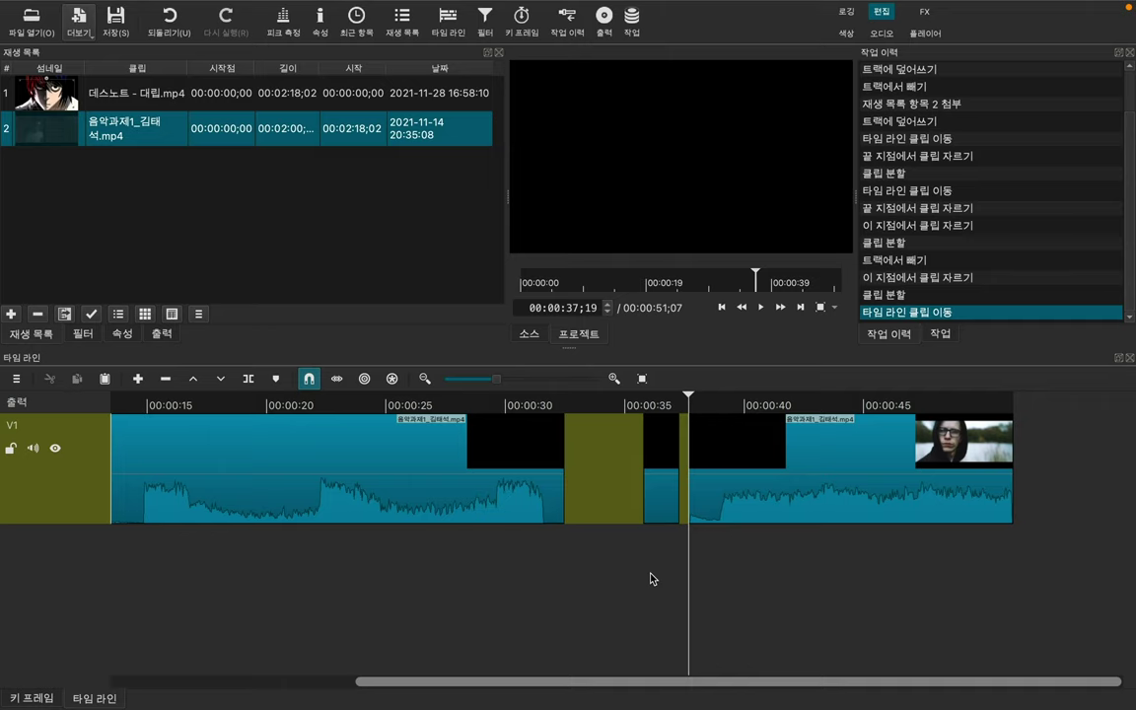
{"action": "right_click", "coordinate": [717, 498]}
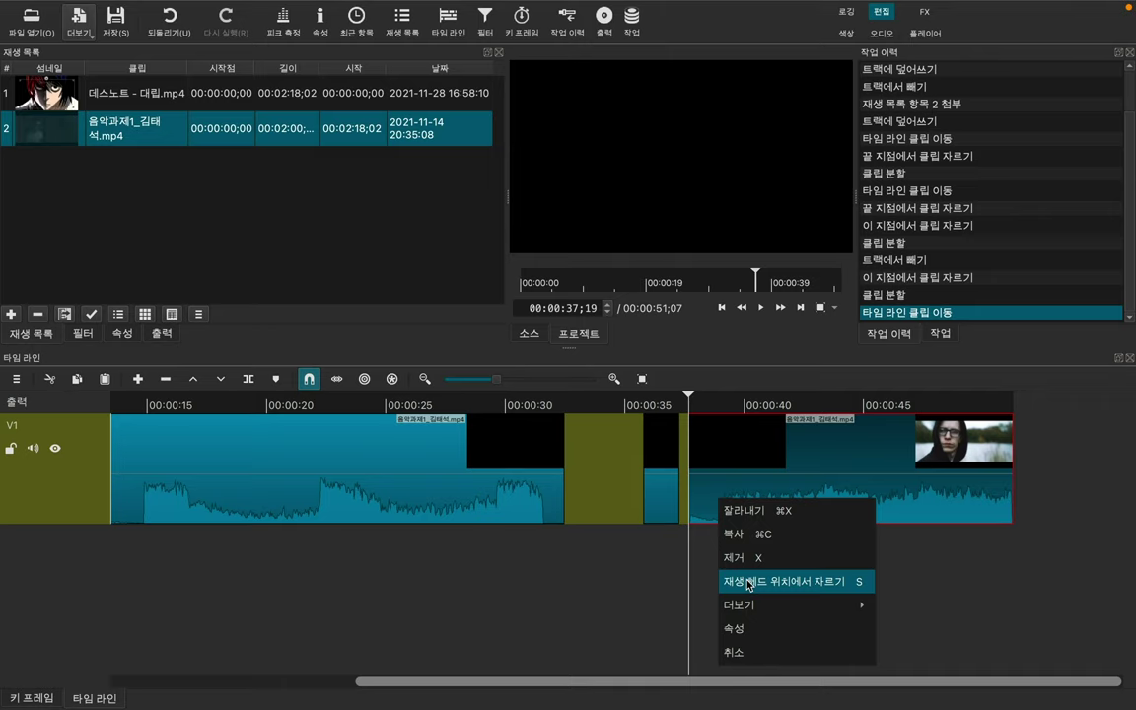
Step: Lift the short clip at the 00:00:36;29 playhead out of the track, leaving a gap
{"action": "left_click", "coordinate": [623, 573]}
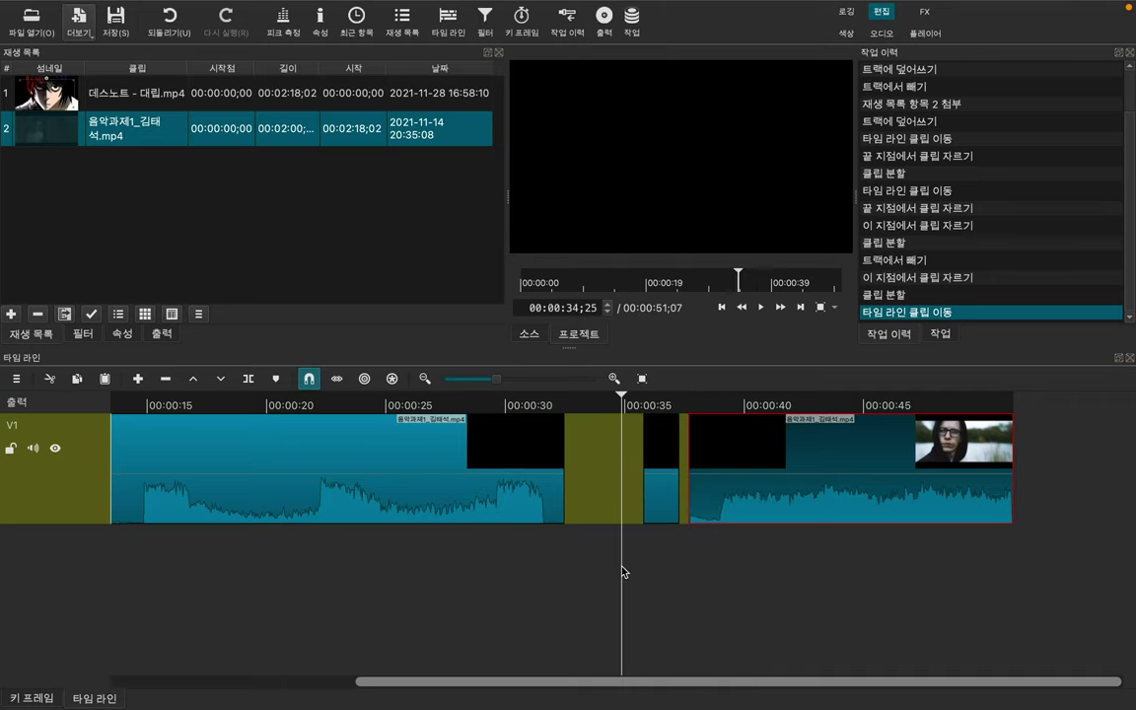
{"action": "left_click_drag", "start_coordinate": [664, 487], "coordinate": [679, 497]}
{"action": "left_click", "coordinate": [672, 582]}
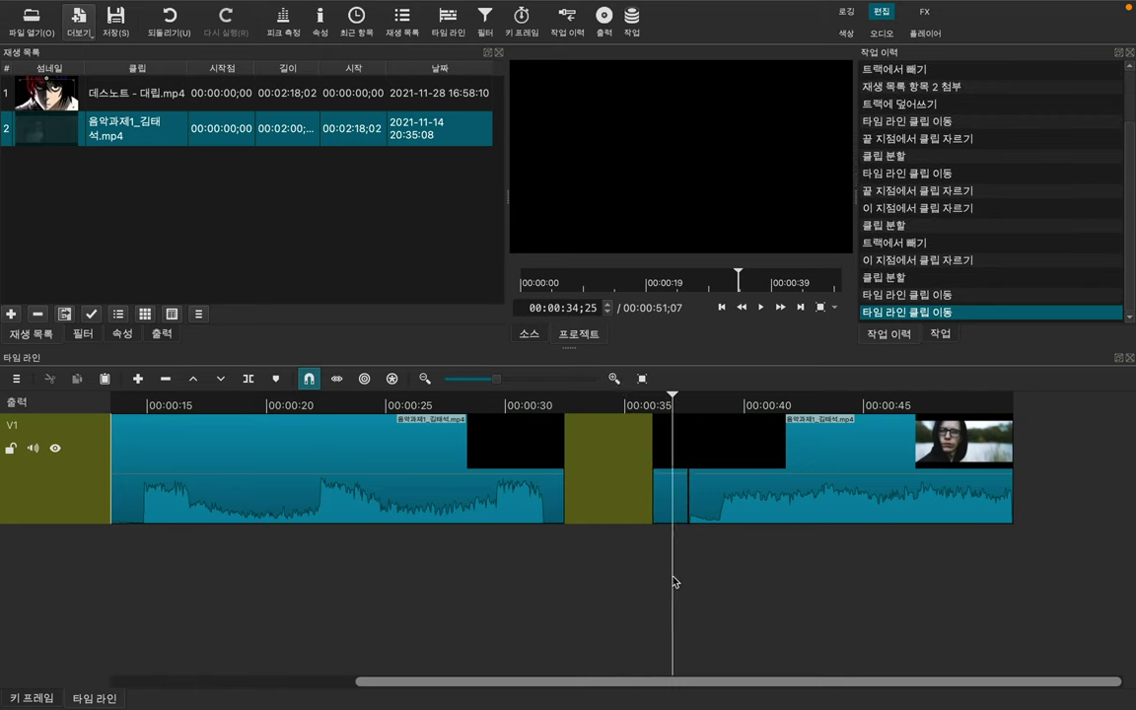
{"action": "left_click", "coordinate": [674, 510]}
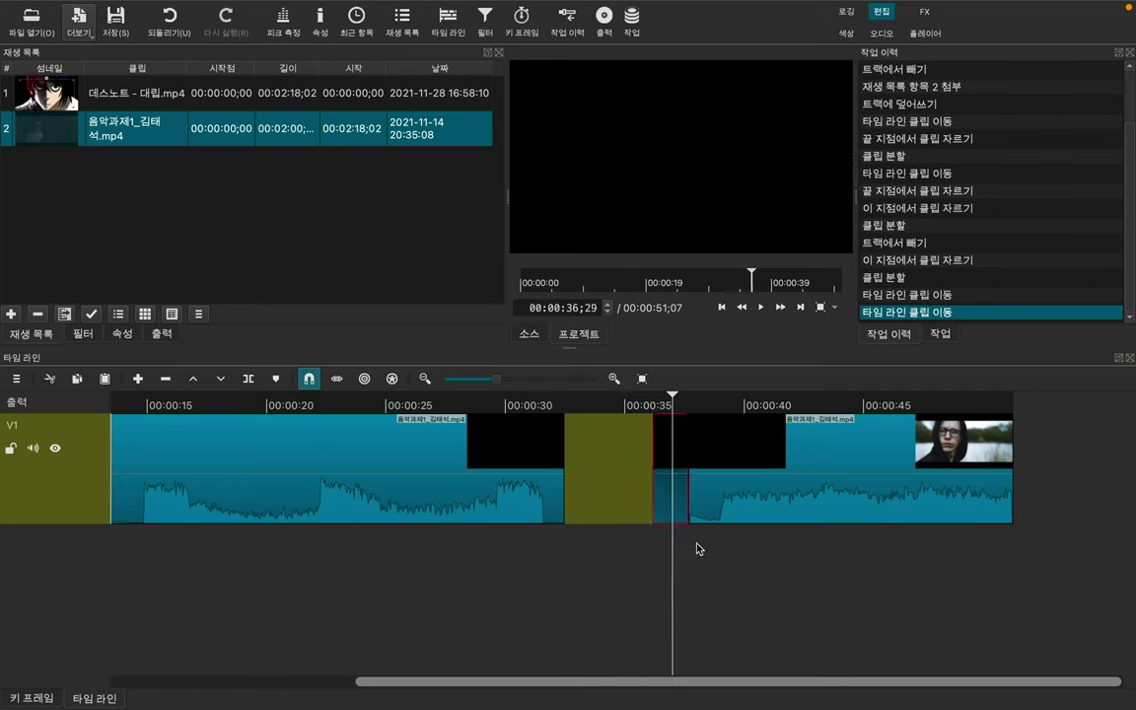
{"action": "key", "text": "z"}
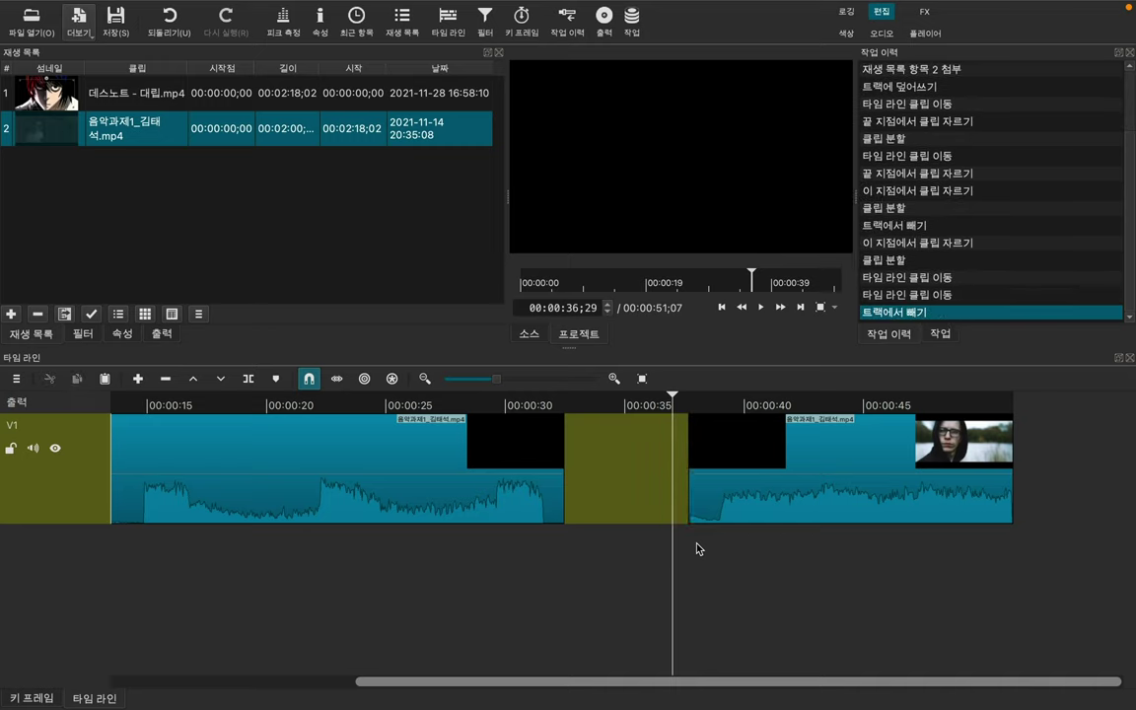
Step: Select the left and right clips and set the playhead just before 00:00:42;18
{"action": "left_click", "coordinate": [453, 490]}
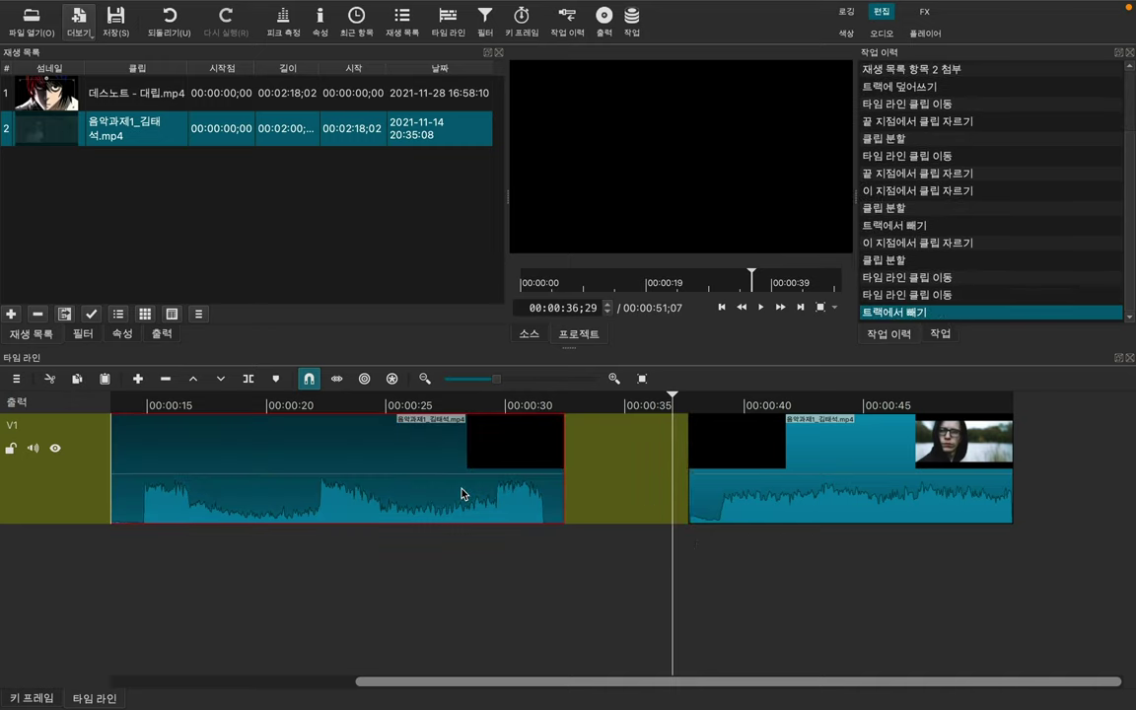
{"action": "left_click", "coordinate": [771, 487]}
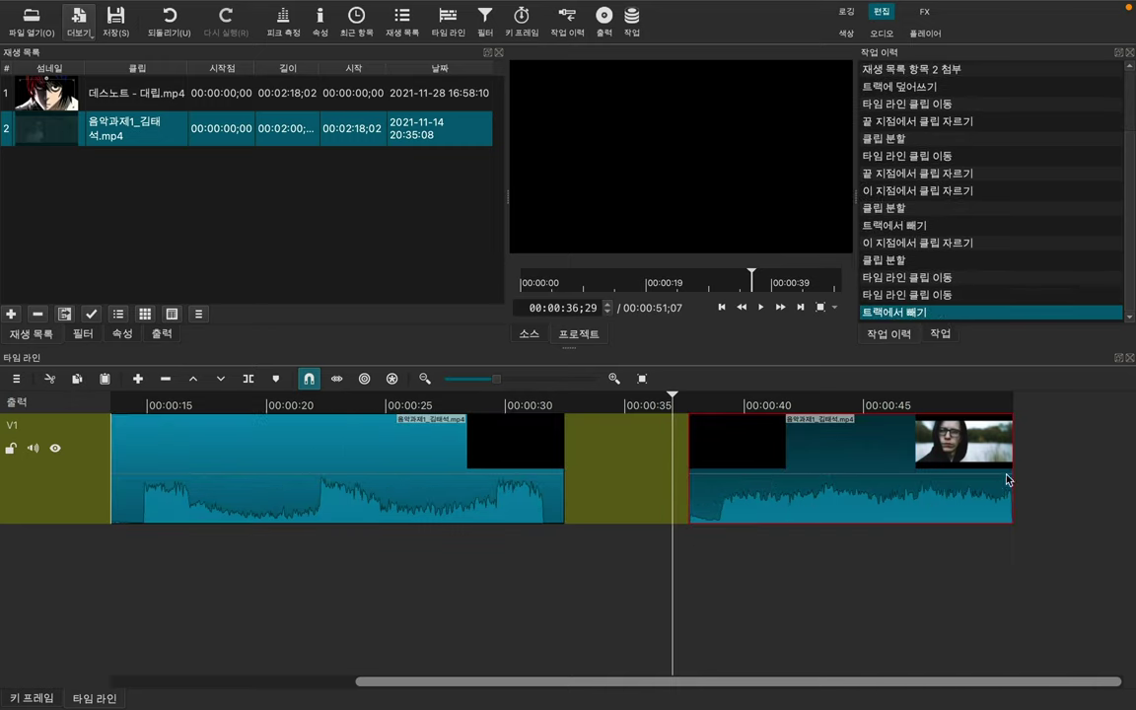
{"action": "left_click", "coordinate": [806, 404]}
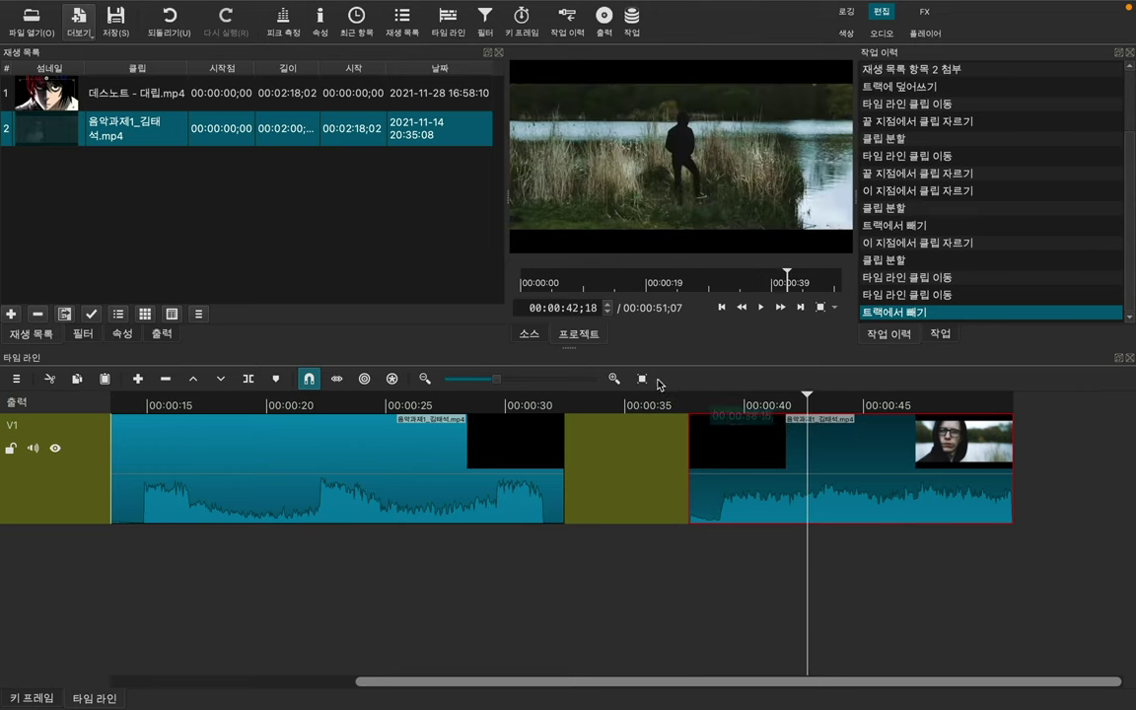
{"action": "left_click", "coordinate": [608, 312]}
{"action": "left_click", "coordinate": [609, 313]}
{"action": "left_click", "coordinate": [609, 313]}
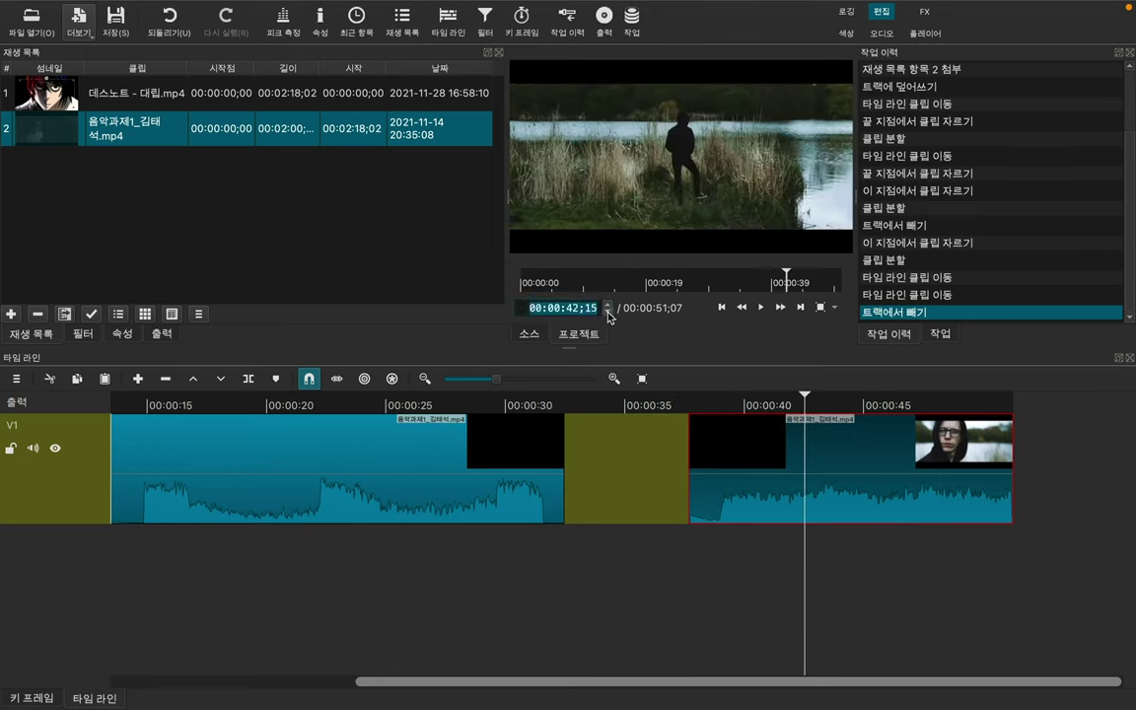
{"action": "left_click", "coordinate": [608, 313]}
{"action": "left_click", "coordinate": [608, 313]}
{"action": "left_click", "coordinate": [608, 312]}
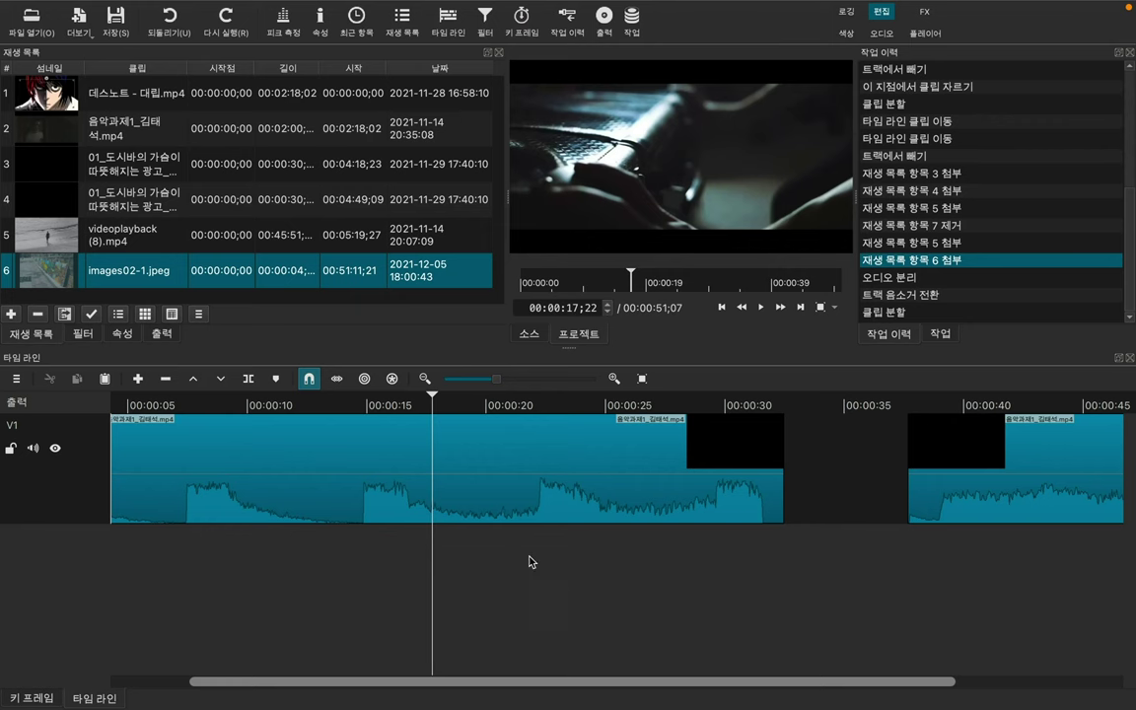
Step: Select the long first clip, then the last clip on V1
{"action": "left_click", "coordinate": [389, 494]}
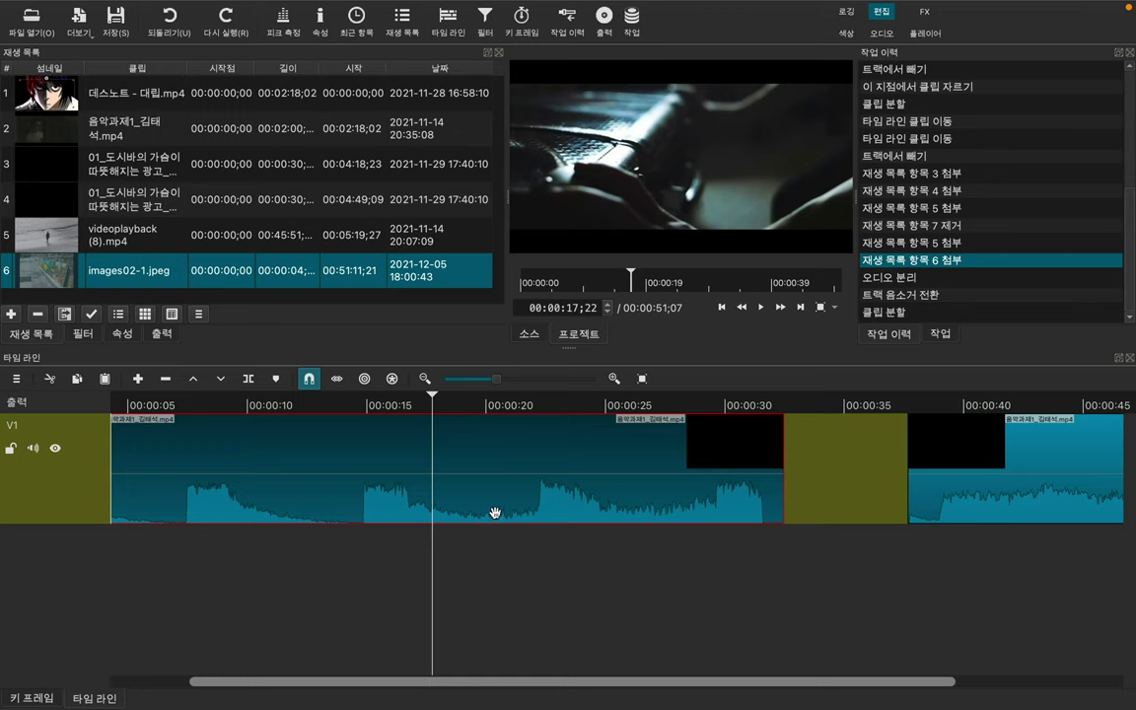
{"action": "left_click", "coordinate": [973, 453]}
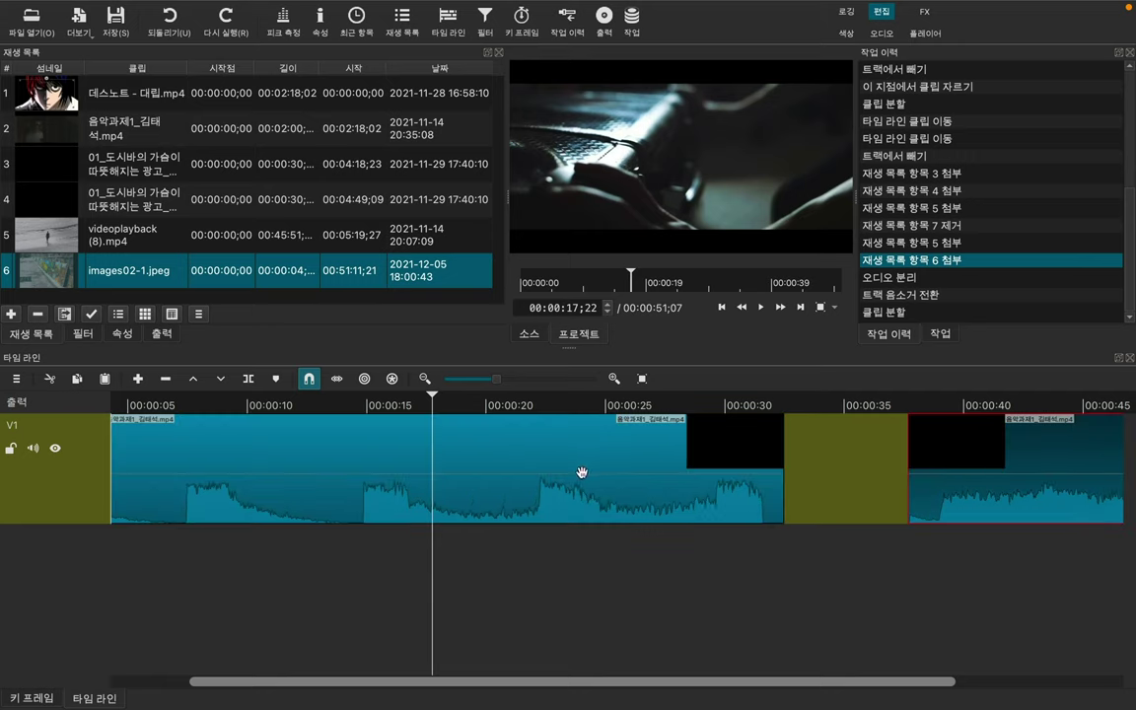
Step: Detach the long first V1 clip's audio onto a new A1 track and make A1 current
{"action": "left_click", "coordinate": [469, 480]}
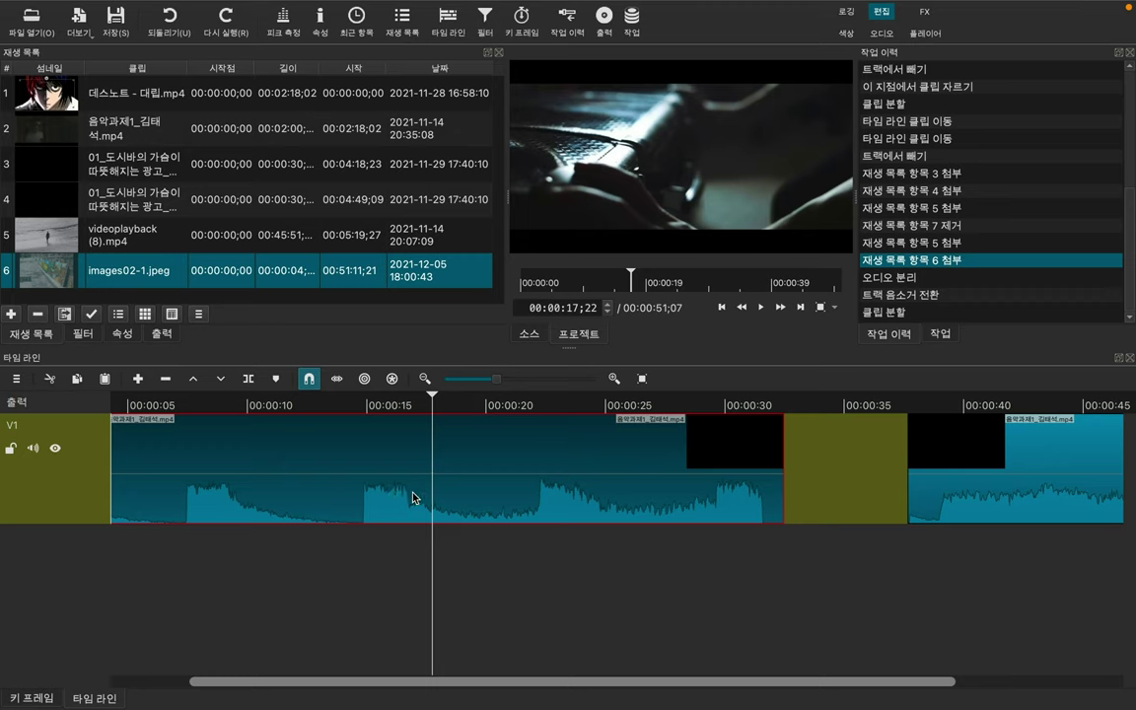
{"action": "right_click", "coordinate": [412, 496]}
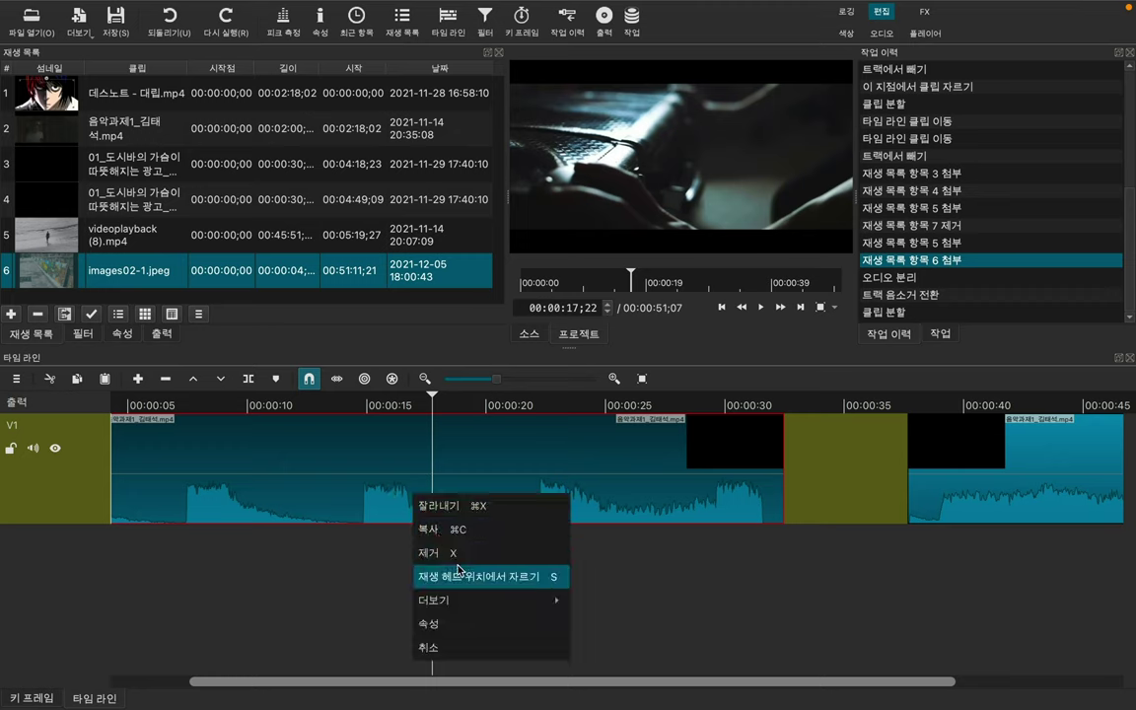
{"action": "mouse_move", "coordinate": [458, 601]}
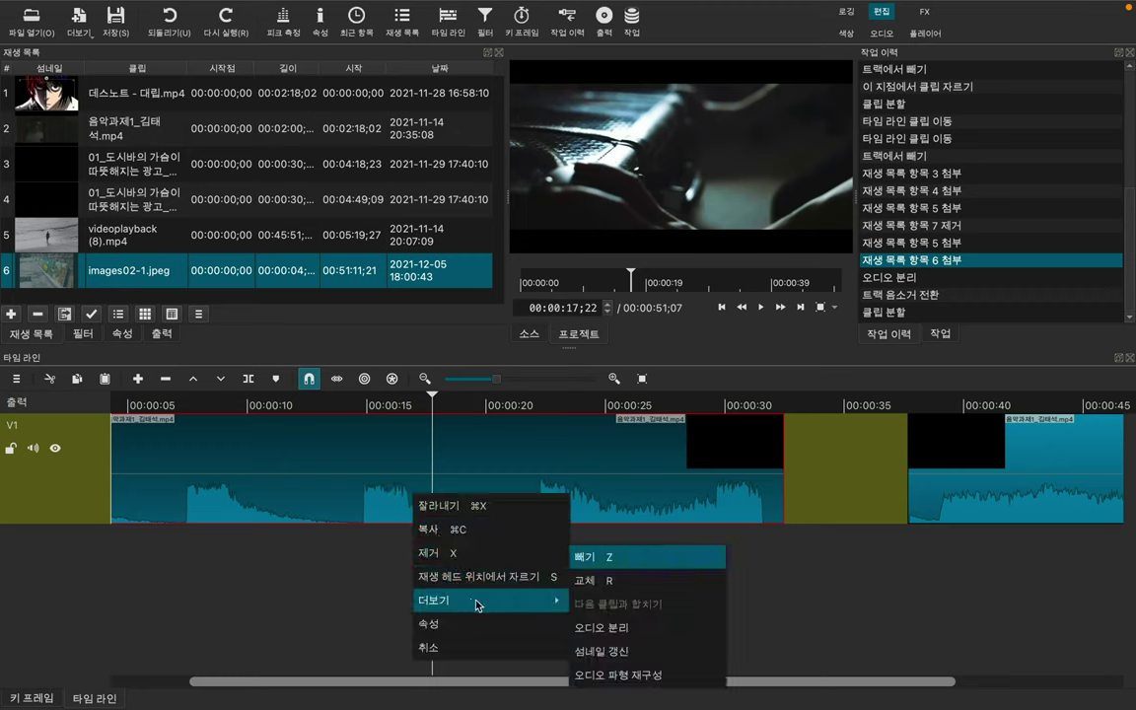
{"action": "left_click", "coordinate": [609, 635]}
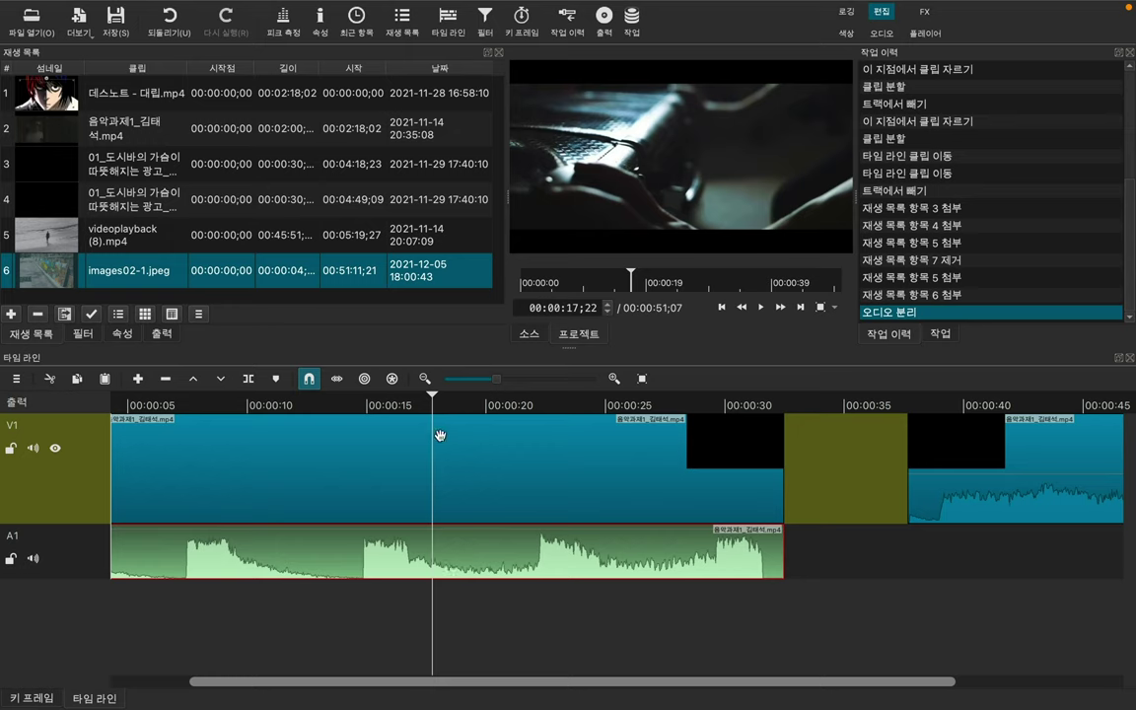
{"action": "left_click", "coordinate": [146, 562]}
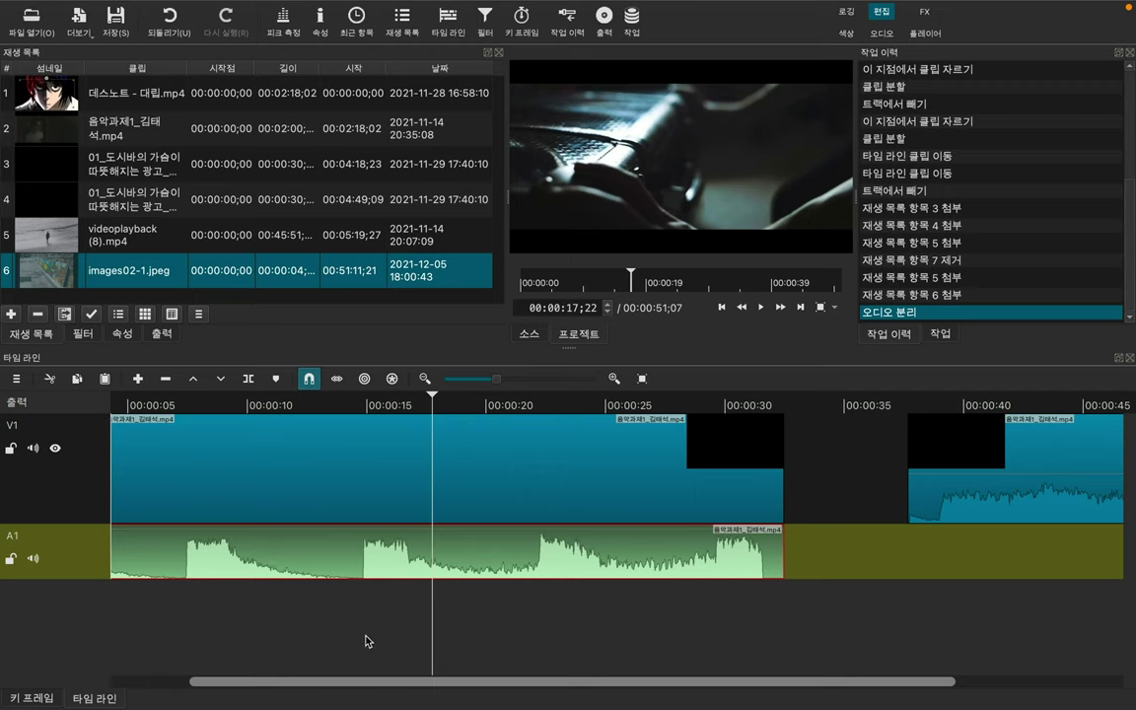
Step: Mute A1 during a playback preview, toggling it off and back on before stopping
{"action": "left_click", "coordinate": [35, 560]}
{"action": "key", "text": "space"}
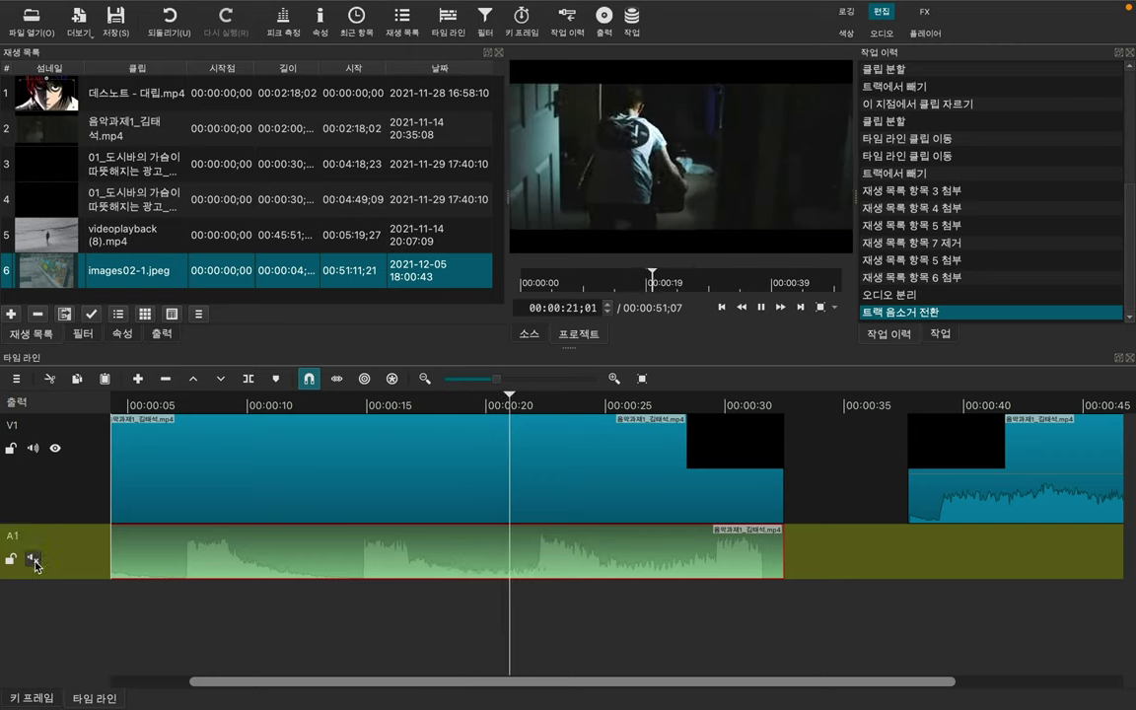
{"action": "left_click", "coordinate": [33, 560]}
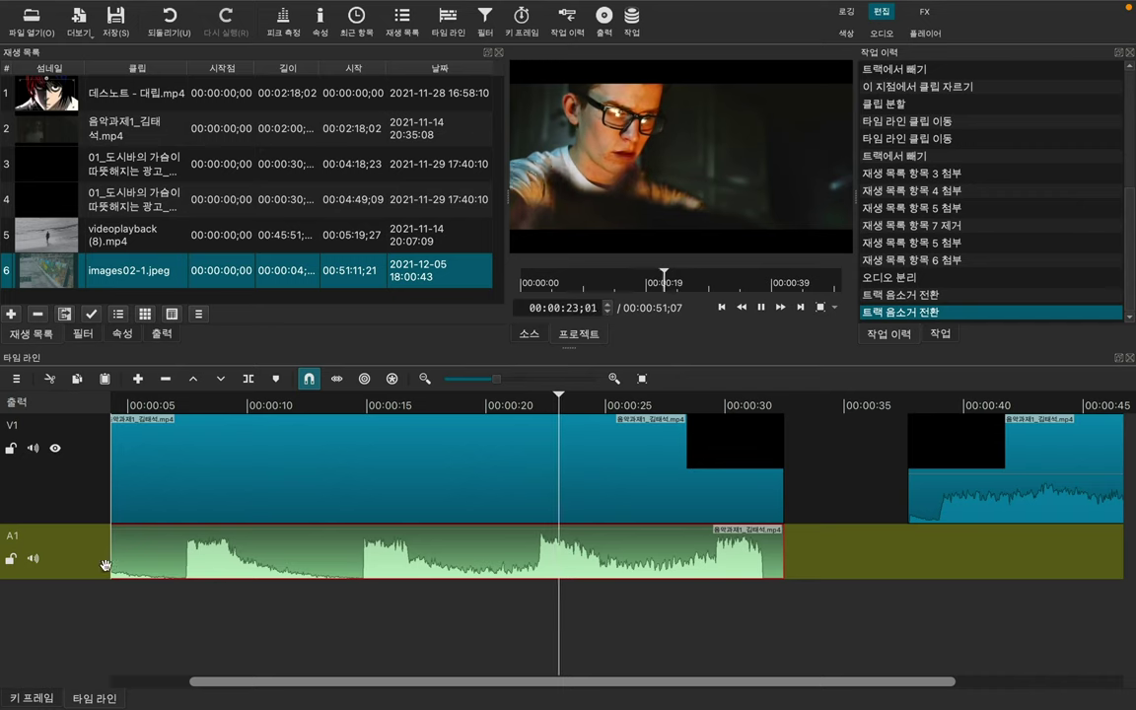
{"action": "left_click", "coordinate": [33, 560]}
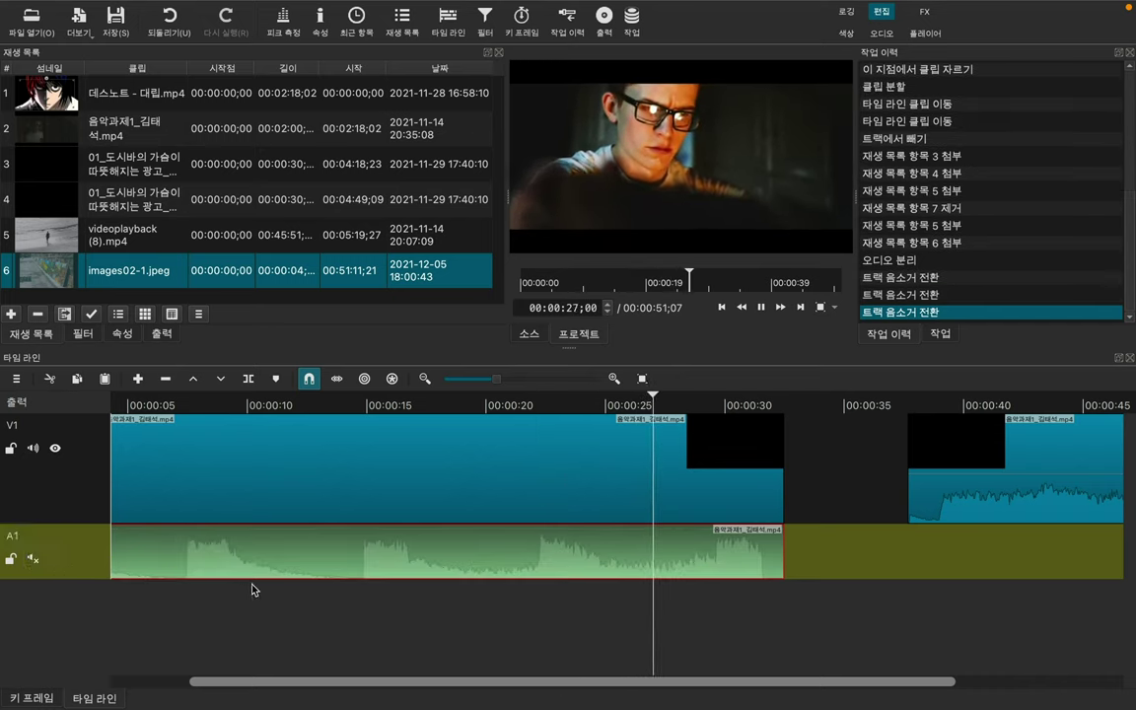
{"action": "key", "text": "space"}
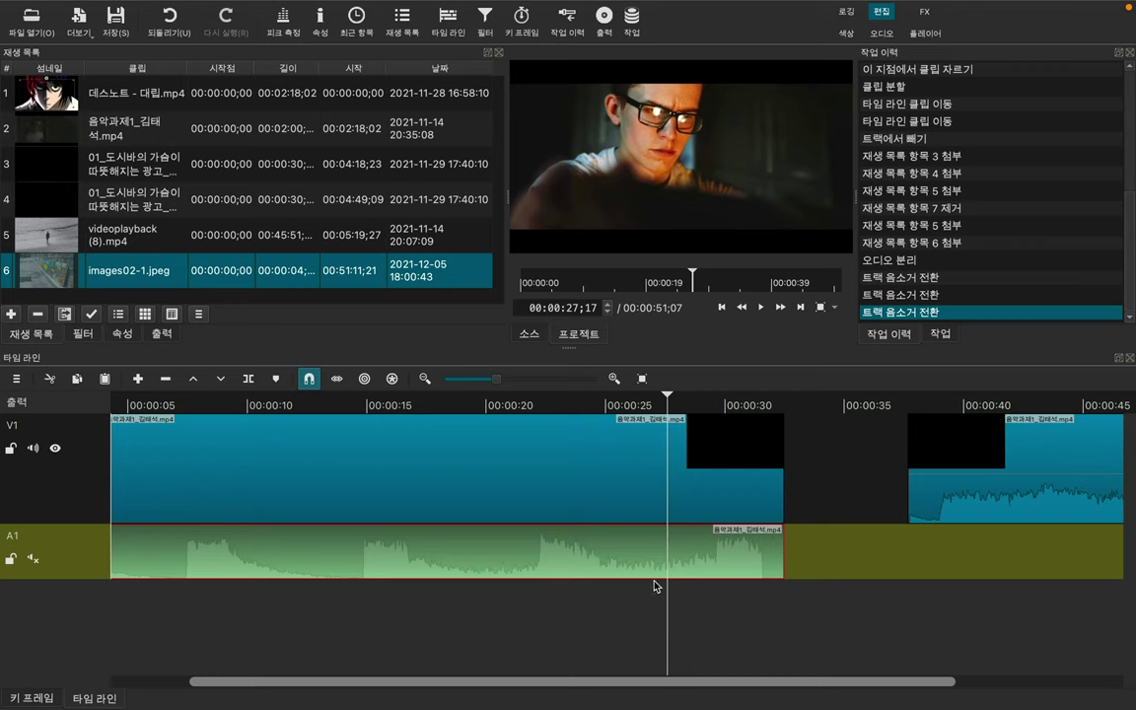
Step: Trim the A1 clip's end and try a split at about 21 seconds, then undo it
{"action": "left_click_drag", "start_coordinate": [605, 405], "coordinate": [524, 405]}
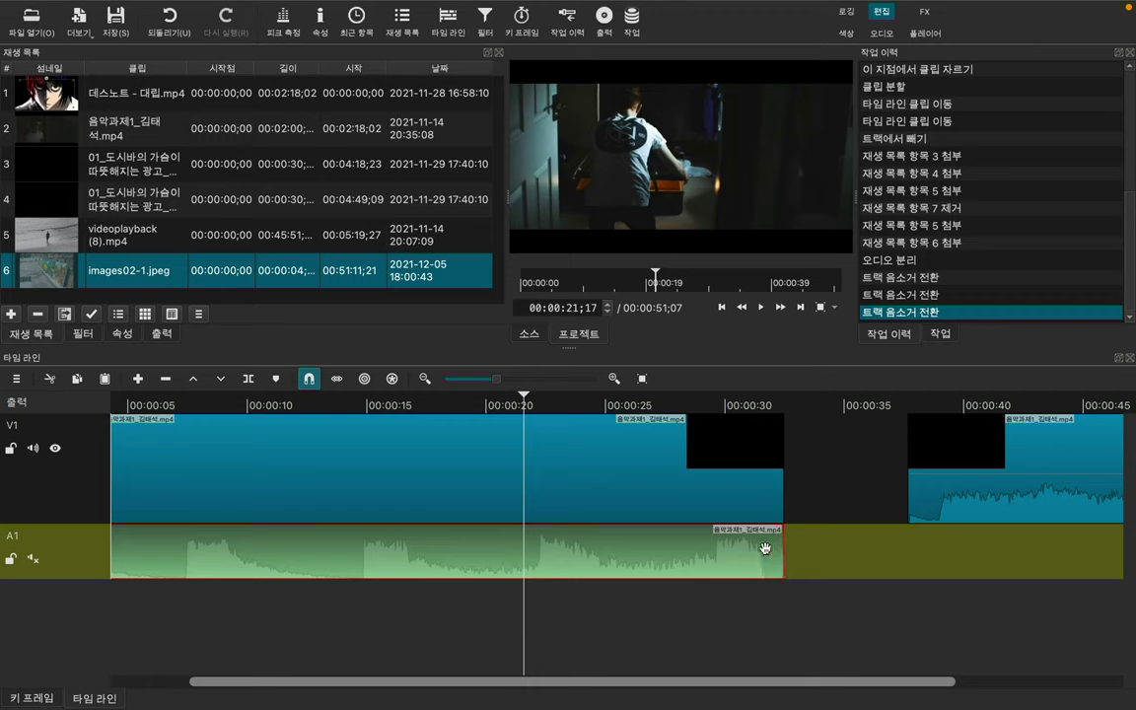
{"action": "left_click_drag", "start_coordinate": [765, 548], "coordinate": [778, 548]}
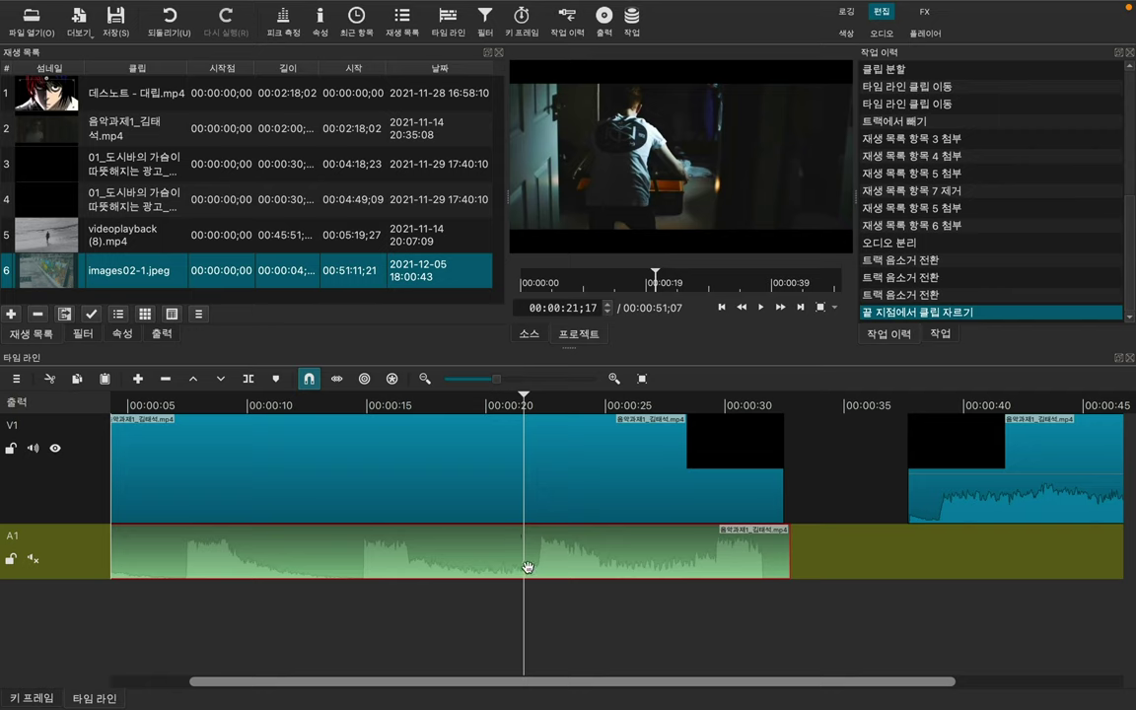
{"action": "key", "text": "s"}
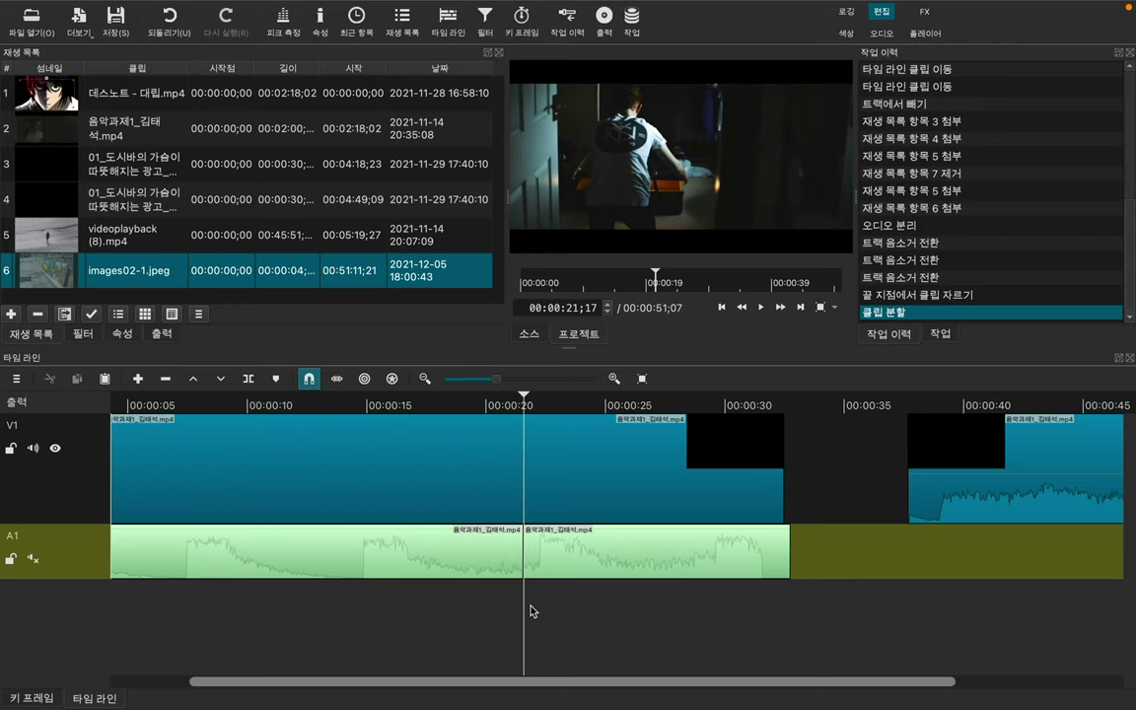
{"action": "key", "text": "ctrl+z"}
Step: Try a split at about 17 seconds, undo it, and play from 00:00:16;19
{"action": "left_click", "coordinate": [456, 547]}
{"action": "left_click", "coordinate": [413, 405]}
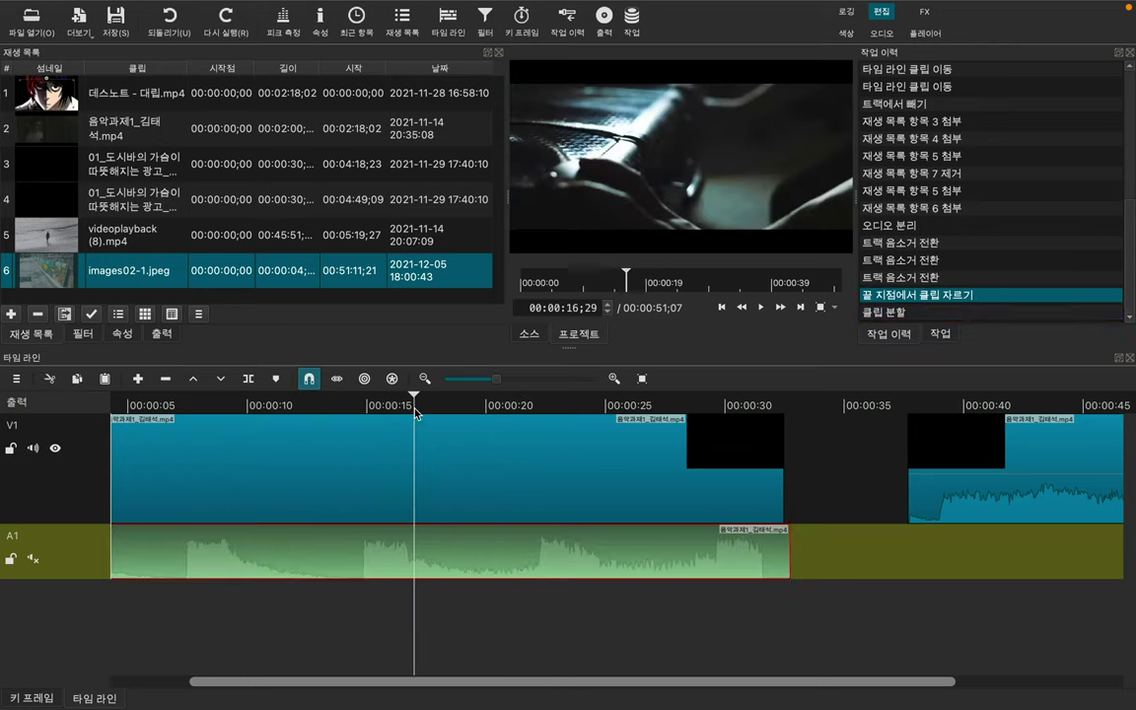
{"action": "key", "text": "s"}
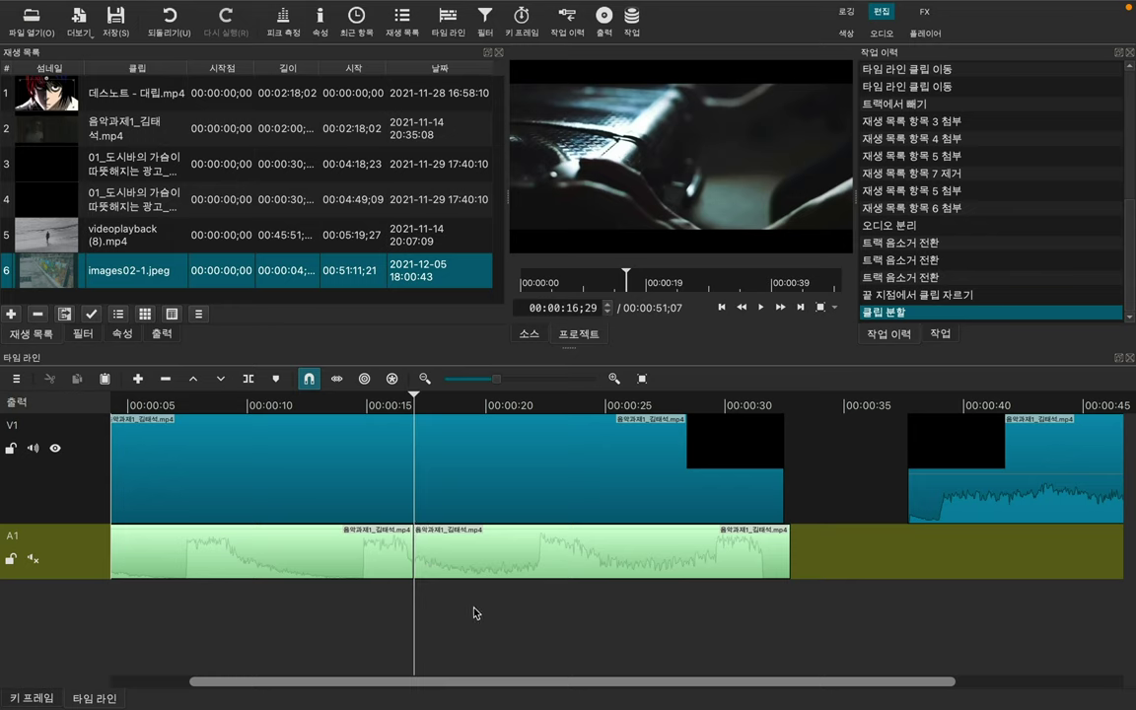
{"action": "key", "text": "ctrl+z"}
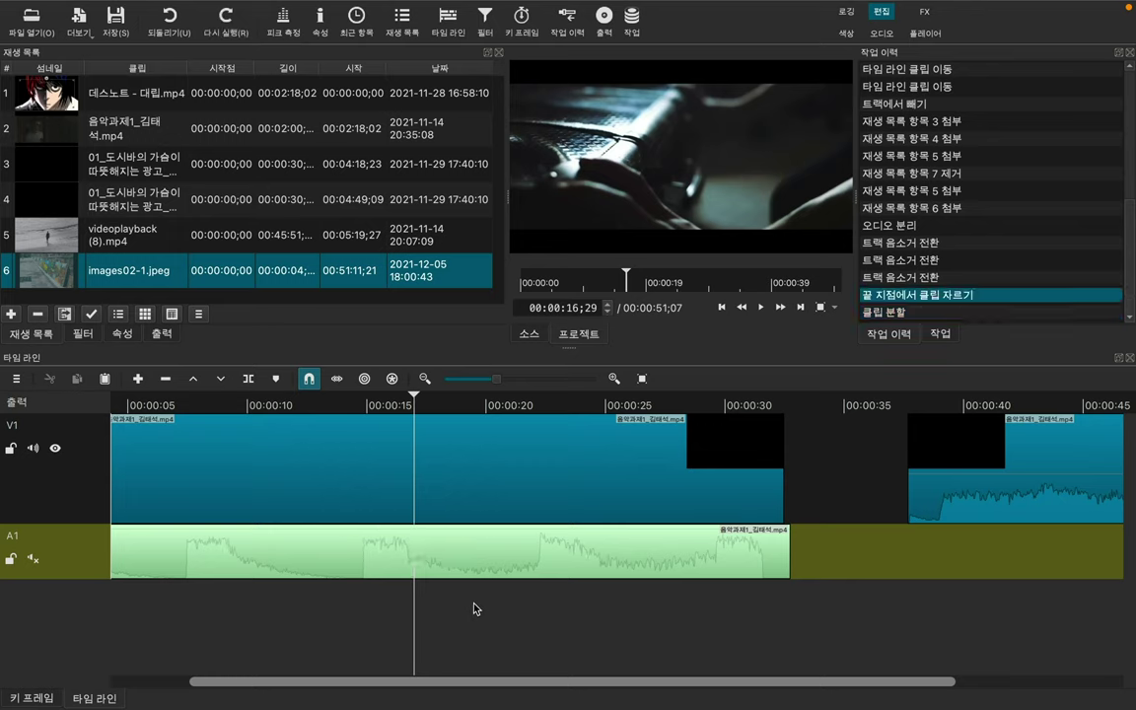
{"action": "left_click", "coordinate": [478, 400]}
{"action": "left_click", "coordinate": [406, 404]}
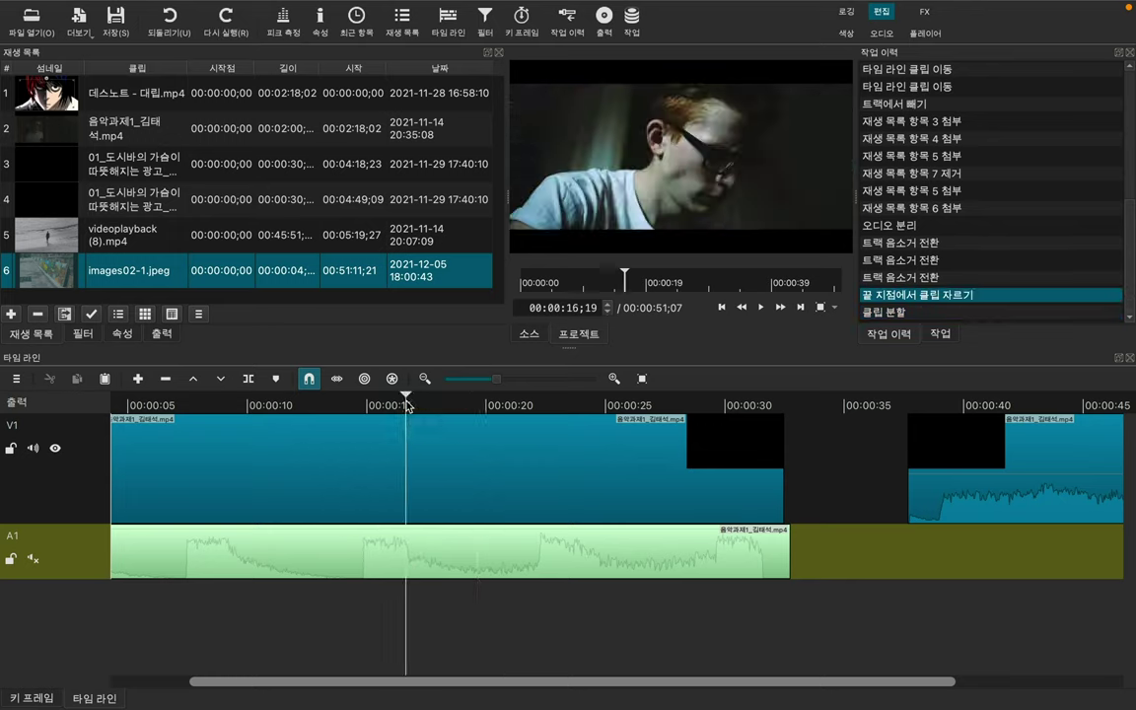
{"action": "key", "text": "space"}
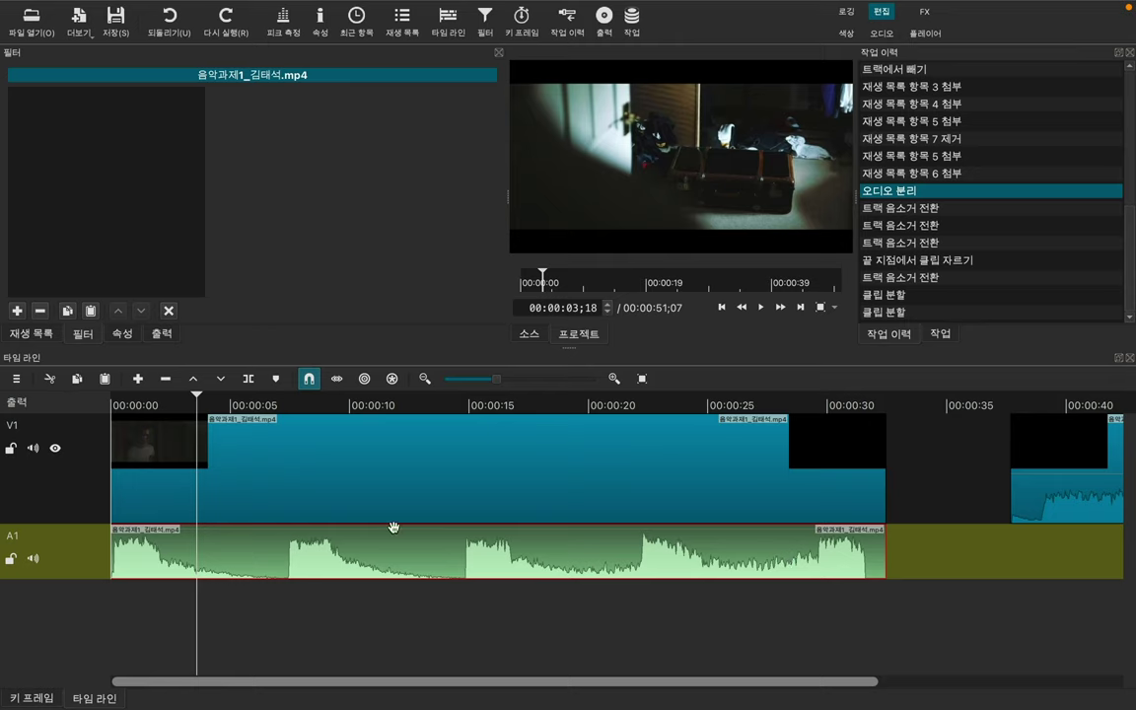
Step: Bring up the clip's available filters and browse the Favorites category
{"action": "left_click", "coordinate": [41, 333]}
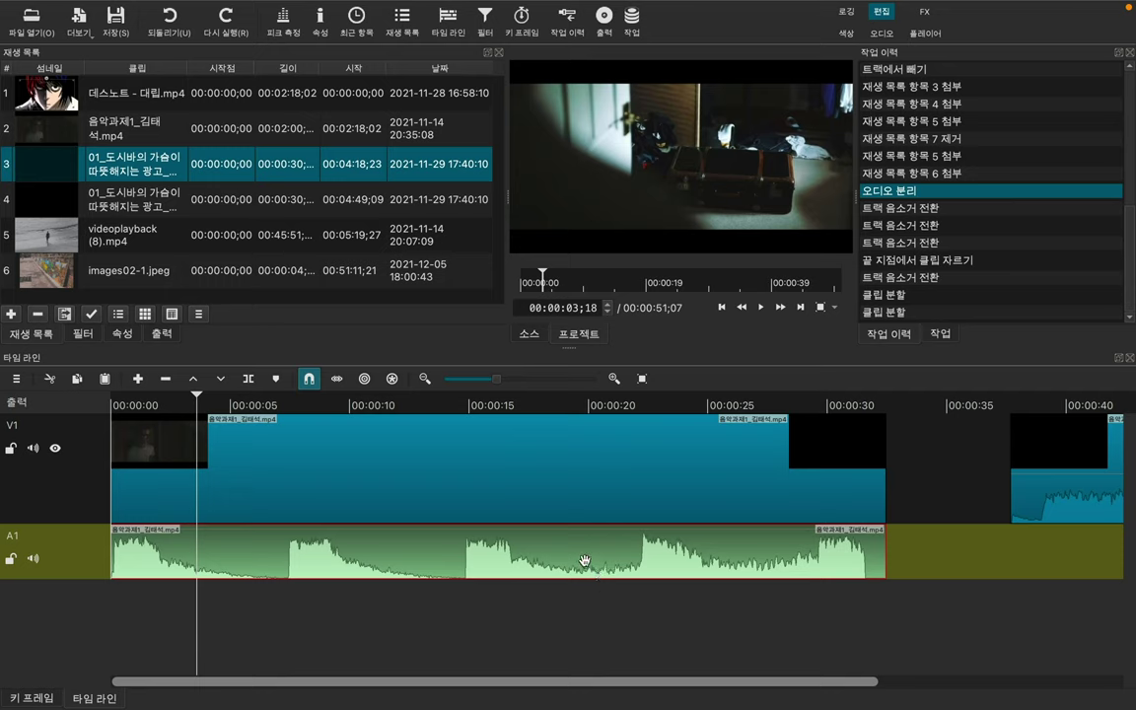
{"action": "left_click", "coordinate": [82, 340]}
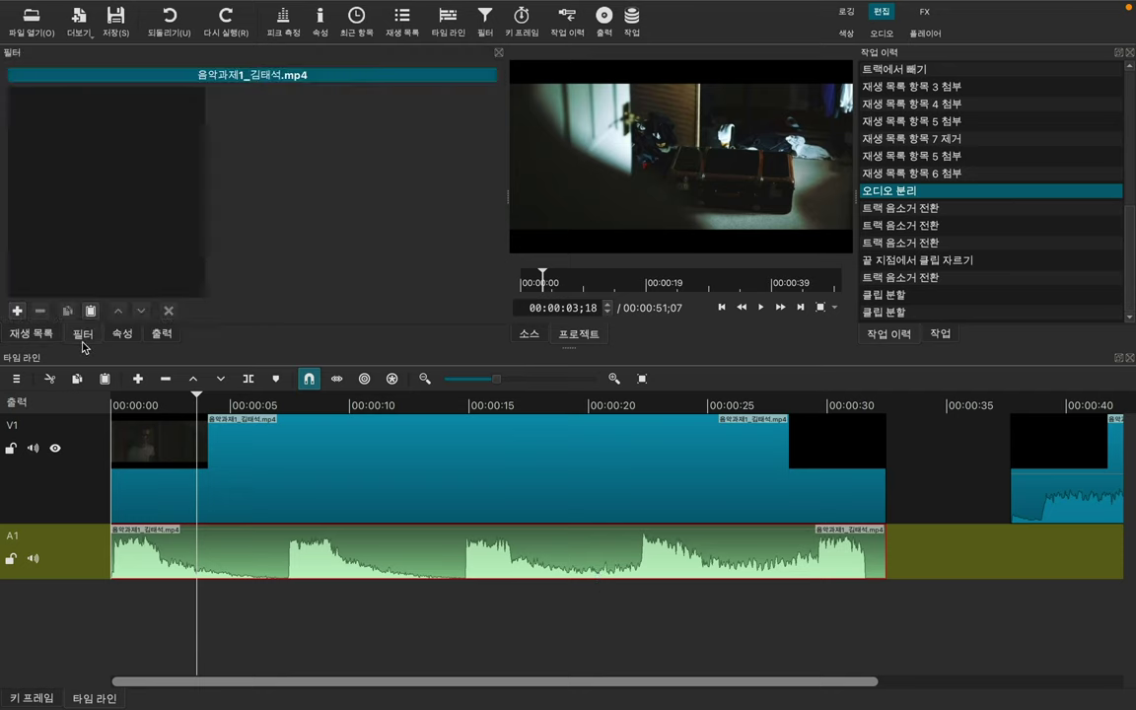
{"action": "left_click", "coordinate": [17, 312]}
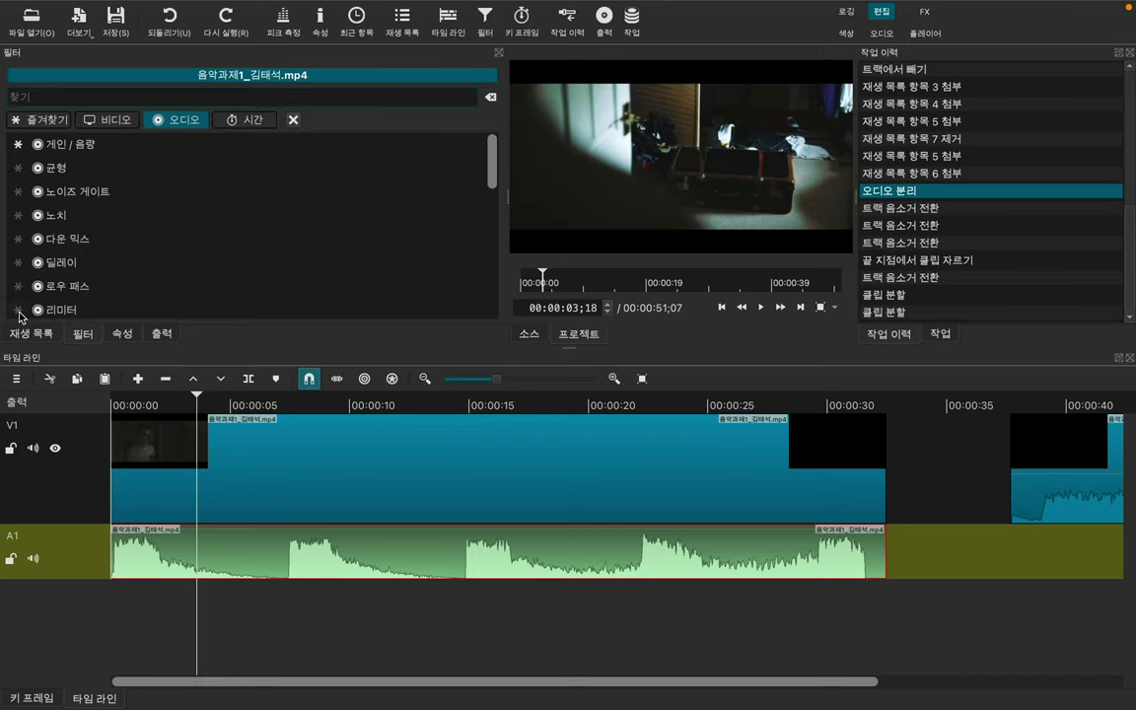
{"action": "left_click", "coordinate": [59, 117]}
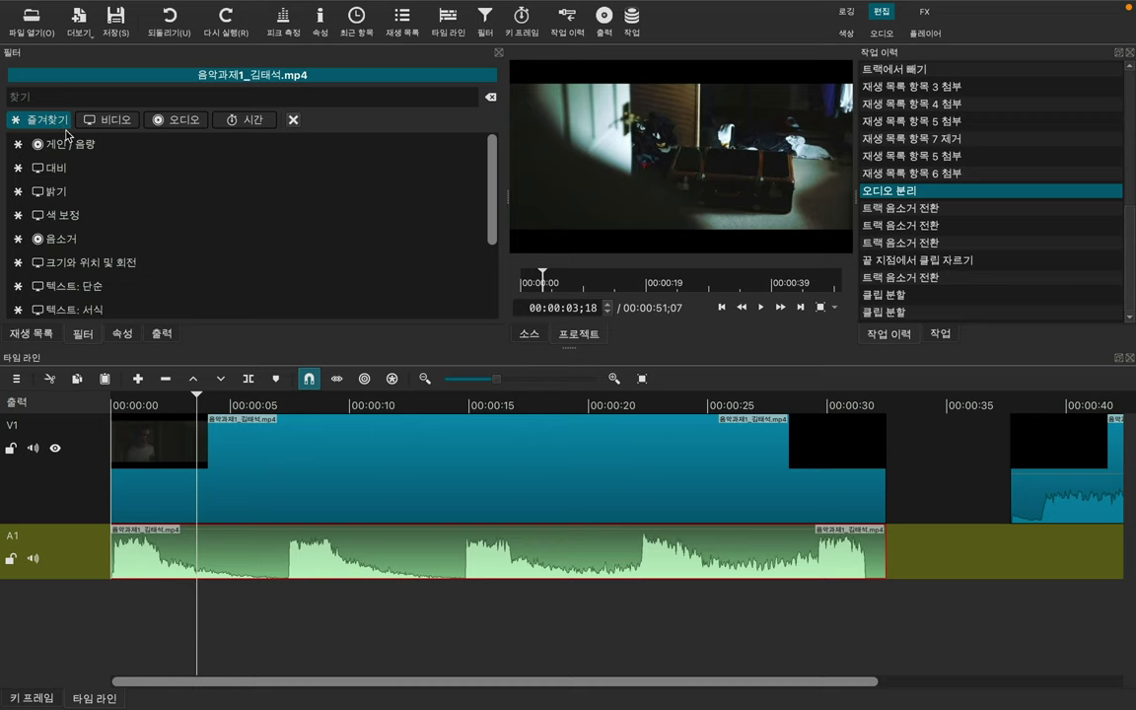
{"action": "scroll", "coordinate": [99, 215], "scroll_direction": "down", "scroll_amount": 2}
{"action": "scroll", "coordinate": [99, 214], "scroll_direction": "up", "scroll_amount": 2}
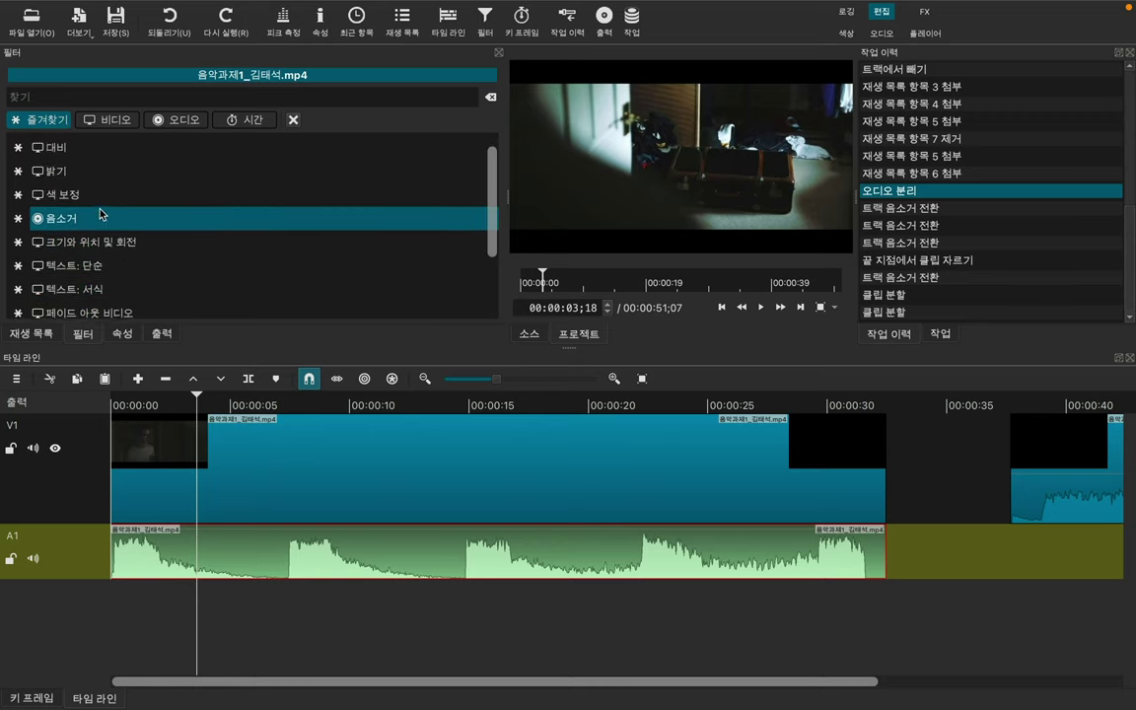
{"action": "scroll", "coordinate": [100, 214], "scroll_direction": "up", "scroll_amount": 1}
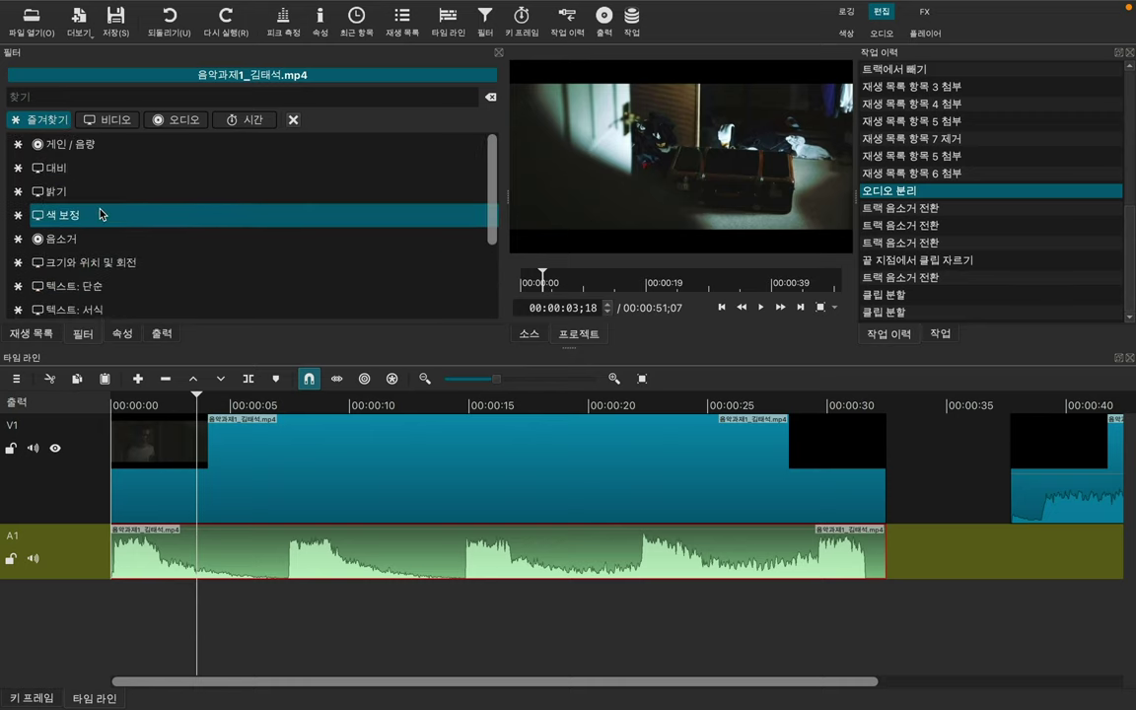
Step: Add the 게인 / 음량 audio filter to the A1 clip and park the playhead at 00:00:14;10
{"action": "left_click", "coordinate": [105, 120]}
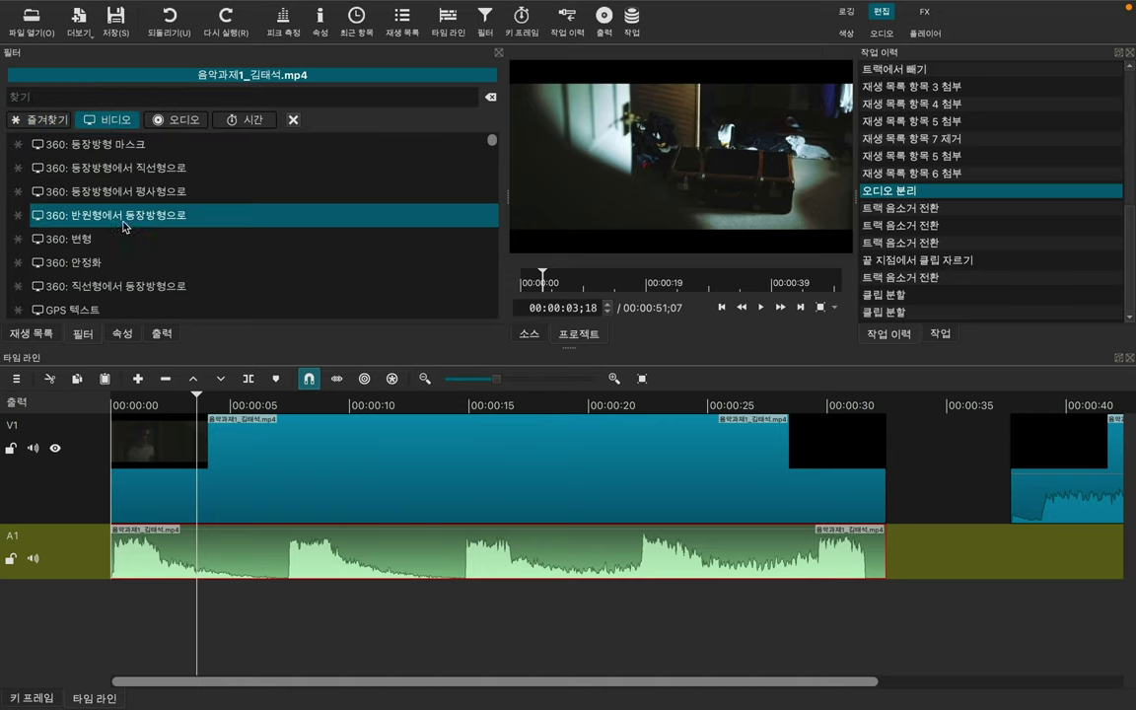
{"action": "left_click", "coordinate": [184, 120]}
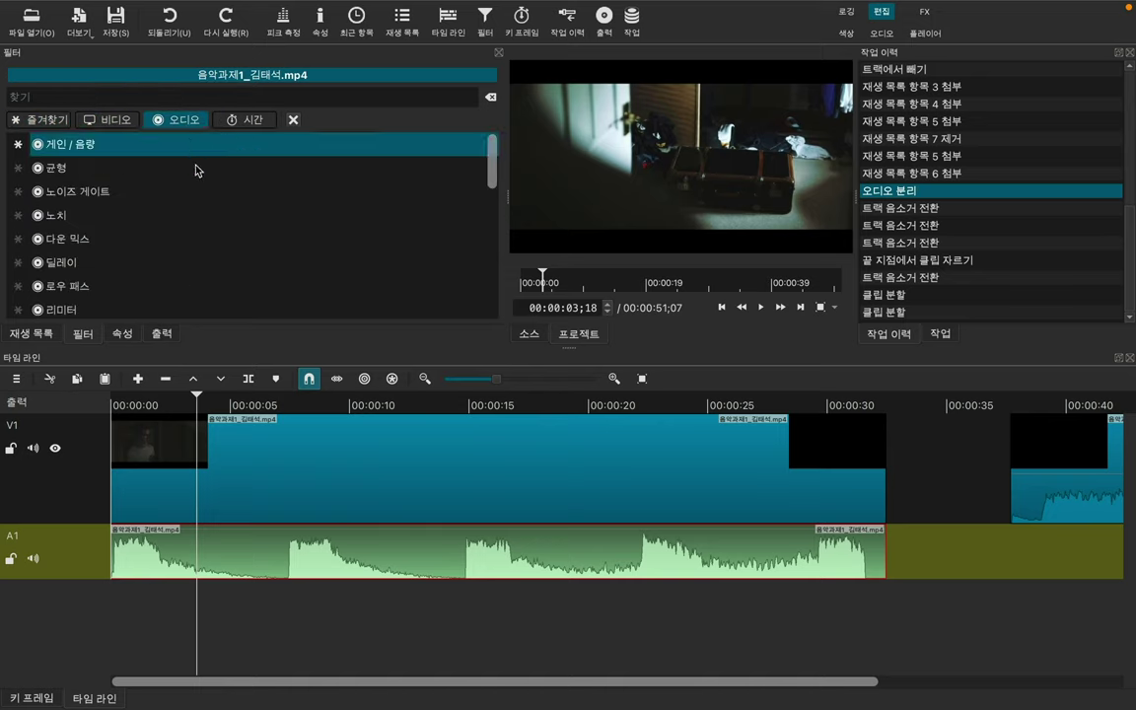
{"action": "scroll", "coordinate": [200, 221], "scroll_direction": "down", "scroll_amount": 3}
{"action": "scroll", "coordinate": [201, 219], "scroll_direction": "up", "scroll_amount": 3}
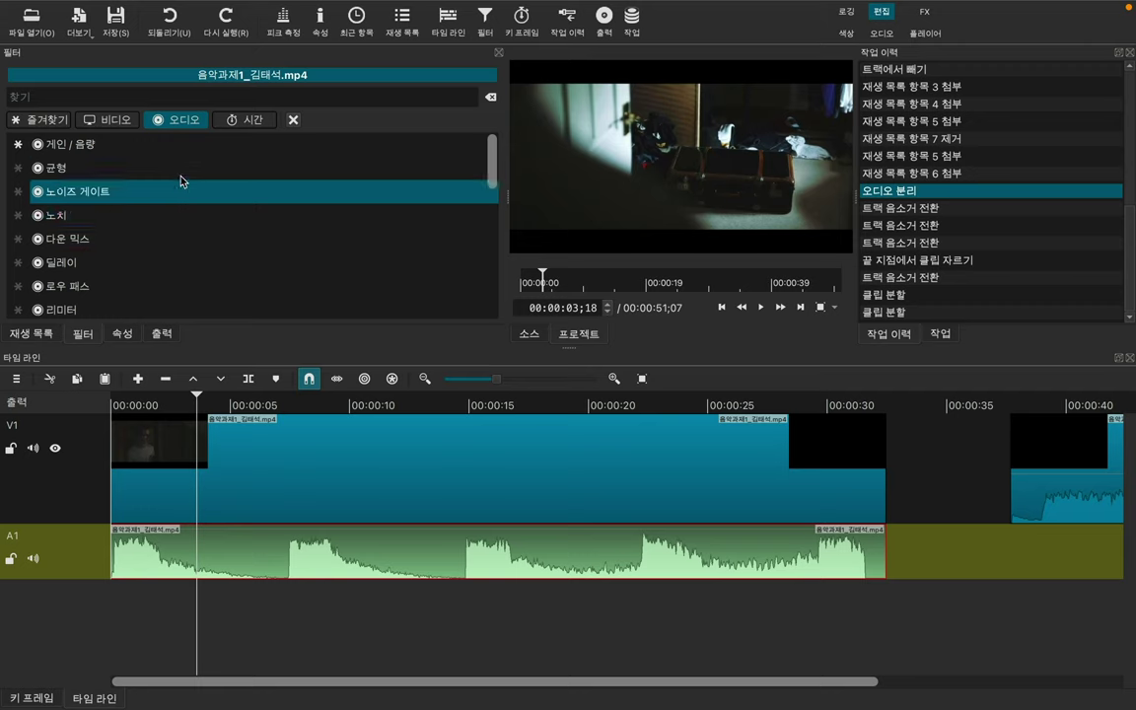
{"action": "left_click", "coordinate": [116, 148]}
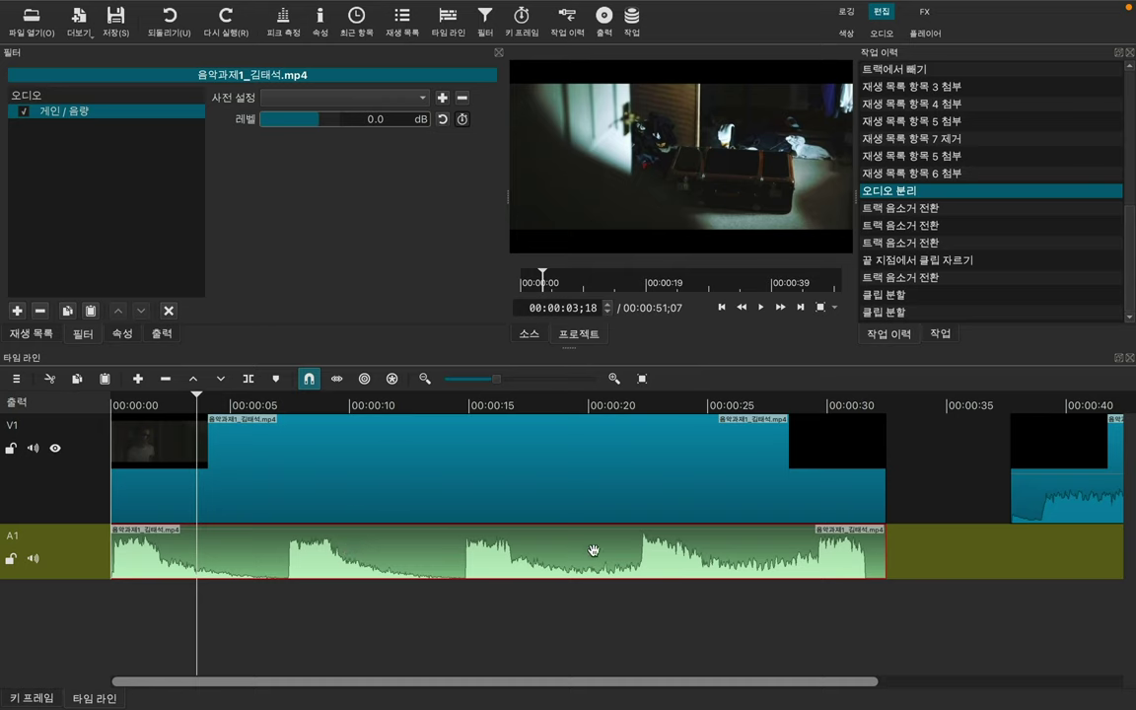
{"action": "left_click_drag", "start_coordinate": [463, 404], "coordinate": [448, 414]}
{"action": "left_click", "coordinate": [453, 406]}
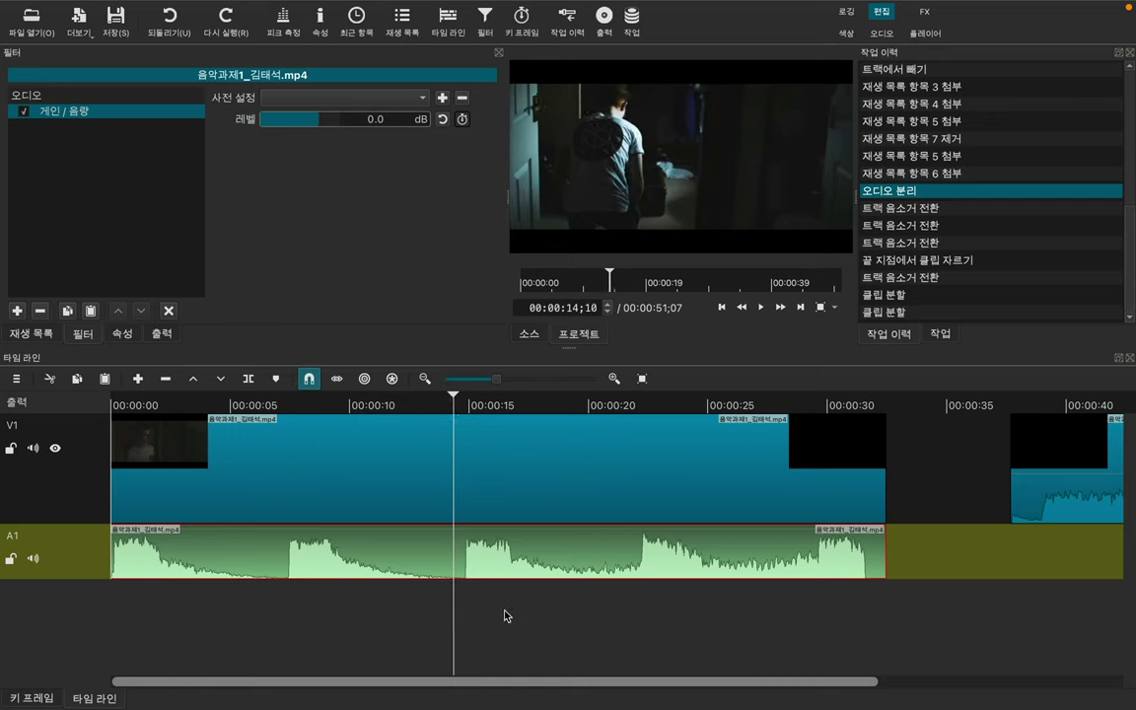
Step: Lower the gain level and audition it from about 14 seconds
{"action": "key", "text": "space"}
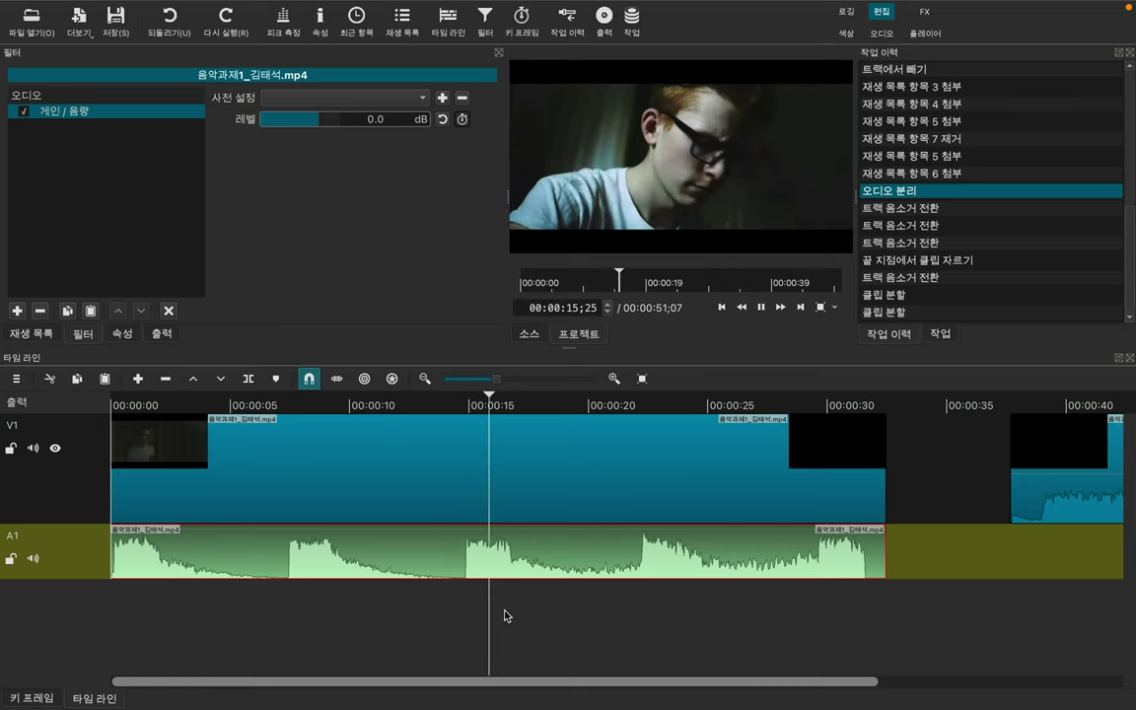
{"action": "key", "text": "space"}
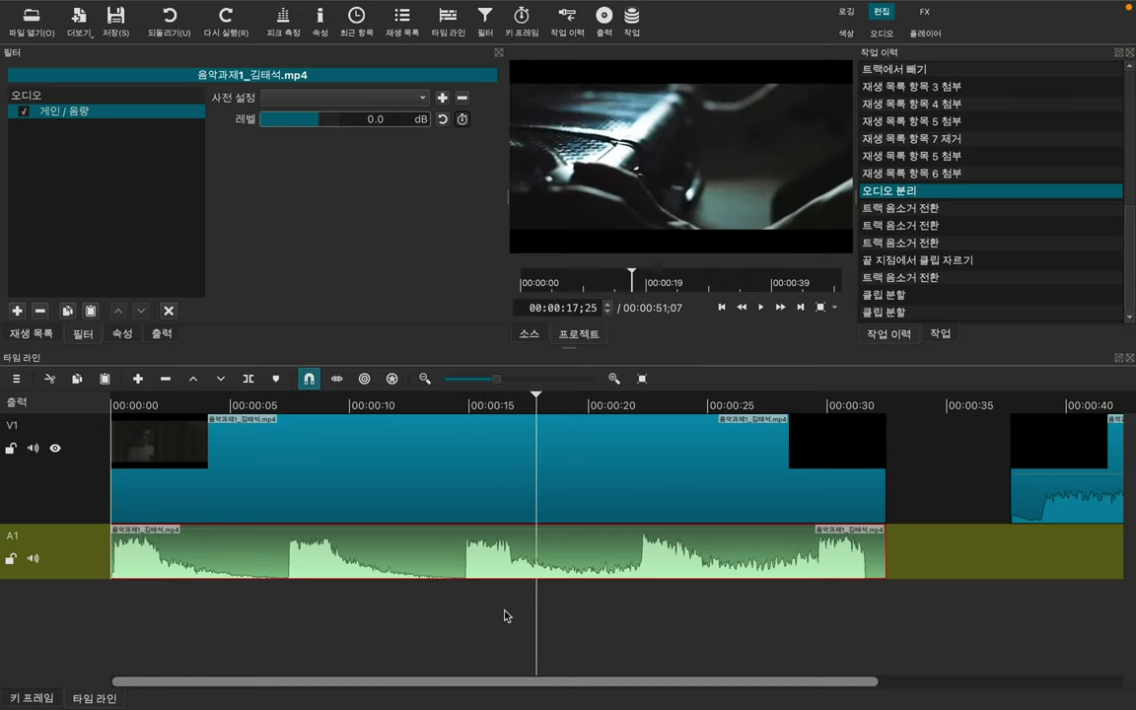
{"action": "key", "text": "Right"}
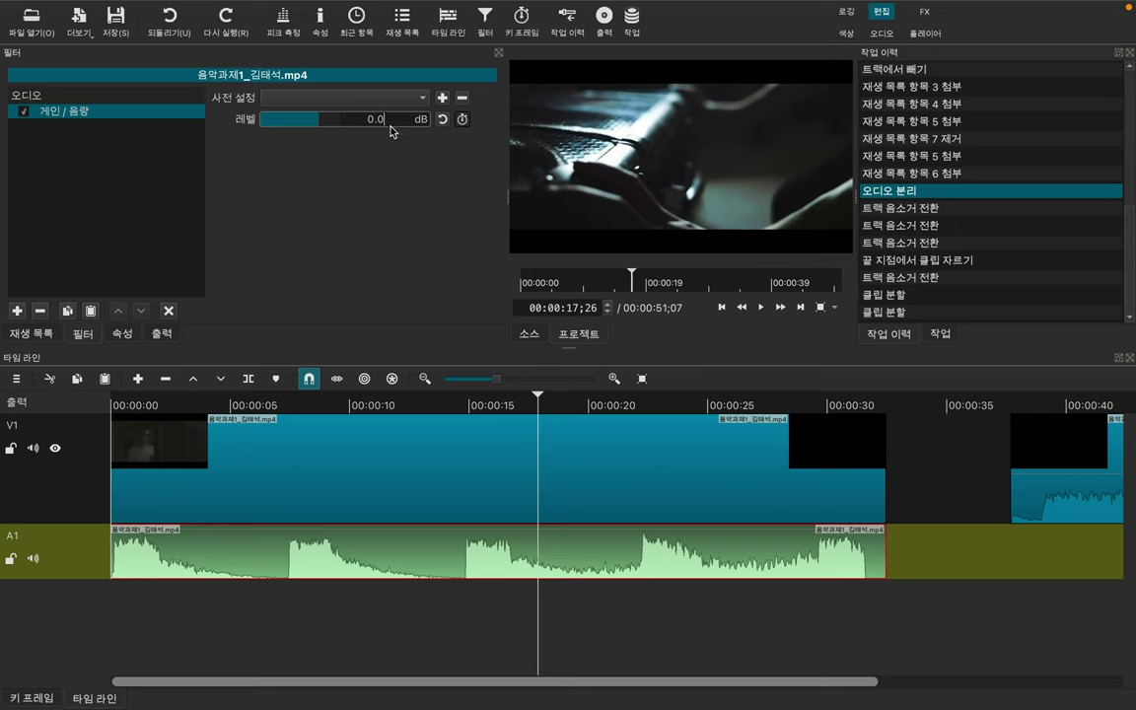
{"action": "left_click_drag", "start_coordinate": [327, 119], "coordinate": [316, 125]}
{"action": "left_click_drag", "start_coordinate": [537, 398], "coordinate": [456, 403]}
{"action": "key", "text": "space"}
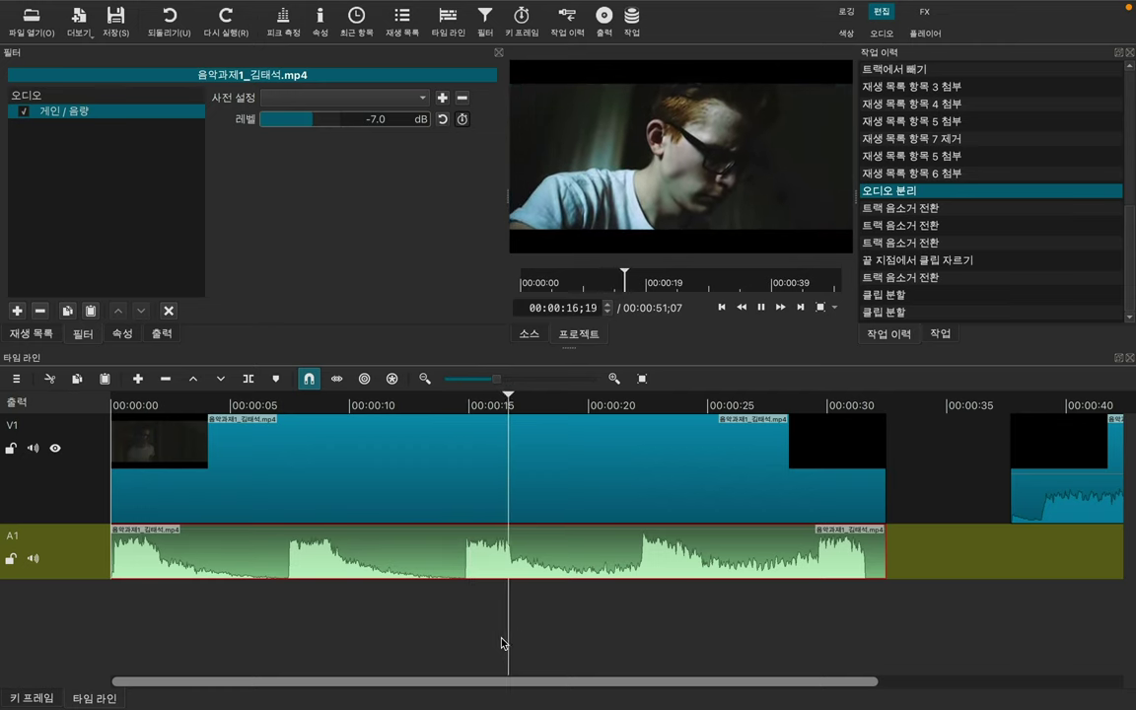
{"action": "key", "text": "space"}
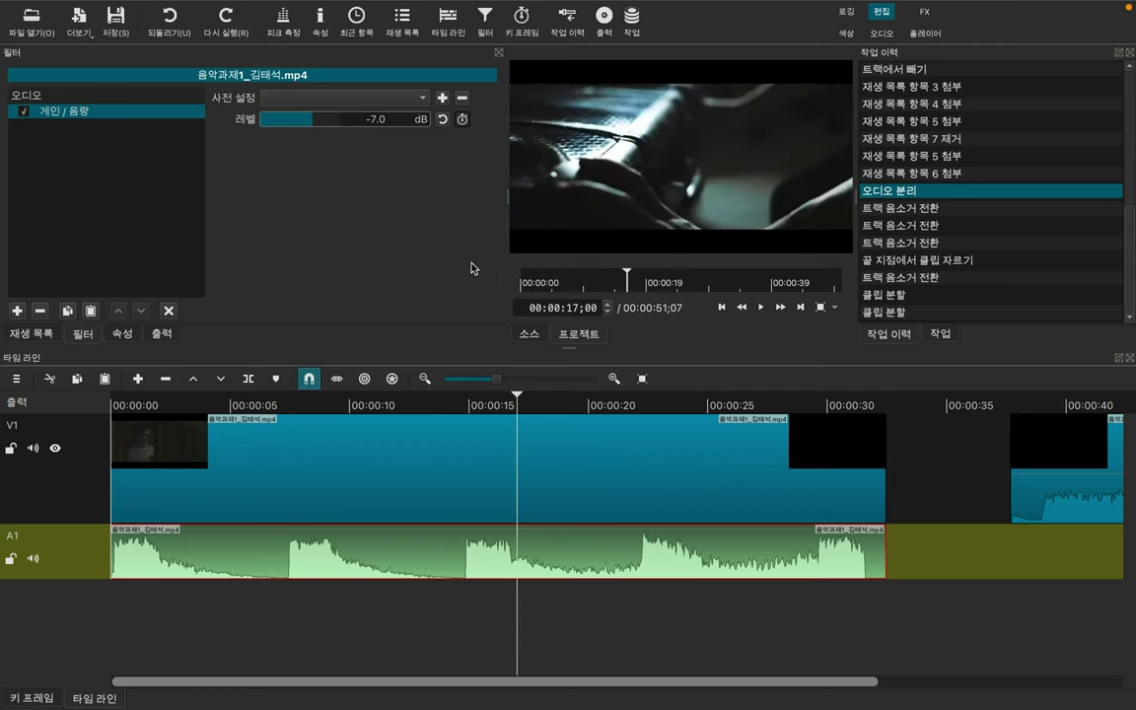
Step: Raise the gain to about 7 dB, audition it, then remove the gain filter
{"action": "left_click", "coordinate": [458, 403]}
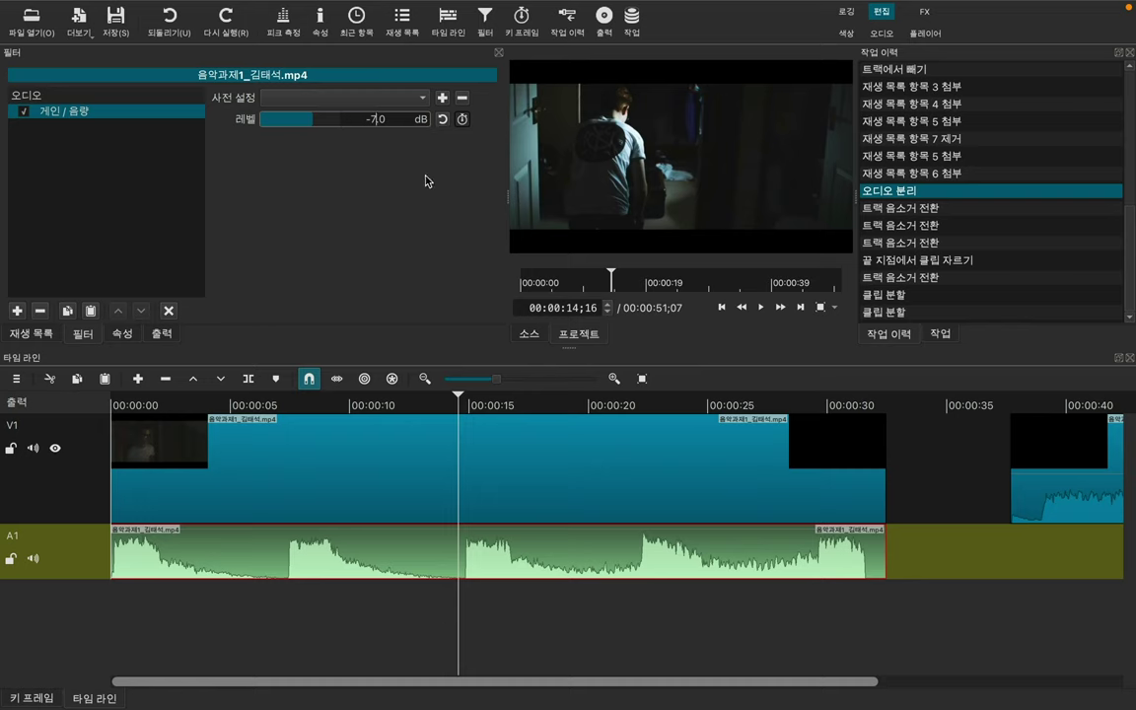
{"action": "left_click_drag", "start_coordinate": [281, 107], "coordinate": [329, 123]}
{"action": "key", "text": "space"}
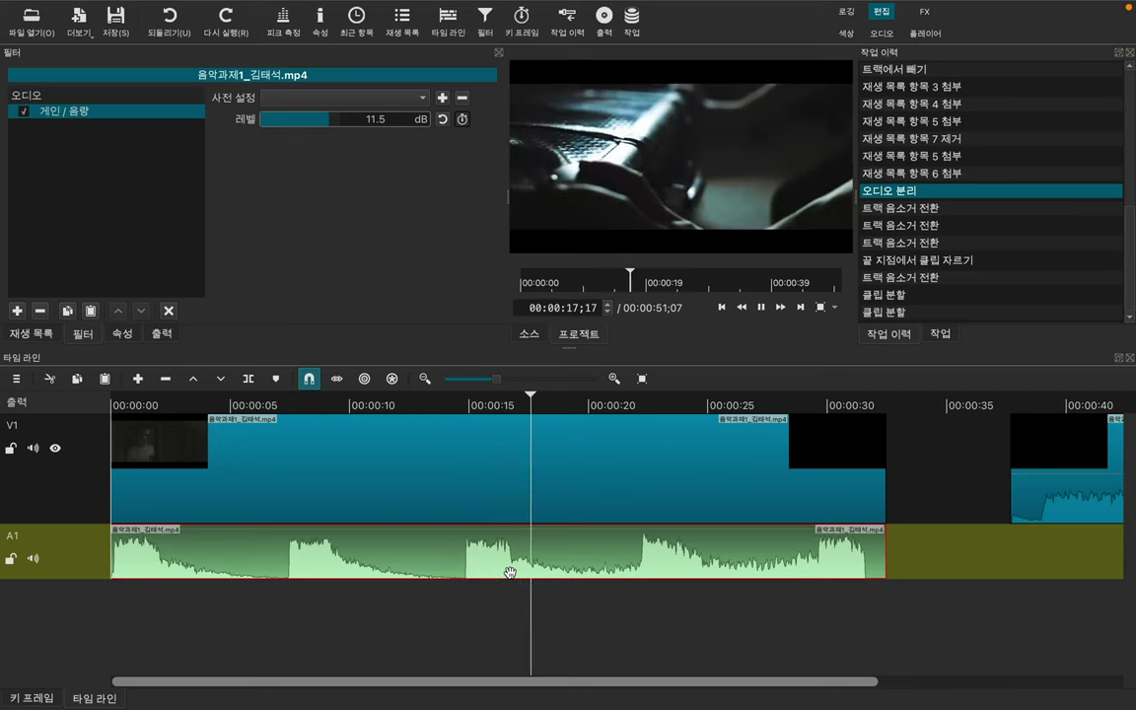
{"action": "key", "text": "space"}
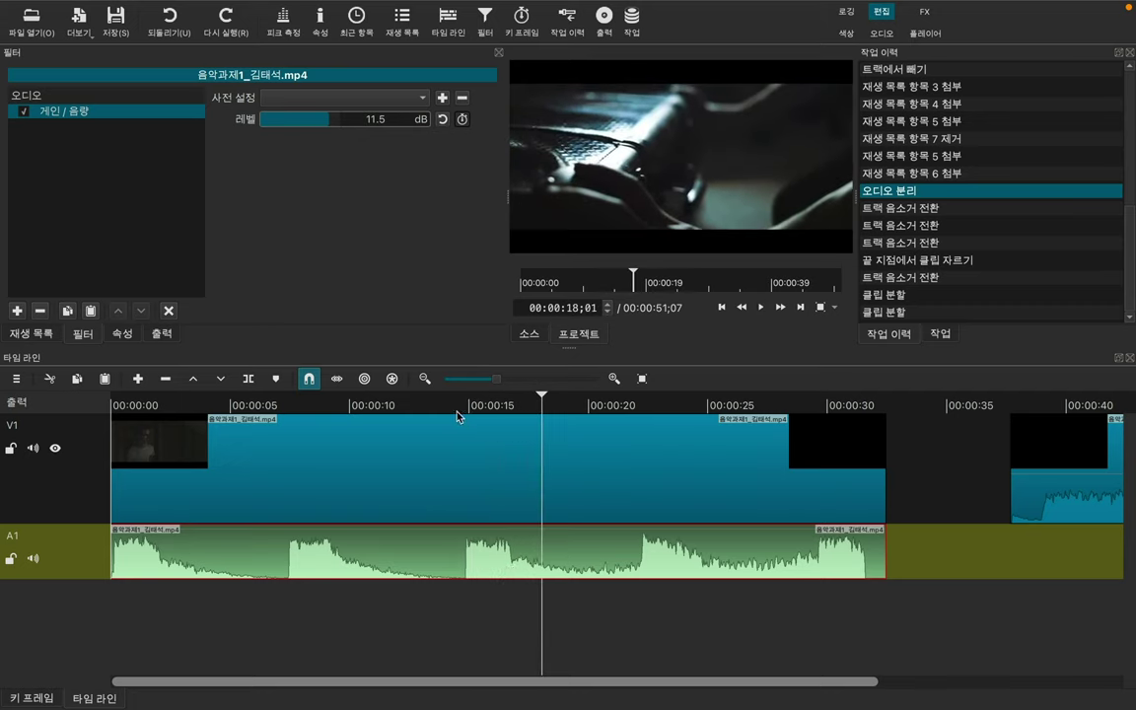
{"action": "left_click", "coordinate": [459, 406]}
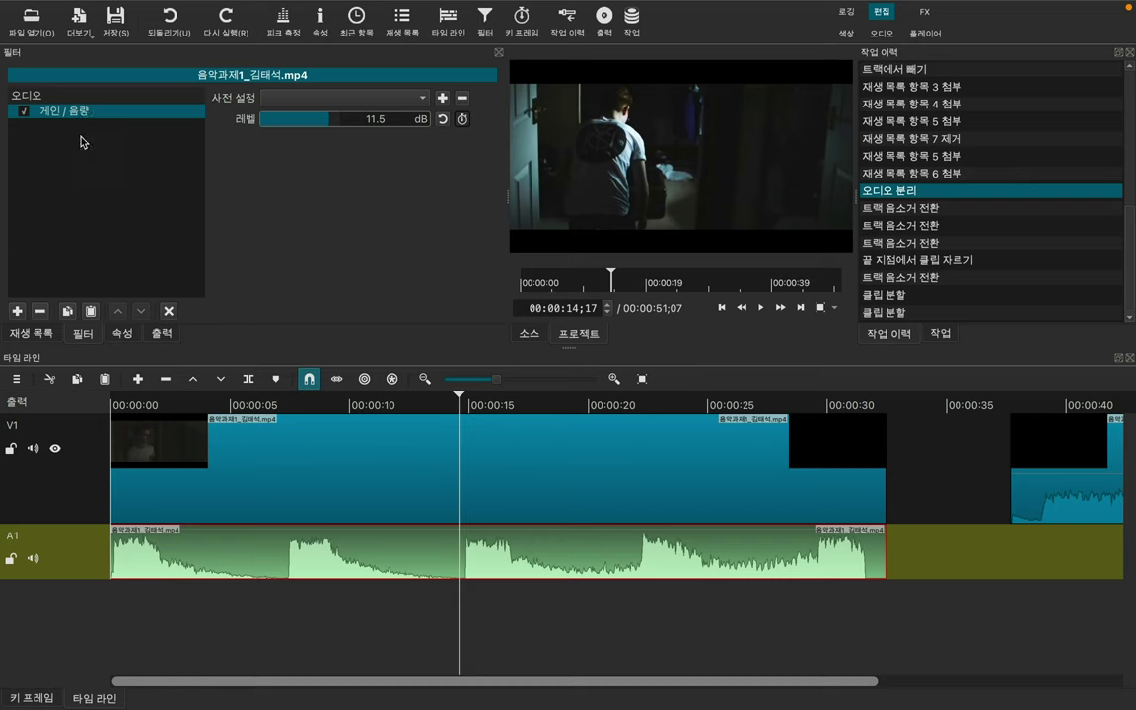
{"action": "left_click", "coordinate": [40, 311]}
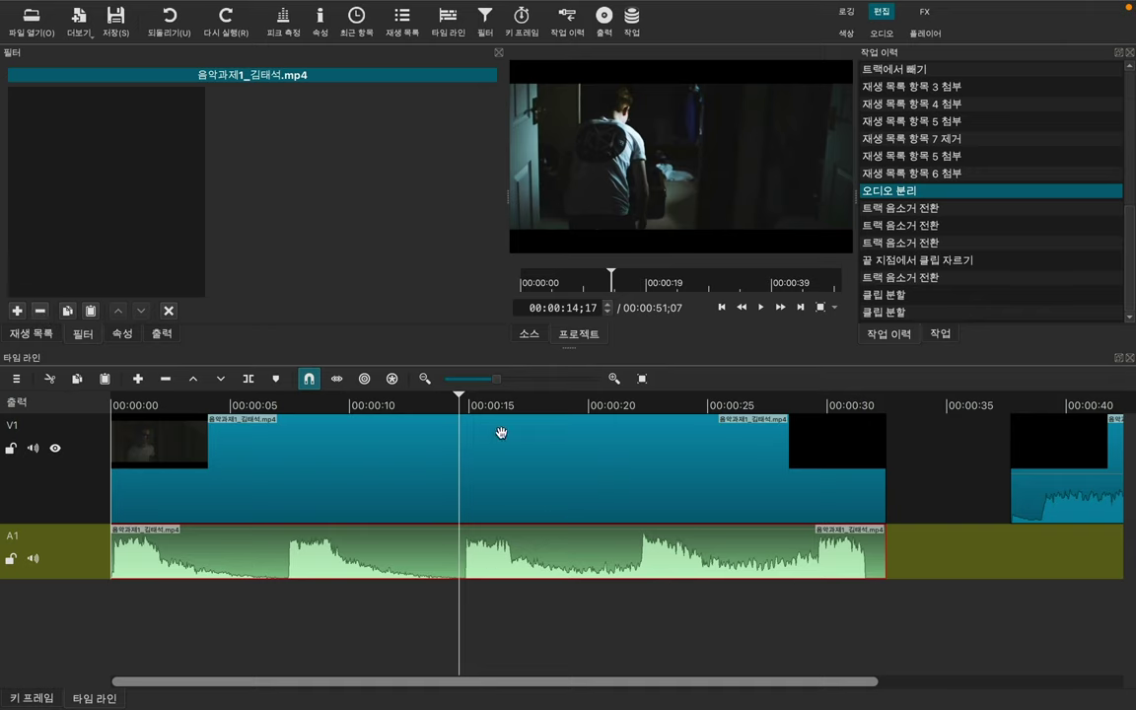
Step: Try splitting the A1 audio at about 21 seconds, then undo it
{"action": "left_click", "coordinate": [629, 409]}
{"action": "key", "text": "s"}
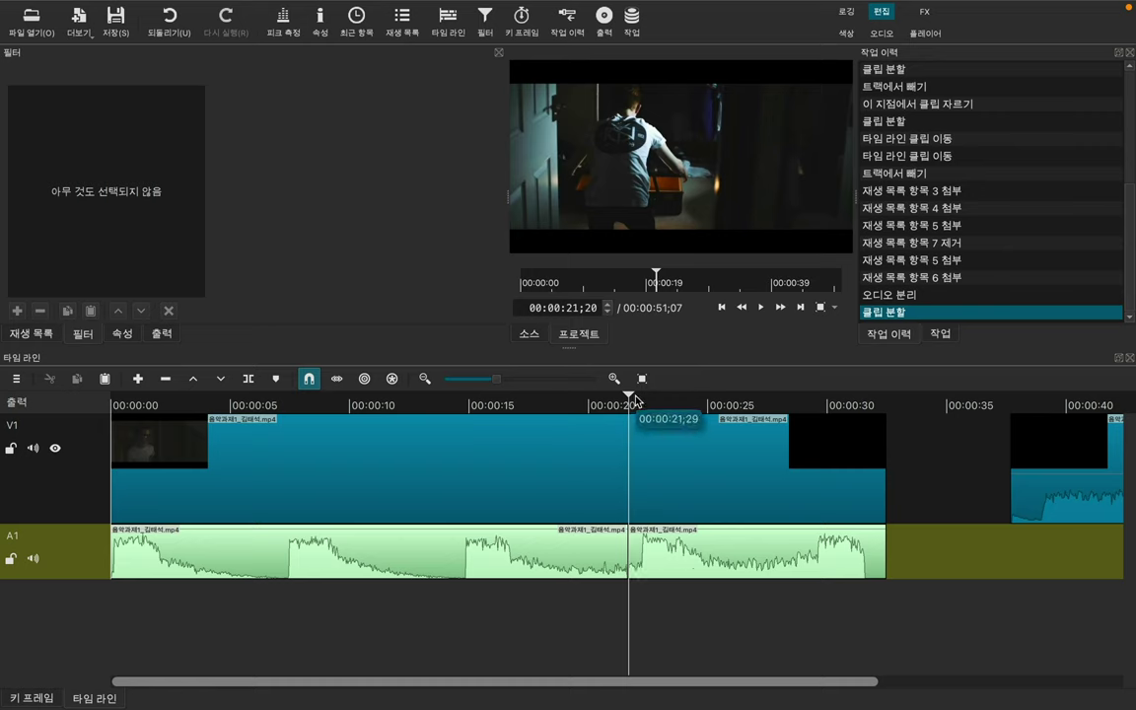
{"action": "key", "text": "ctrl+z"}
Step: Split the A1 audio at 22;08 and 25 seconds and select the short middle piece
{"action": "left_click_drag", "start_coordinate": [629, 399], "coordinate": [643, 400]}
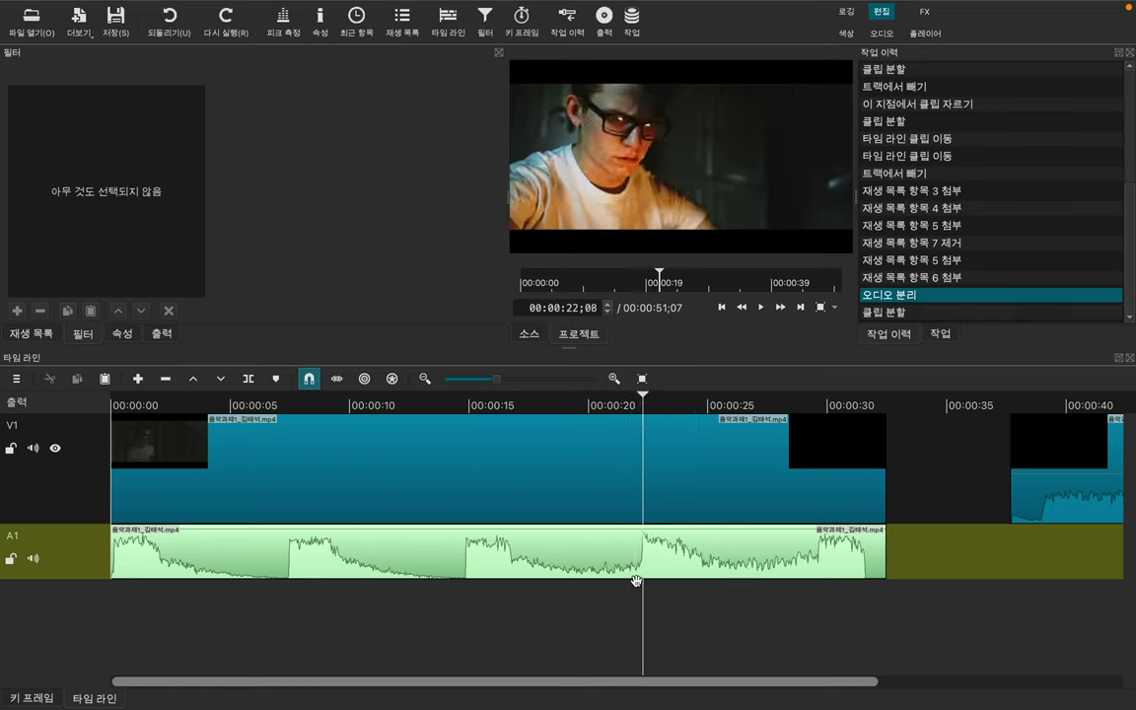
{"action": "key", "text": "s"}
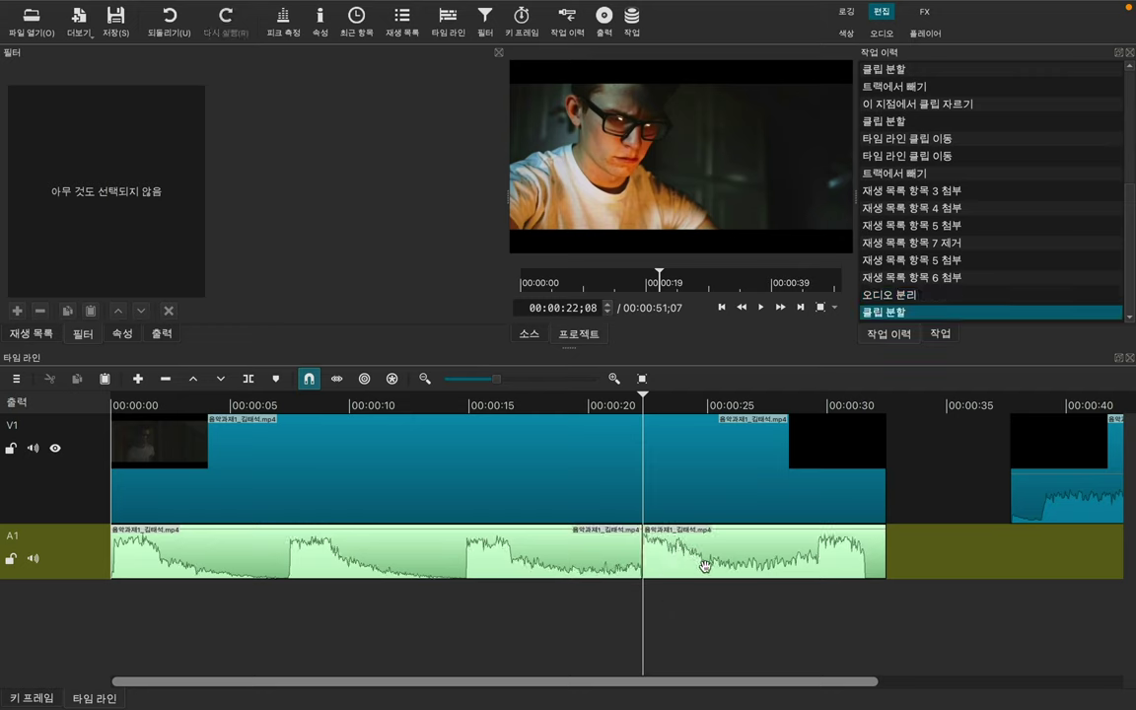
{"action": "left_click", "coordinate": [709, 411]}
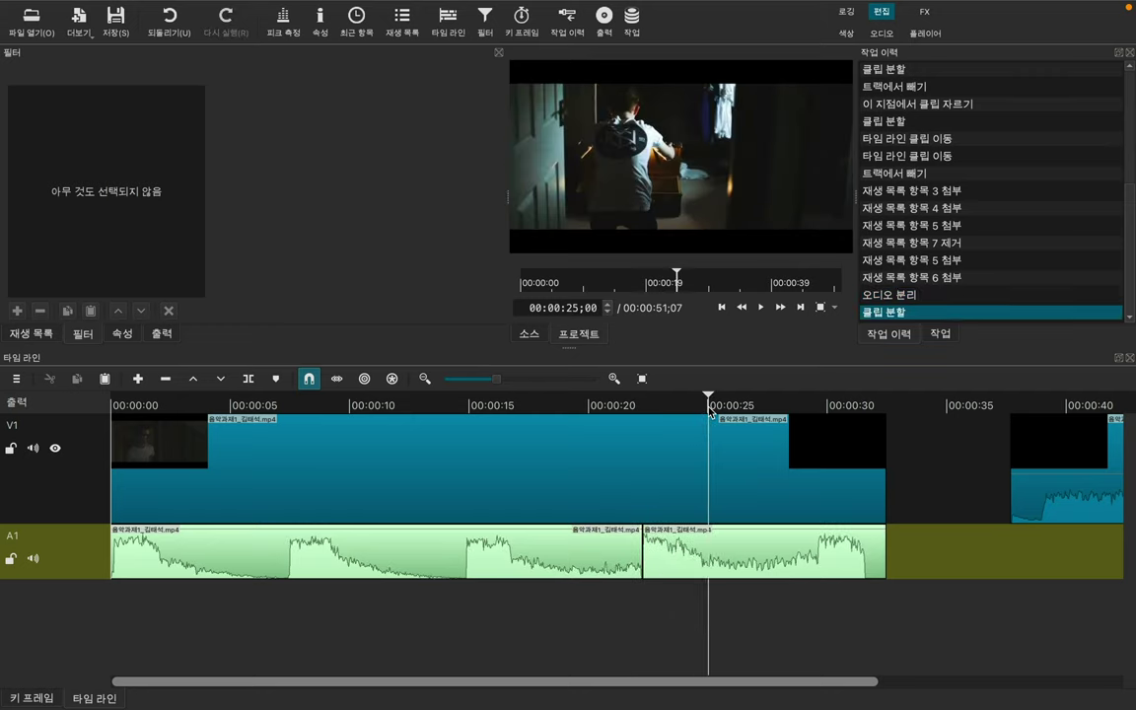
{"action": "key", "text": "s"}
{"action": "left_click", "coordinate": [684, 554]}
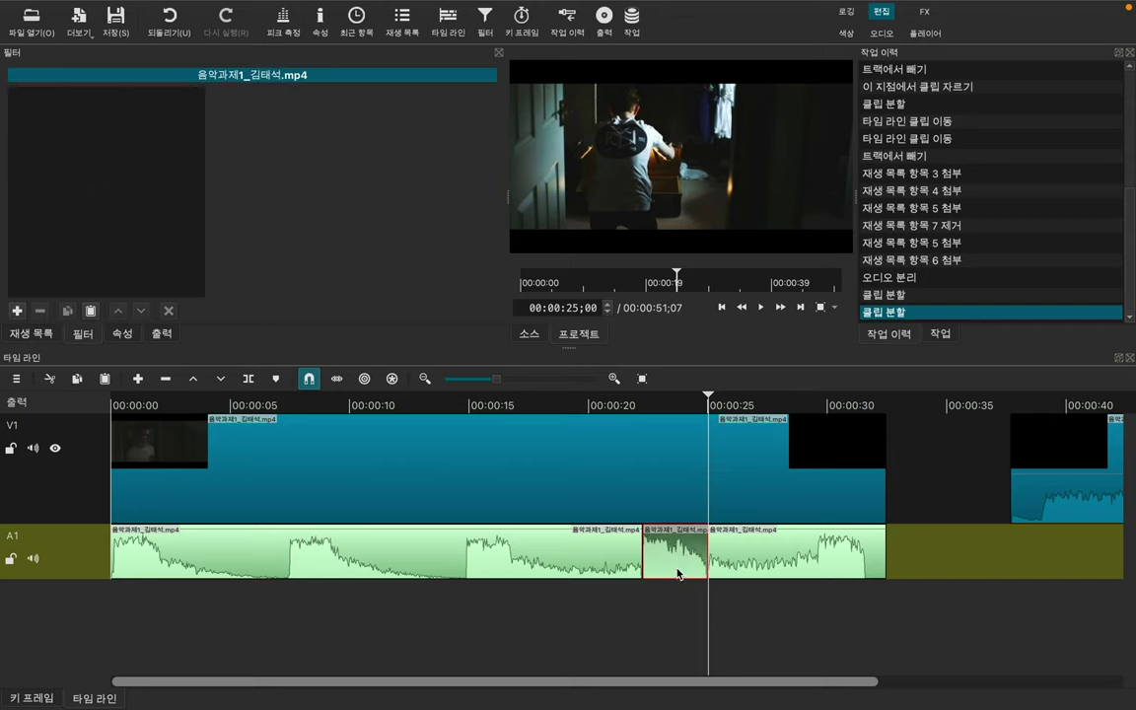
{"action": "left_click", "coordinate": [17, 310]}
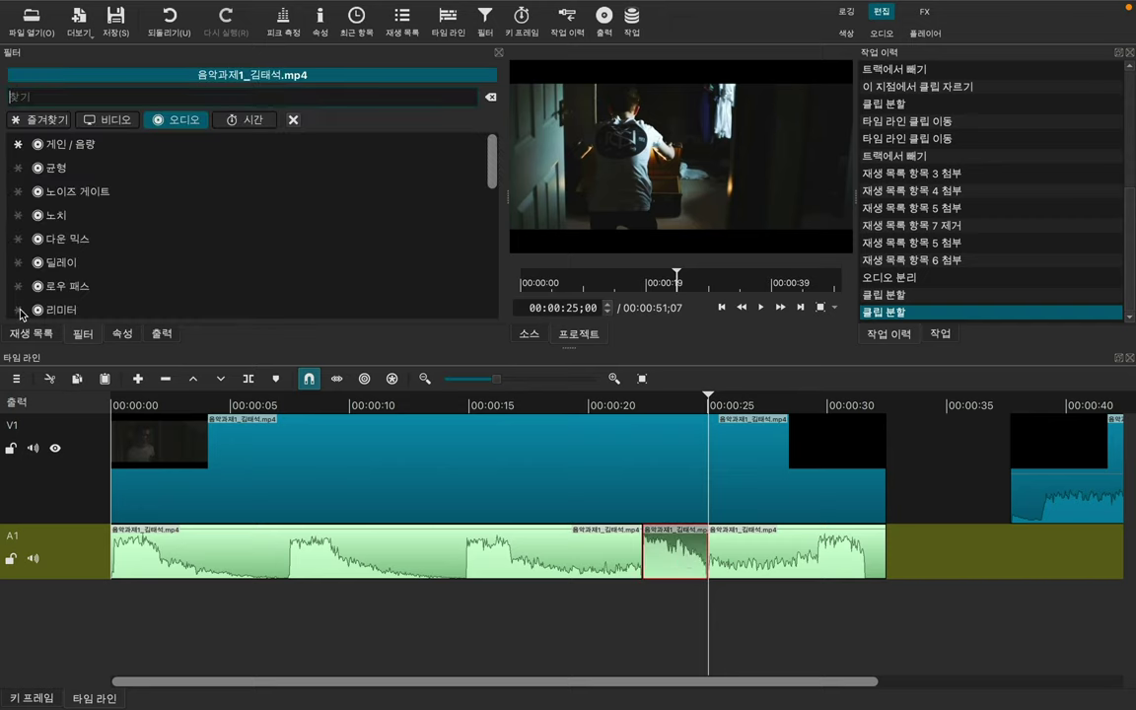
Step: Add a 게인 / 음량 filter to the short middle A1 piece, adjust Level, and enable level keyframing
{"action": "left_click", "coordinate": [196, 154]}
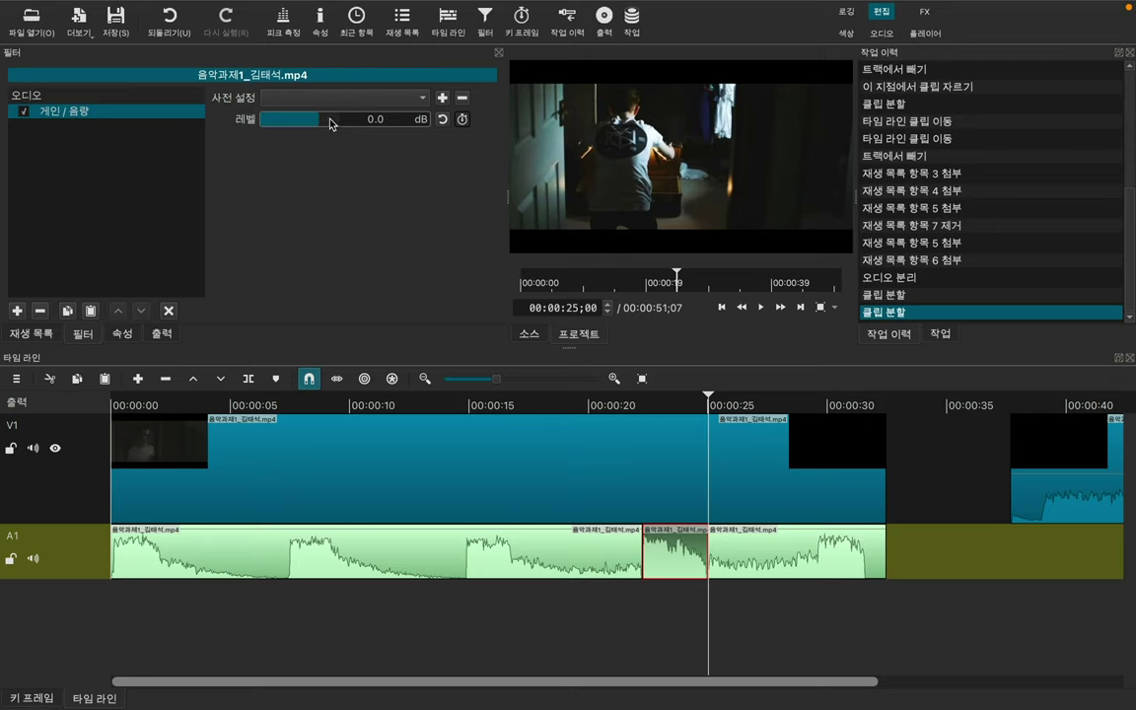
{"action": "left_click_drag", "start_coordinate": [303, 116], "coordinate": [327, 120]}
{"action": "left_click", "coordinate": [499, 564]}
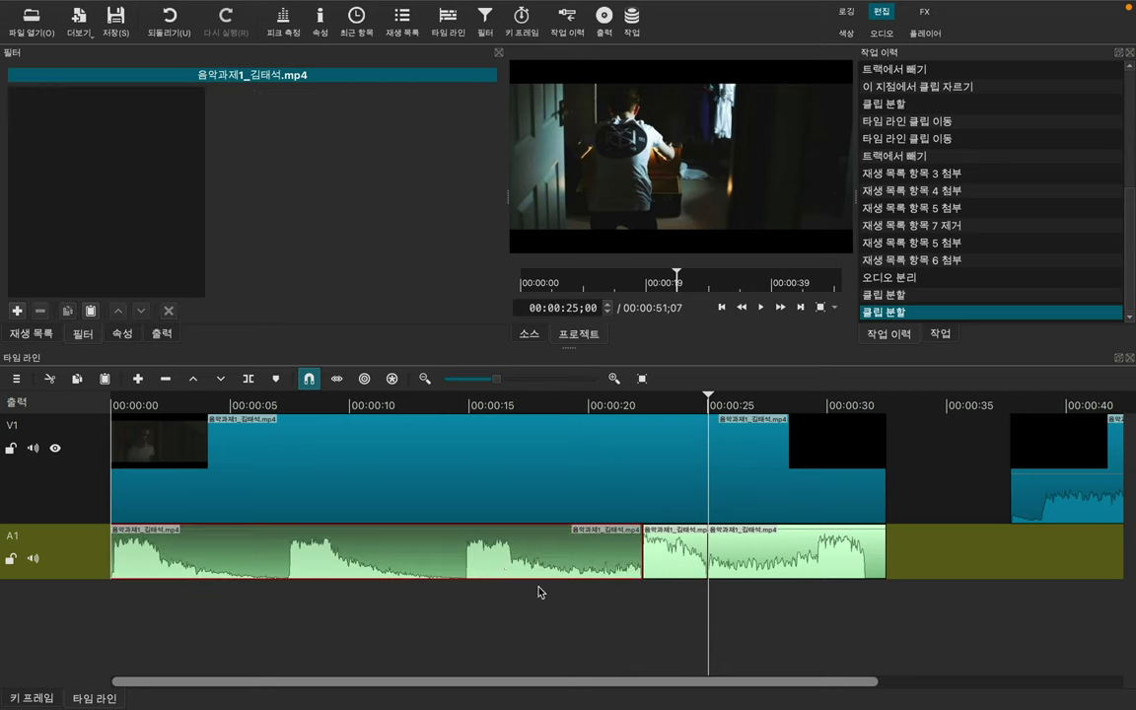
{"action": "left_click", "coordinate": [667, 562]}
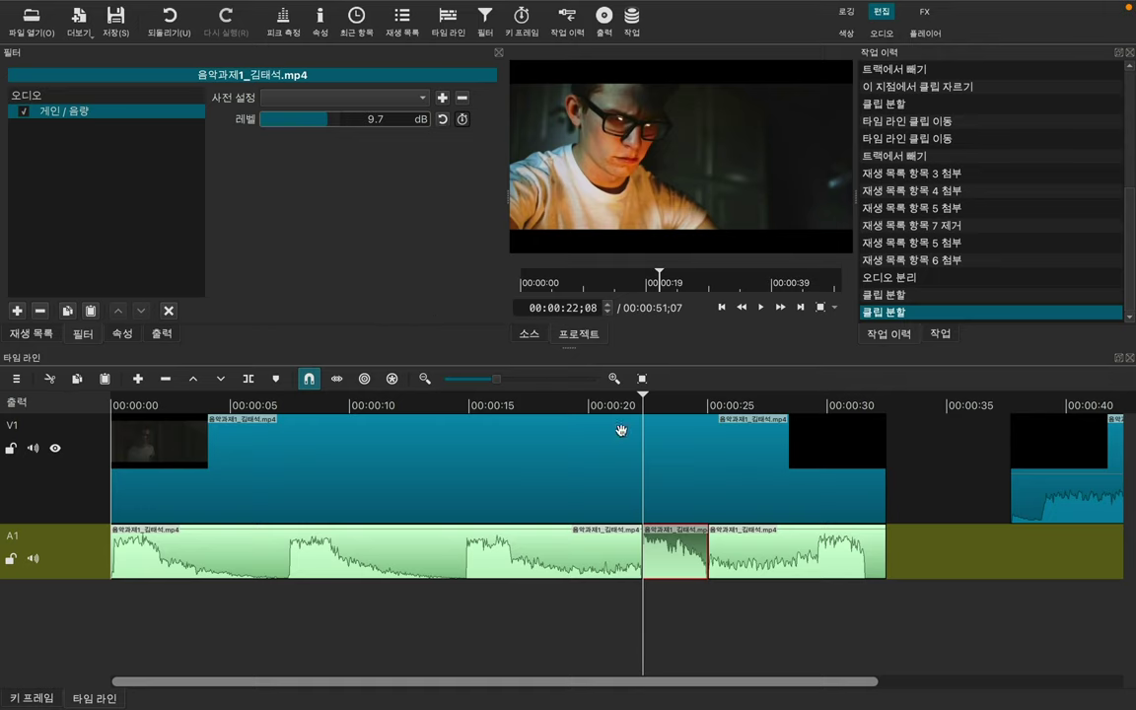
{"action": "left_click", "coordinate": [314, 118]}
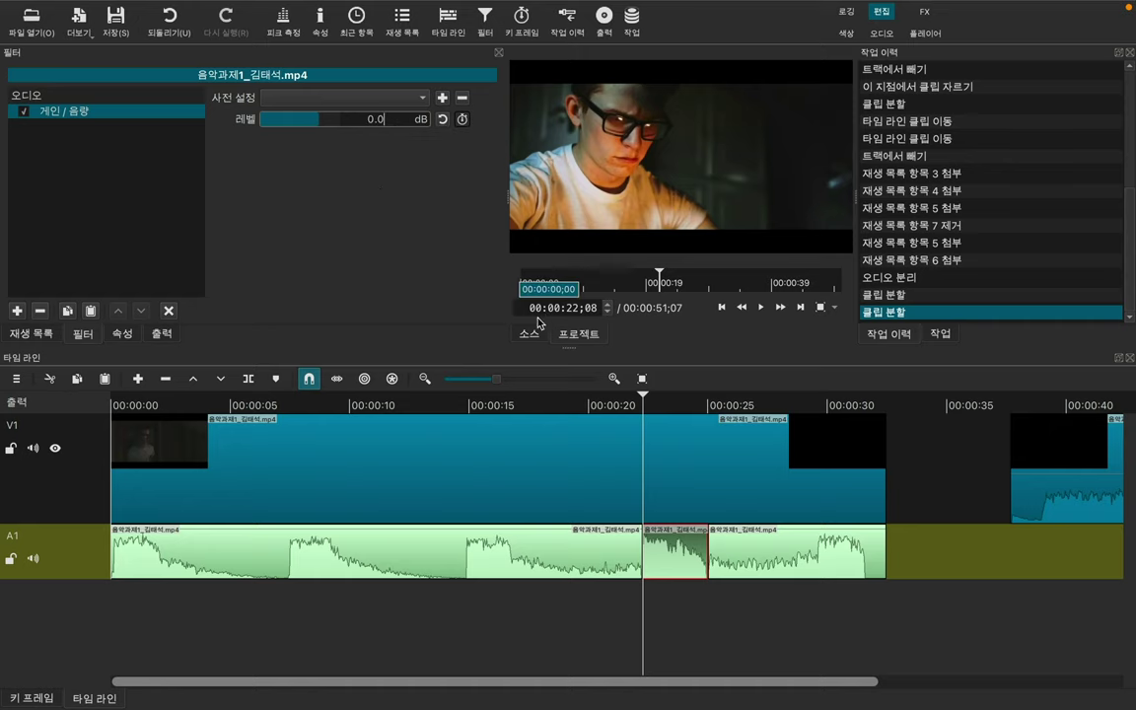
{"action": "left_click", "coordinate": [462, 119]}
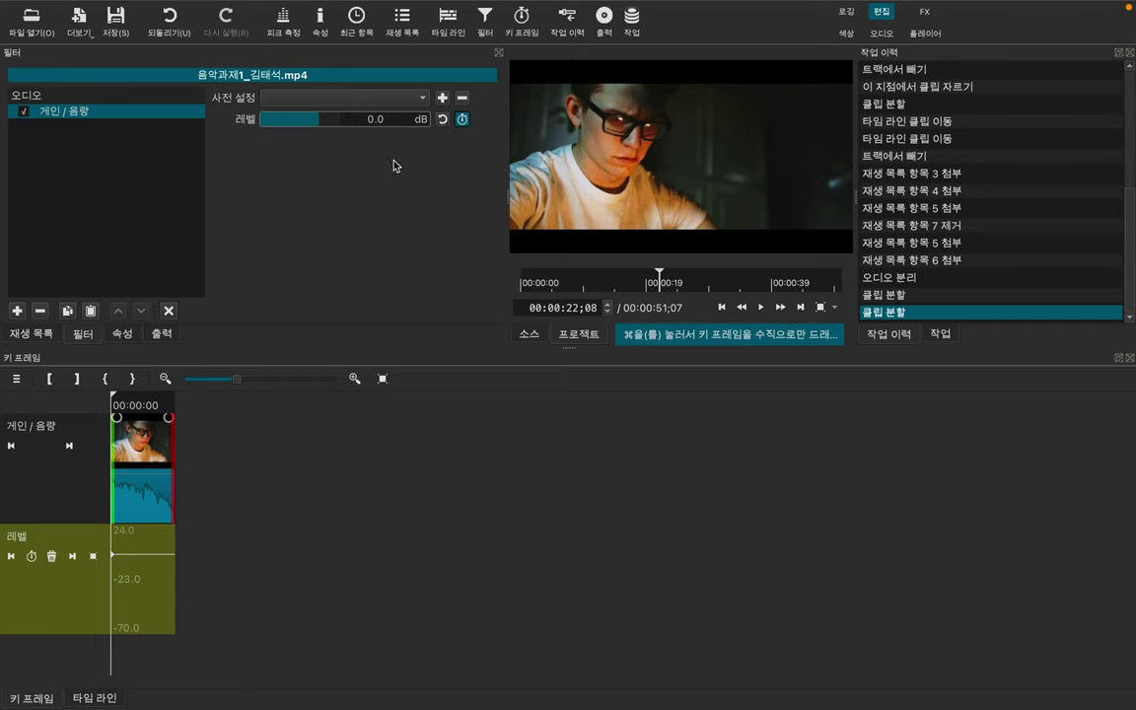
Step: Keep the keyframes and add an end keyframe pulled down to about -49 dB
{"action": "left_click", "coordinate": [462, 119]}
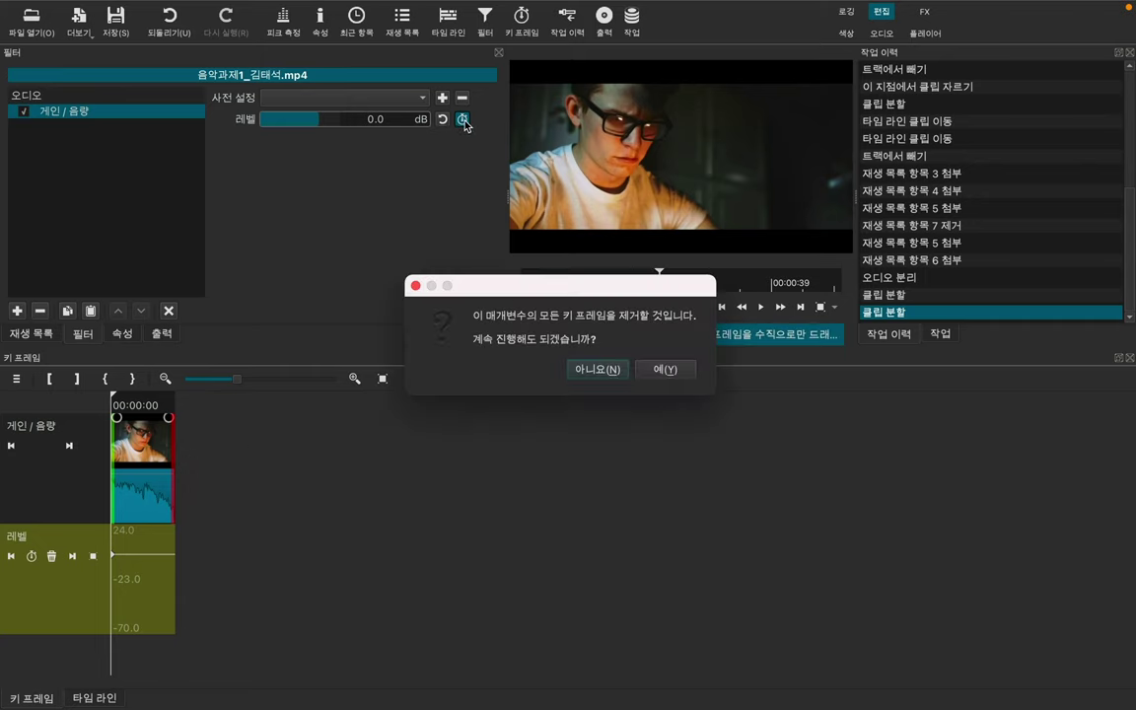
{"action": "left_click", "coordinate": [621, 373]}
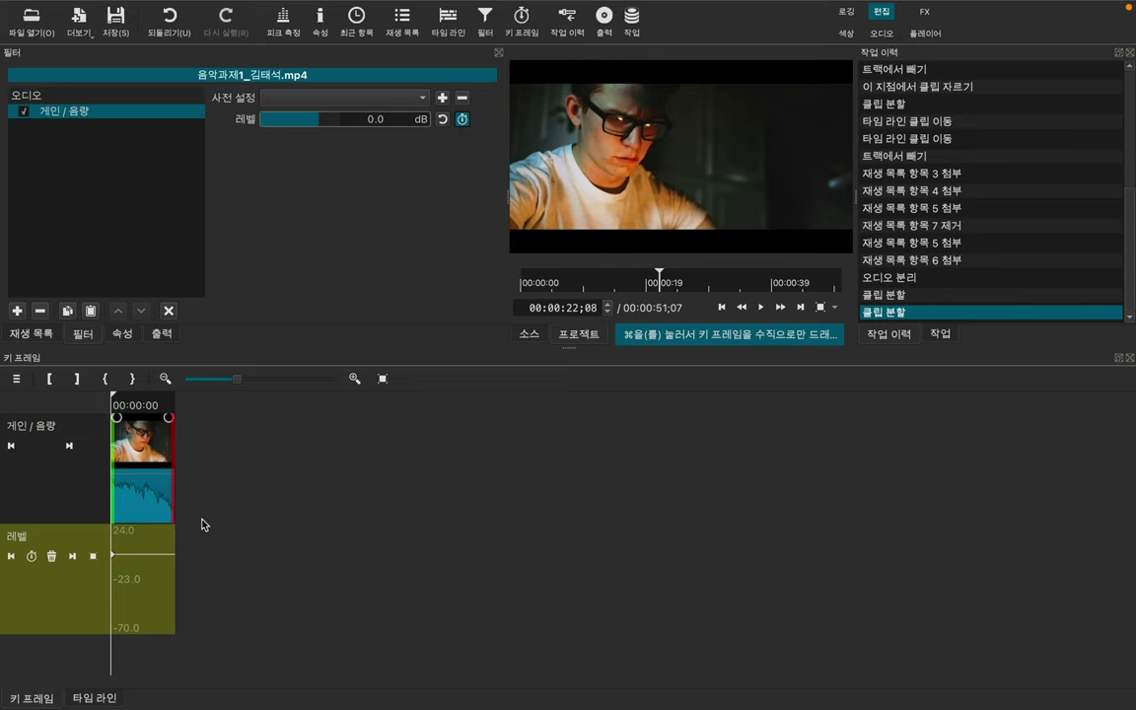
{"action": "left_click_drag", "start_coordinate": [155, 563], "coordinate": [174, 564]}
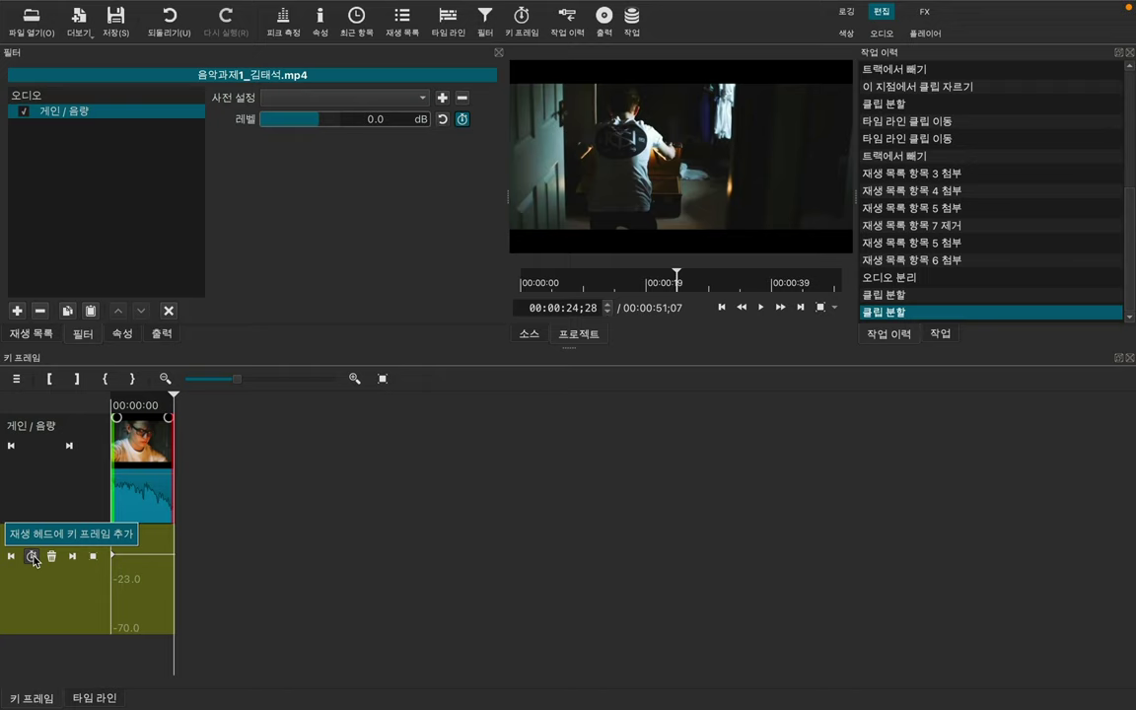
{"action": "left_click", "coordinate": [32, 558]}
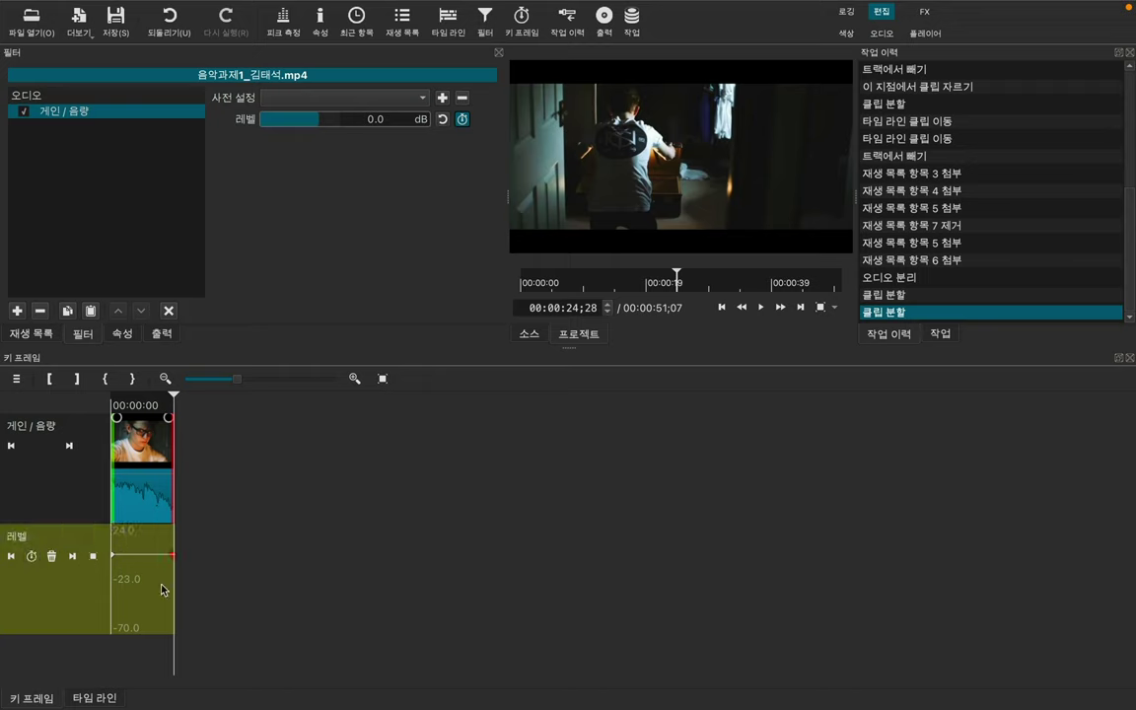
{"action": "left_click_drag", "start_coordinate": [174, 559], "coordinate": [174, 615]}
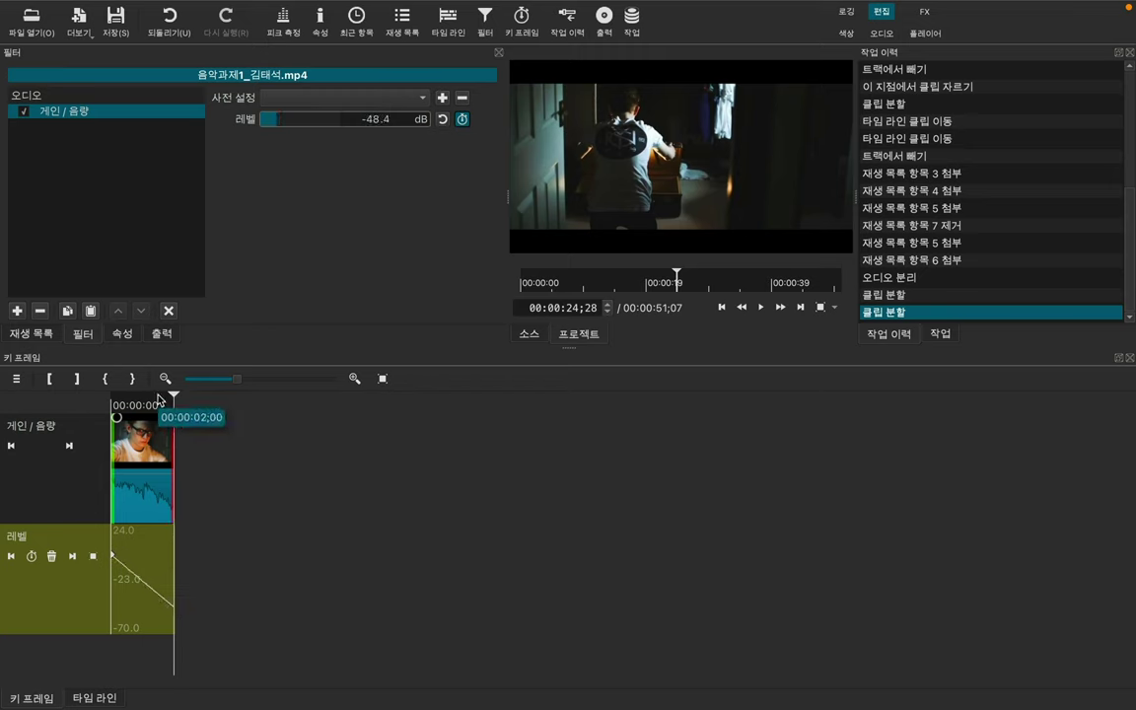
Step: Check the level near the short piece's start, then return to the timeline
{"action": "key", "text": "Left"}
{"action": "key", "text": "Left"}
{"action": "key", "text": "Left"}
{"action": "left_click", "coordinate": [119, 398]}
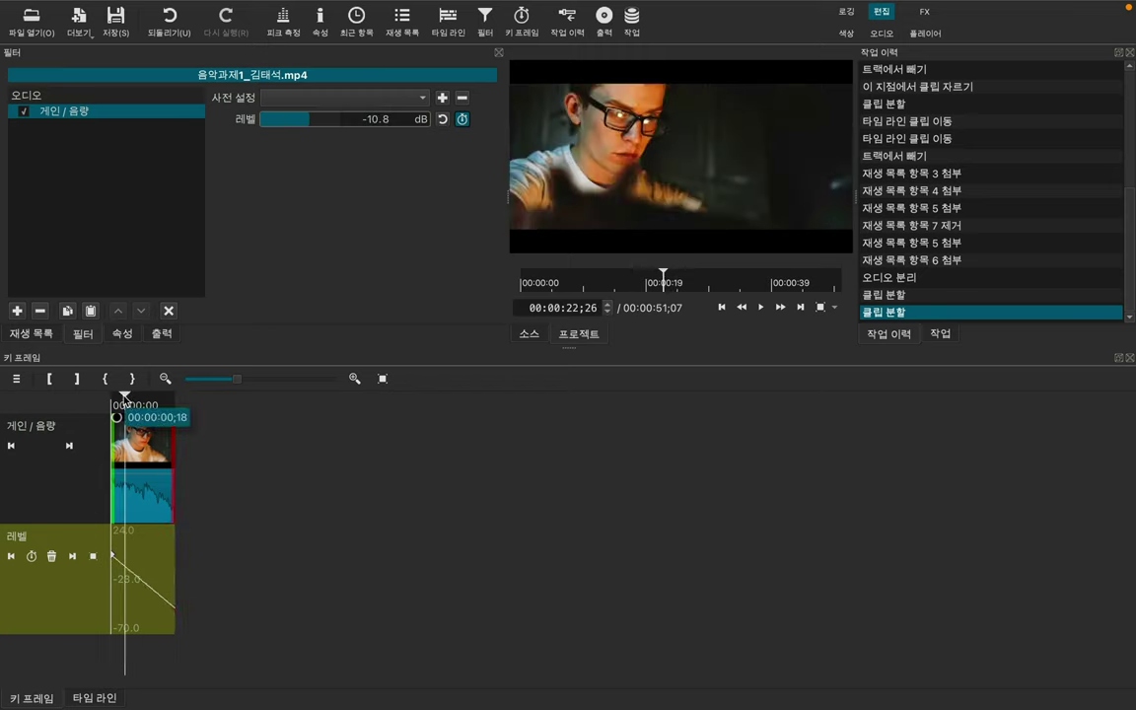
{"action": "left_click", "coordinate": [109, 398]}
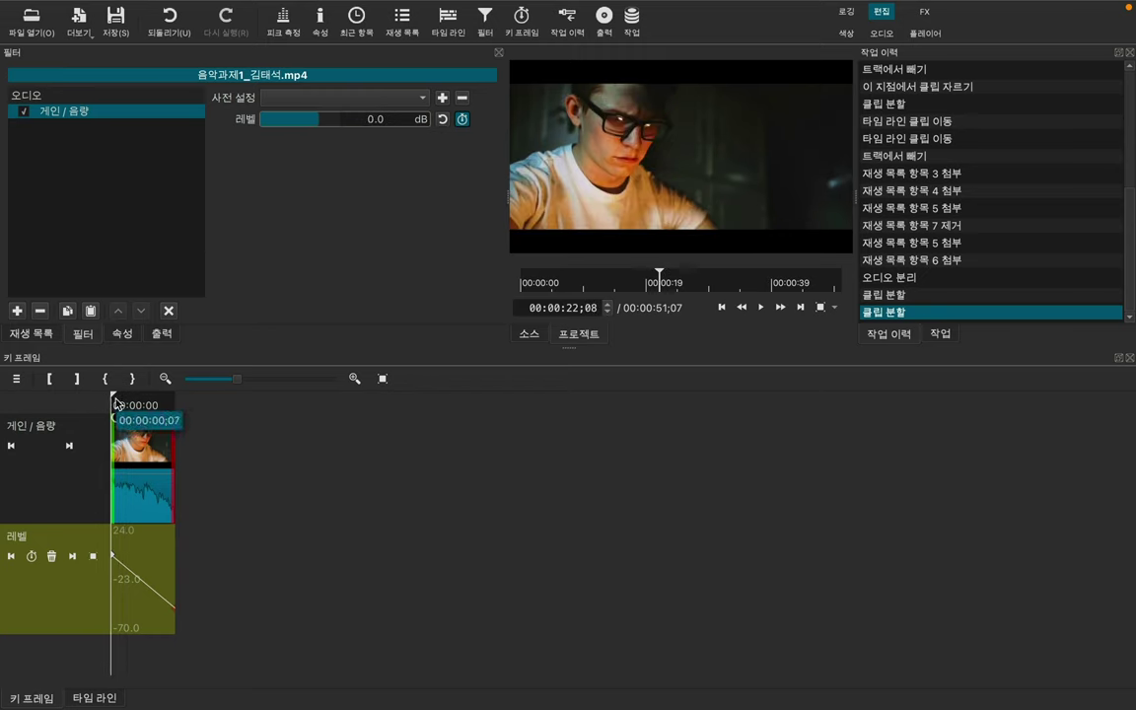
{"action": "left_click_drag", "start_coordinate": [115, 398], "coordinate": [175, 409]}
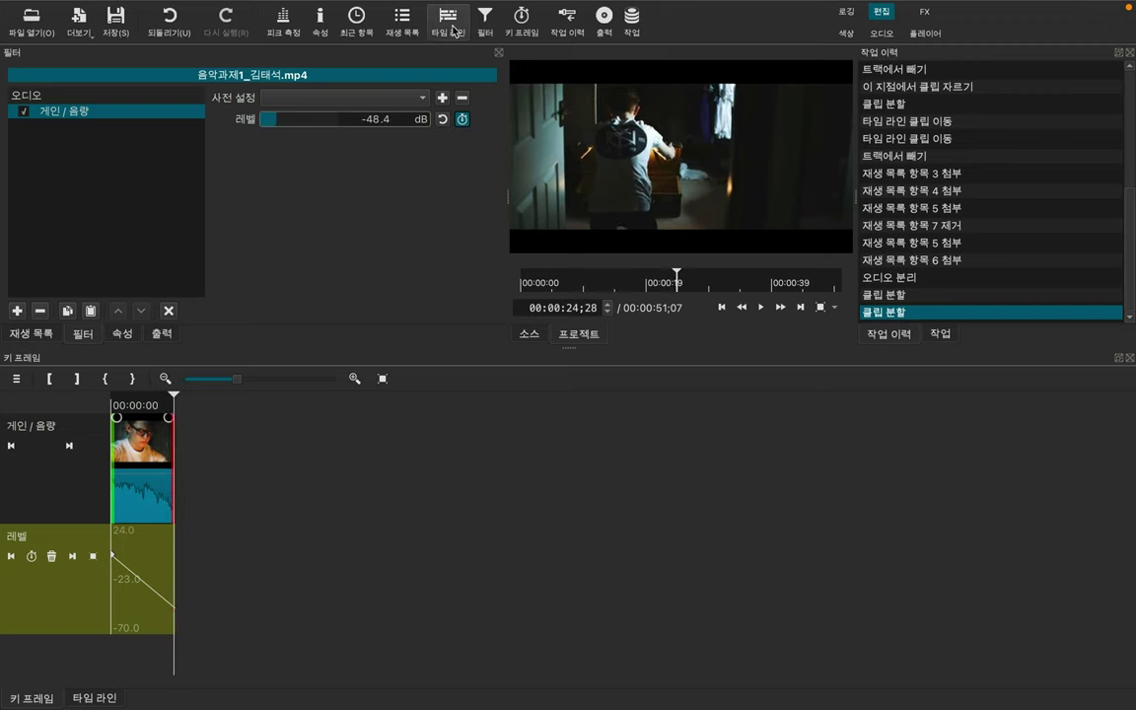
{"action": "left_click", "coordinate": [453, 30]}
Step: Play the short A1 piece from about 22 s to hear its fade down to -49.6 dB
{"action": "left_click", "coordinate": [646, 402]}
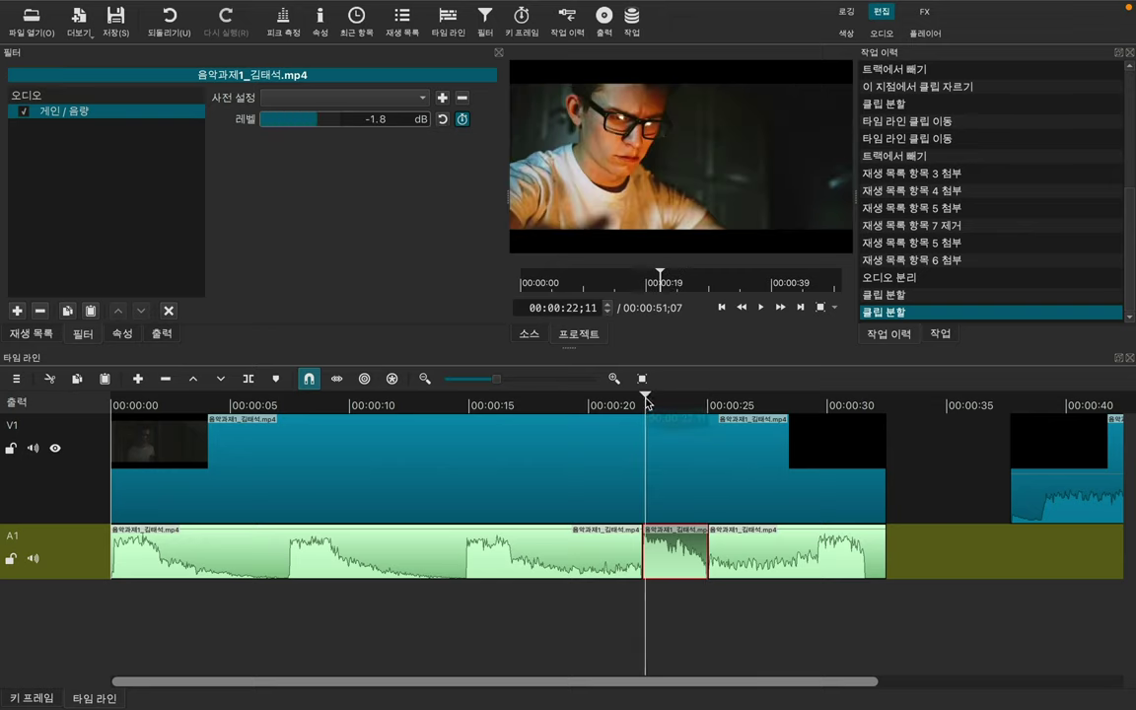
{"action": "key", "text": "space"}
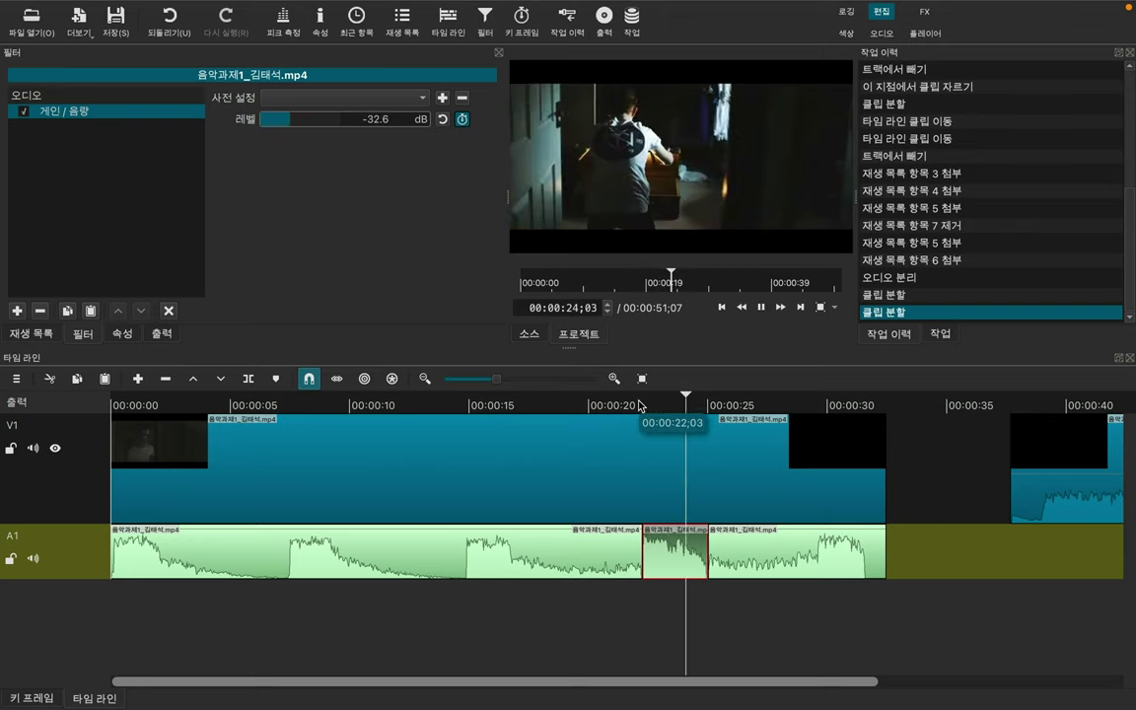
{"action": "key", "text": "space"}
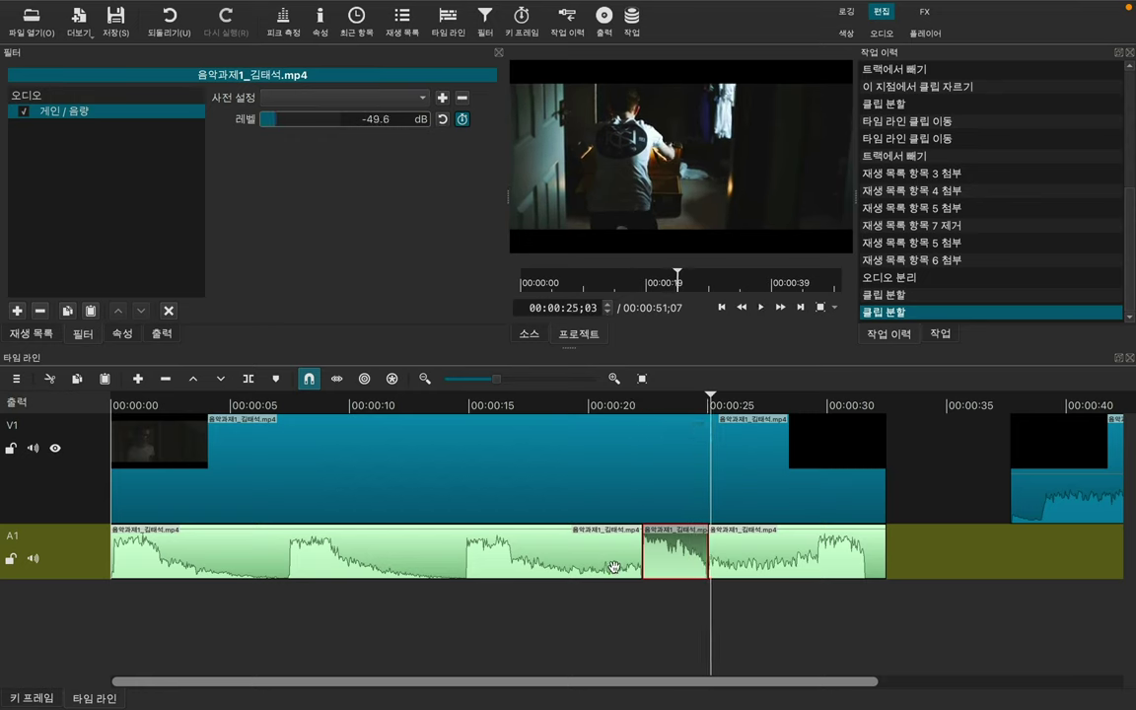
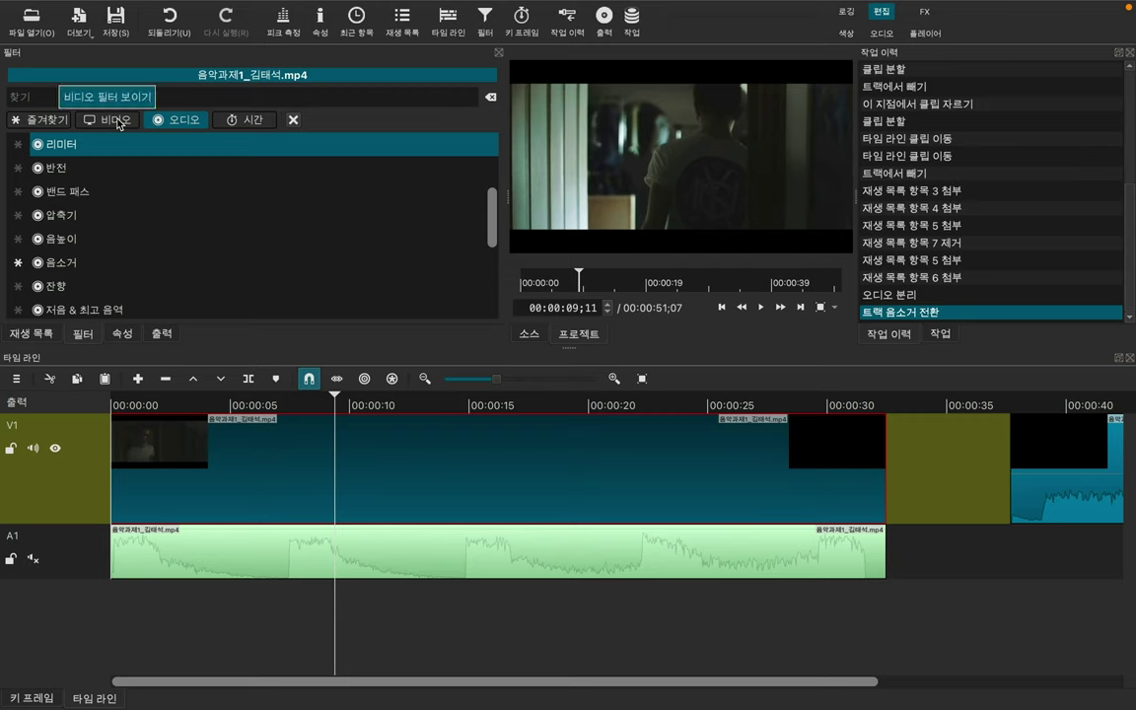
Step: Search the video filters for '텍스트'
{"action": "left_click", "coordinate": [40, 119]}
{"action": "scroll", "coordinate": [118, 182], "scroll_direction": "down", "scroll_amount": 1}
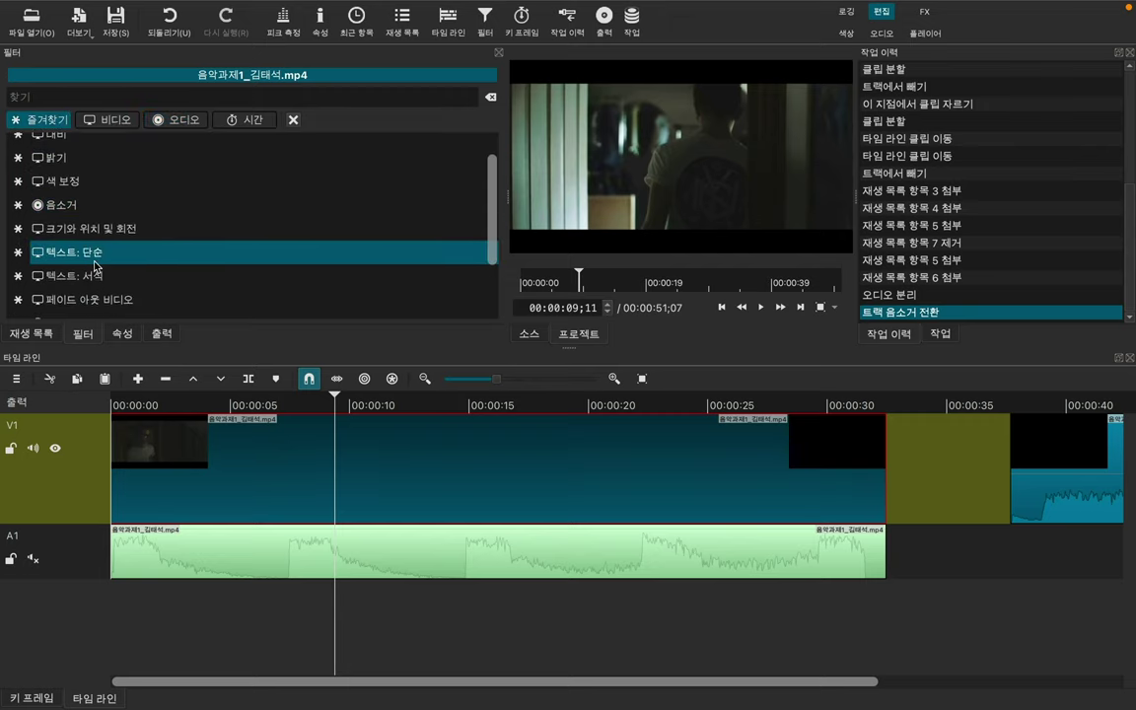
{"action": "left_click", "coordinate": [114, 119]}
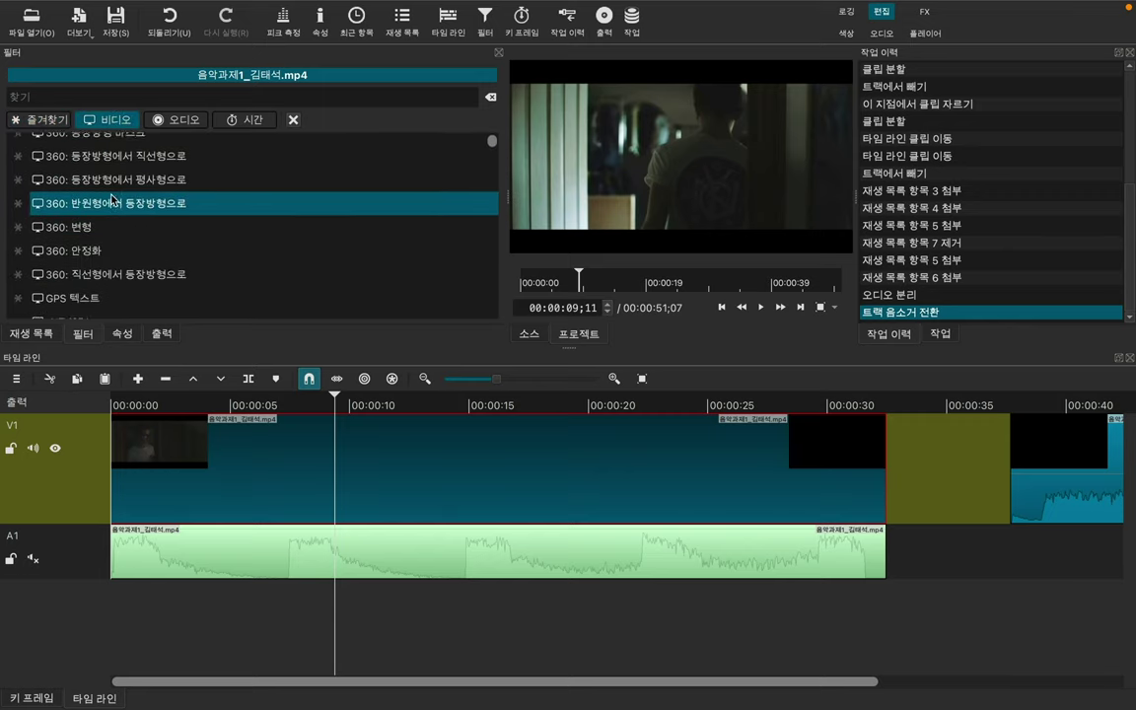
{"action": "scroll", "coordinate": [114, 155], "scroll_direction": "down", "scroll_amount": 1}
{"action": "left_click", "coordinate": [104, 96]}
{"action": "type", "text": "xp"}
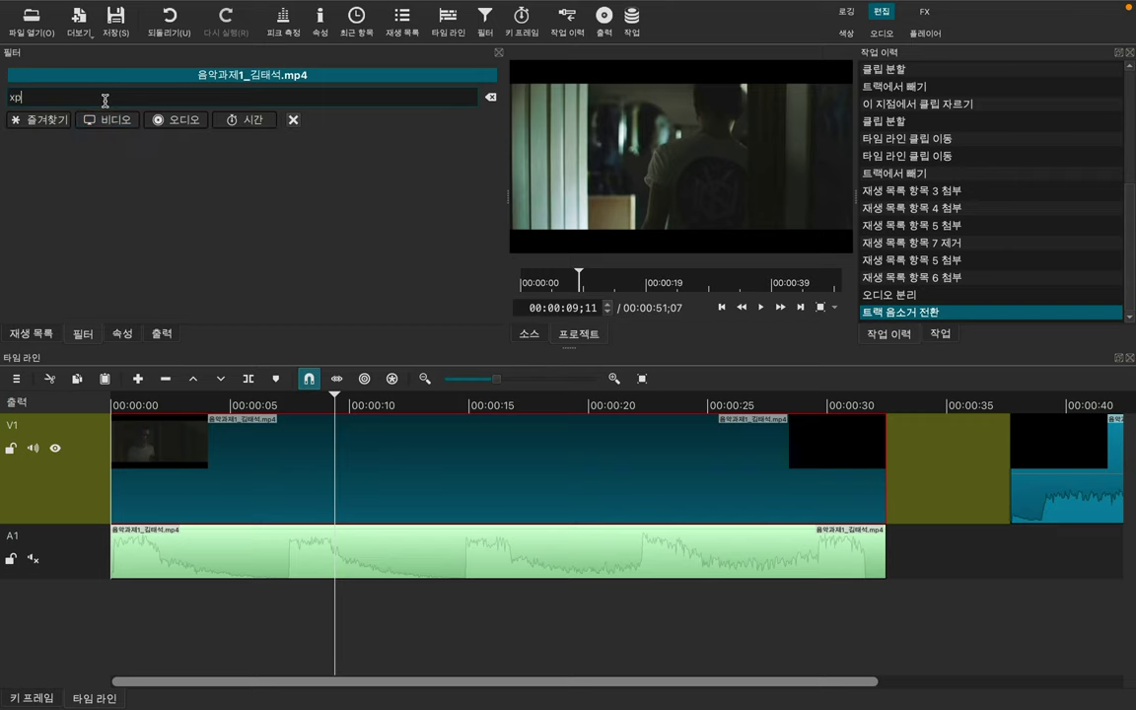
{"action": "type", "text": "rt"}
{"action": "key", "text": "BackSpace"}
{"action": "key", "text": "BackSpace"}
{"action": "key", "text": "BackSpace"}
{"action": "key", "text": "BackSpace"}
{"action": "type", "text": "테ㄱ스트"}
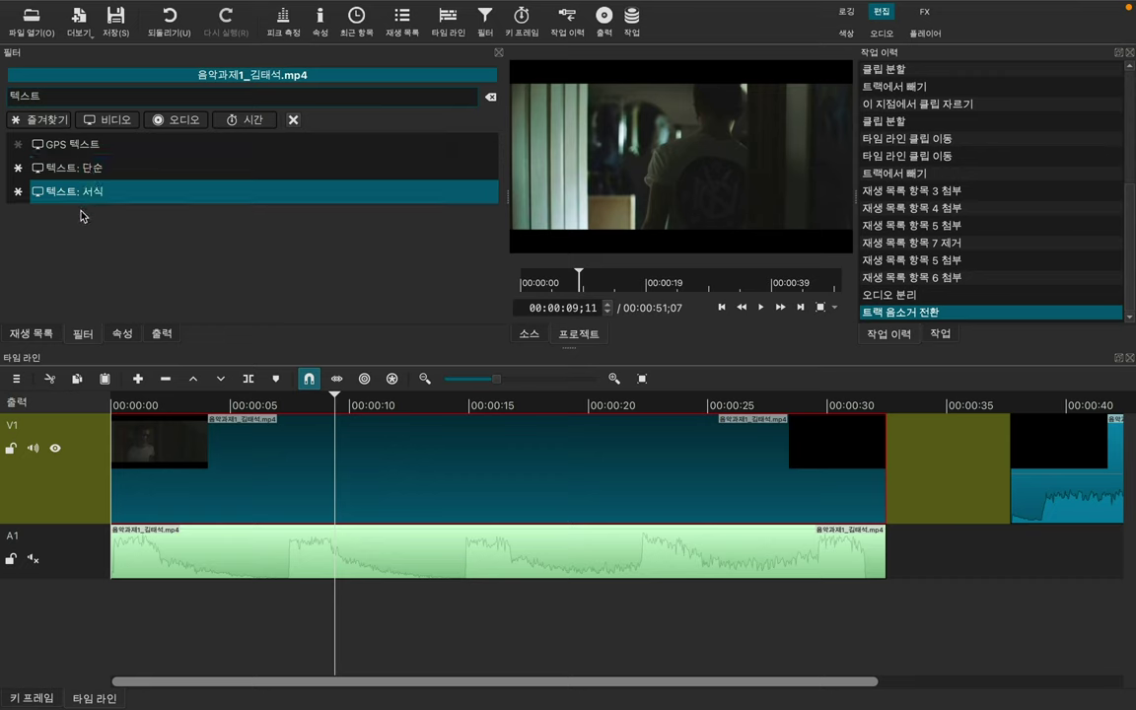
{"action": "left_click", "coordinate": [17, 144]}
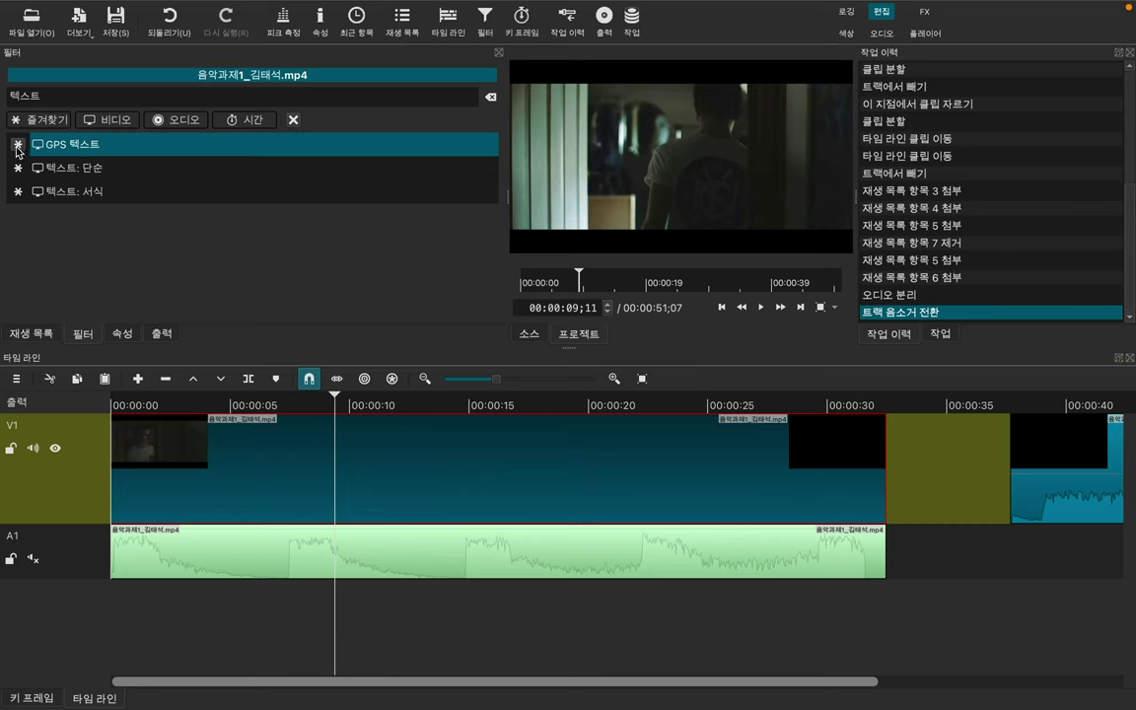
{"action": "left_click", "coordinate": [18, 147]}
{"action": "left_click", "coordinate": [18, 168]}
{"action": "left_click", "coordinate": [18, 168]}
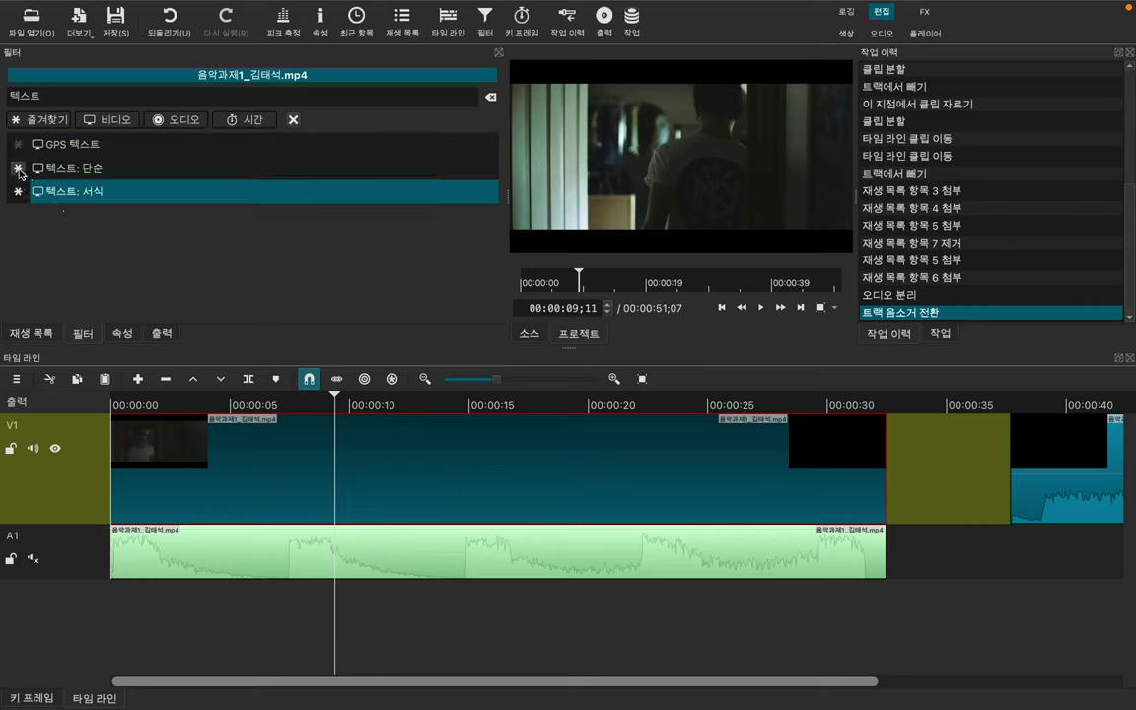
{"action": "left_click", "coordinate": [99, 176]}
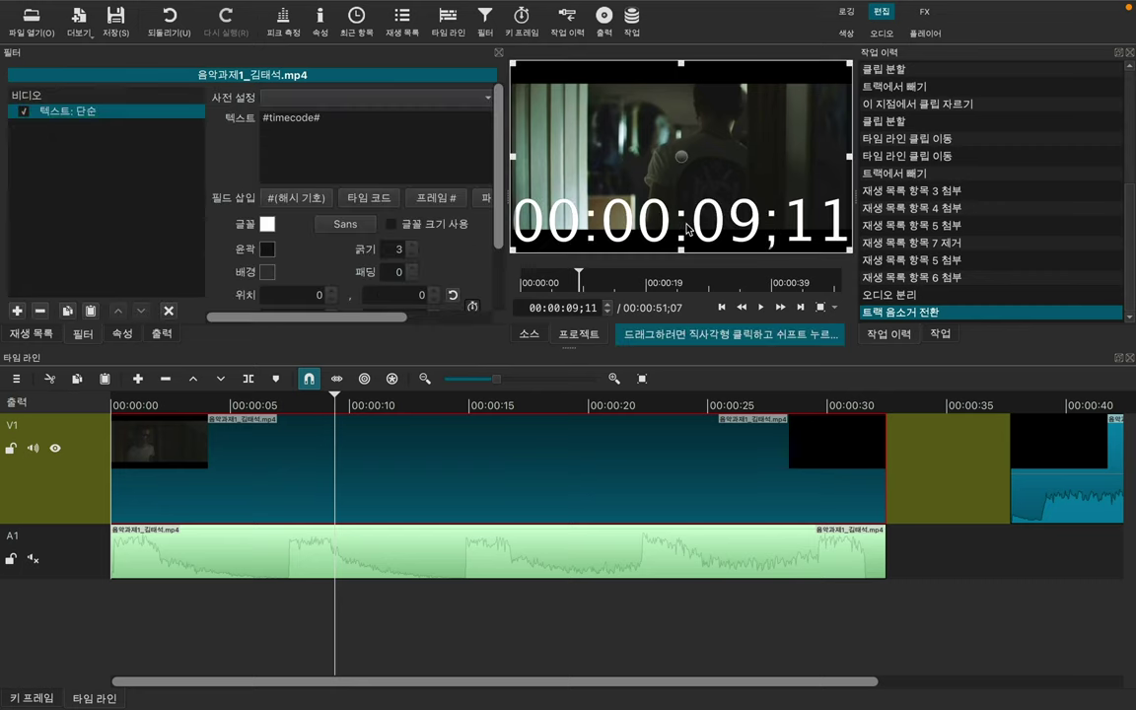
{"action": "left_click", "coordinate": [294, 113]}
{"action": "key", "text": "BackSpace"}
{"action": "key", "text": "BackSpace"}
{"action": "key", "text": "BackSpace"}
{"action": "key", "text": "BackSpace"}
{"action": "key", "text": "BackSpace"}
{"action": "key", "text": "BackSpace"}
{"action": "key", "text": "BackSpace"}
{"action": "key", "text": "BackSpace"}
{"action": "key", "text": "BackSpace"}
{"action": "key", "text": "BackSpace"}
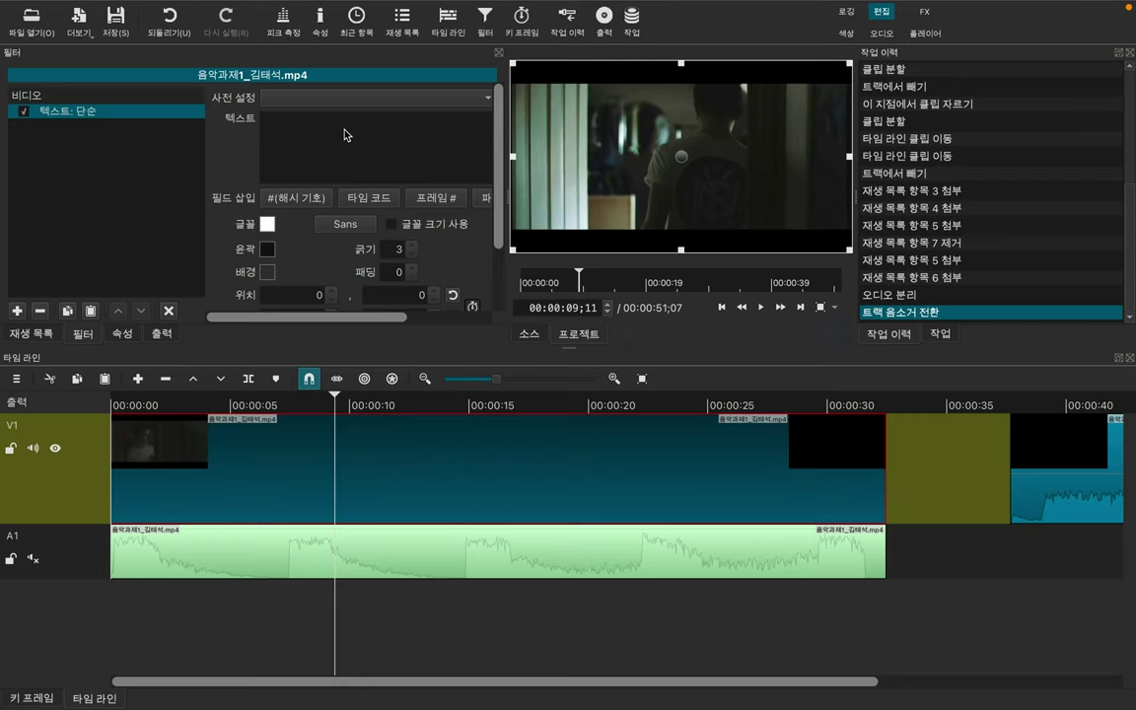
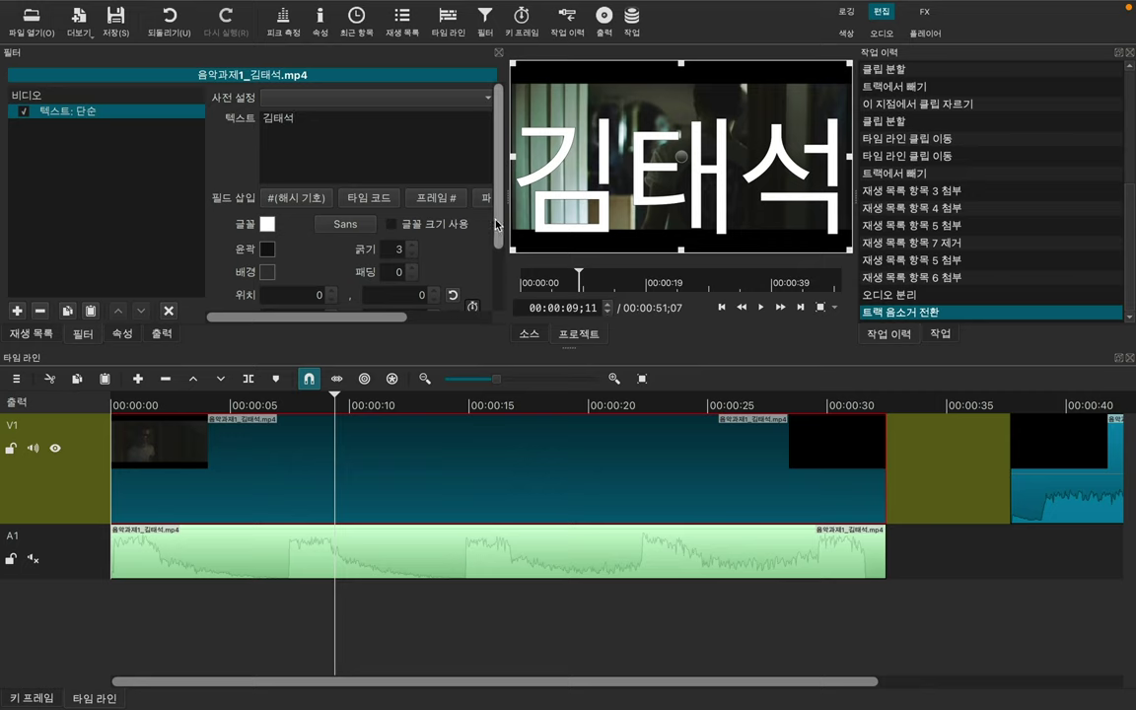
{"action": "scroll", "coordinate": [446, 197], "scroll_direction": "down", "scroll_amount": 3}
{"action": "left_click_drag", "start_coordinate": [513, 64], "coordinate": [527, 257]}
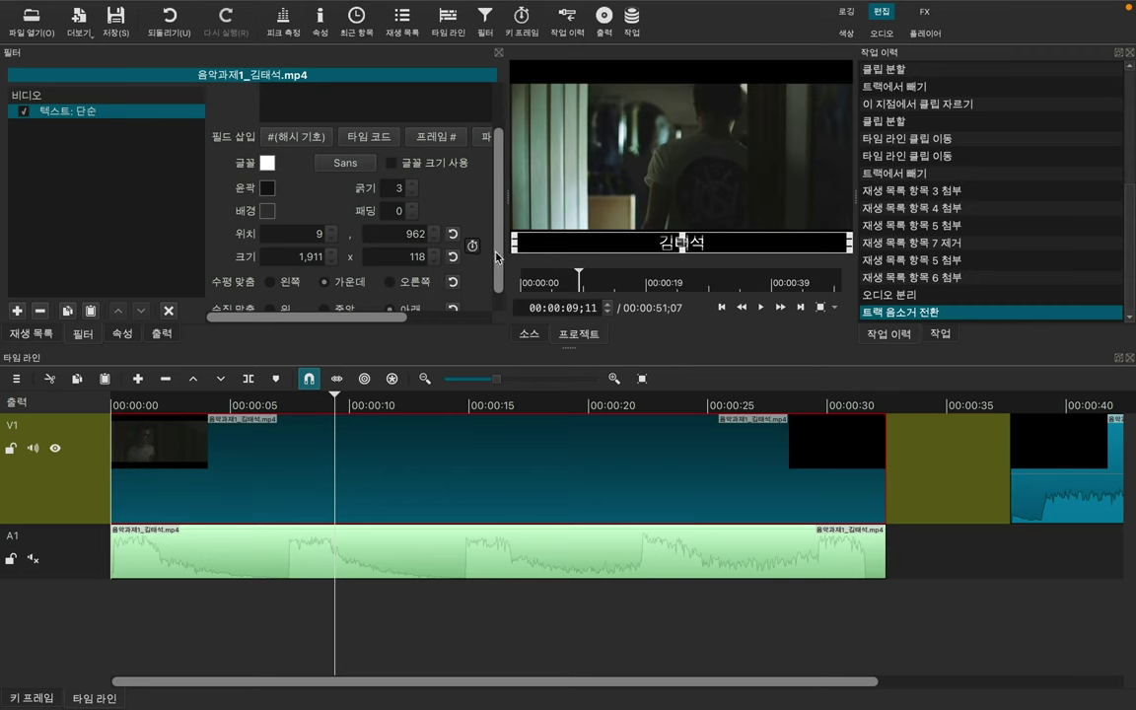
Step: Centre the caption text both horizontally and vertically
{"action": "left_click_drag", "start_coordinate": [497, 257], "coordinate": [498, 293]}
{"action": "left_click", "coordinate": [271, 259]}
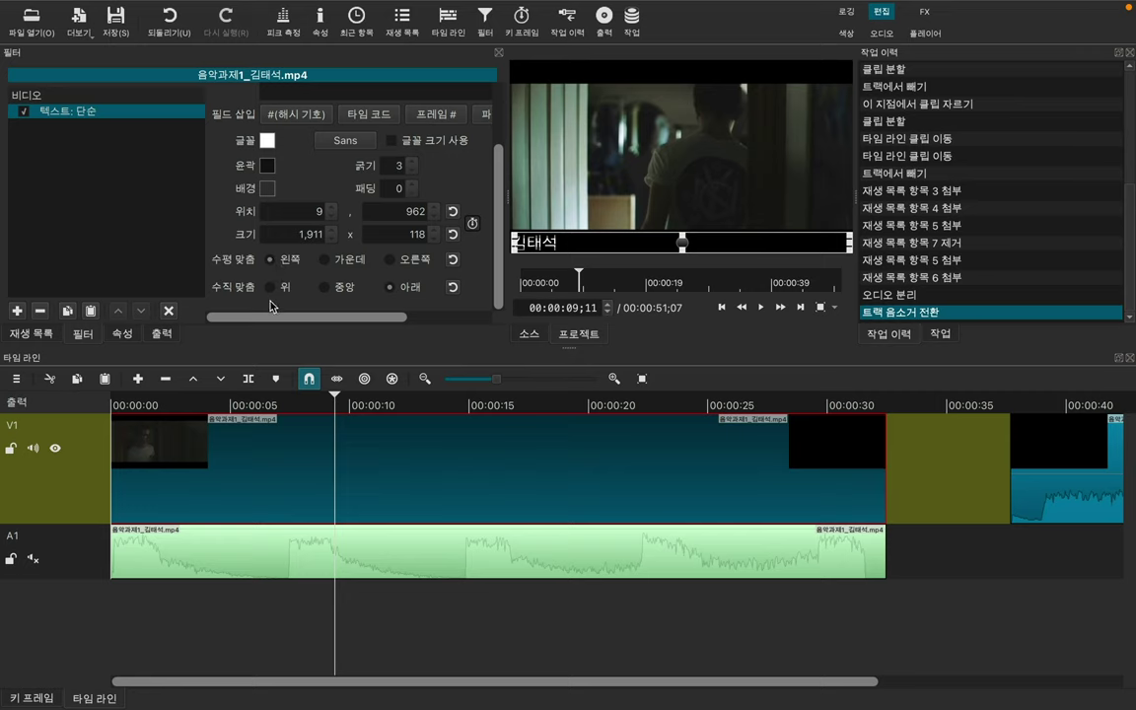
{"action": "left_click", "coordinate": [325, 260]}
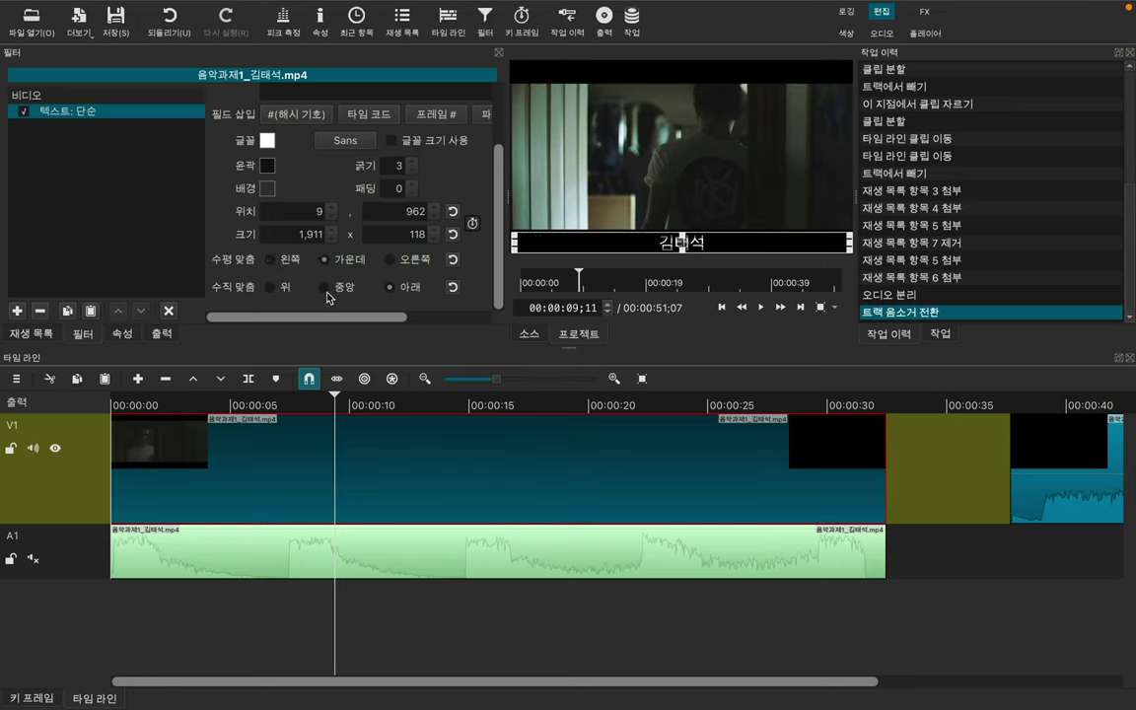
{"action": "left_click", "coordinate": [326, 288]}
{"action": "left_click", "coordinate": [326, 287]}
{"action": "left_click", "coordinate": [270, 259]}
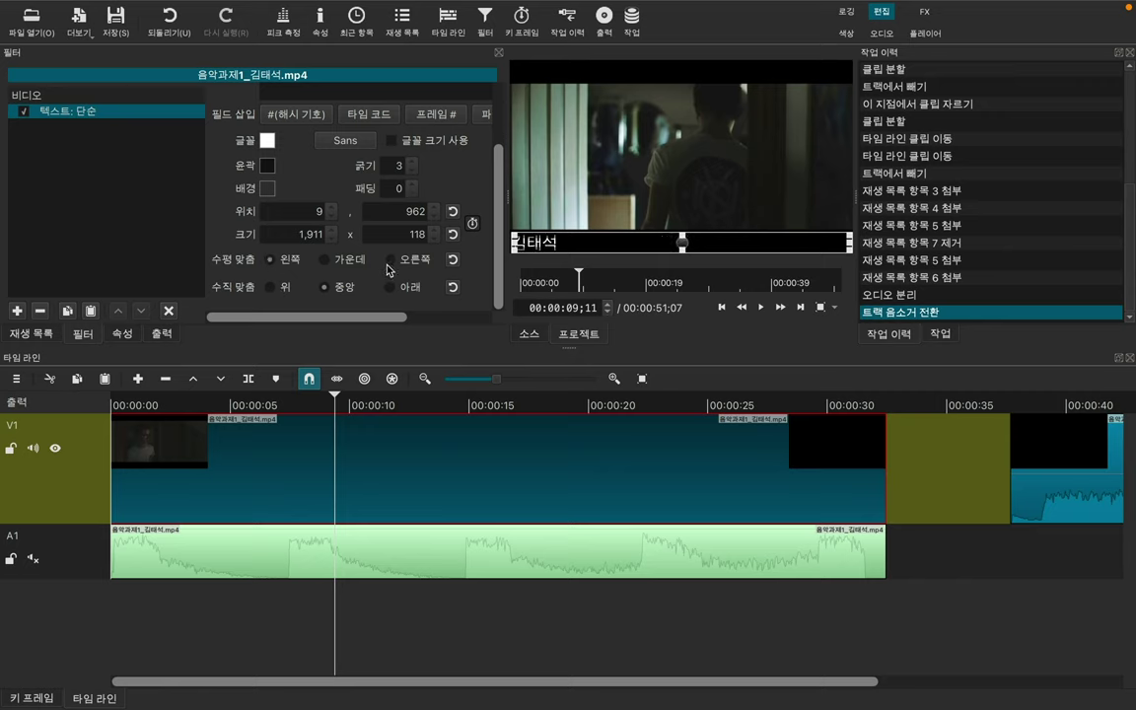
{"action": "left_click", "coordinate": [390, 259]}
{"action": "left_click", "coordinate": [324, 259]}
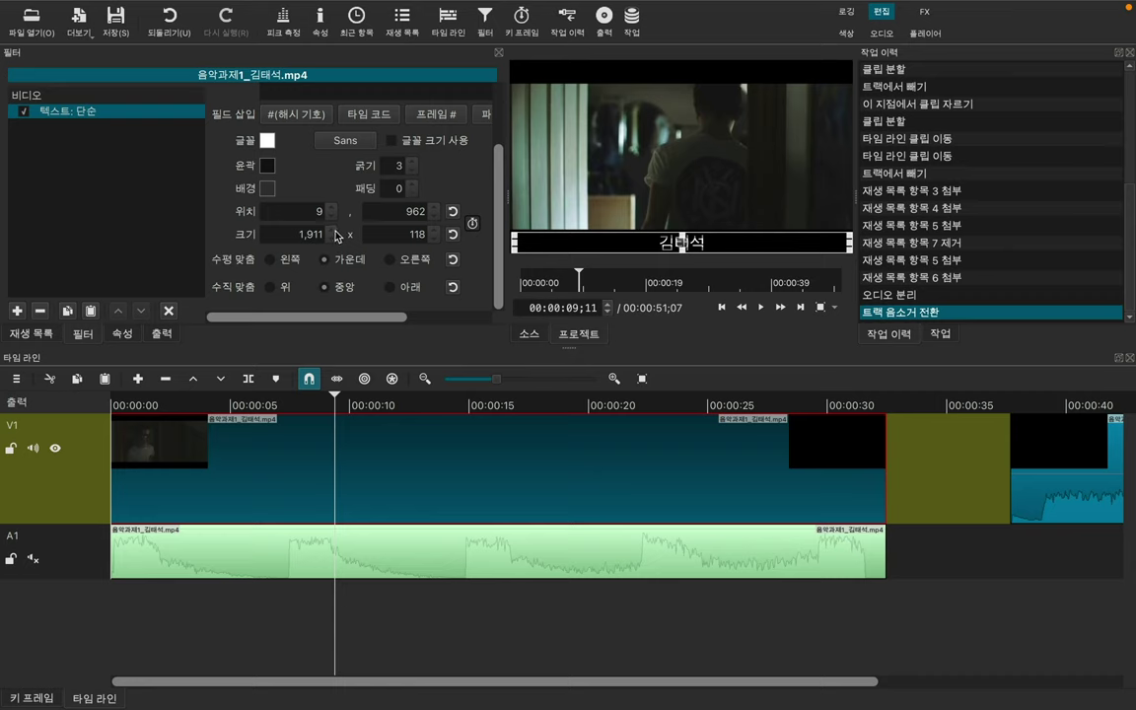
Step: Set the caption box size to 2000 × 500 and drag it into a thin bottom strip
{"action": "scroll", "coordinate": [333, 234], "scroll_direction": "up", "scroll_amount": 15}
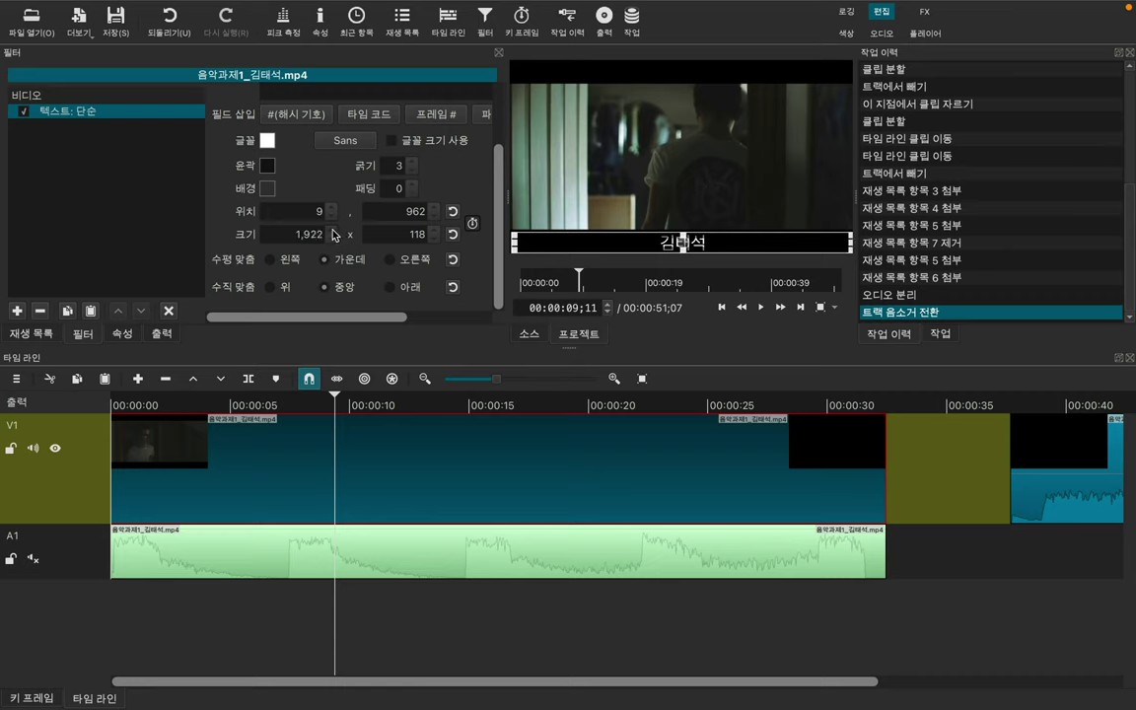
{"action": "scroll", "coordinate": [333, 235], "scroll_direction": "up", "scroll_amount": 1}
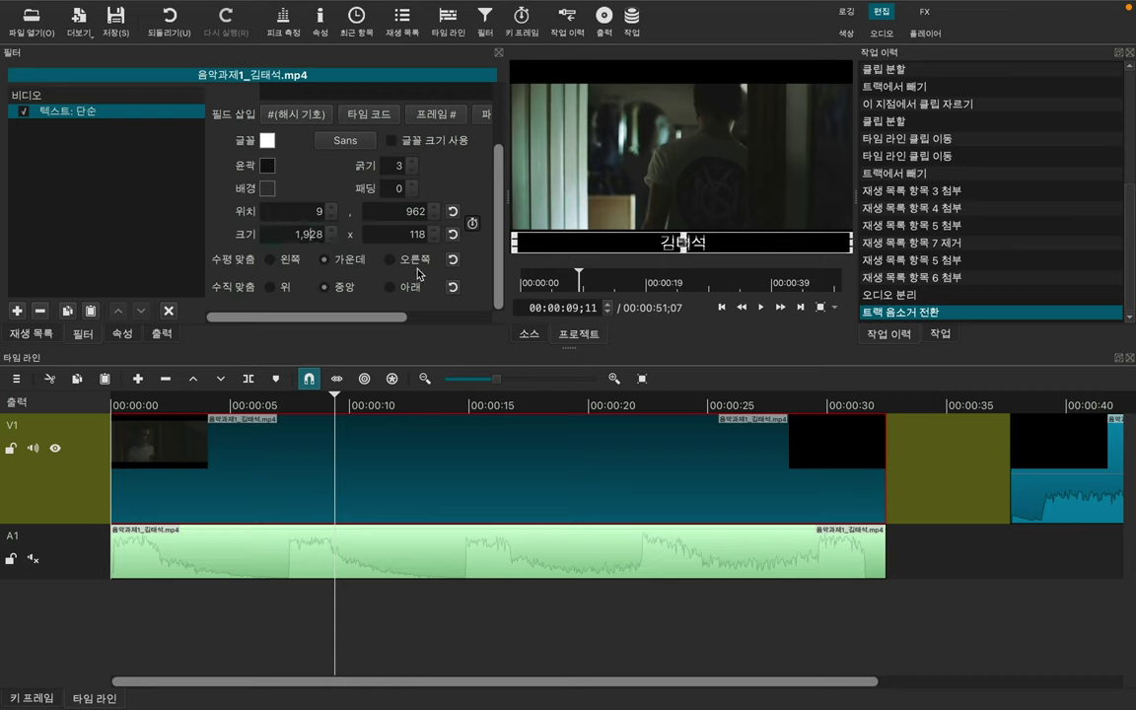
{"action": "key", "text": "BackSpace"}
{"action": "type", "text": "20"}
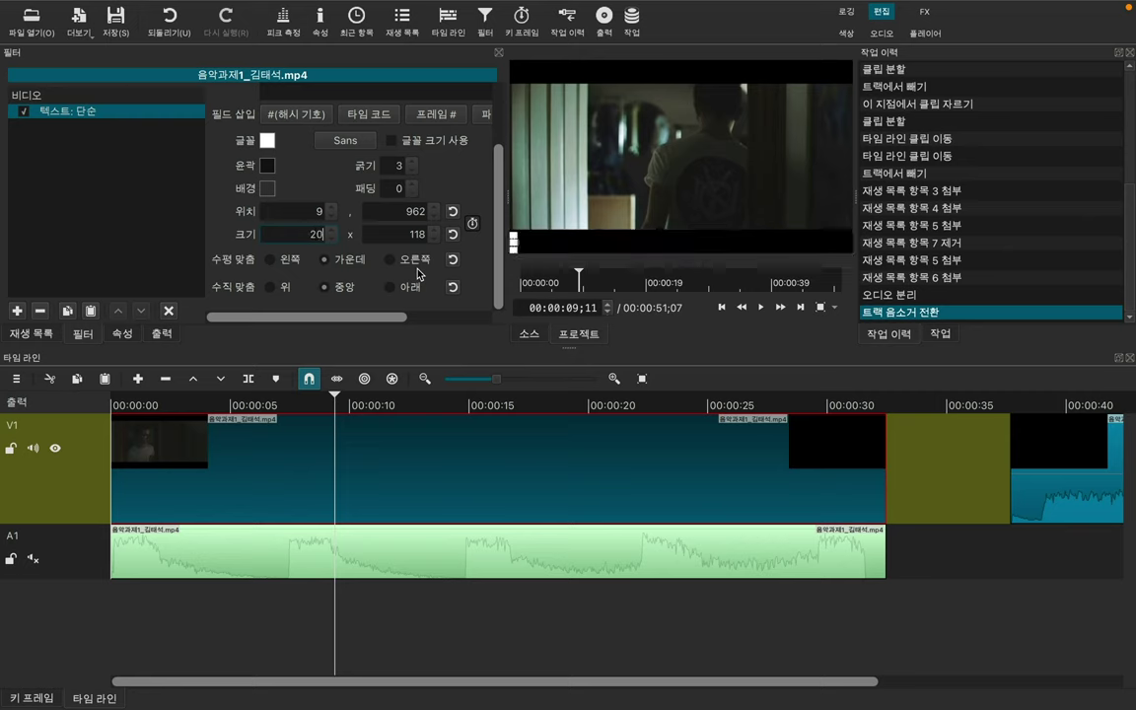
{"action": "type", "text": "000"}
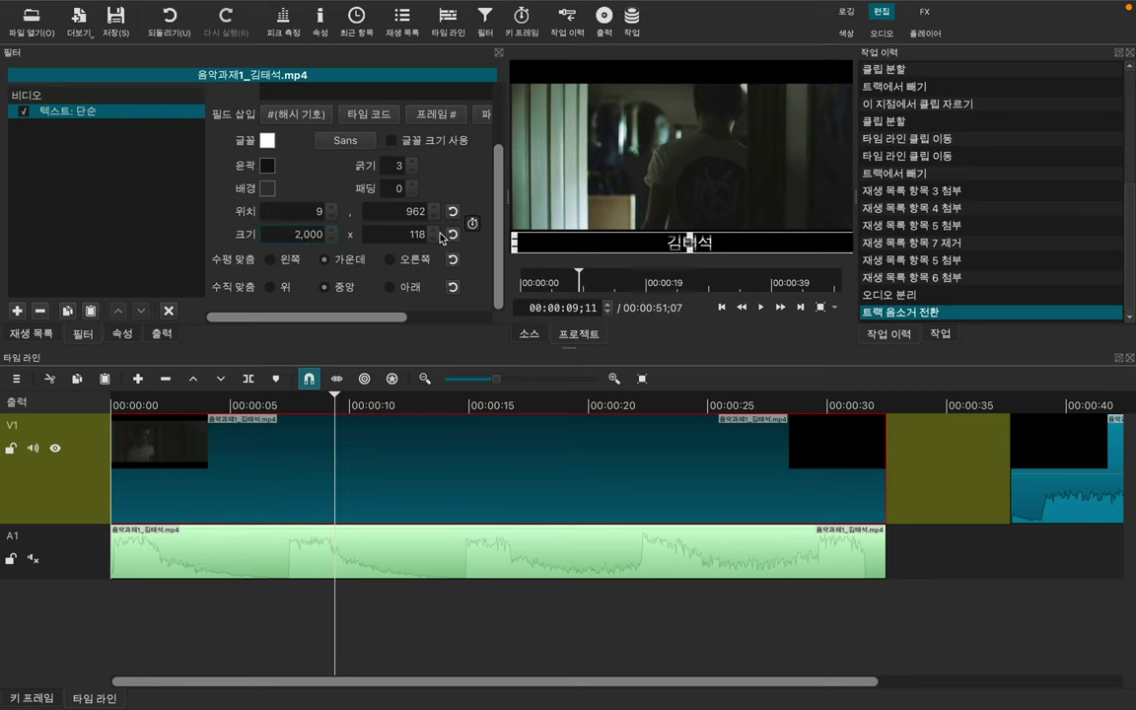
{"action": "left_click", "coordinate": [419, 241]}
{"action": "key", "text": "BackSpace"}
{"action": "key", "text": "BackSpace"}
{"action": "key", "text": "BackSpace"}
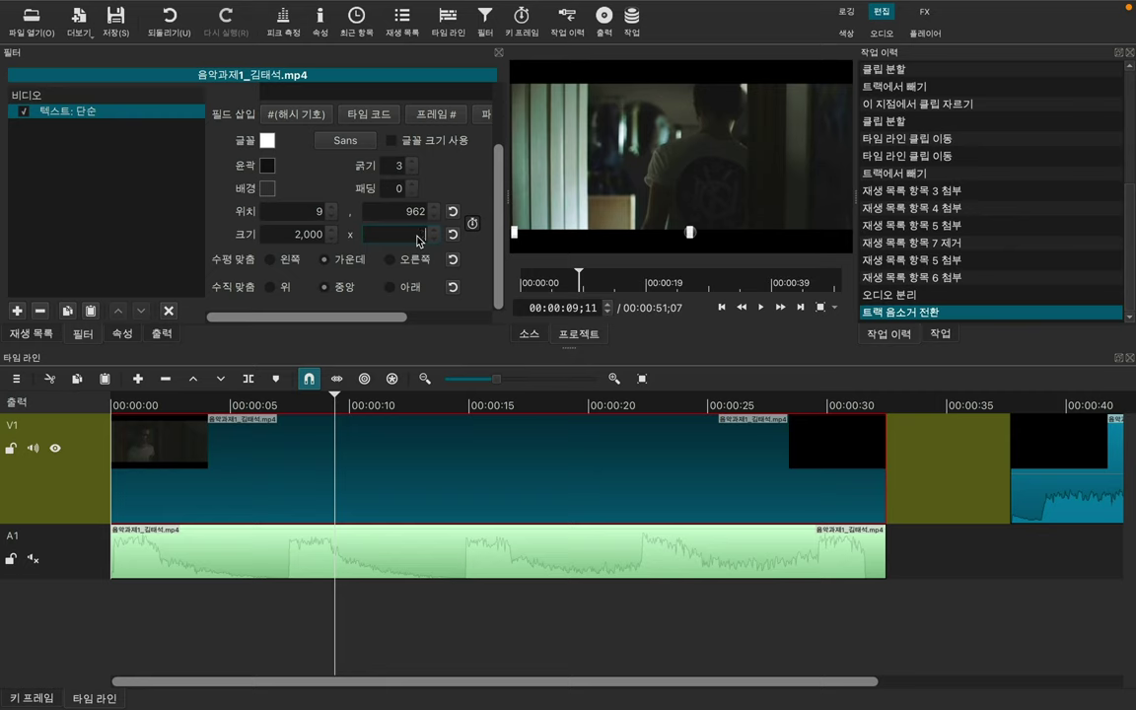
{"action": "type", "text": "500"}
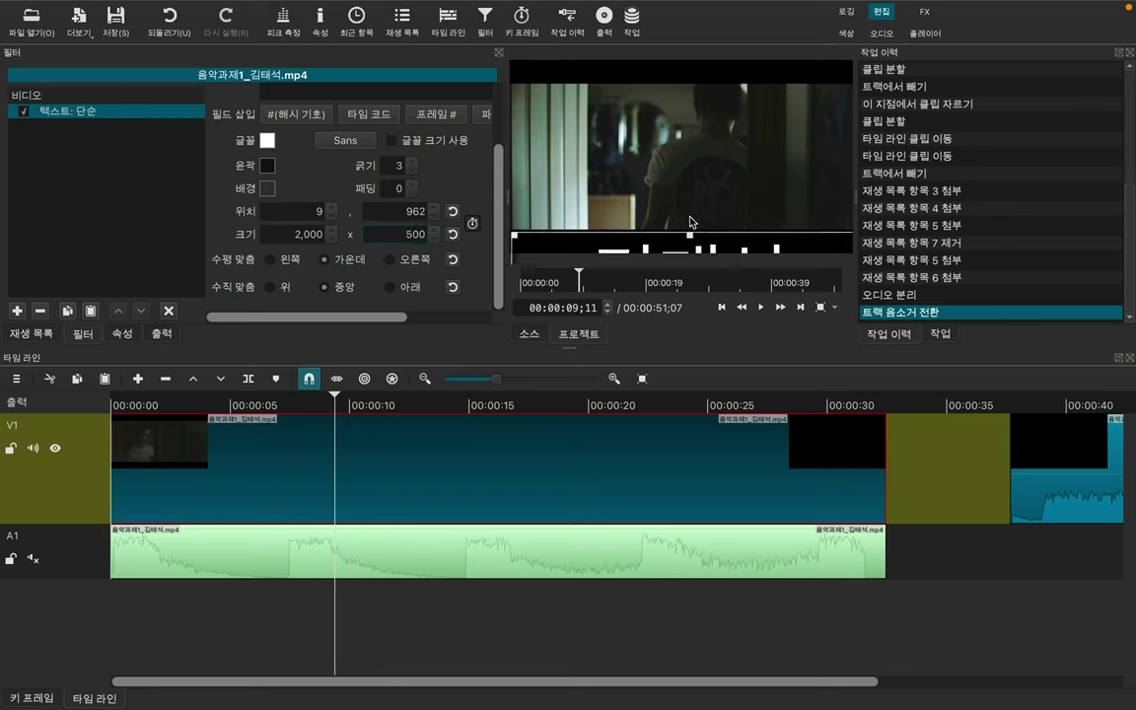
{"action": "left_click_drag", "start_coordinate": [690, 221], "coordinate": [691, 168]}
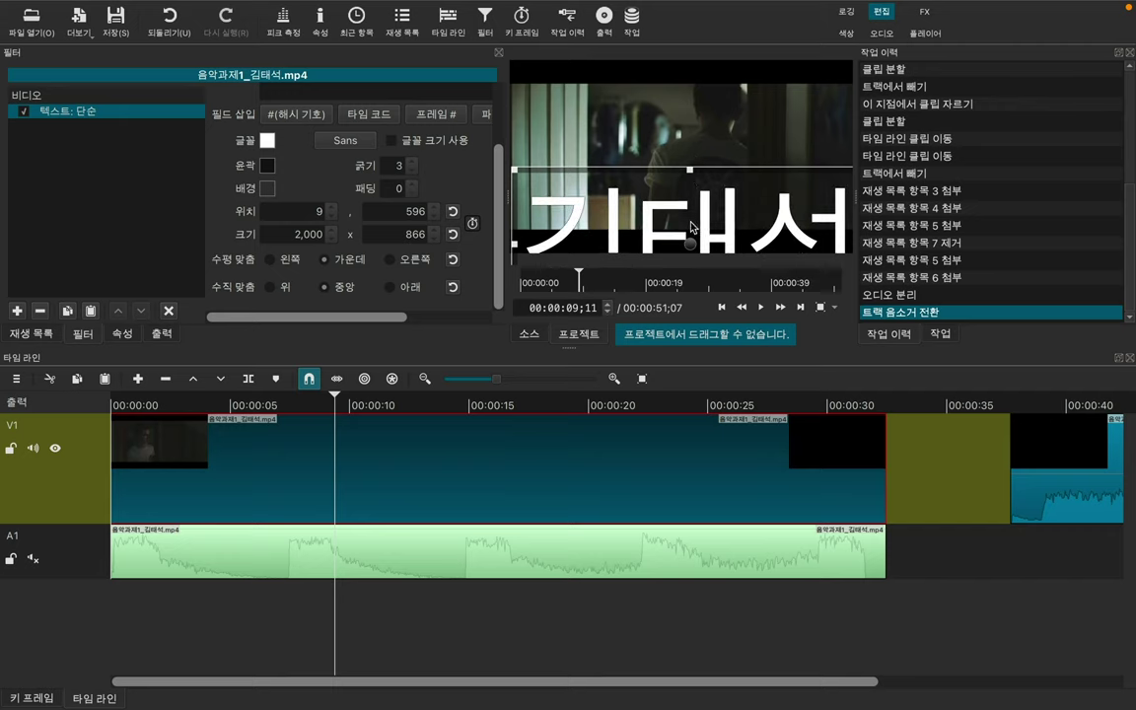
{"action": "left_click_drag", "start_coordinate": [690, 241], "coordinate": [687, 153]}
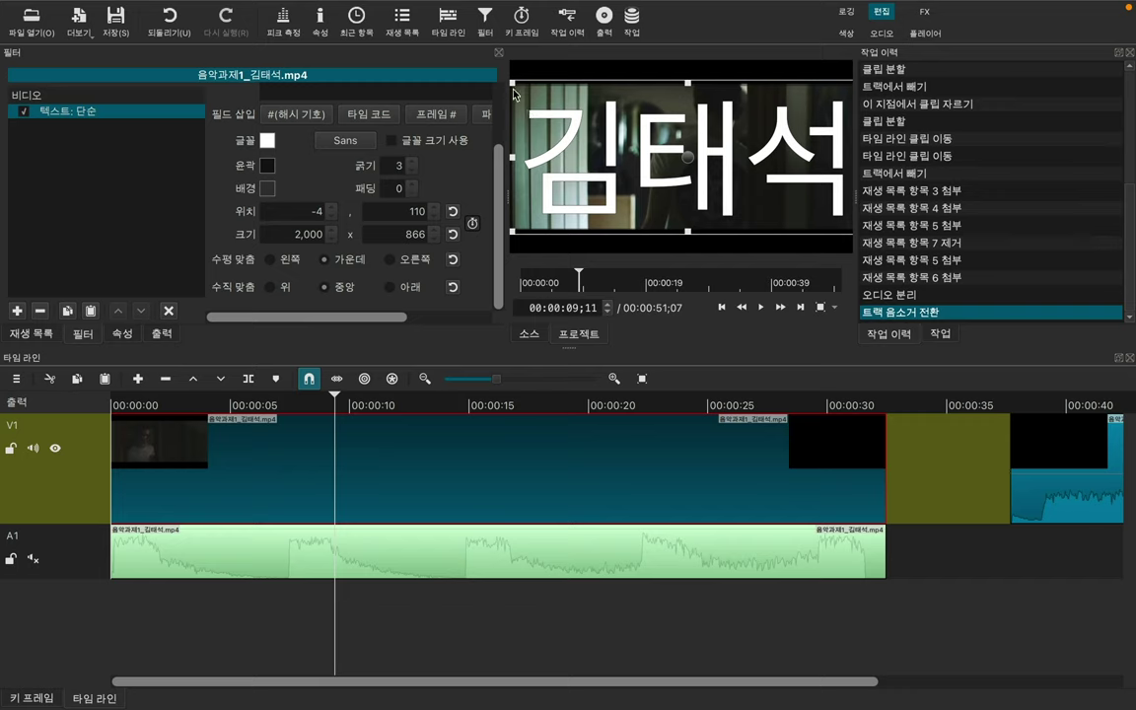
{"action": "left_click_drag", "start_coordinate": [513, 85], "coordinate": [528, 237]}
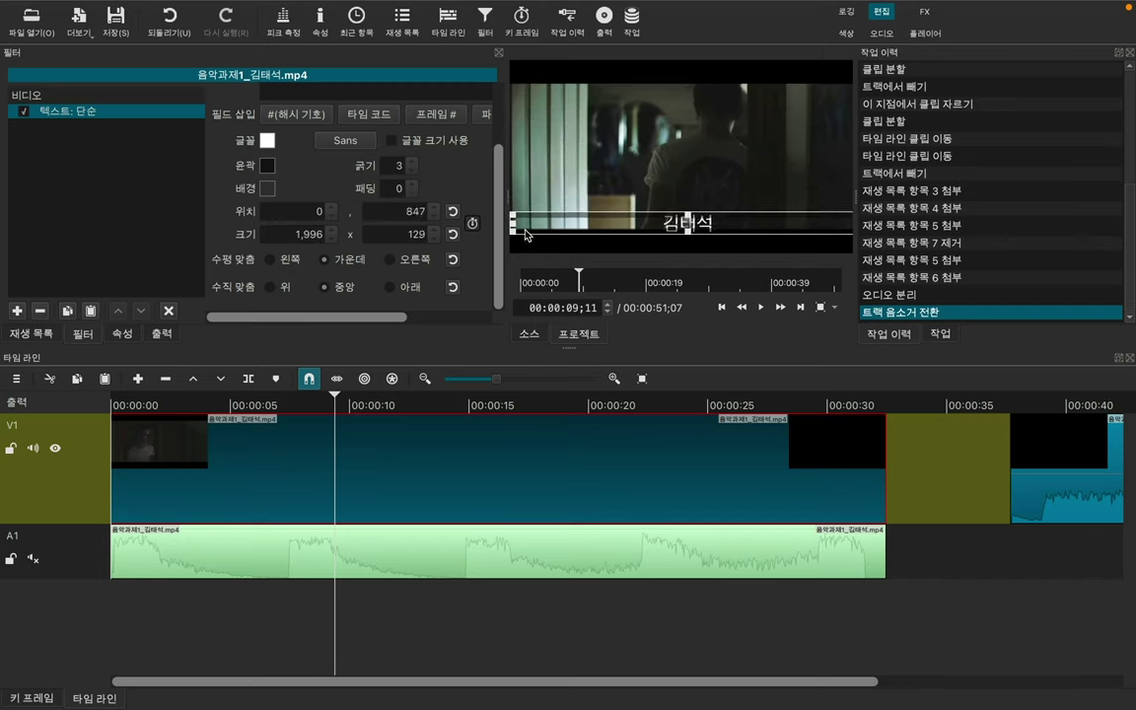
{"action": "left_click_drag", "start_coordinate": [616, 237], "coordinate": [614, 229]}
{"action": "left_click", "coordinate": [301, 219]}
{"action": "left_click_drag", "start_coordinate": [687, 219], "coordinate": [687, 233]}
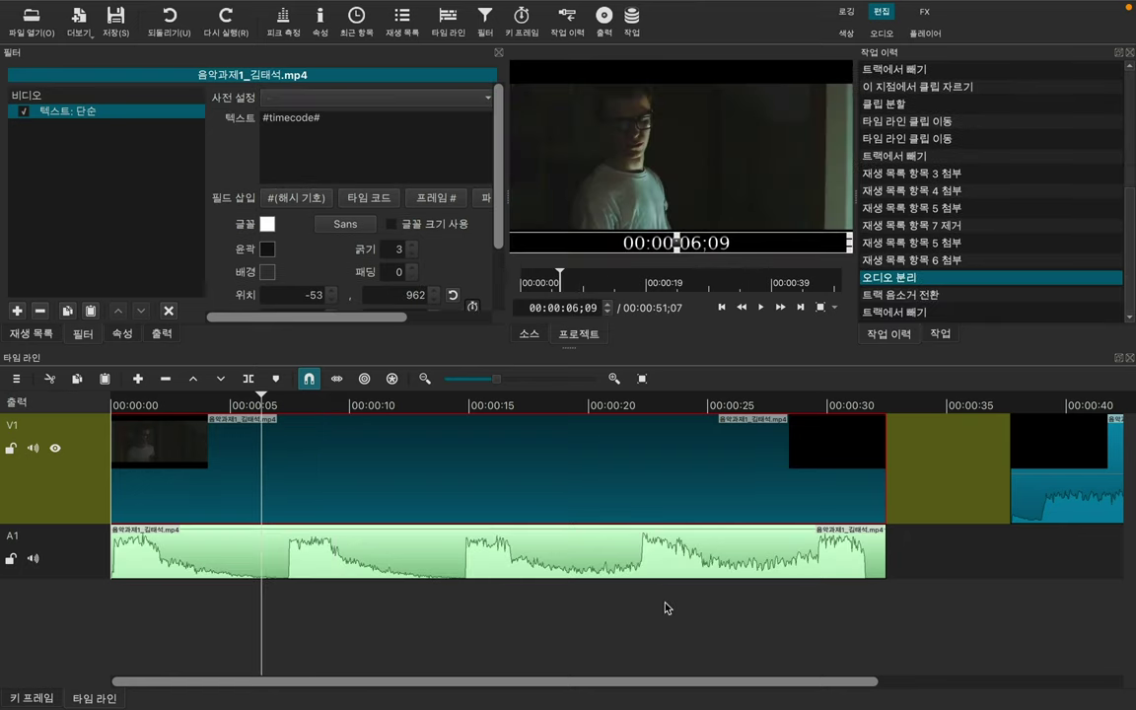
{"action": "left_click", "coordinate": [395, 131]}
{"action": "key", "text": "BackSpace"}
{"action": "key", "text": "BackSpace"}
{"action": "key", "text": "BackSpace"}
{"action": "key", "text": "BackSpace"}
{"action": "key", "text": "BackSpace"}
{"action": "key", "text": "BackSpace"}
{"action": "key", "text": "BackSpace"}
{"action": "key", "text": "BackSpace"}
{"action": "key", "text": "BackSpace"}
{"action": "key", "text": "BackSpace"}
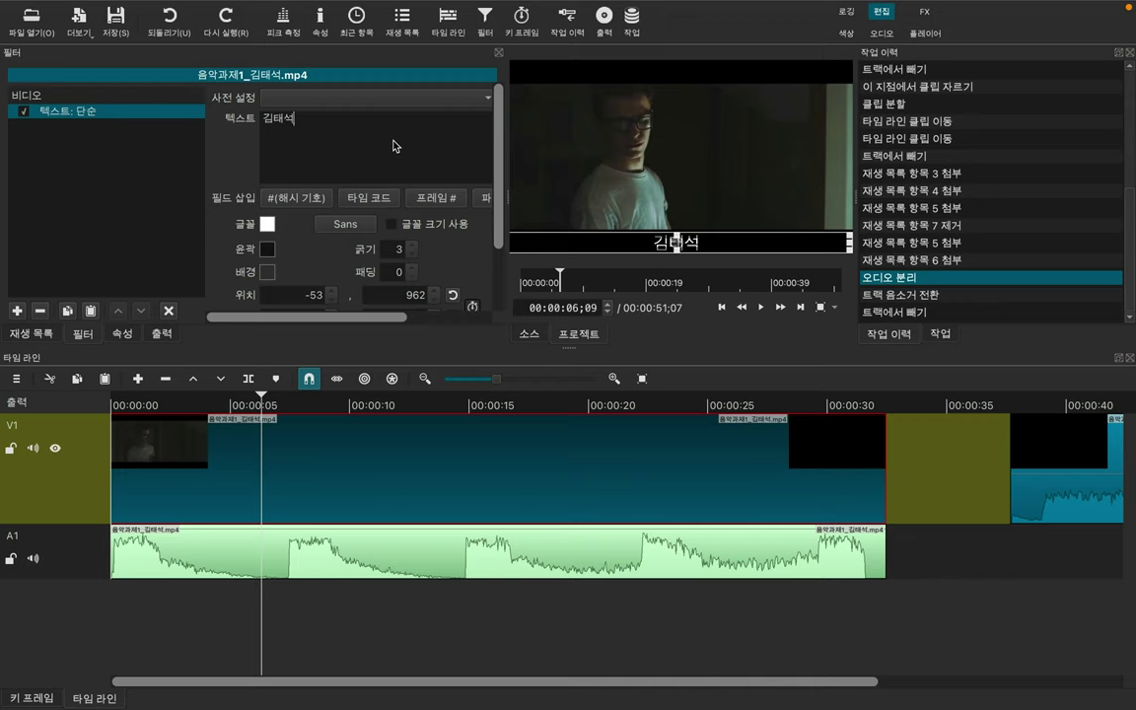
Step: Apply the 아래에서 슬라이드 인 preset and shrink the caption box to a bottom strip
{"action": "left_click", "coordinate": [472, 102]}
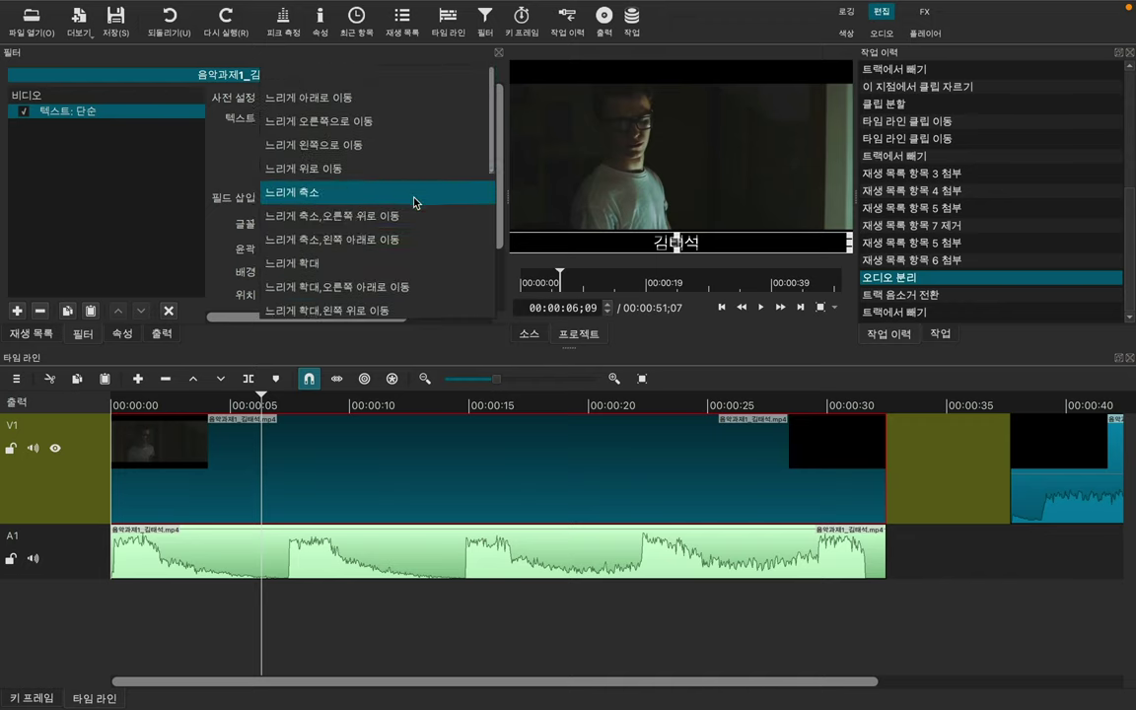
{"action": "scroll", "coordinate": [414, 202], "scroll_direction": "down", "scroll_amount": 6}
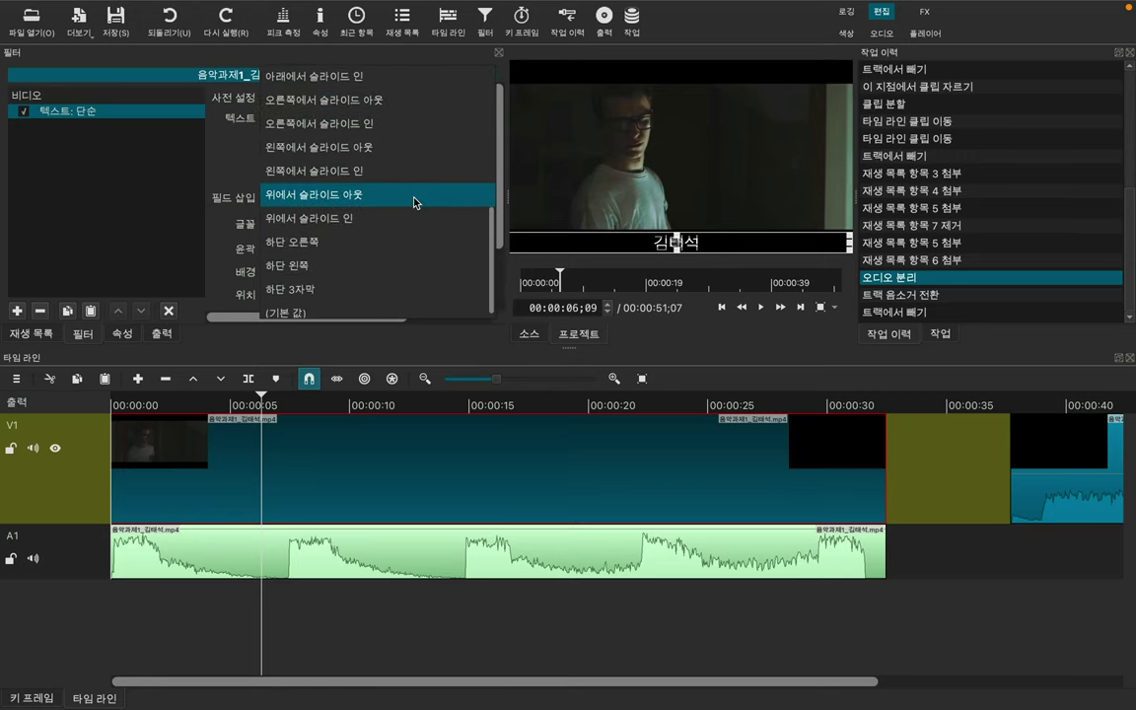
{"action": "scroll", "coordinate": [392, 199], "scroll_direction": "up", "scroll_amount": 4}
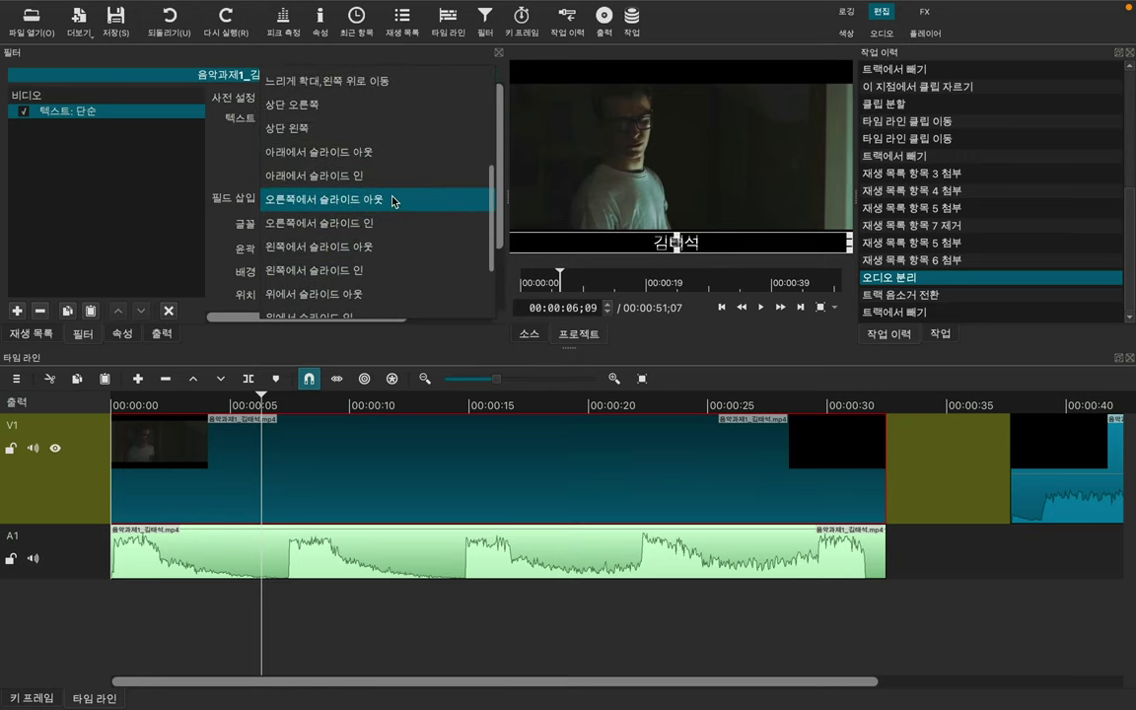
{"action": "scroll", "coordinate": [399, 150], "scroll_direction": "up", "scroll_amount": 5}
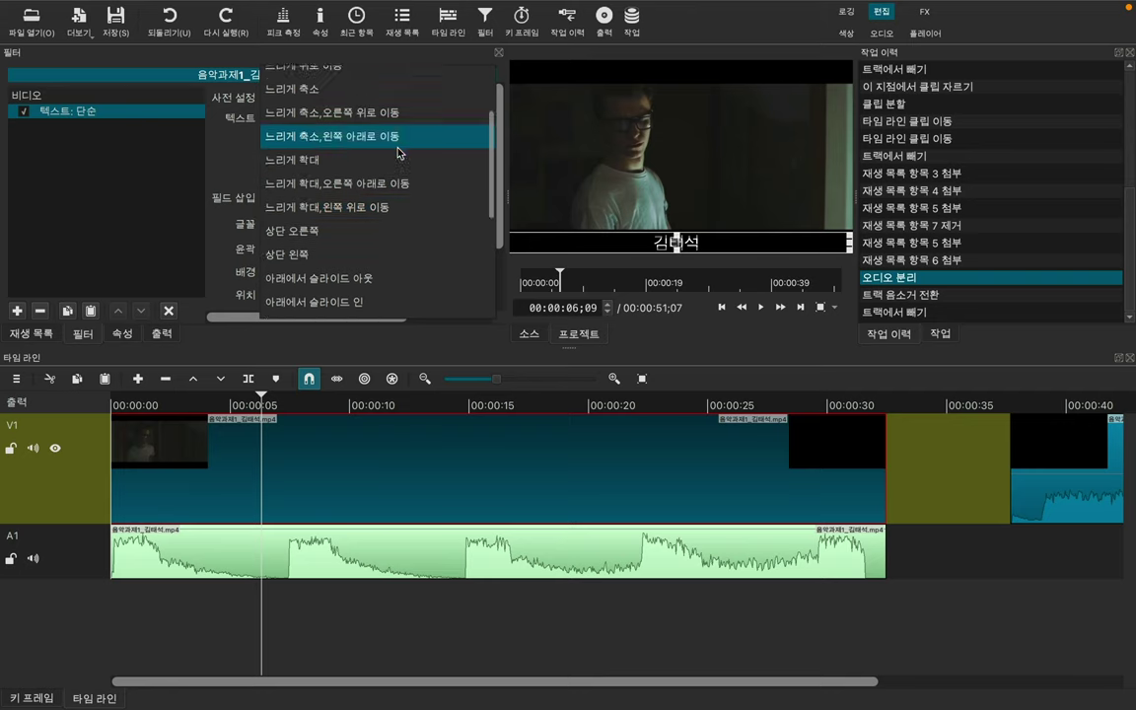
{"action": "scroll", "coordinate": [398, 152], "scroll_direction": "down", "scroll_amount": 7}
{"action": "scroll", "coordinate": [399, 152], "scroll_direction": "down", "scroll_amount": 1}
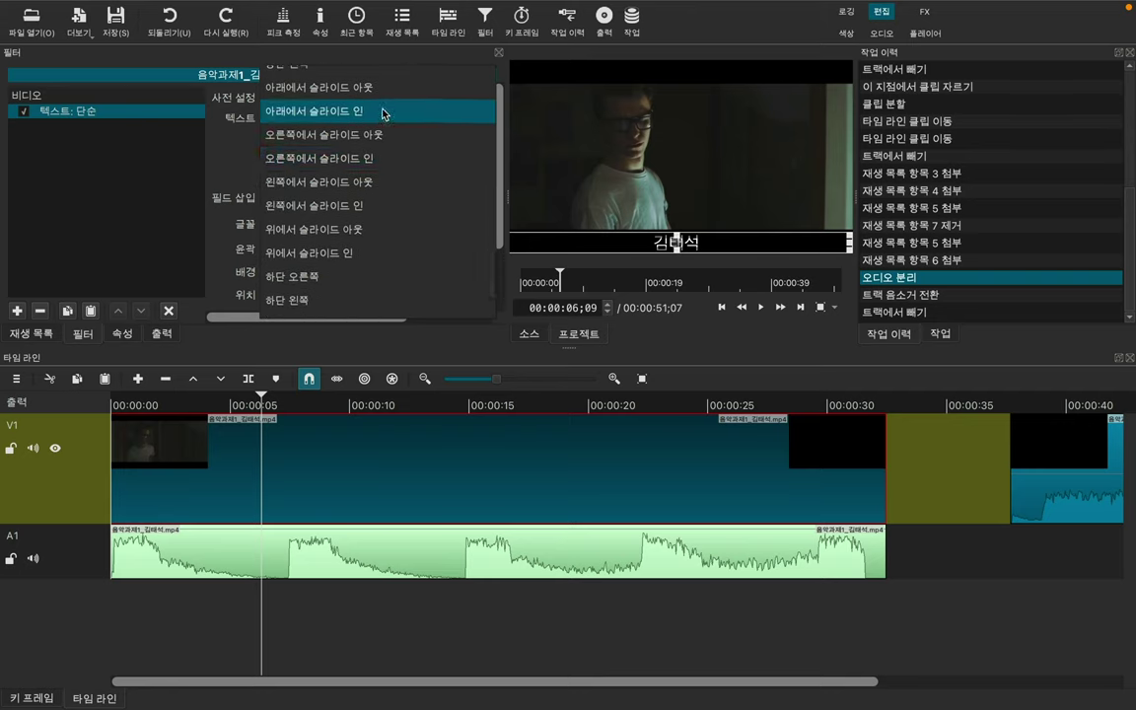
{"action": "left_click", "coordinate": [383, 114]}
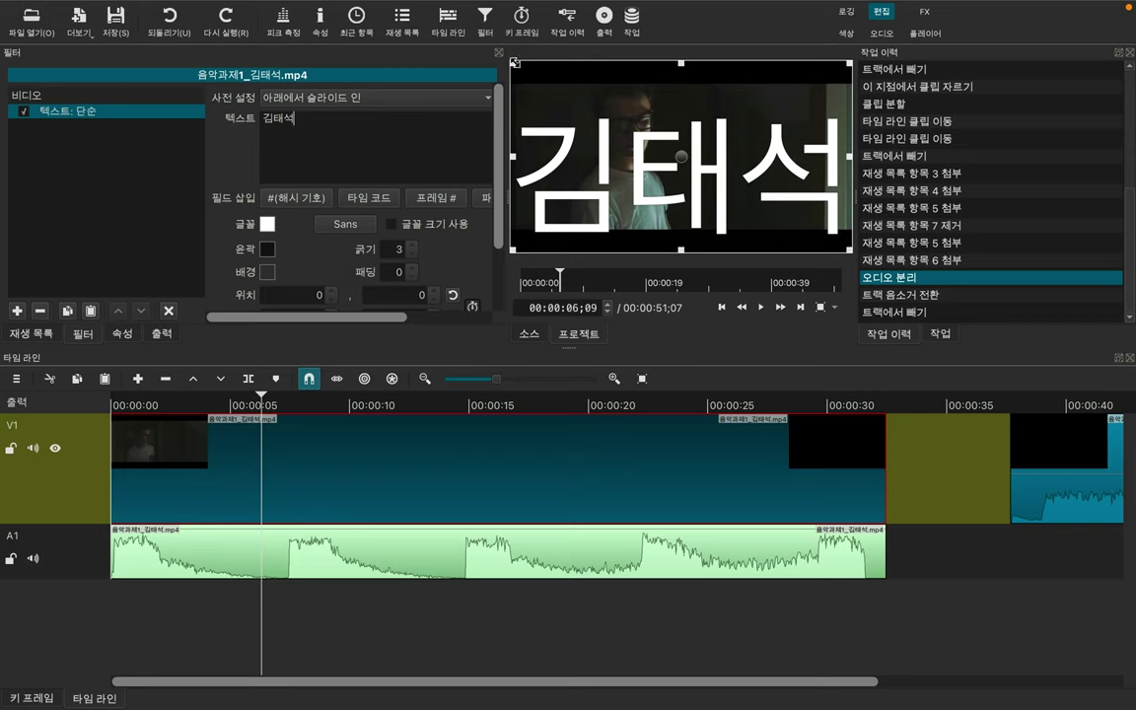
{"action": "left_click_drag", "start_coordinate": [515, 62], "coordinate": [512, 246]}
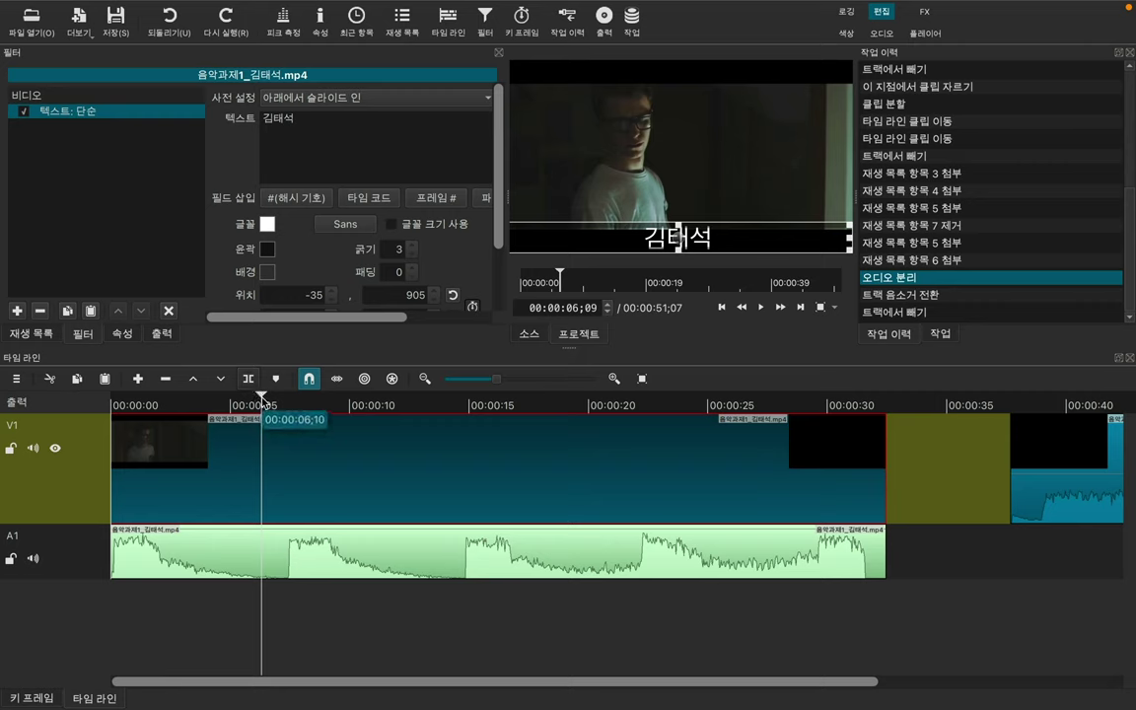
{"action": "left_click_drag", "start_coordinate": [153, 404], "coordinate": [104, 398]}
{"action": "key", "text": "space"}
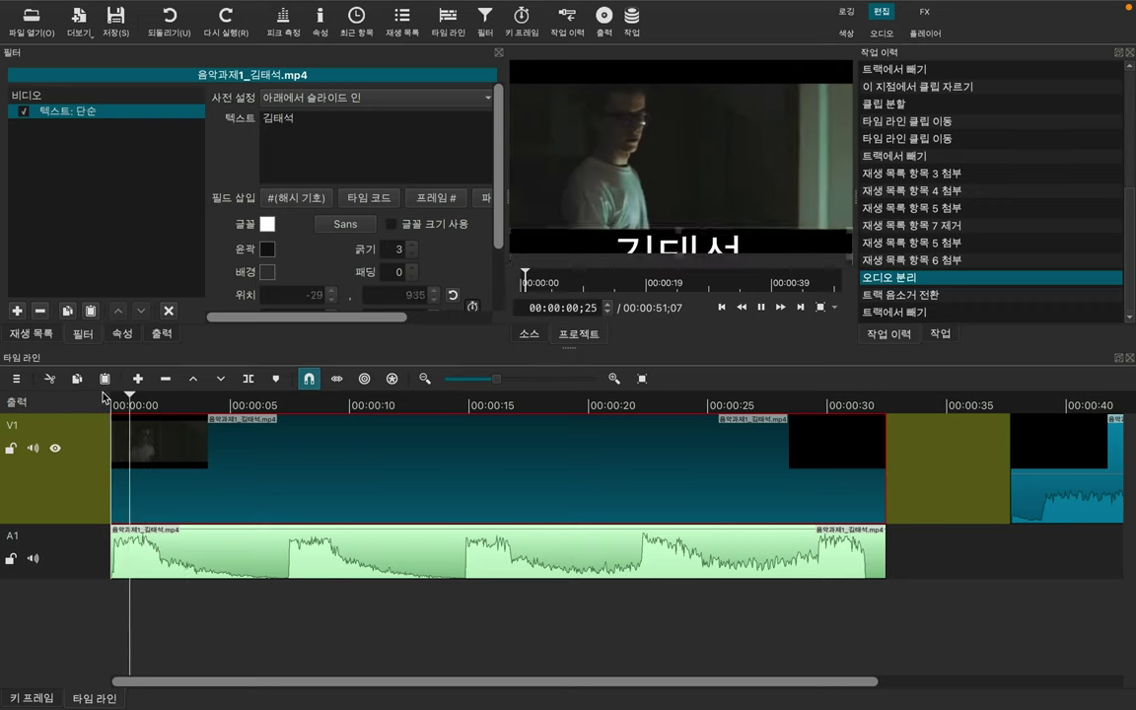
{"action": "key", "text": "space"}
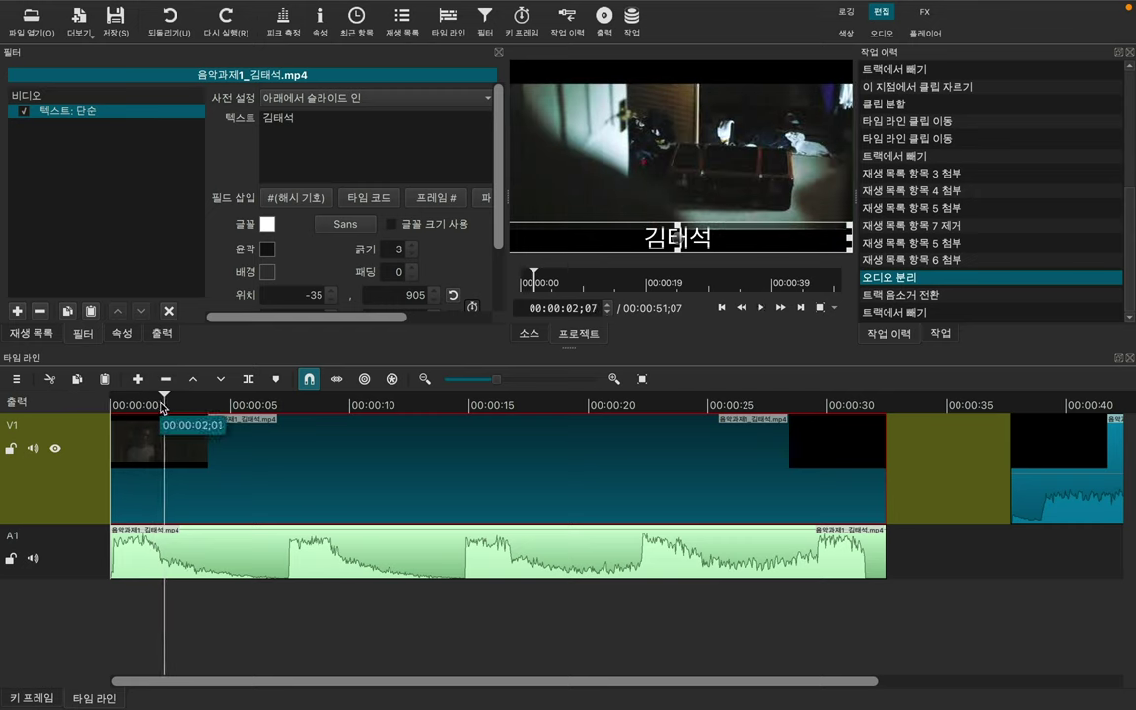
{"action": "left_click_drag", "start_coordinate": [117, 397], "coordinate": [90, 357]}
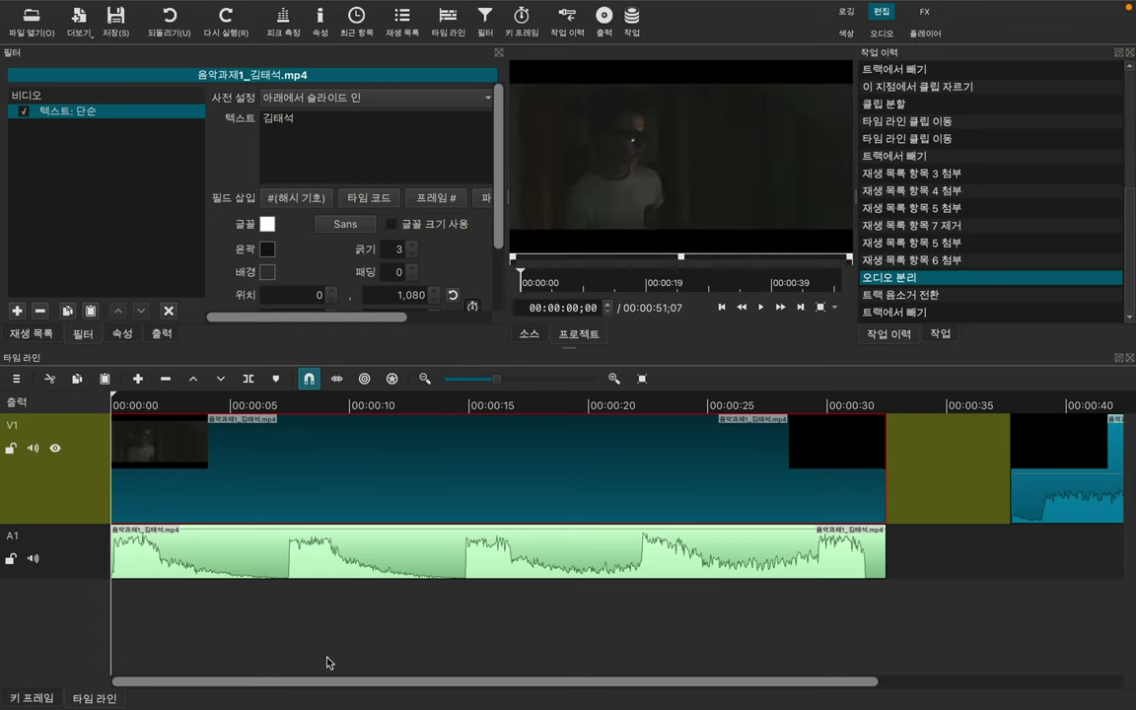
{"action": "key", "text": "space"}
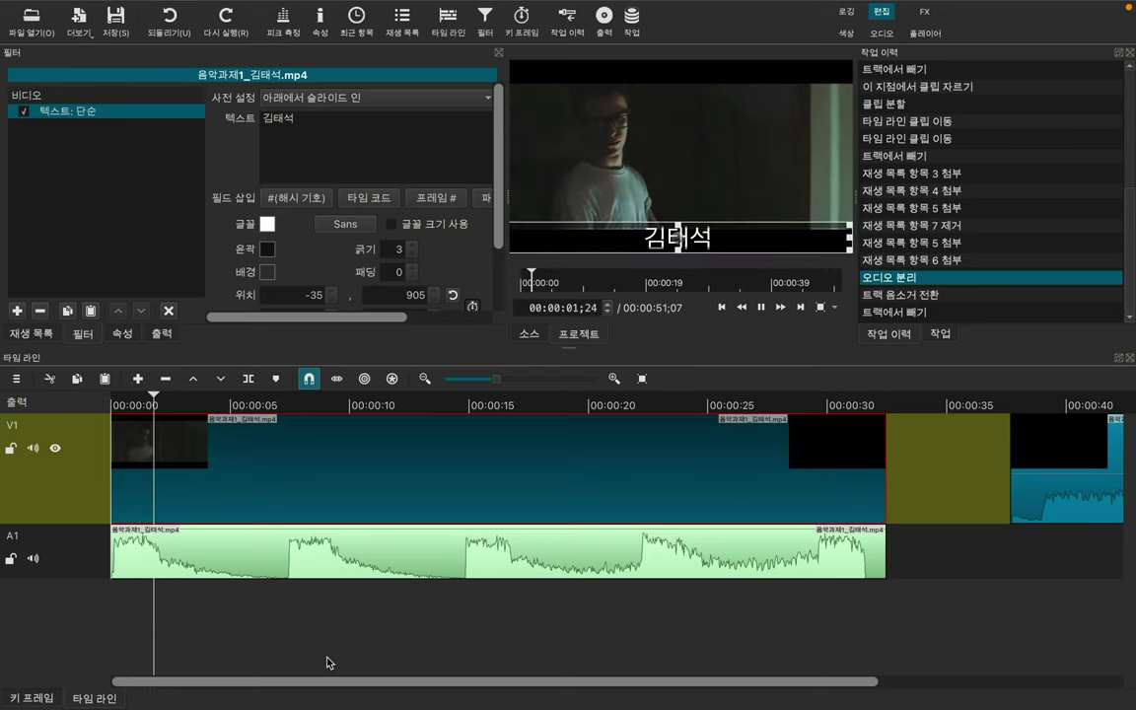
{"action": "key", "text": "space"}
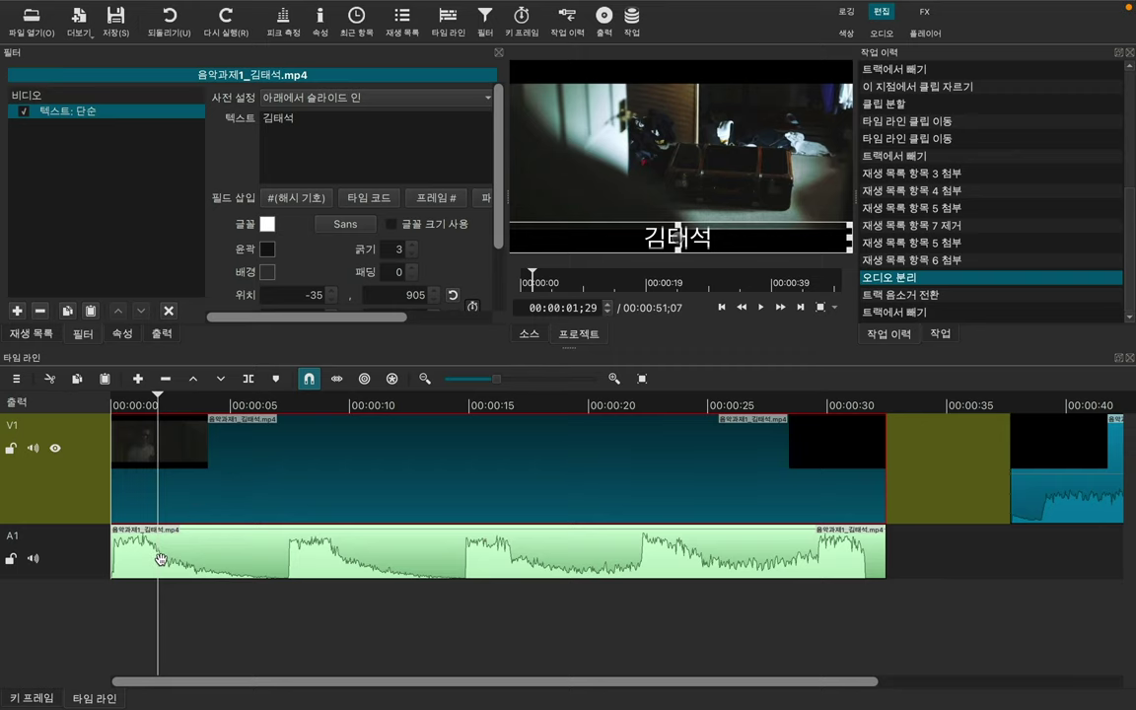
Step: In the Keyframes view near 3 seconds, enable keyframes for the caption's position and size
{"action": "left_click", "coordinate": [522, 24]}
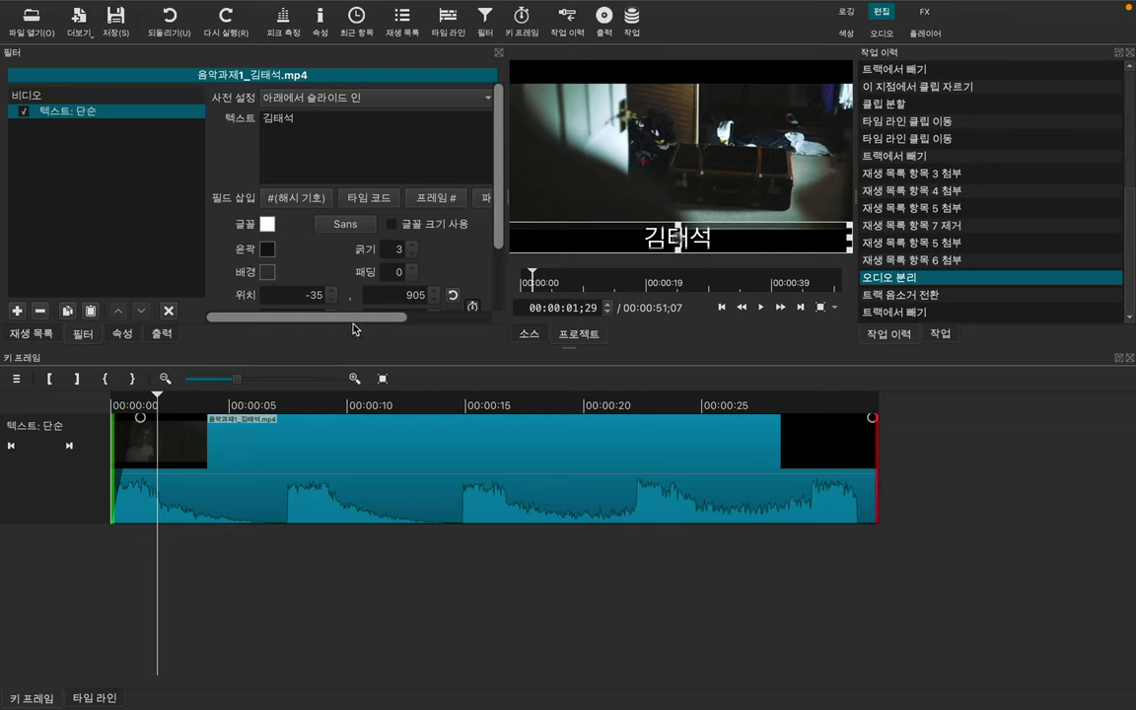
{"action": "left_click_drag", "start_coordinate": [355, 328], "coordinate": [380, 323]}
{"action": "left_click_drag", "start_coordinate": [158, 399], "coordinate": [196, 402]}
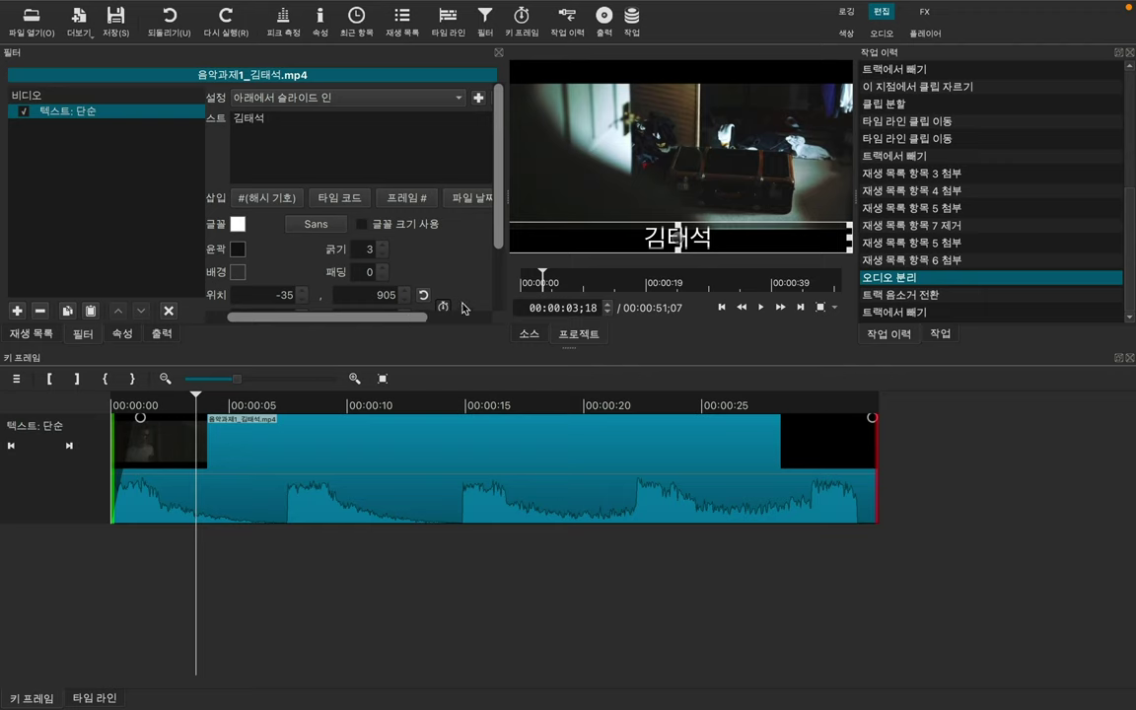
{"action": "left_click_drag", "start_coordinate": [500, 225], "coordinate": [500, 272]}
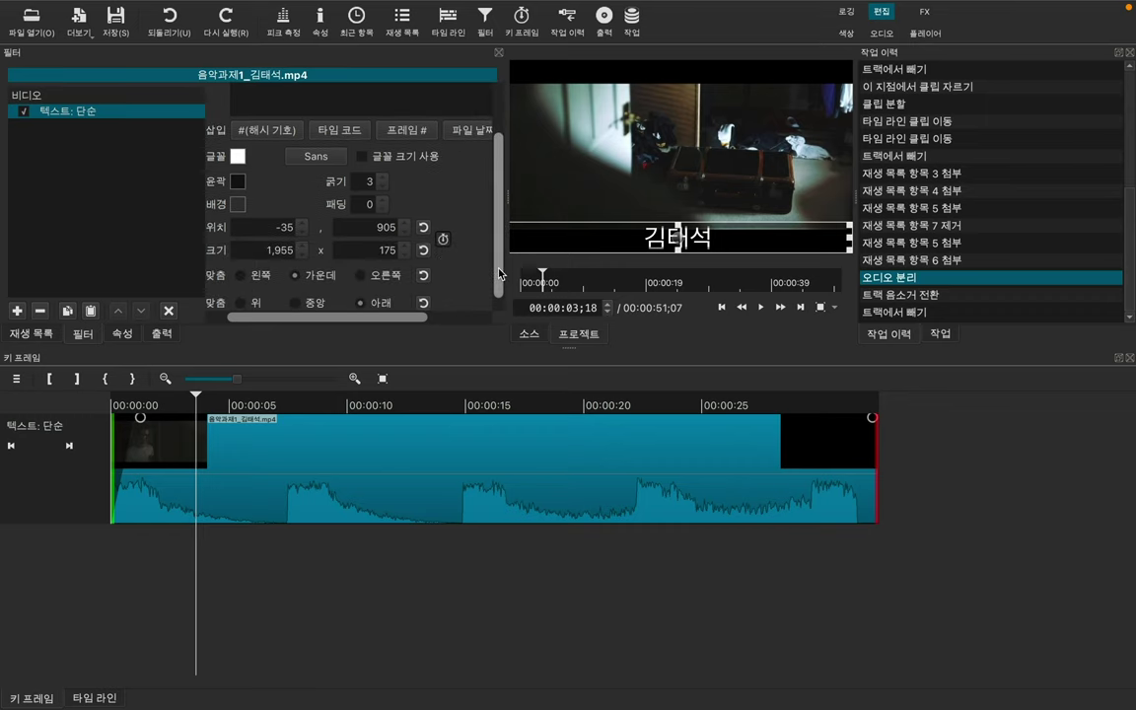
{"action": "left_click", "coordinate": [443, 240]}
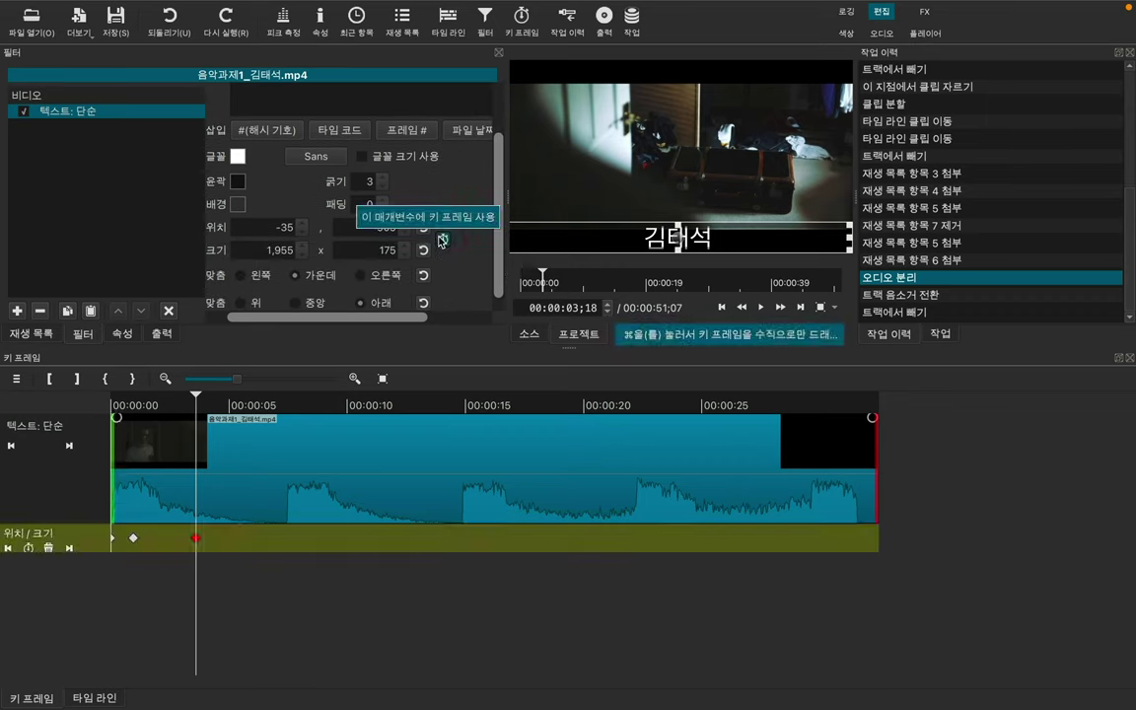
Step: Add a keyframe and drag the slide-in end keyframe to about 00:00:03;19
{"action": "left_click", "coordinate": [134, 540]}
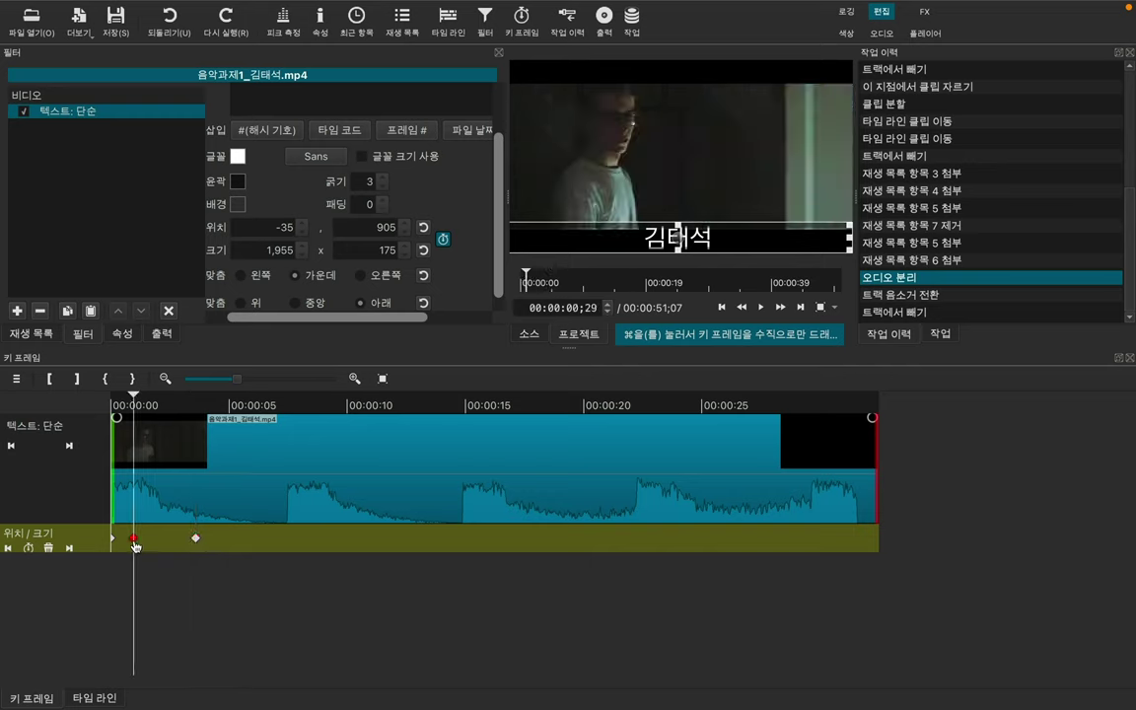
{"action": "double_click", "coordinate": [207, 538]}
{"action": "left_click", "coordinate": [134, 540]}
{"action": "left_click_drag", "start_coordinate": [134, 539], "coordinate": [146, 538]}
{"action": "left_click", "coordinate": [210, 463]}
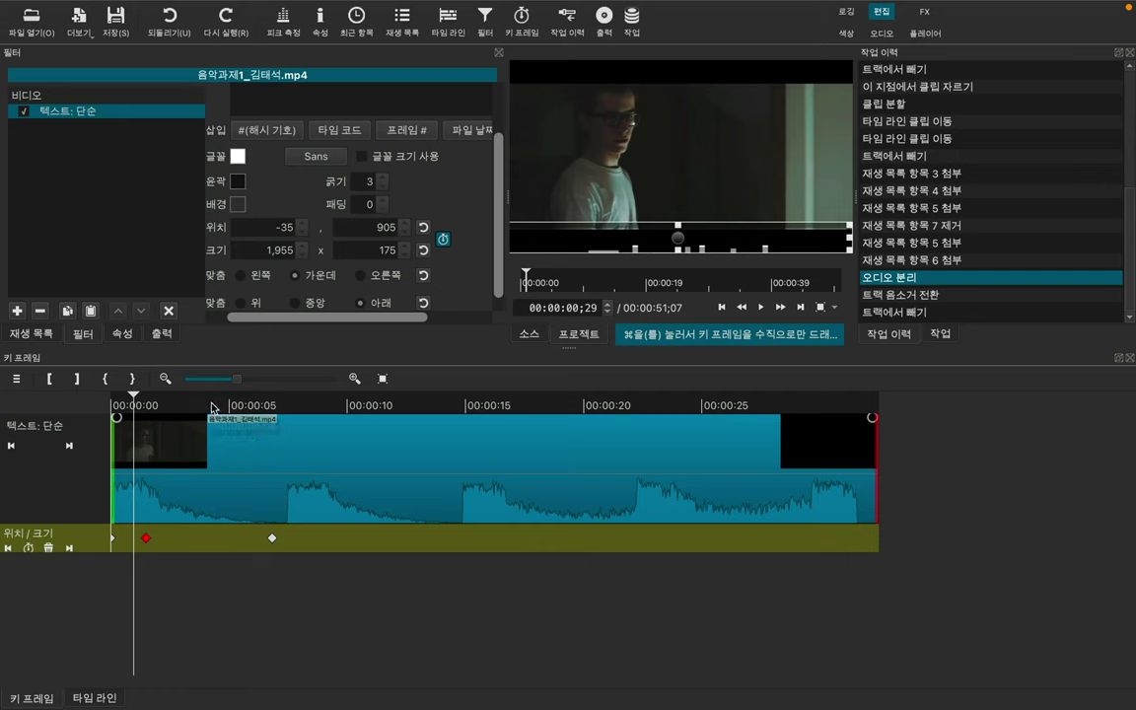
{"action": "left_click", "coordinate": [203, 443]}
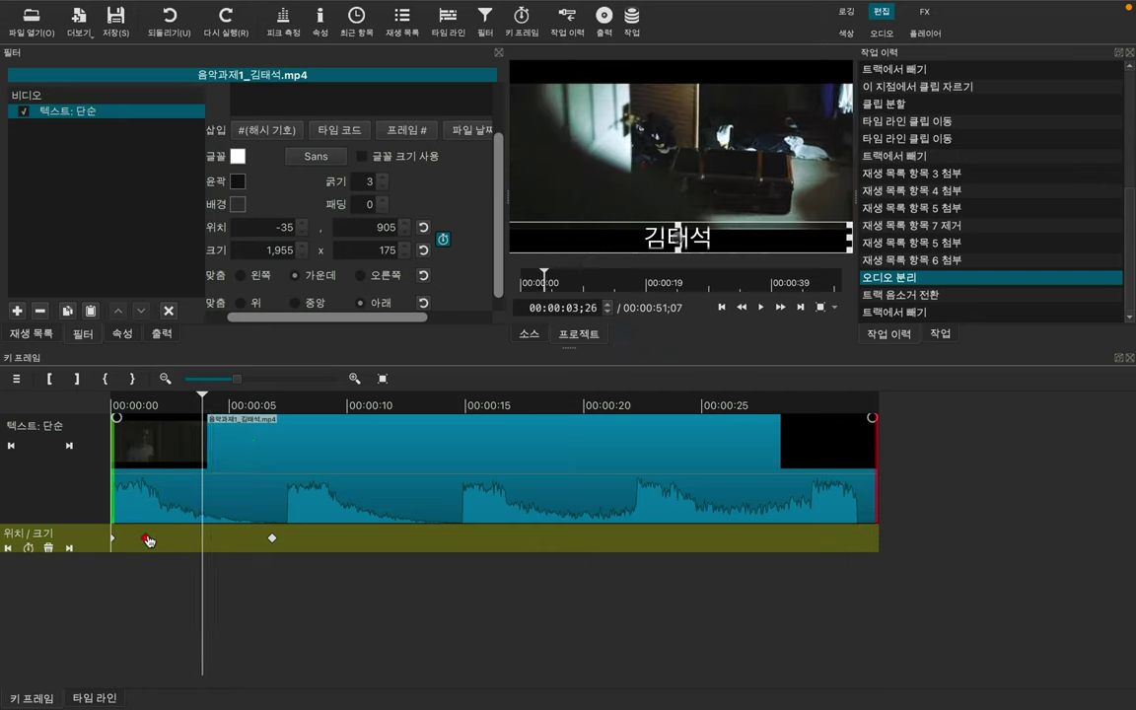
{"action": "left_click_drag", "start_coordinate": [148, 539], "coordinate": [203, 545]}
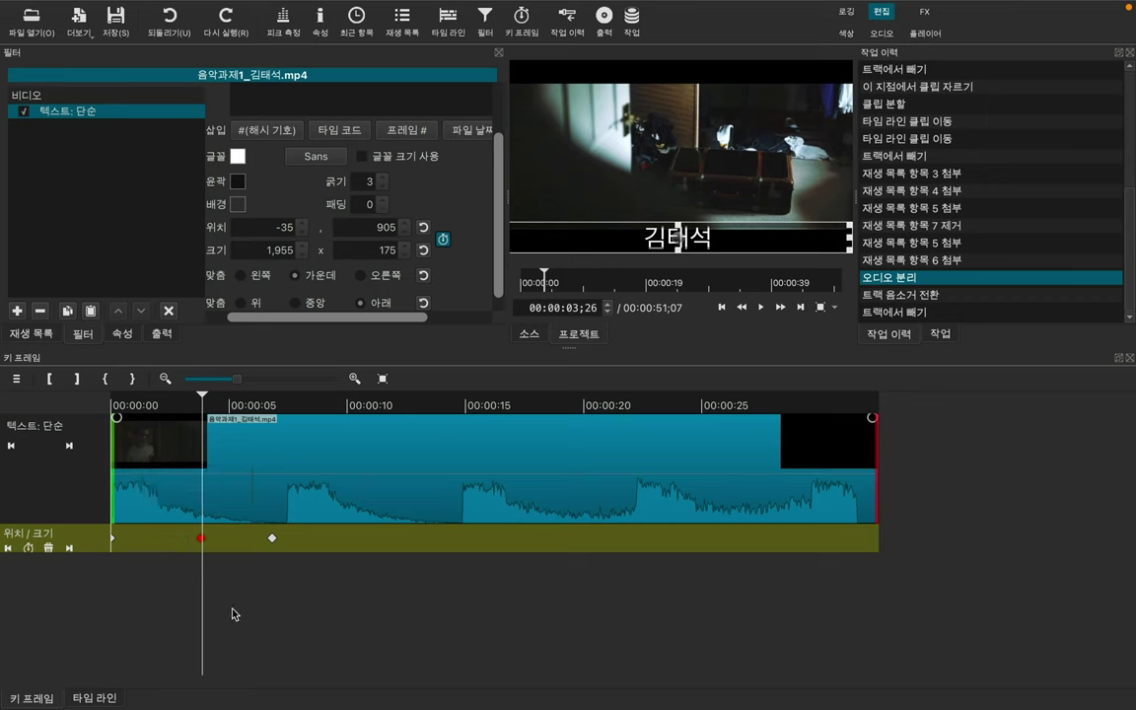
Step: Back in the timeline, play to about 00:00:08;19 and split the V1 clip there
{"action": "left_click", "coordinate": [446, 37]}
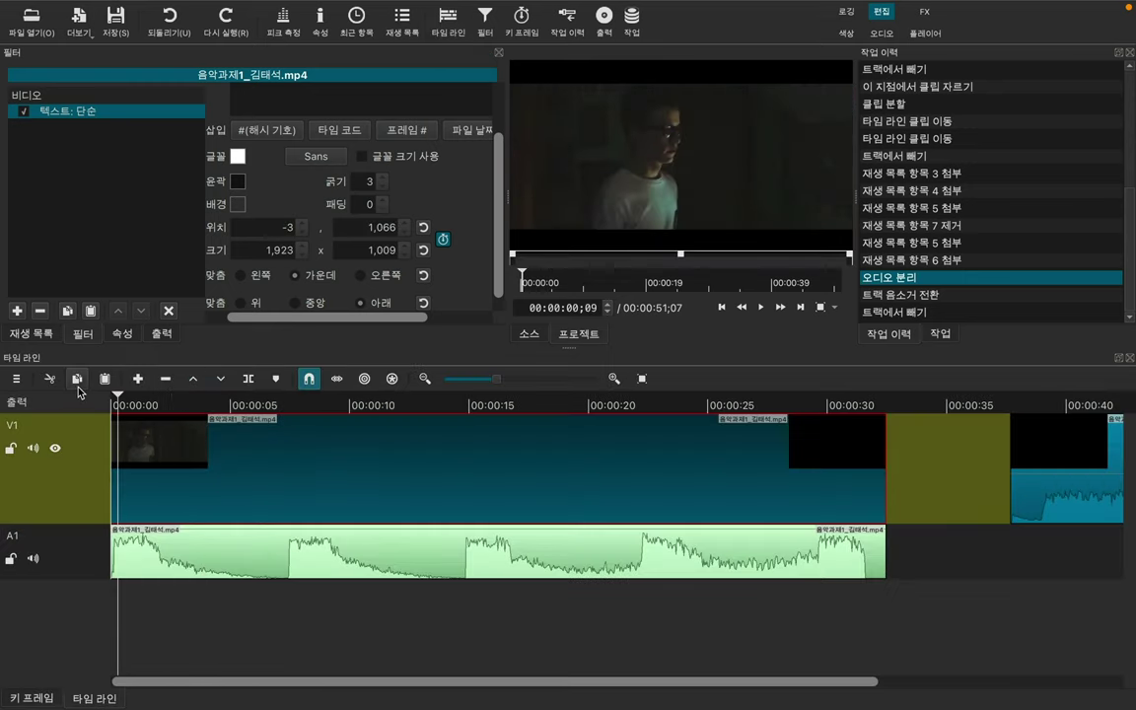
{"action": "key", "text": "space"}
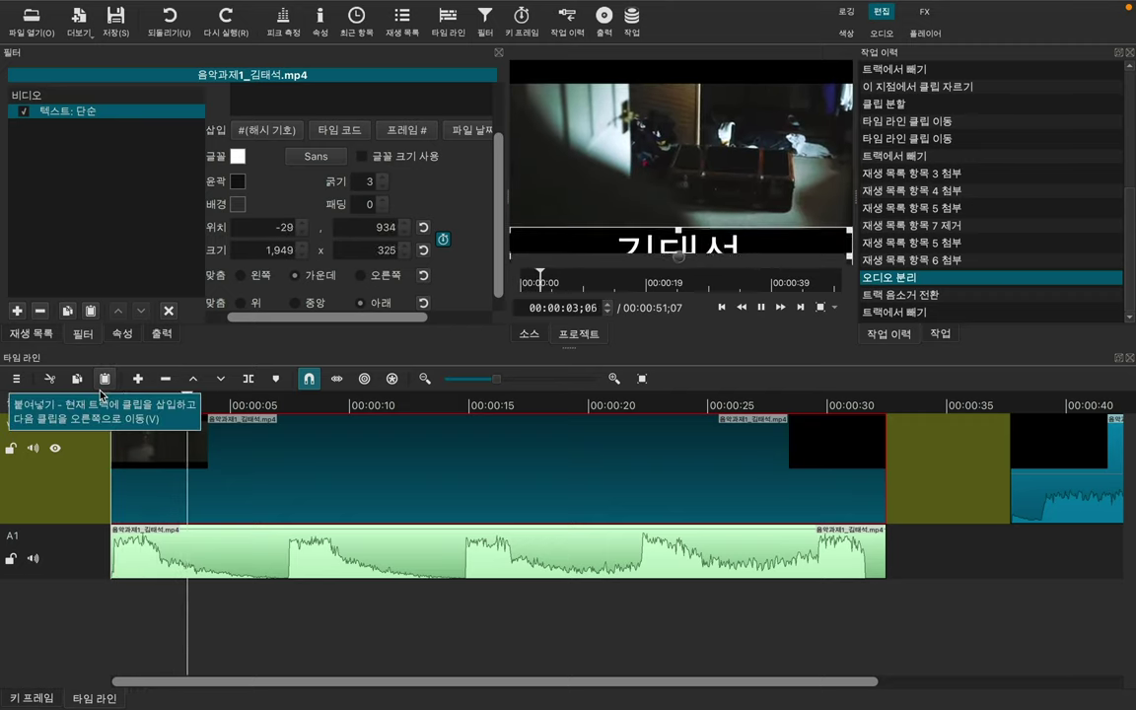
{"action": "key", "text": "space"}
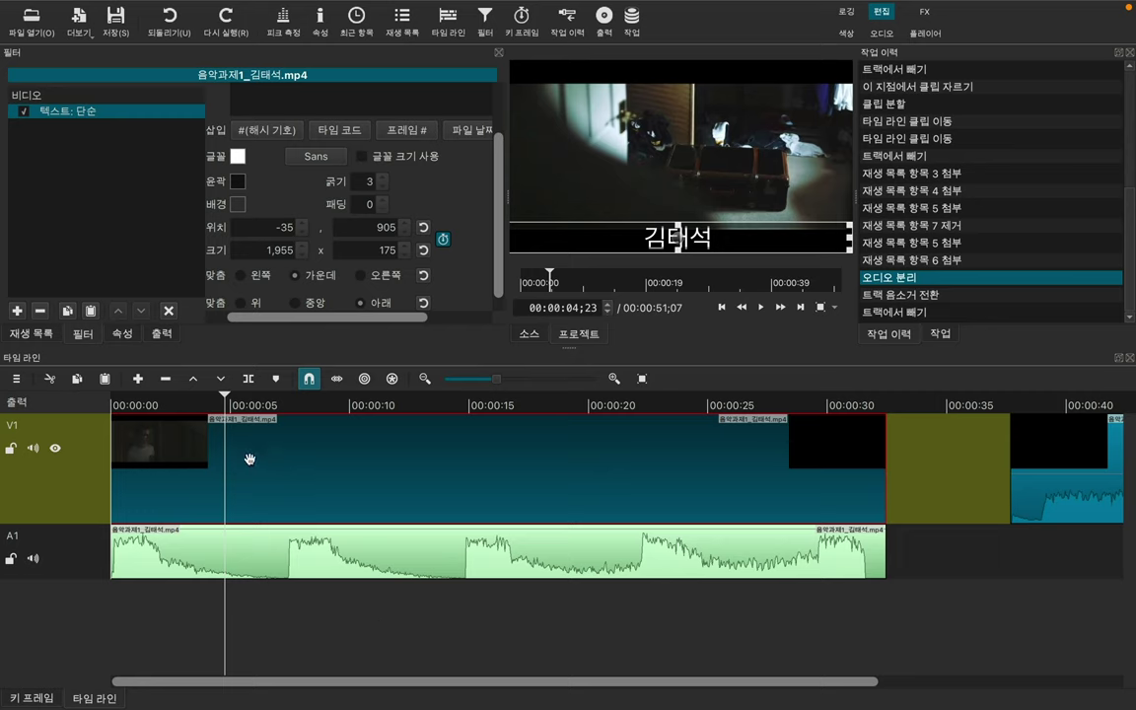
{"action": "key", "text": "space"}
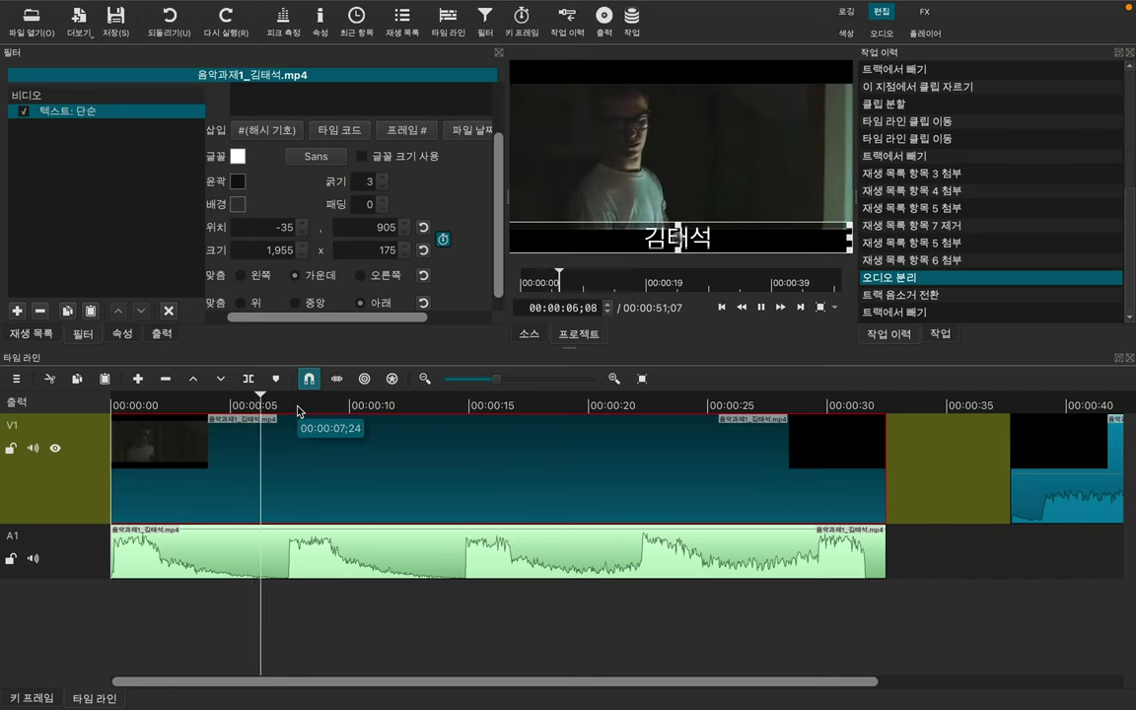
{"action": "key", "text": "space"}
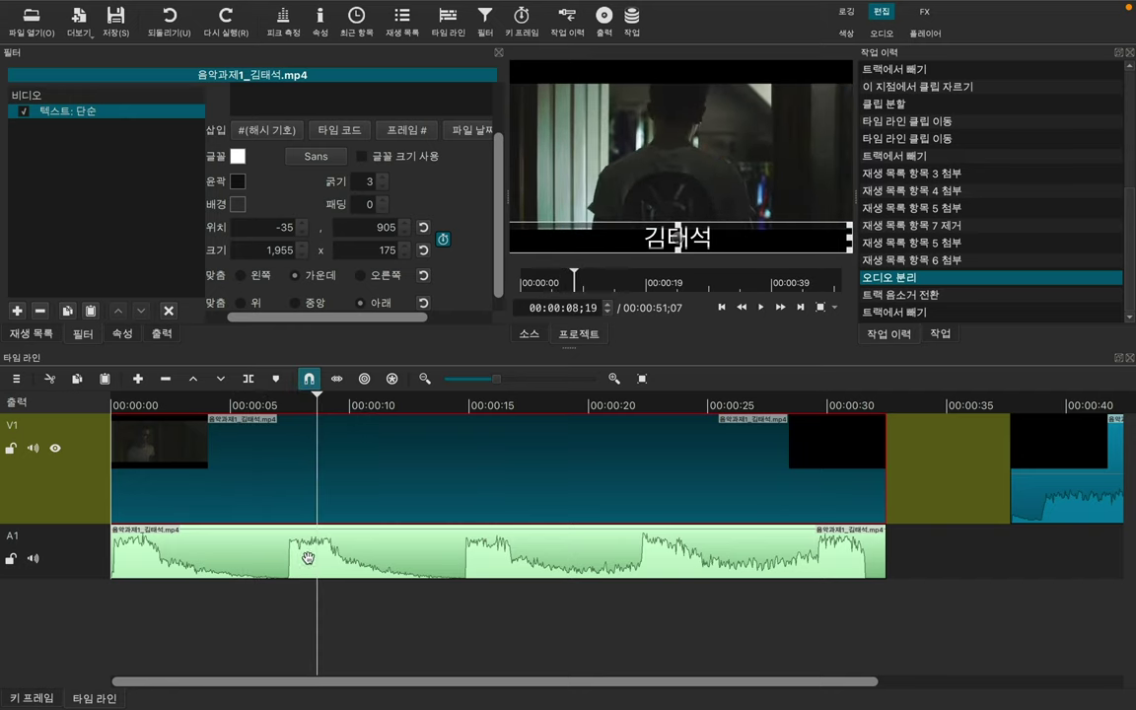
{"action": "key", "text": "s"}
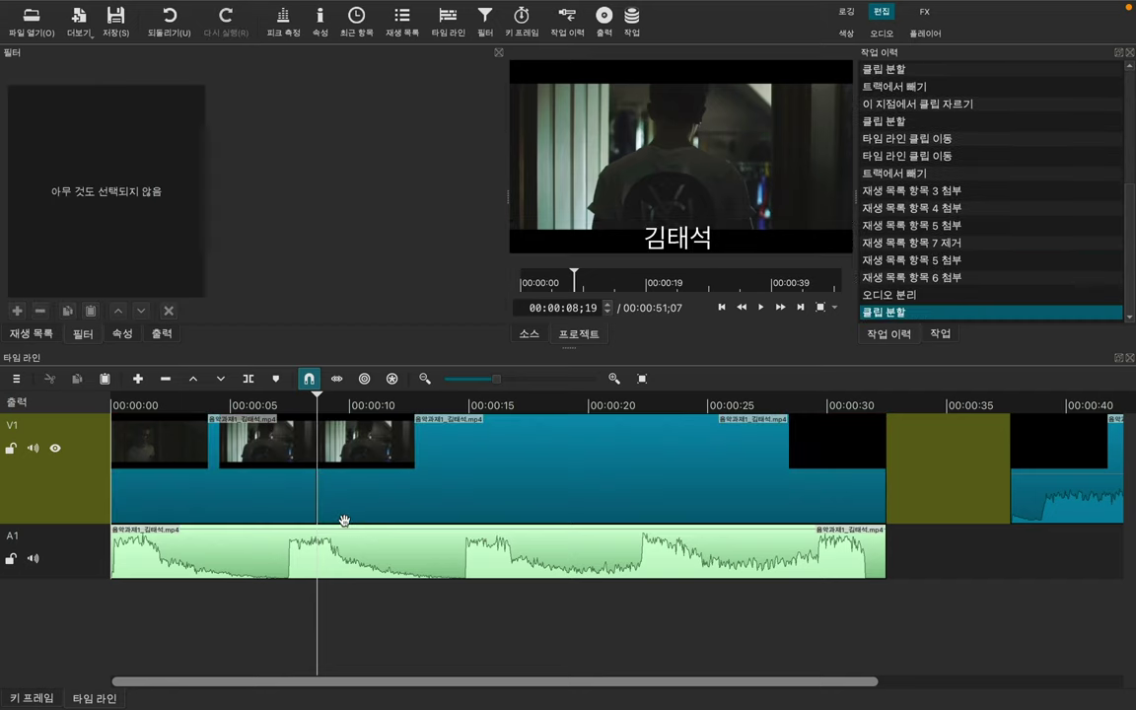
Step: Select the V1 clip after the split and remove its 텍스트: 단순 filter
{"action": "left_click", "coordinate": [411, 474]}
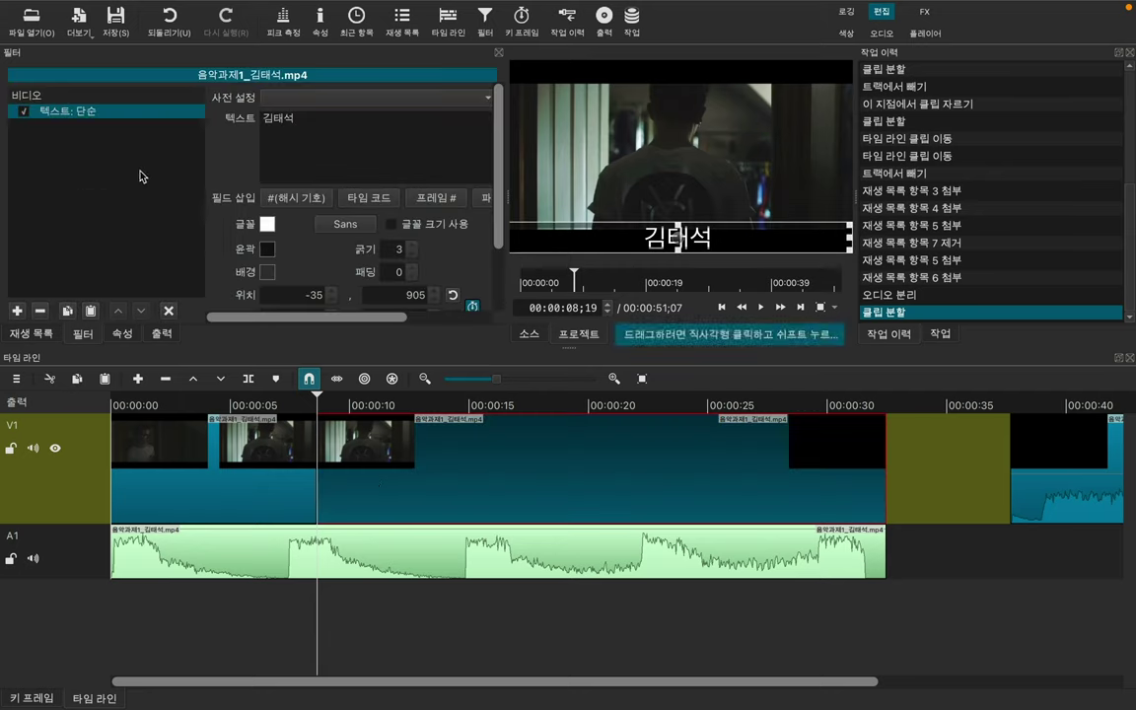
{"action": "left_click", "coordinate": [244, 446]}
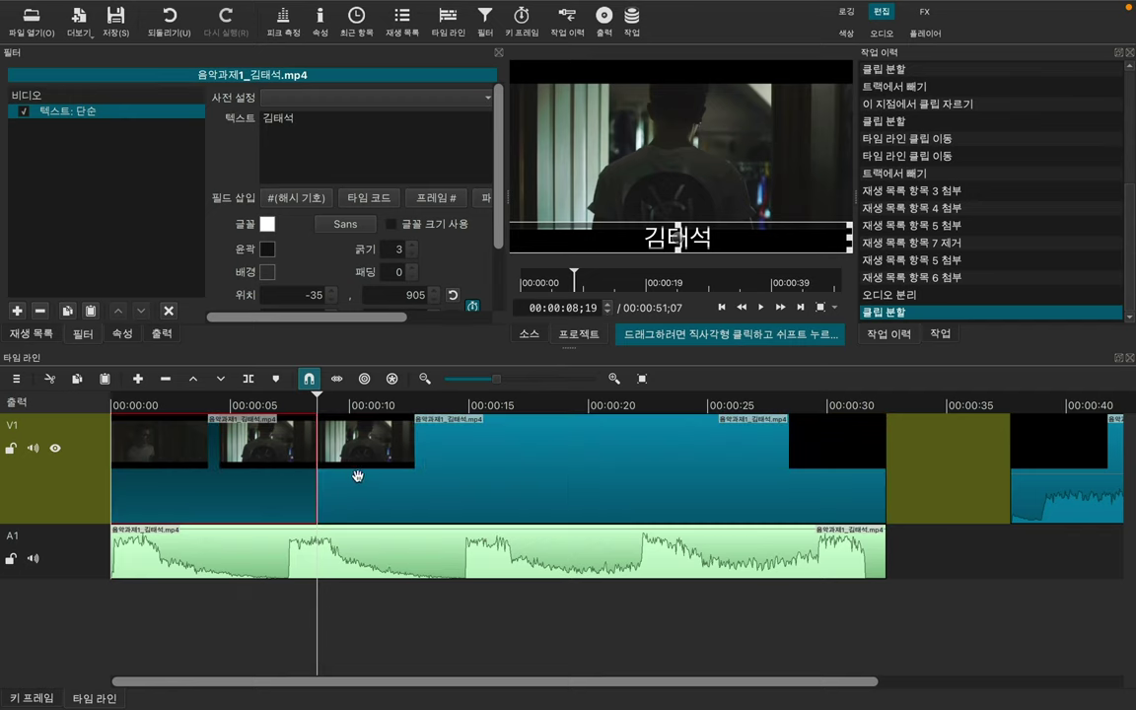
{"action": "left_click", "coordinate": [380, 485]}
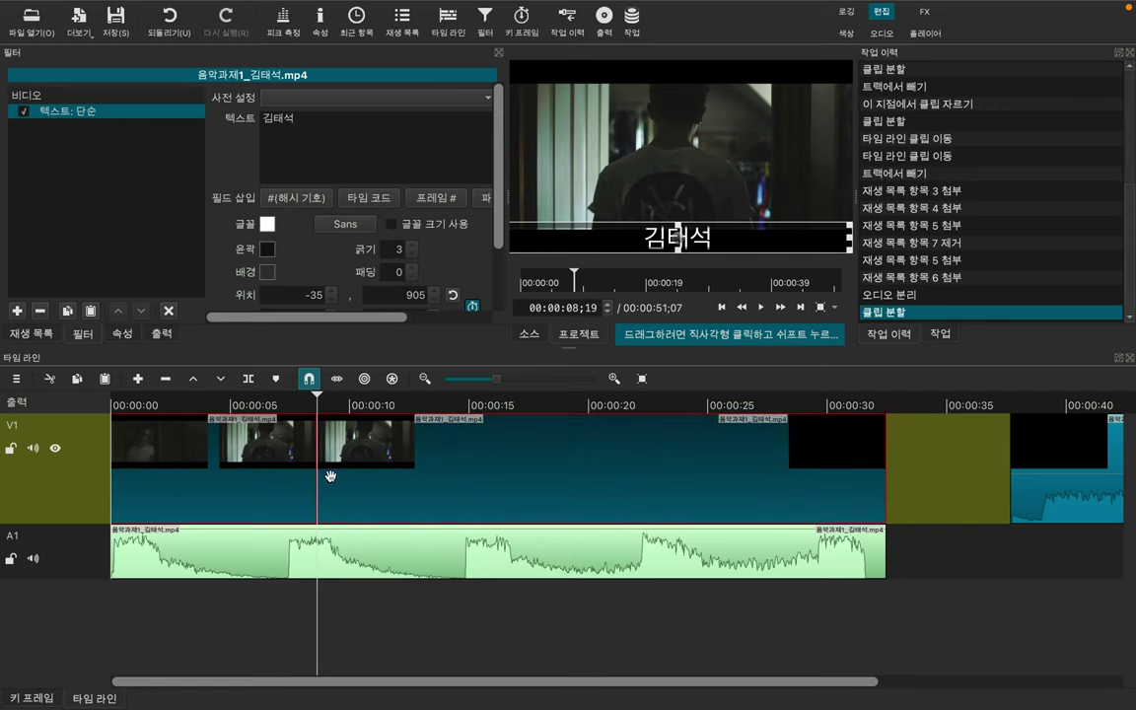
{"action": "left_click", "coordinate": [379, 623]}
{"action": "left_click", "coordinate": [305, 617]}
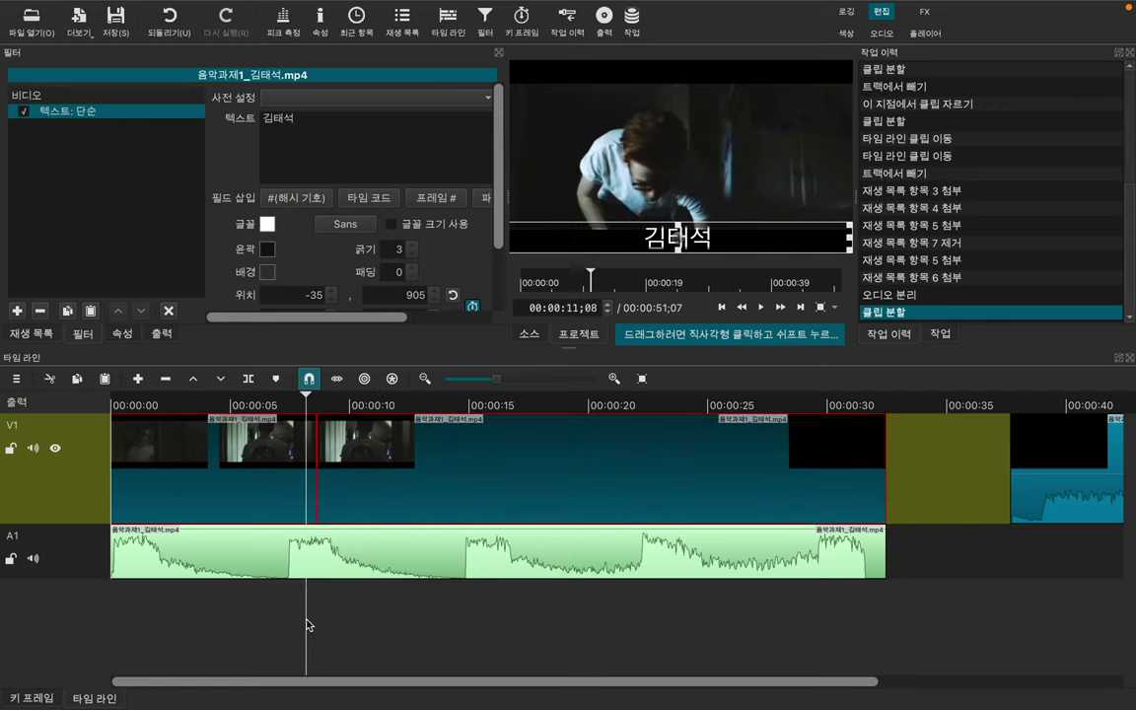
{"action": "left_click", "coordinate": [338, 571]}
{"action": "left_click", "coordinate": [399, 505]}
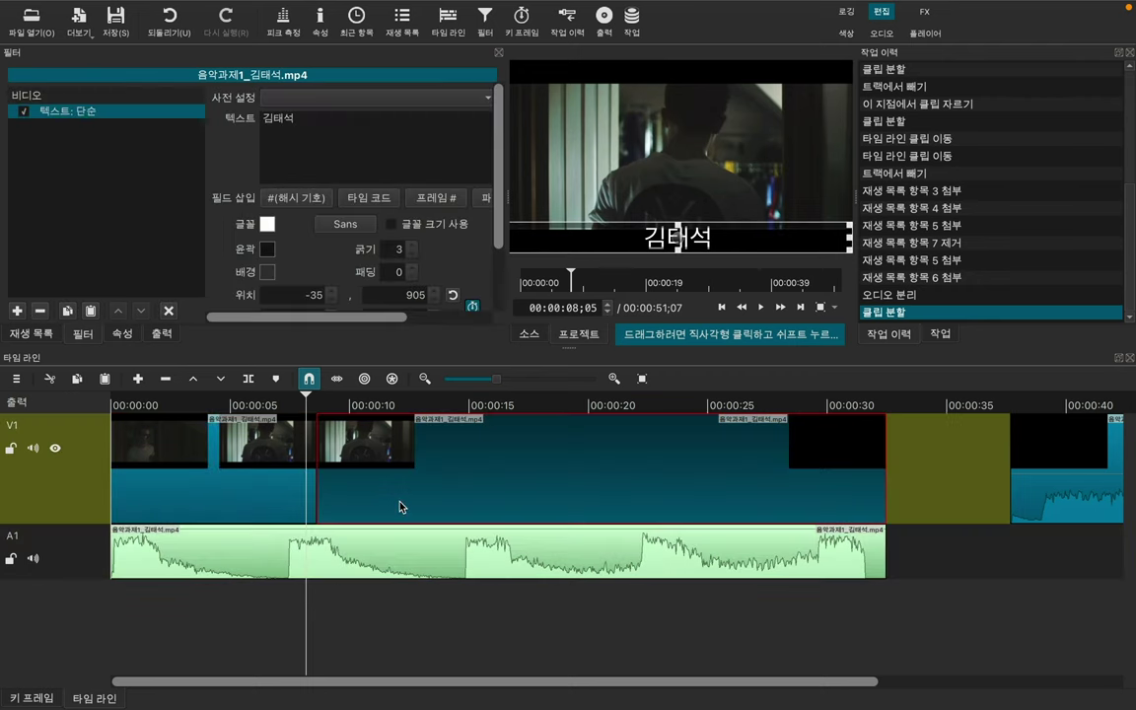
{"action": "left_click", "coordinate": [38, 312]}
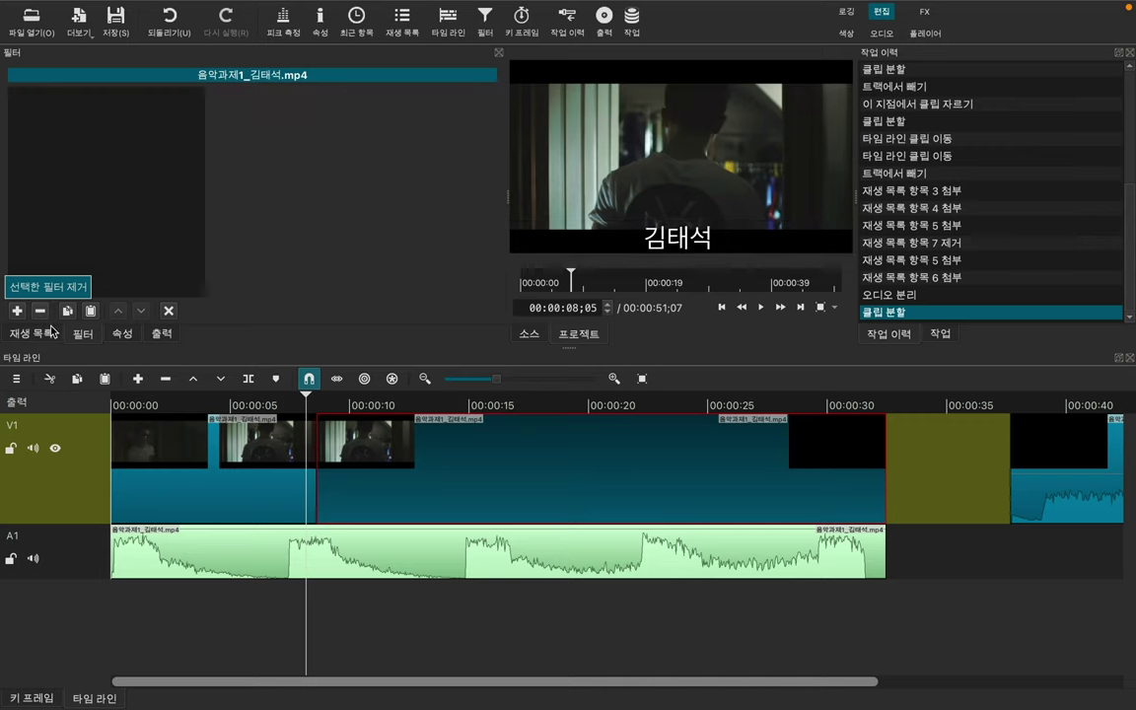
Step: Play from just before the split to confirm the caption ends there
{"action": "left_click", "coordinate": [290, 398]}
{"action": "left_click_drag", "start_coordinate": [290, 398], "coordinate": [274, 399]}
{"action": "key", "text": "space"}
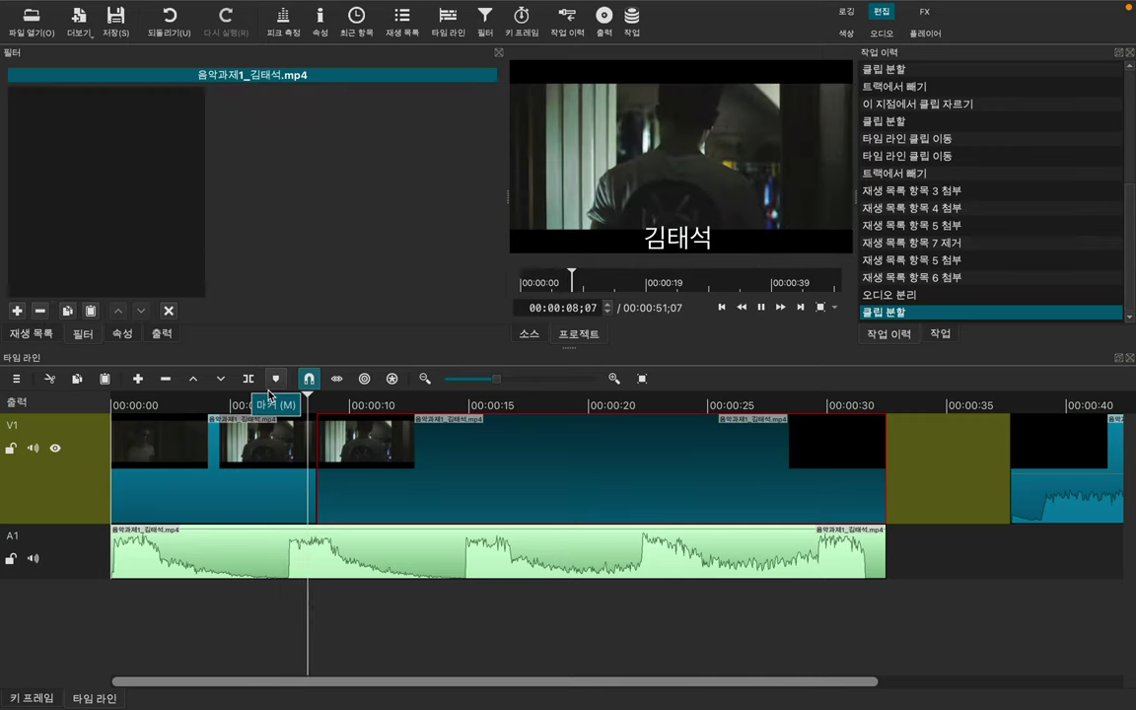
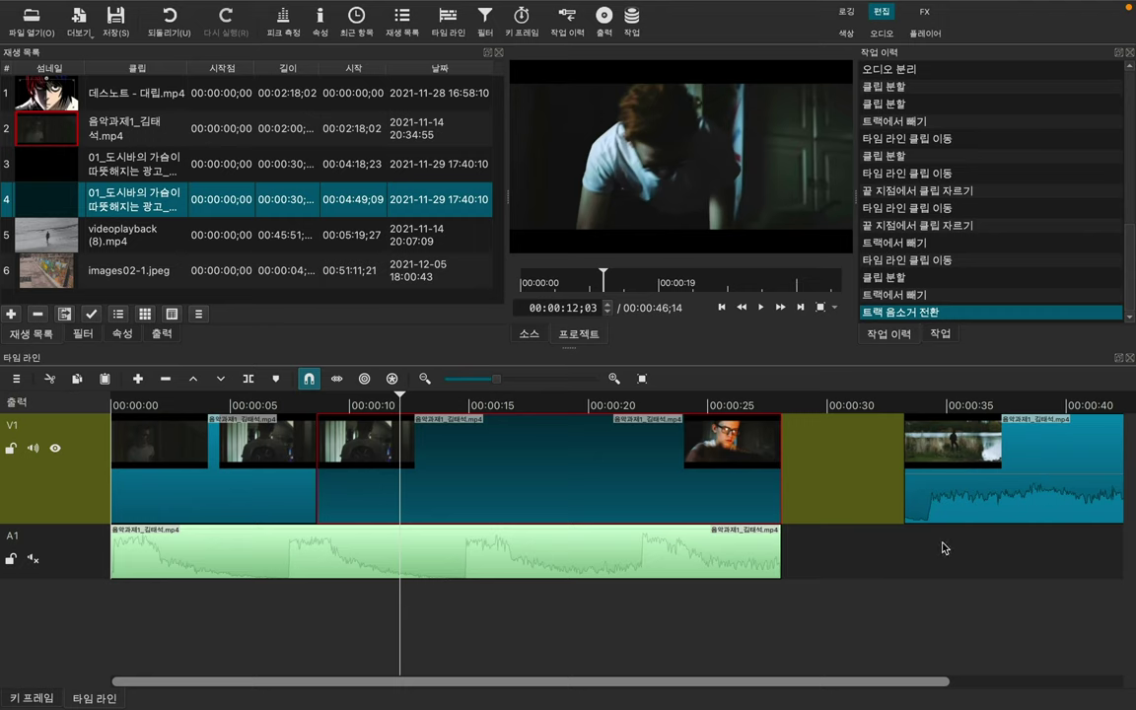
Step: Slide the last V1 clip left over the glasses shot to form a crossfade near 00:00:25
{"action": "left_click", "coordinate": [969, 497]}
{"action": "left_click_drag", "start_coordinate": [1020, 485], "coordinate": [844, 479]}
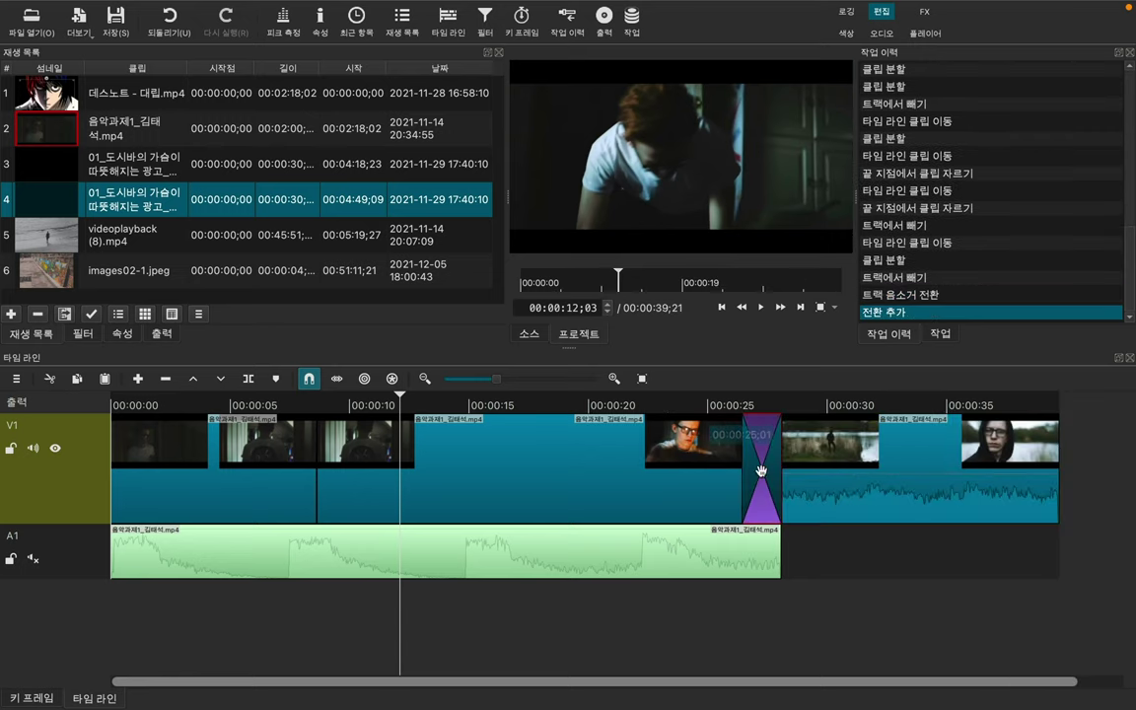
{"action": "left_click", "coordinate": [700, 400]}
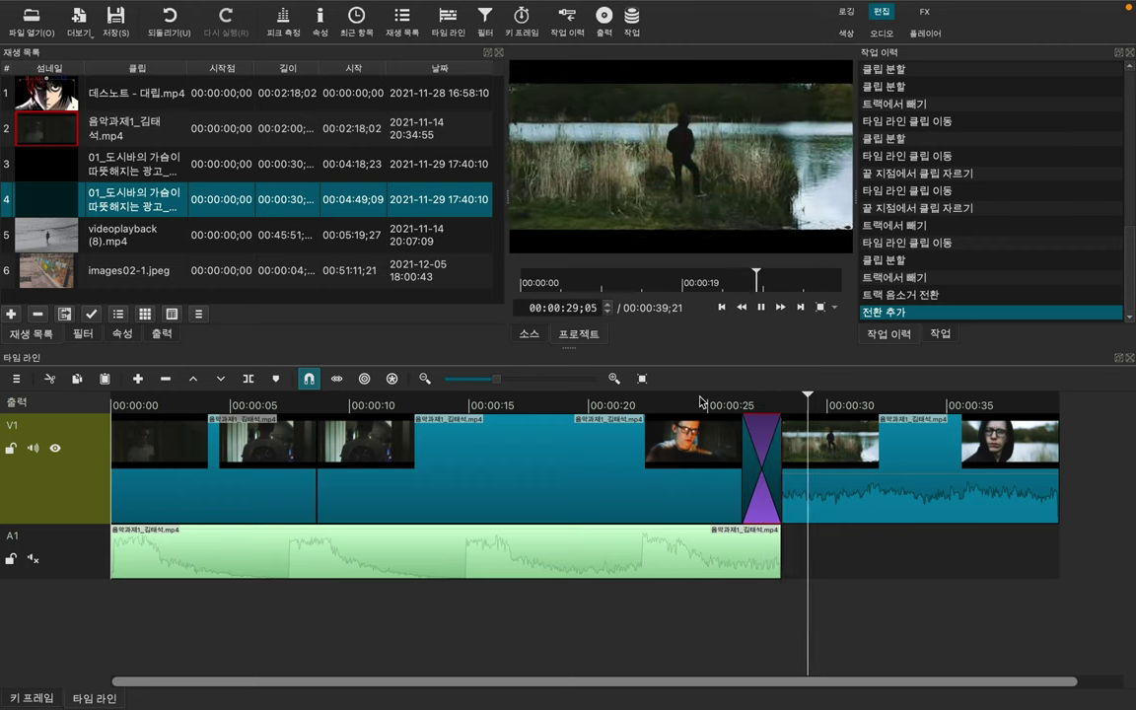
{"action": "key", "text": "space"}
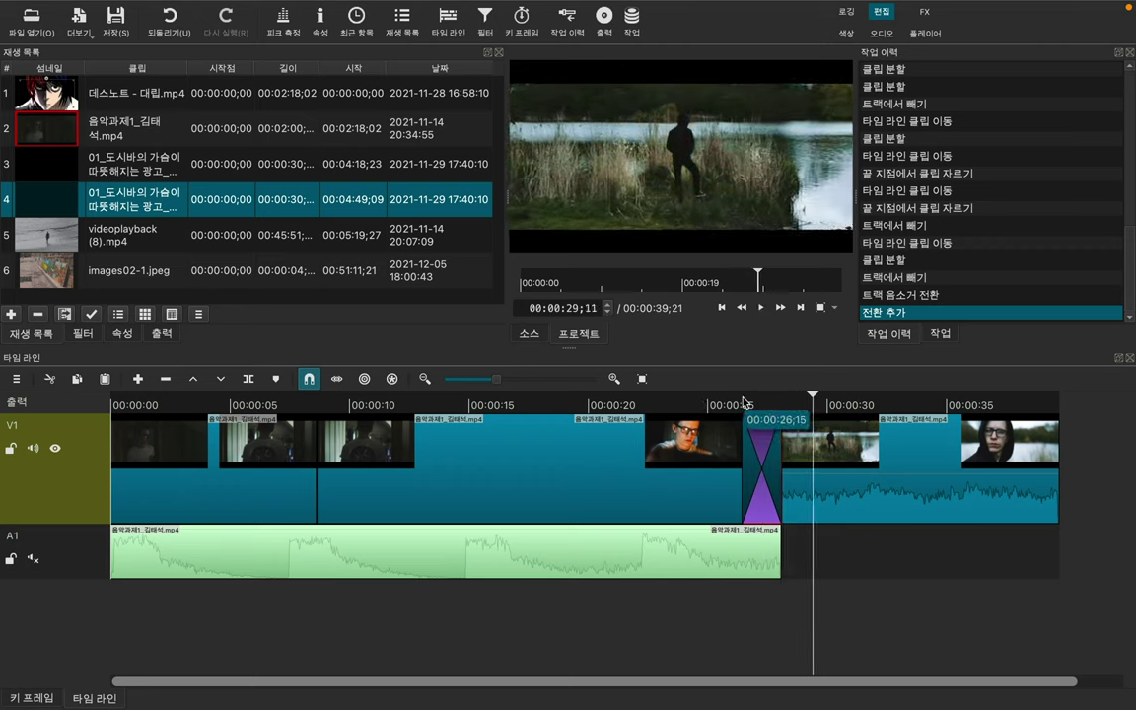
{"action": "left_click", "coordinate": [741, 400]}
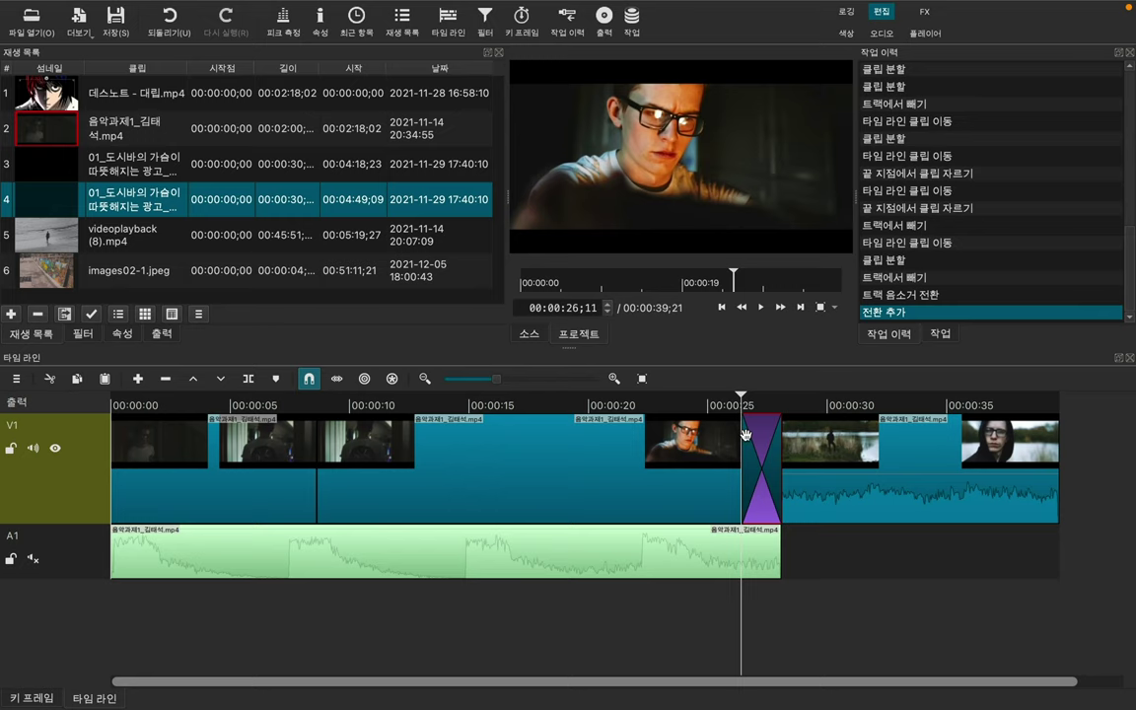
{"action": "key", "text": "space"}
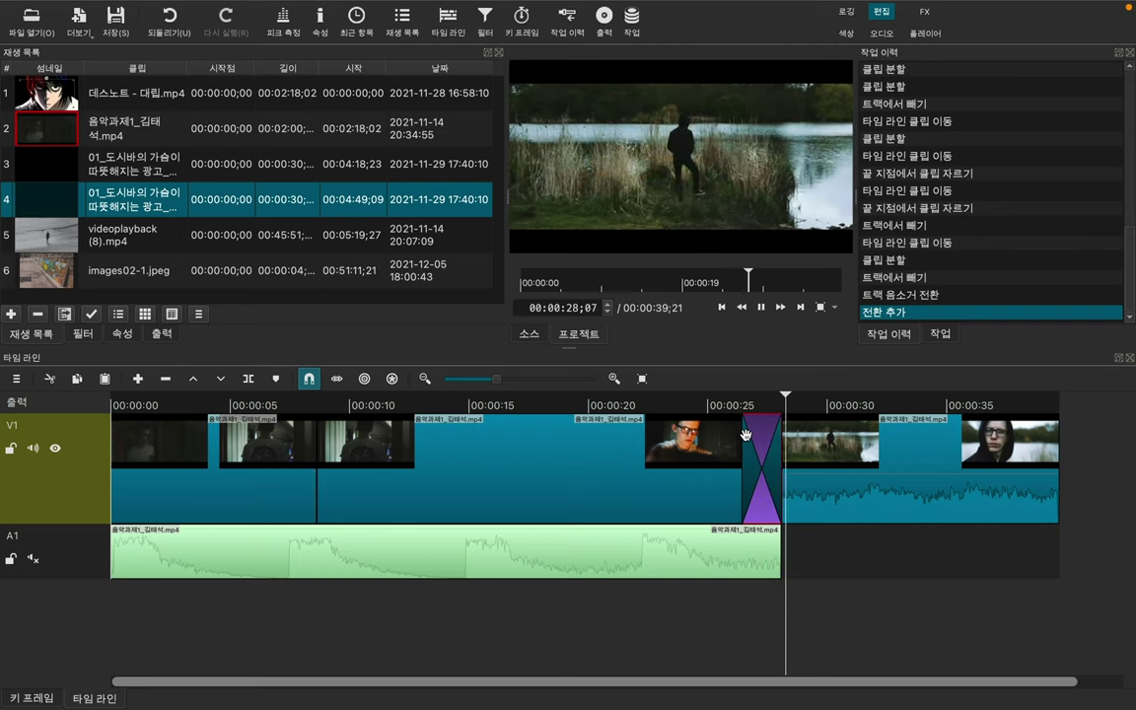
{"action": "key", "text": "space"}
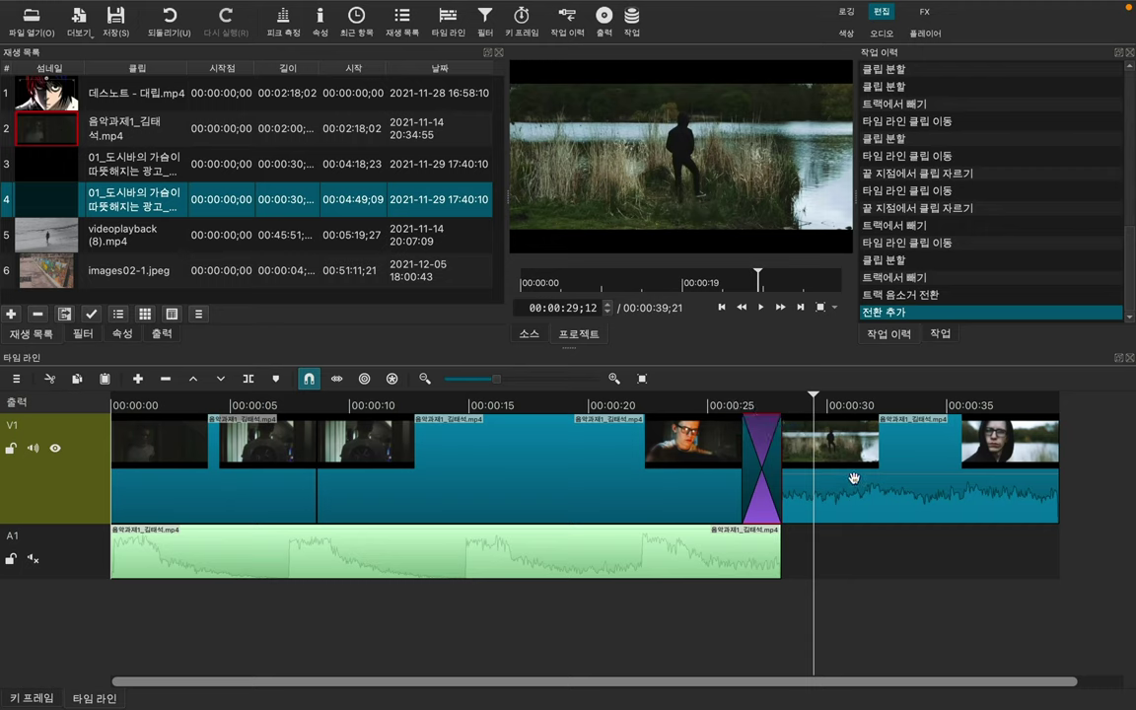
{"action": "key", "text": "ctrl+z"}
{"action": "left_click_drag", "start_coordinate": [948, 479], "coordinate": [787, 479]}
{"action": "left_click", "coordinate": [544, 510]}
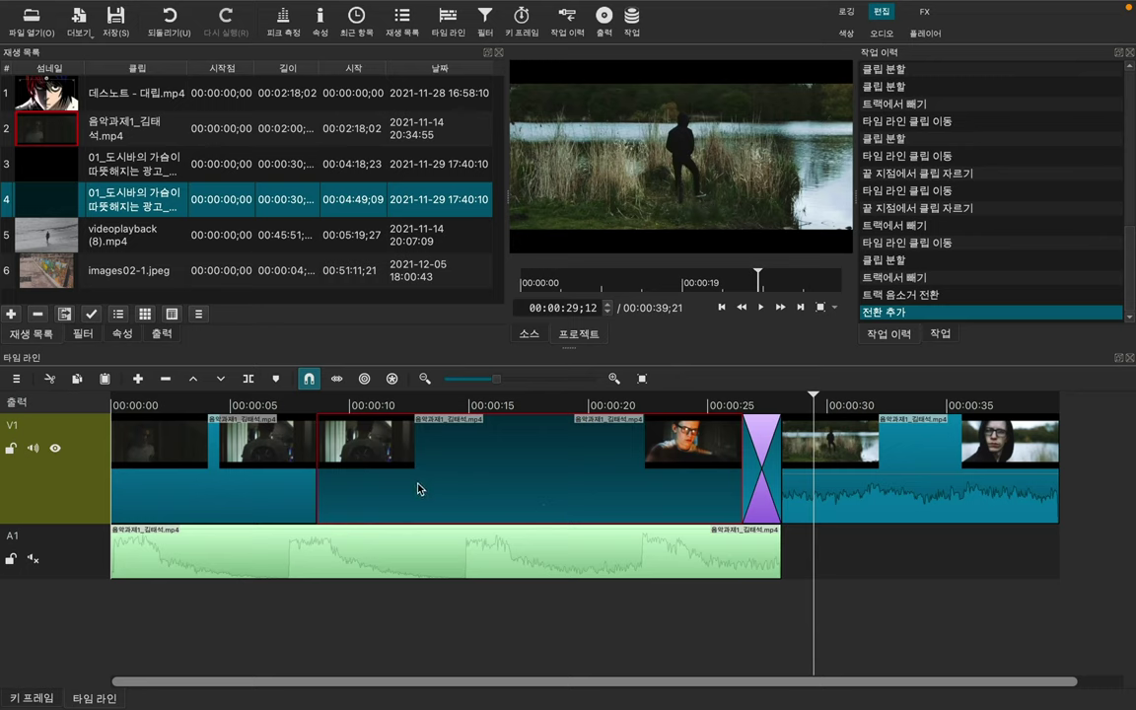
{"action": "left_click", "coordinate": [83, 334]}
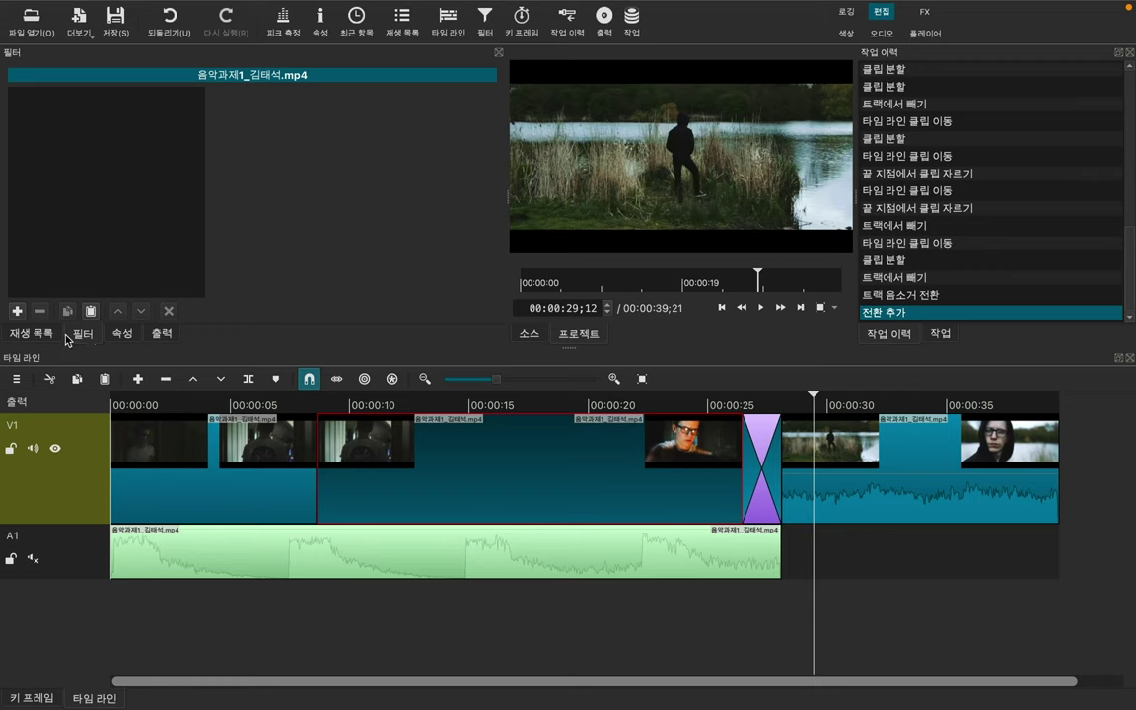
Step: Search the filters for 페이드 and apply 페이드 인 비디오 to the long V1 clip
{"action": "left_click", "coordinate": [17, 311]}
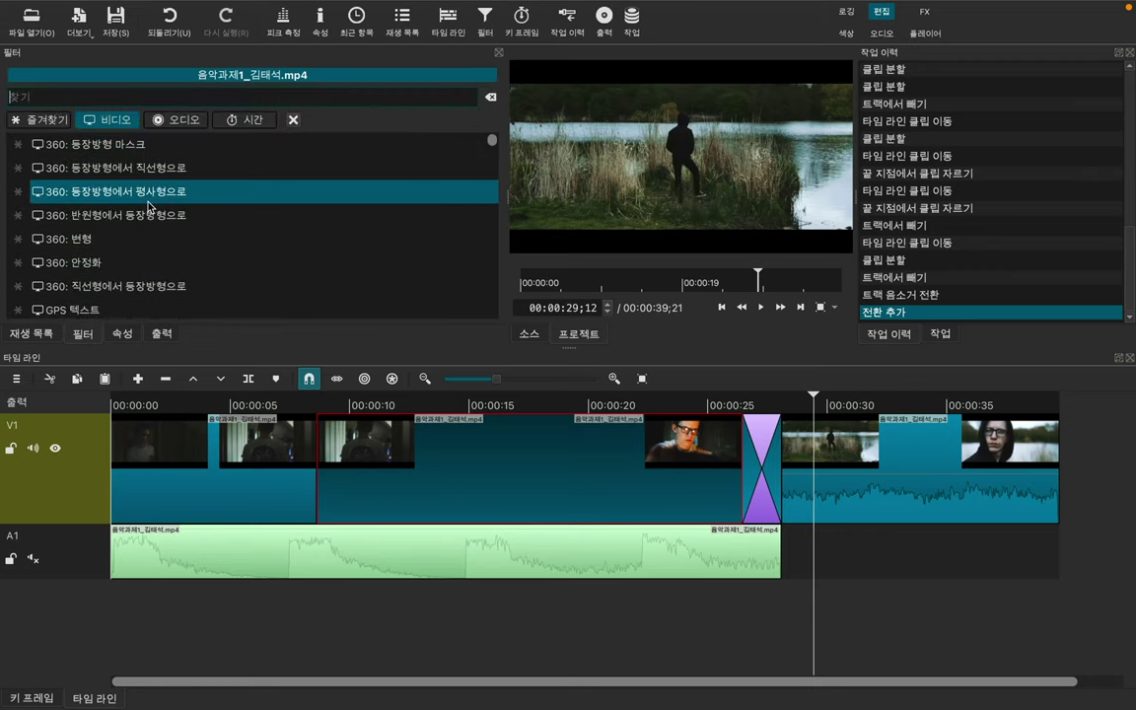
{"action": "scroll", "coordinate": [148, 205], "scroll_direction": "down", "scroll_amount": 5}
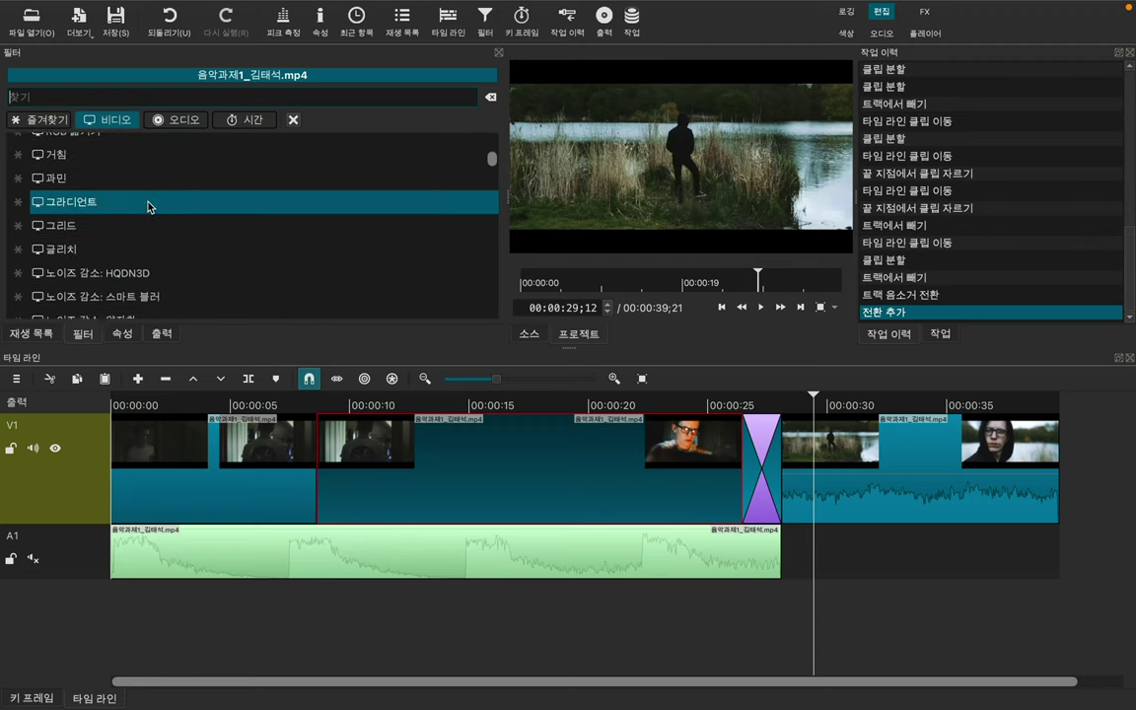
{"action": "scroll", "coordinate": [148, 205], "scroll_direction": "down", "scroll_amount": 4}
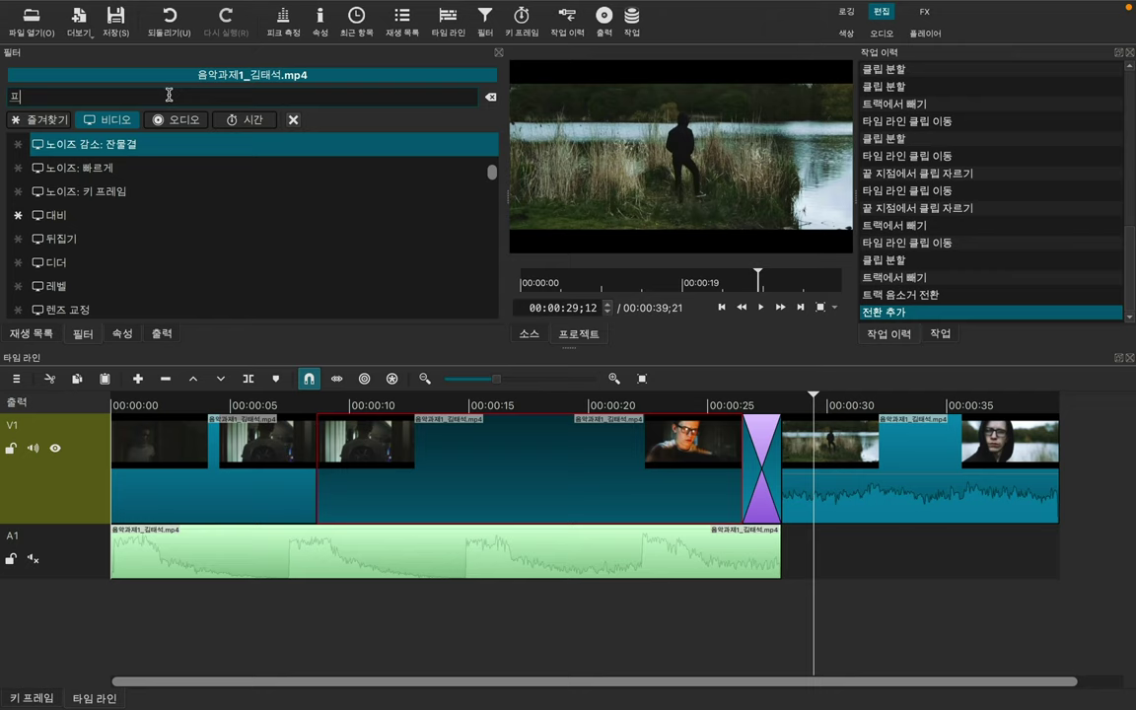
{"action": "type", "text": "이드"}
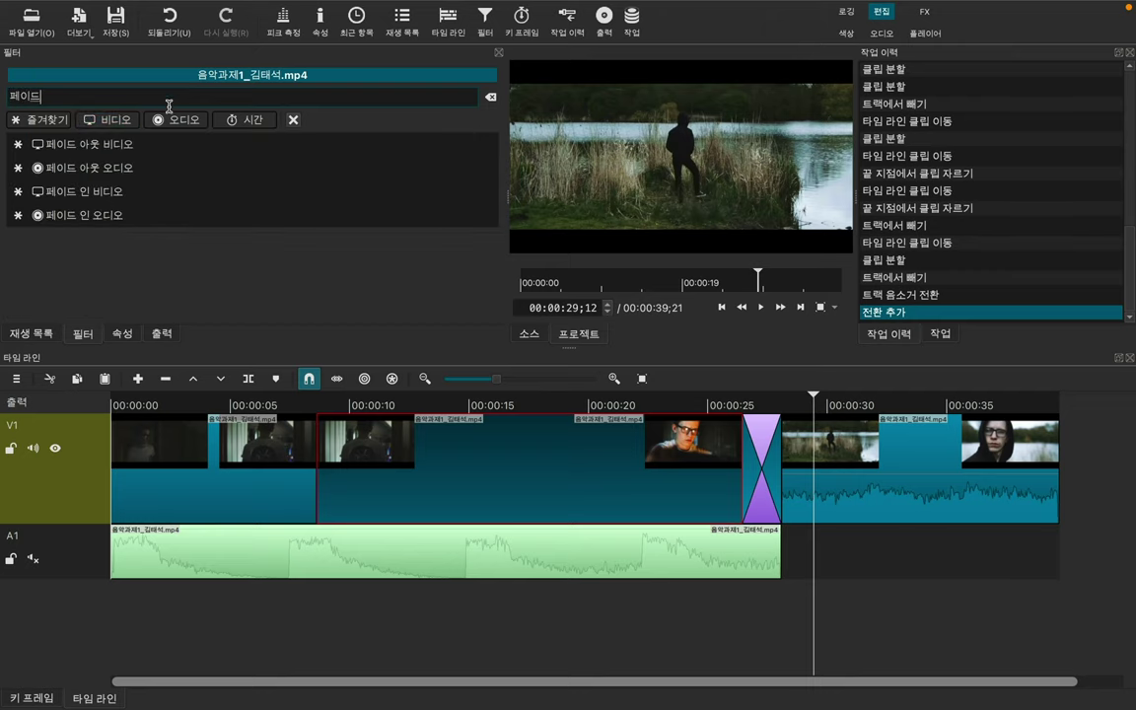
{"action": "left_click", "coordinate": [104, 187]}
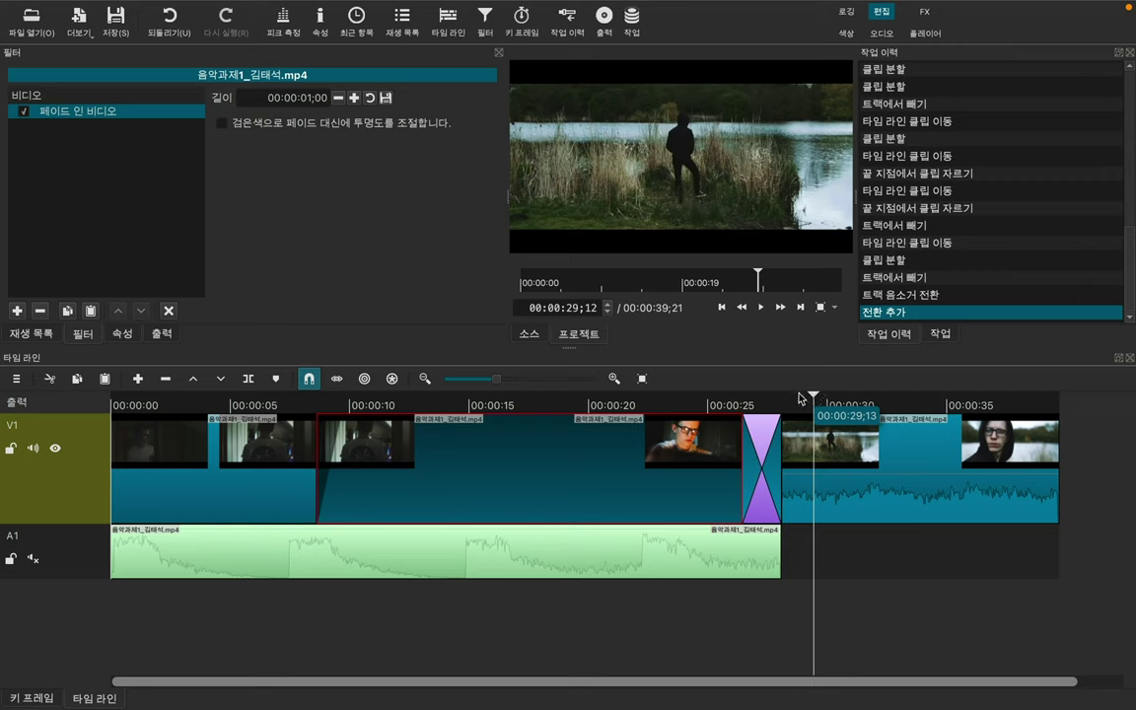
Step: Preview the one-second fade-in from the clip's start and check the filter's keyframes
{"action": "left_click_drag", "start_coordinate": [801, 397], "coordinate": [313, 406]}
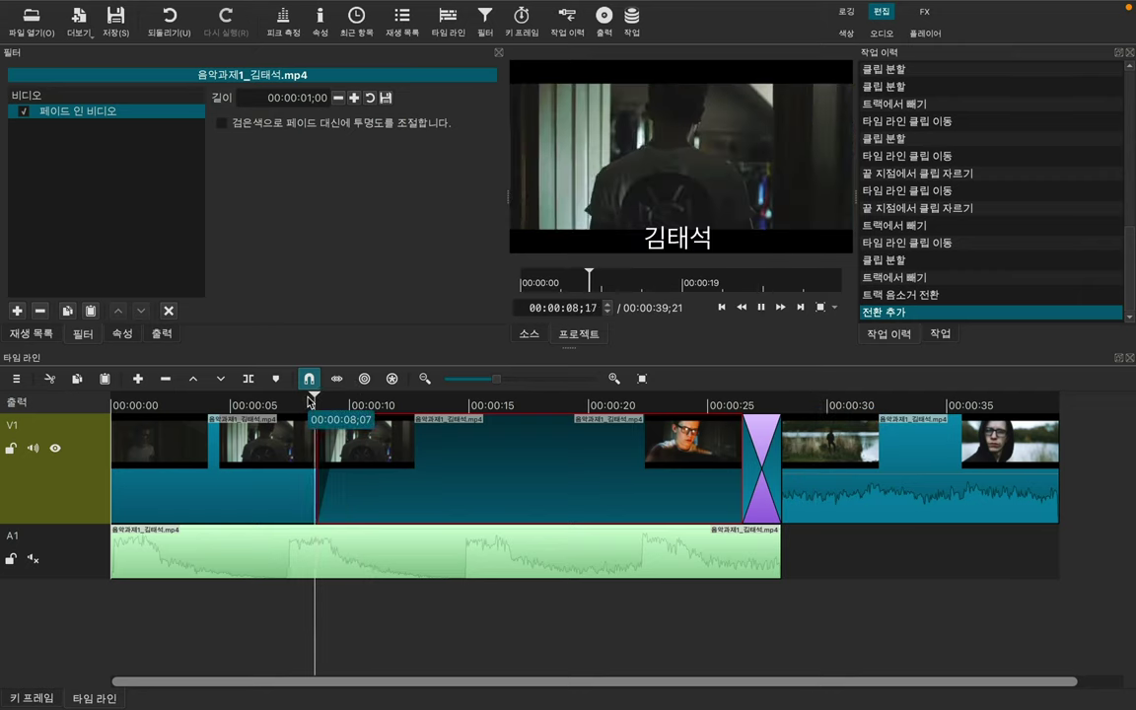
{"action": "key", "text": "space"}
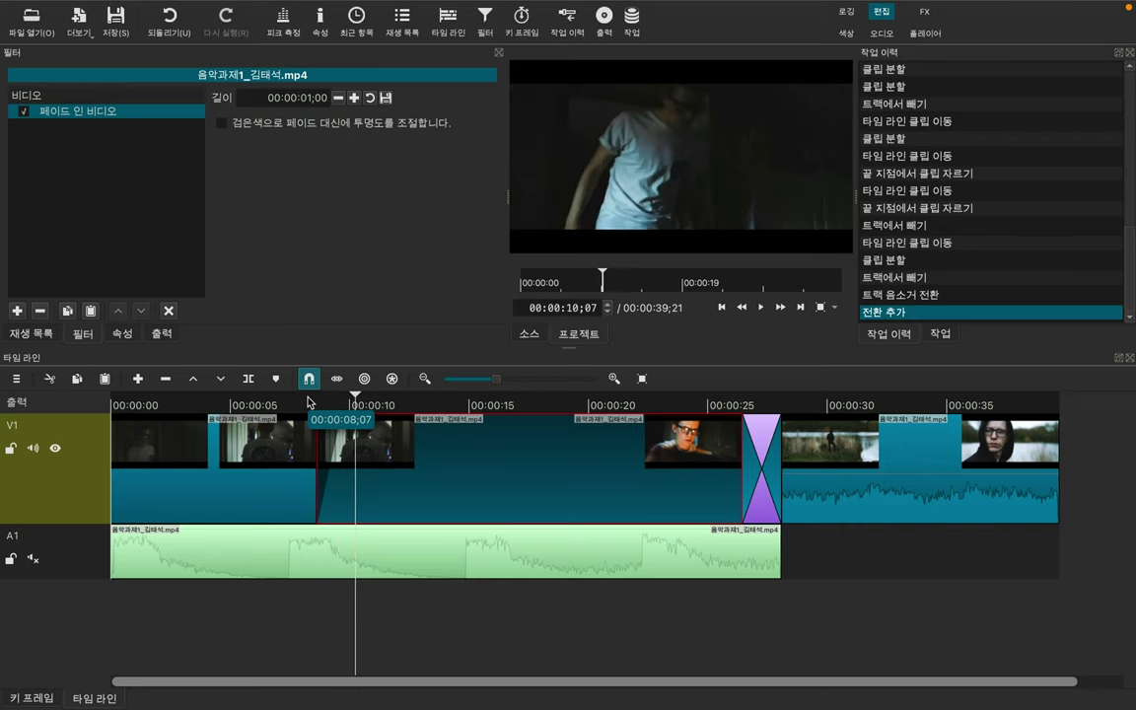
{"action": "left_click", "coordinate": [310, 404]}
{"action": "key", "text": "space"}
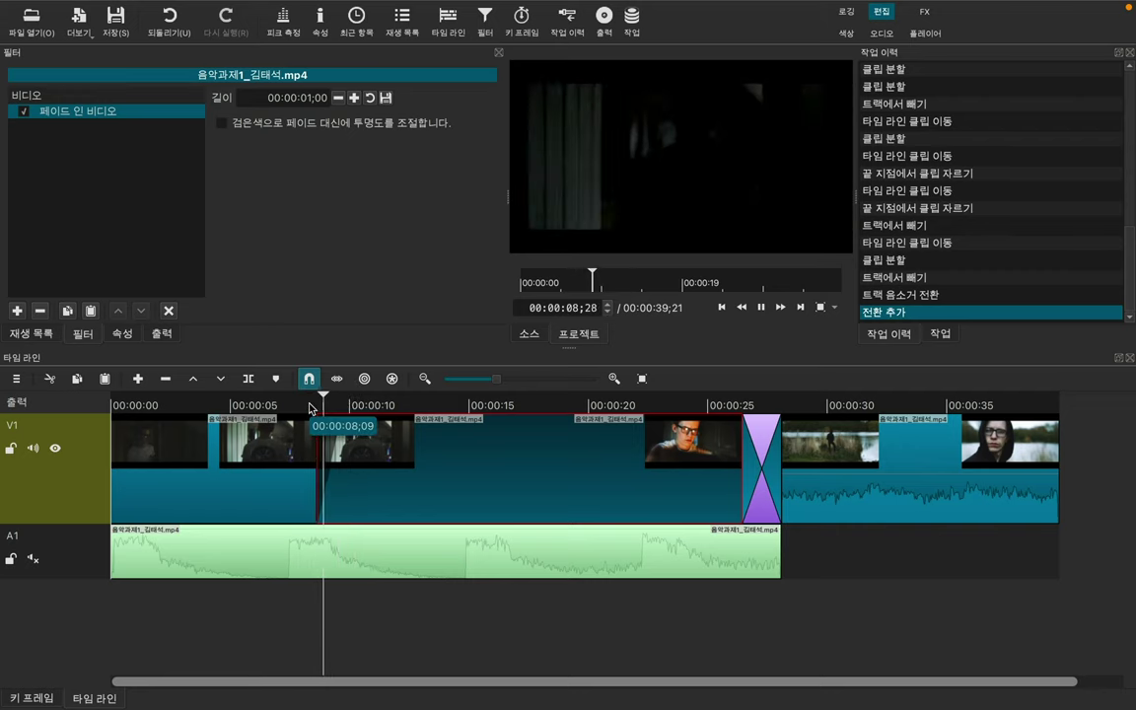
{"action": "key", "text": "space"}
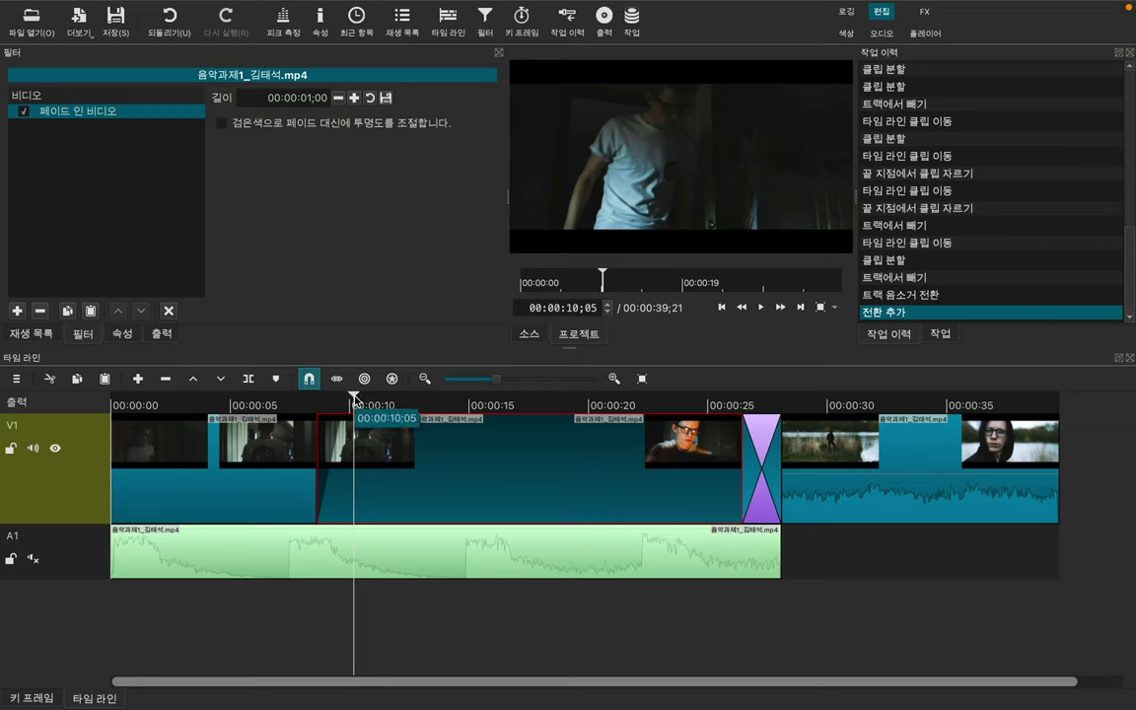
{"action": "left_click", "coordinate": [312, 379]}
{"action": "left_click", "coordinate": [393, 405]}
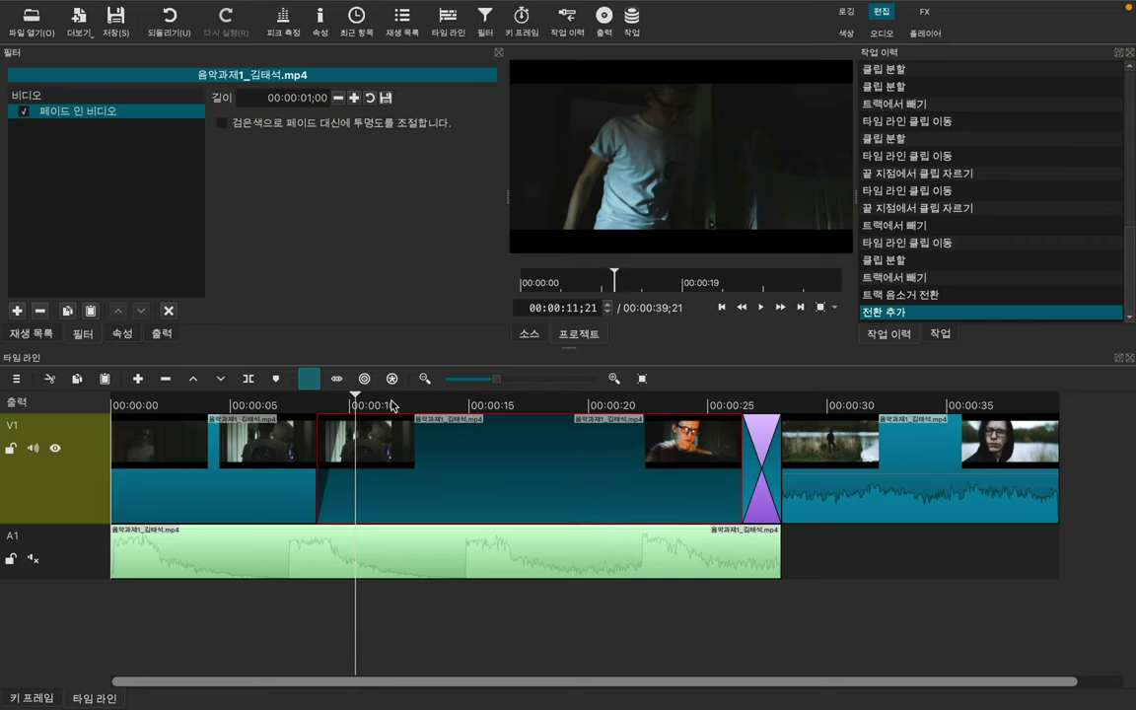
{"action": "left_click", "coordinate": [400, 404]}
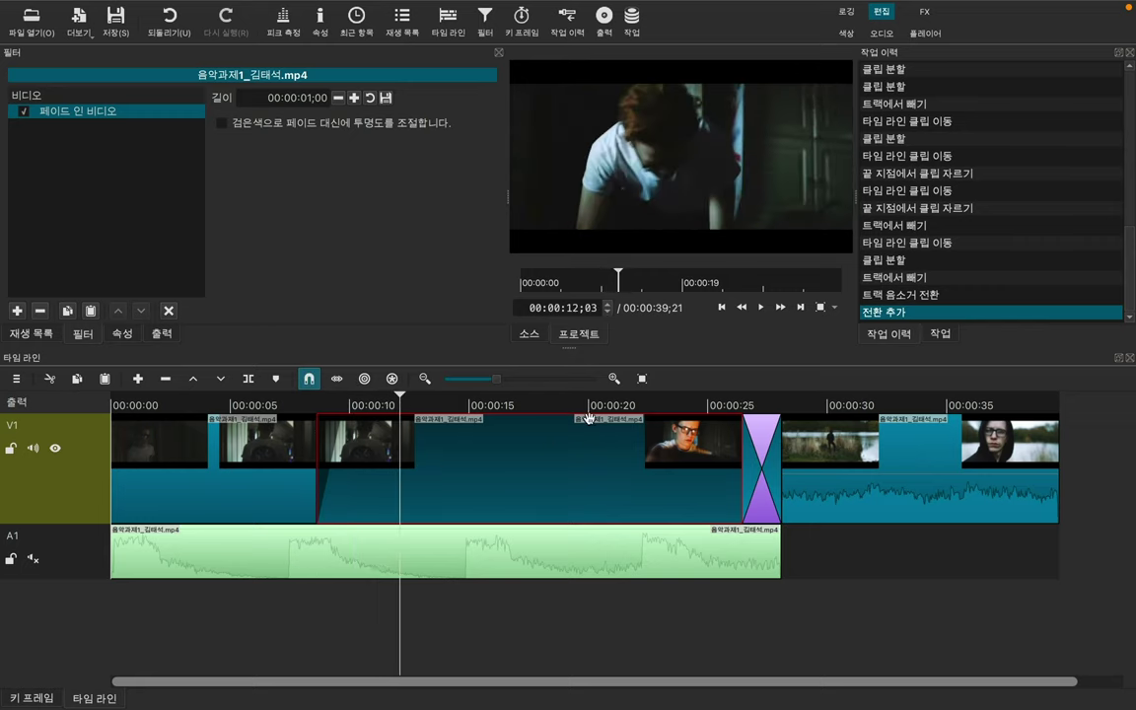
{"action": "left_click", "coordinate": [519, 20]}
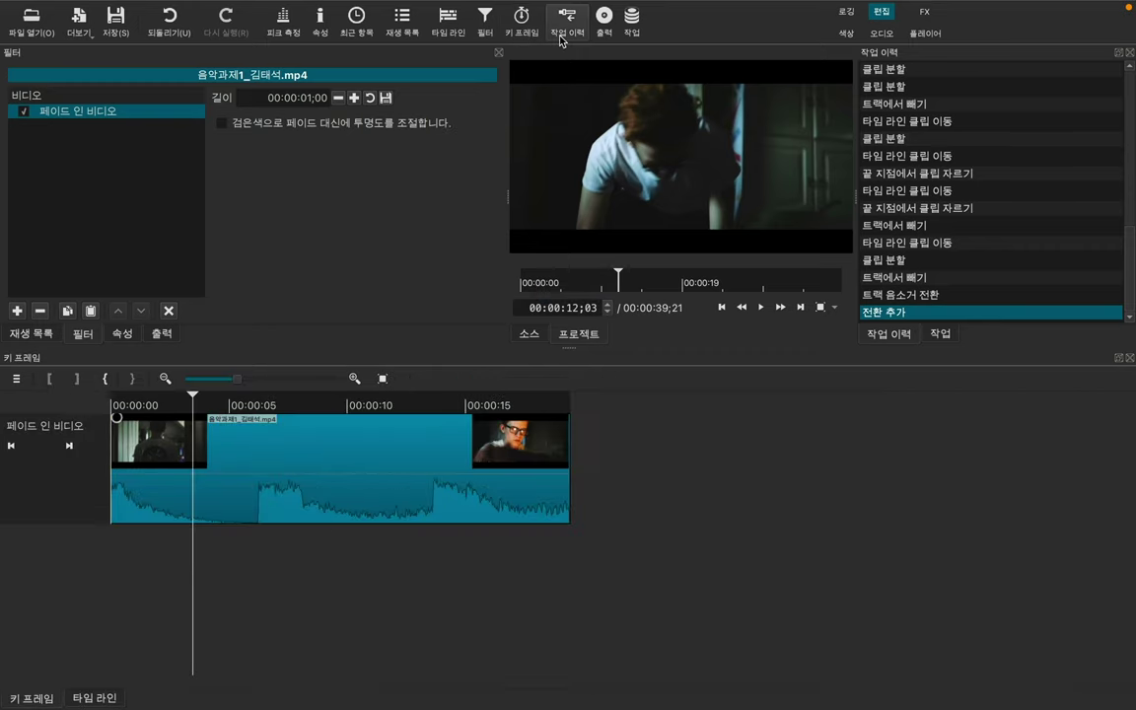
{"action": "left_click", "coordinate": [447, 22]}
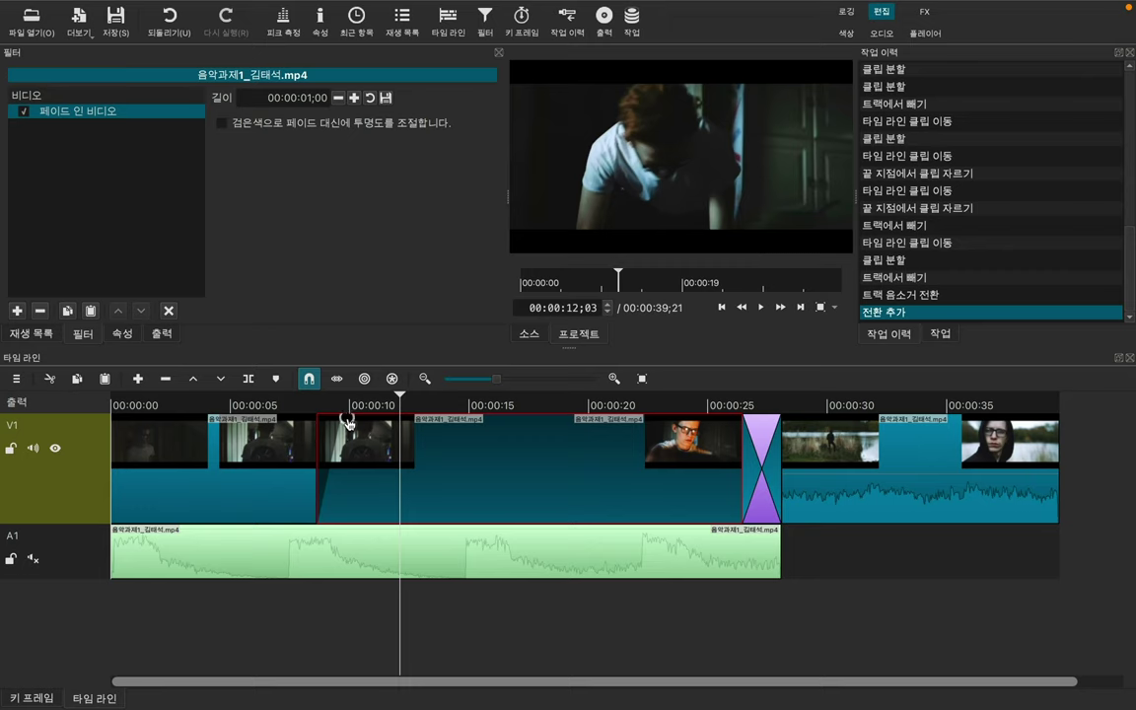
Step: Drag the fade-in handle to lengthen the fade to 00:00:03;08 and preview it
{"action": "left_click", "coordinate": [347, 421]}
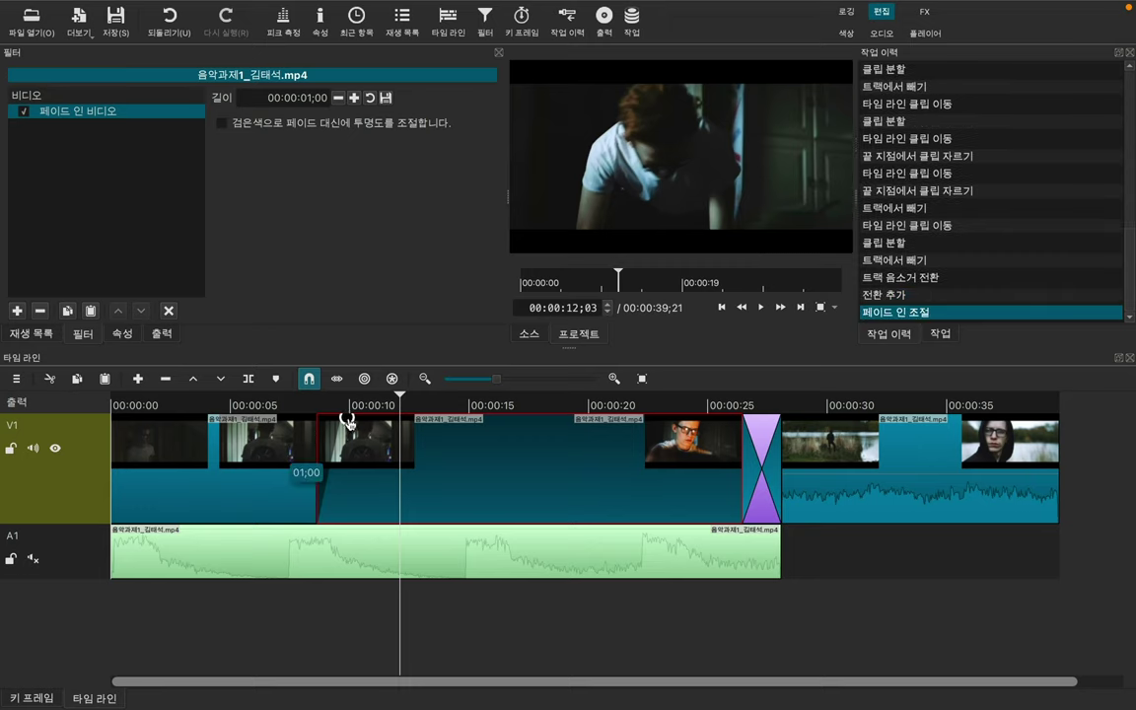
{"action": "left_click_drag", "start_coordinate": [355, 419], "coordinate": [302, 400]}
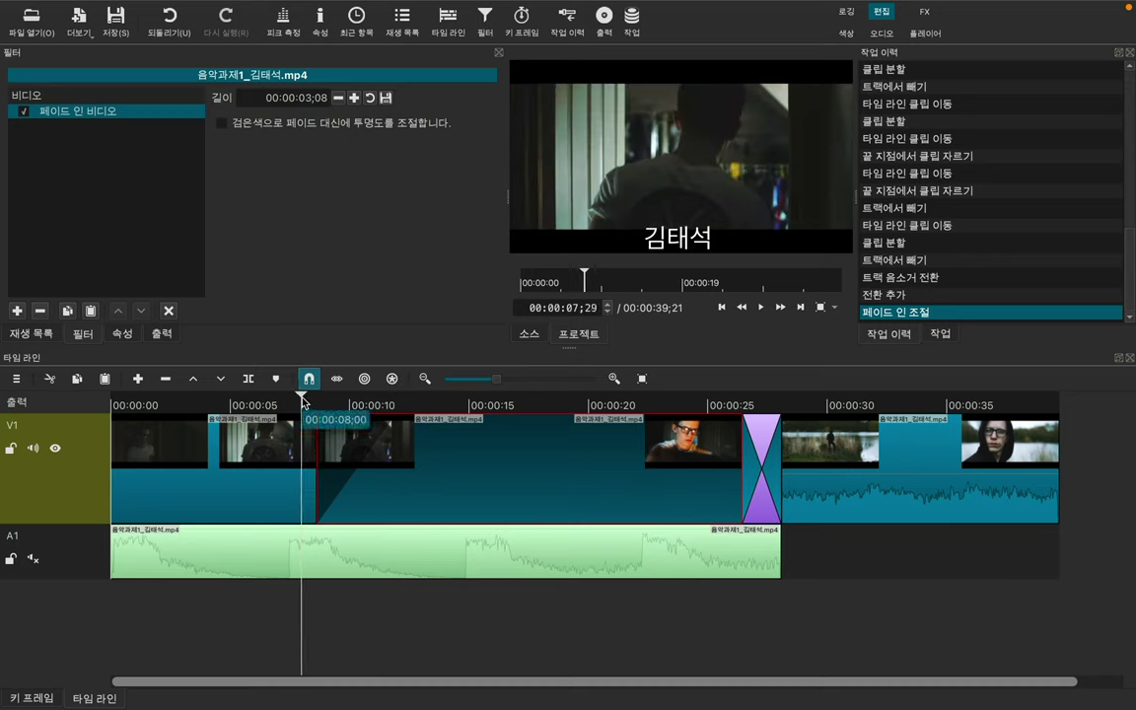
{"action": "key", "text": "space"}
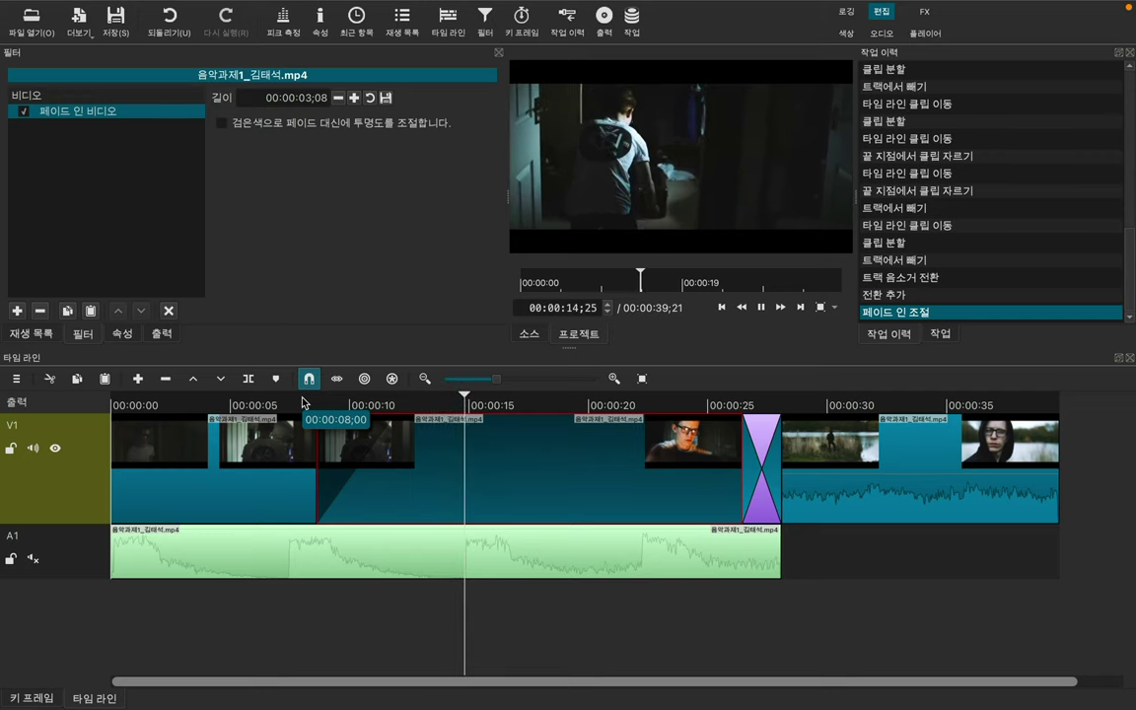
{"action": "key", "text": "space"}
{"action": "left_click", "coordinate": [914, 490]}
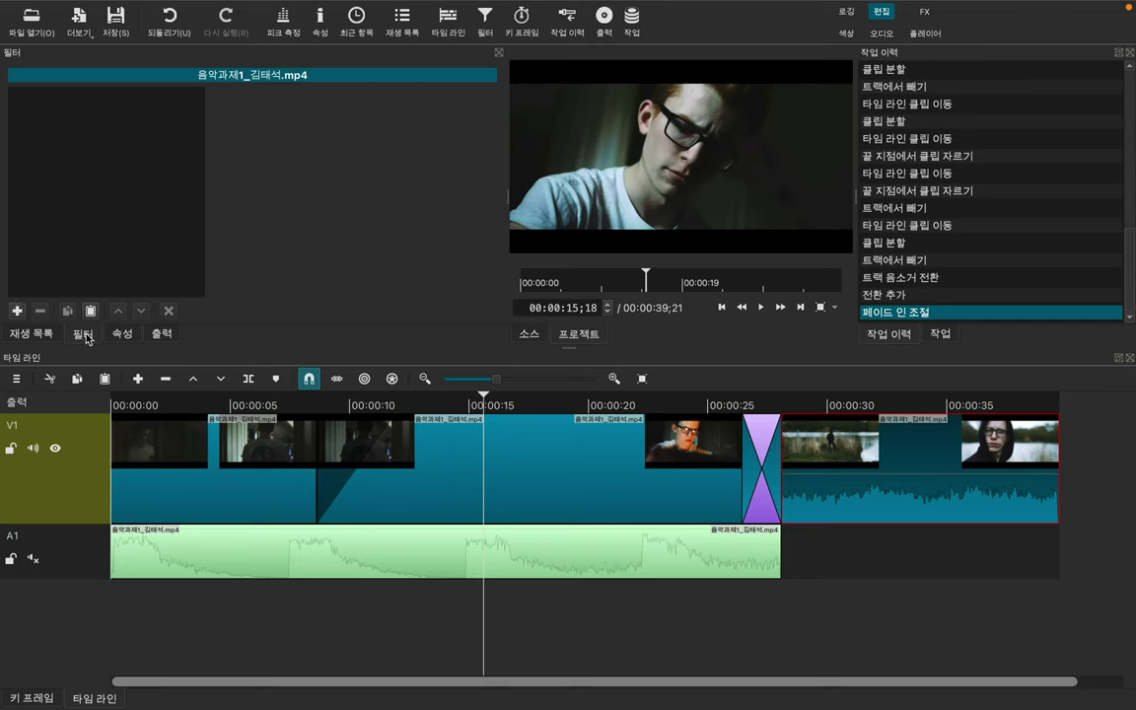
Step: Search for 페이드 and apply the 페이드 아웃 비디오 filter to the last clip
{"action": "left_click", "coordinate": [18, 311]}
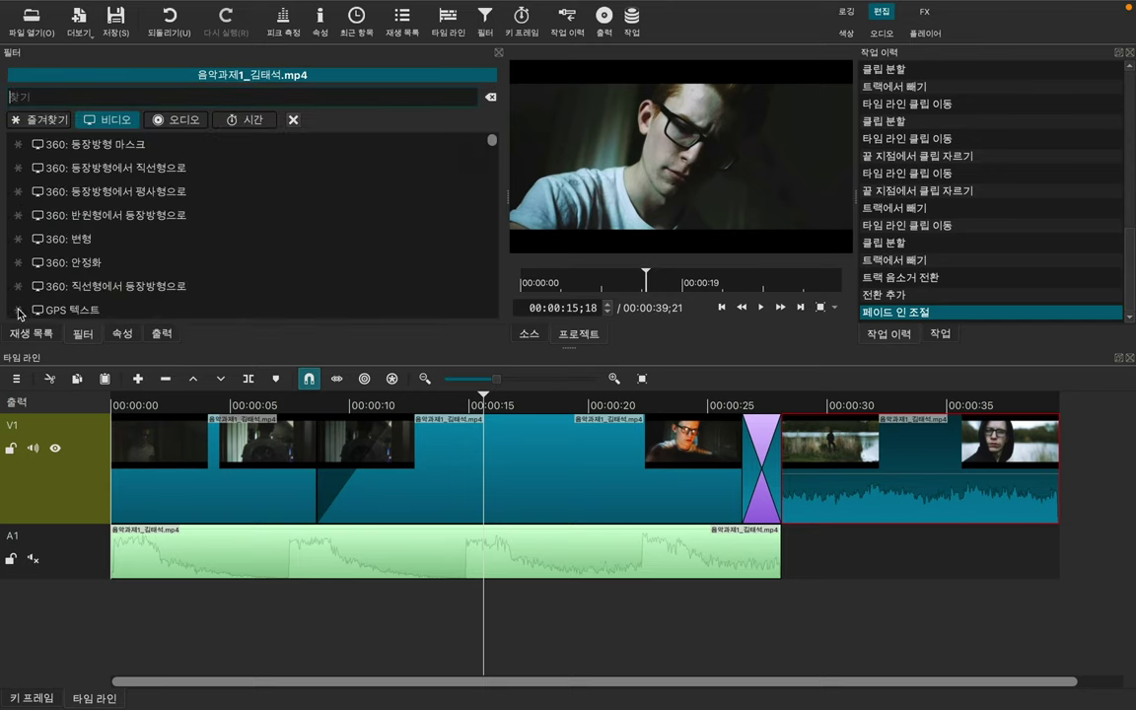
{"action": "left_click", "coordinate": [117, 96]}
{"action": "type", "text": "페이드"}
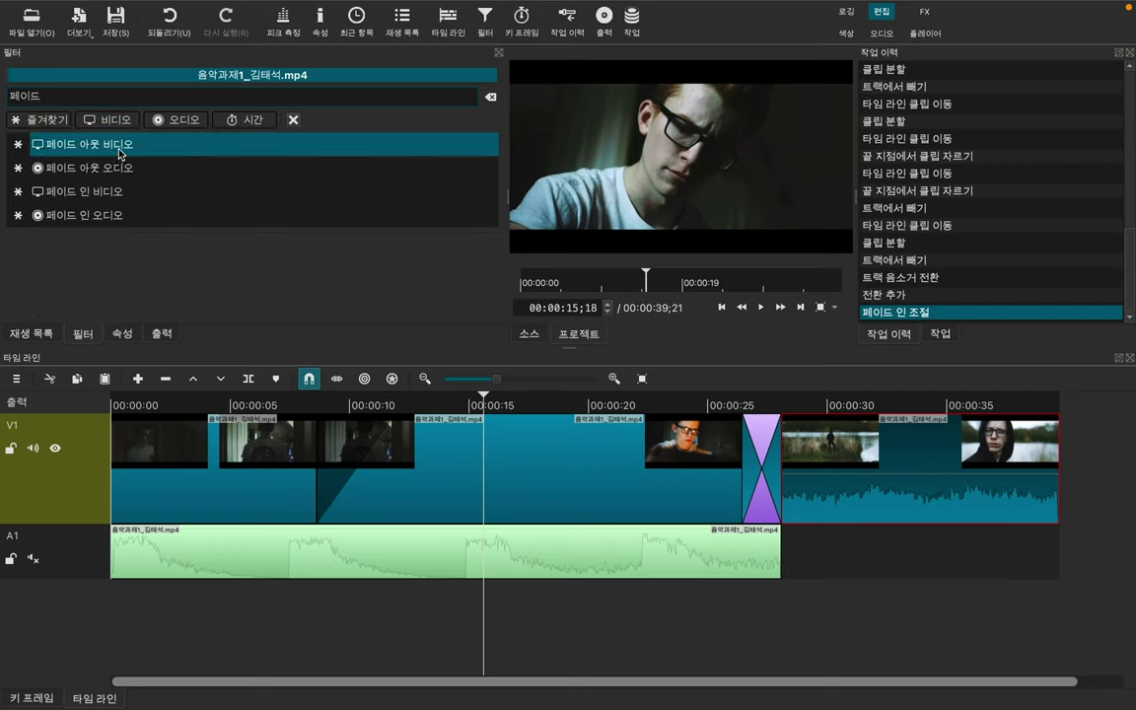
{"action": "left_click", "coordinate": [119, 151]}
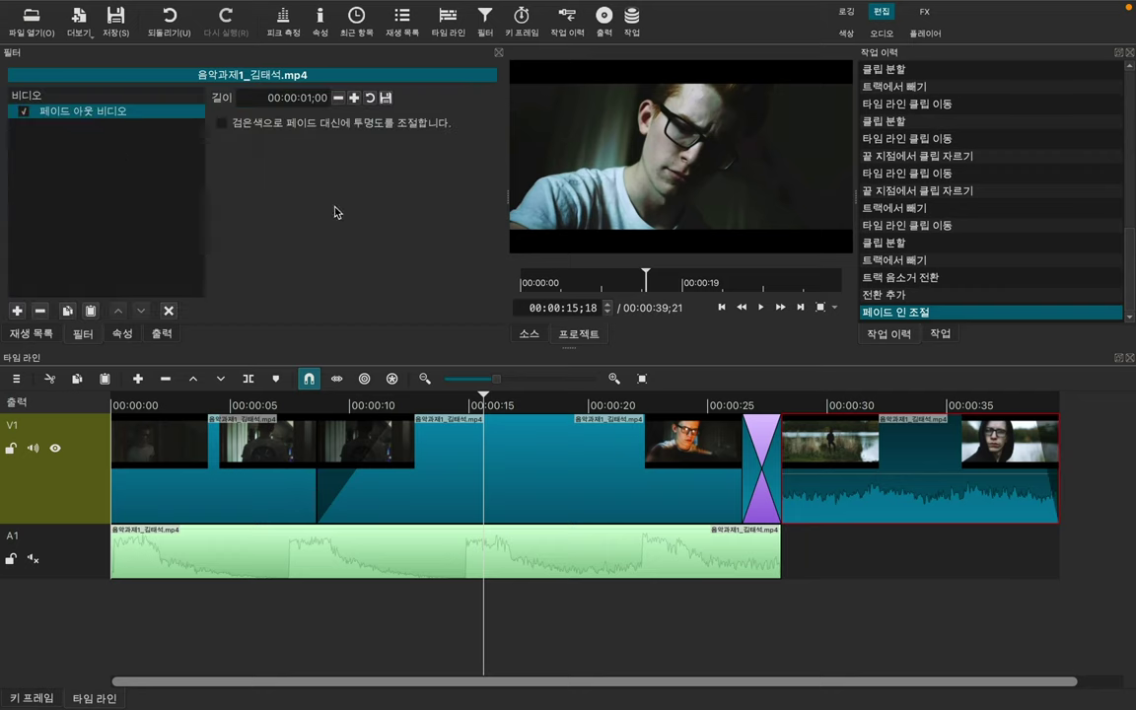
Step: Drag the last clip's fade-out handle to a 00:00:02;26 fade and preview the ending
{"action": "left_click", "coordinate": [1023, 402]}
{"action": "key", "text": "space"}
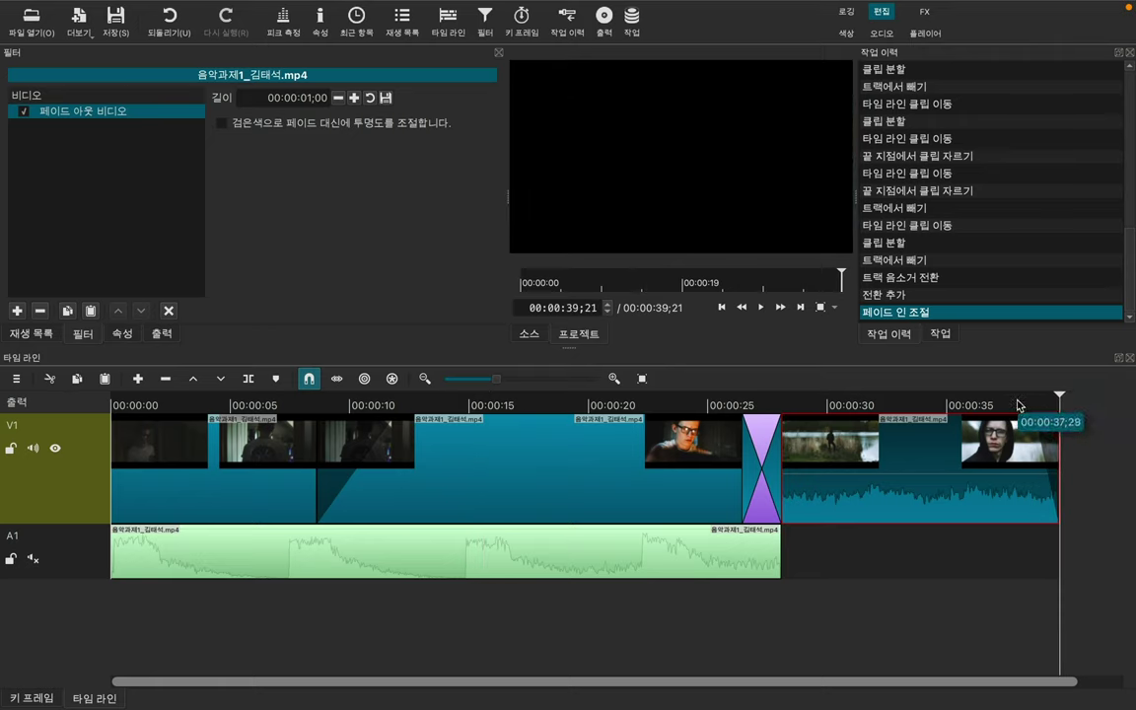
{"action": "left_click", "coordinate": [1019, 405]}
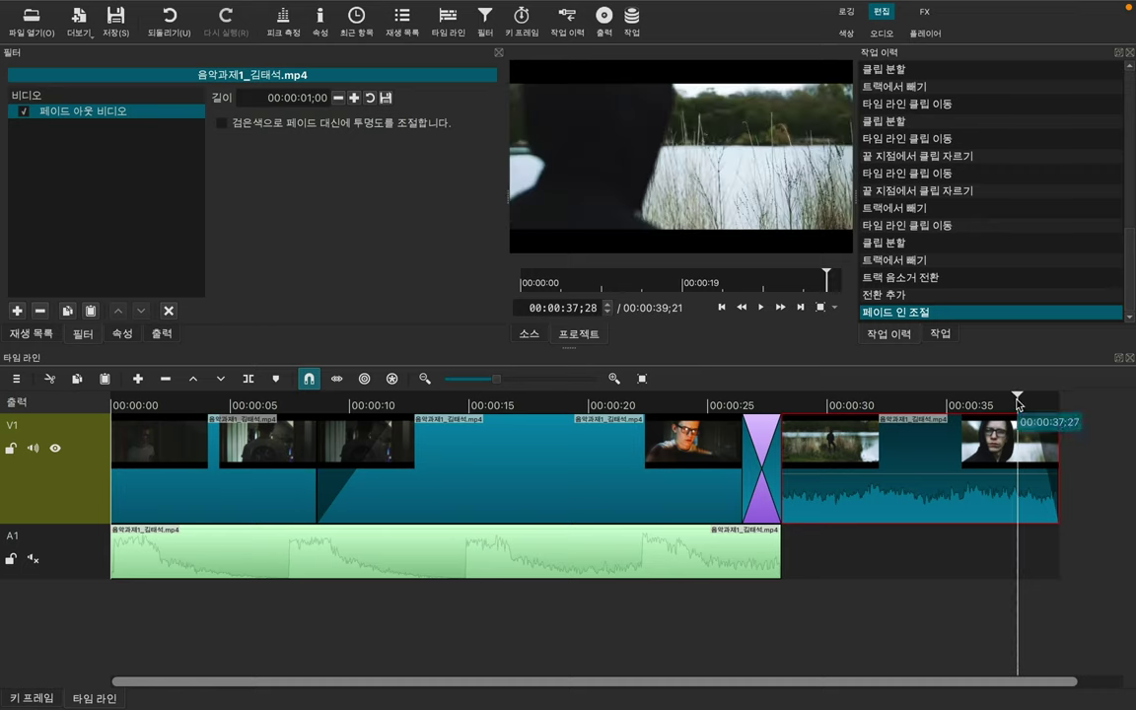
{"action": "left_click", "coordinate": [964, 405]}
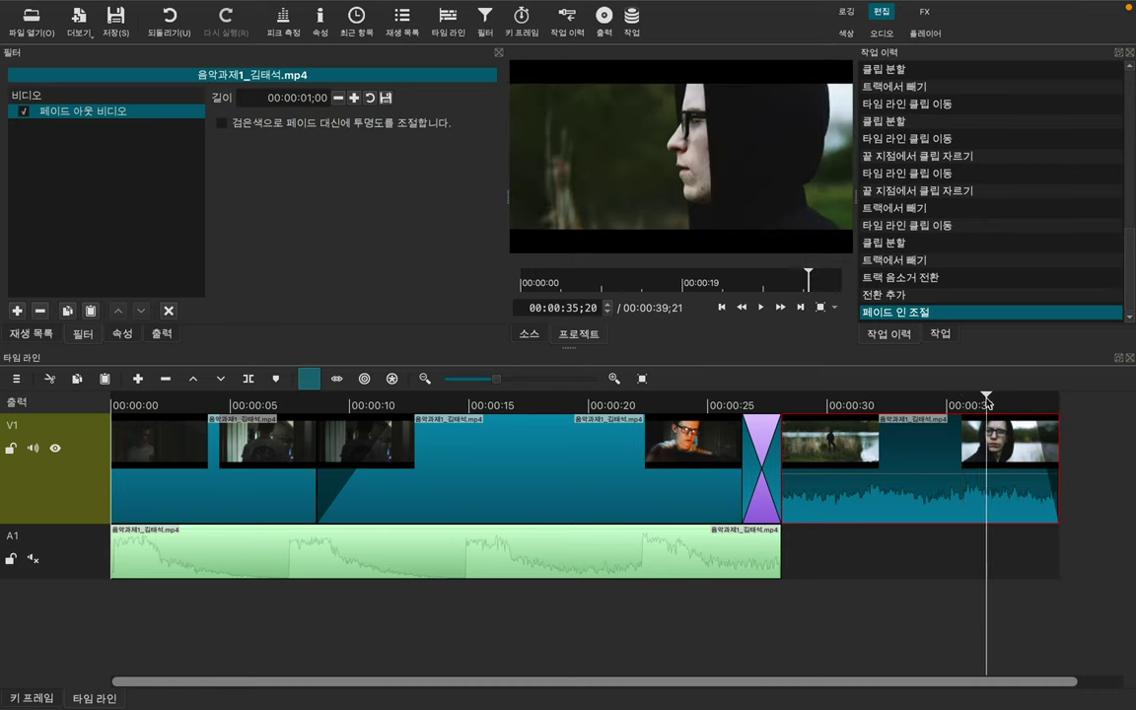
{"action": "left_click", "coordinate": [986, 405]}
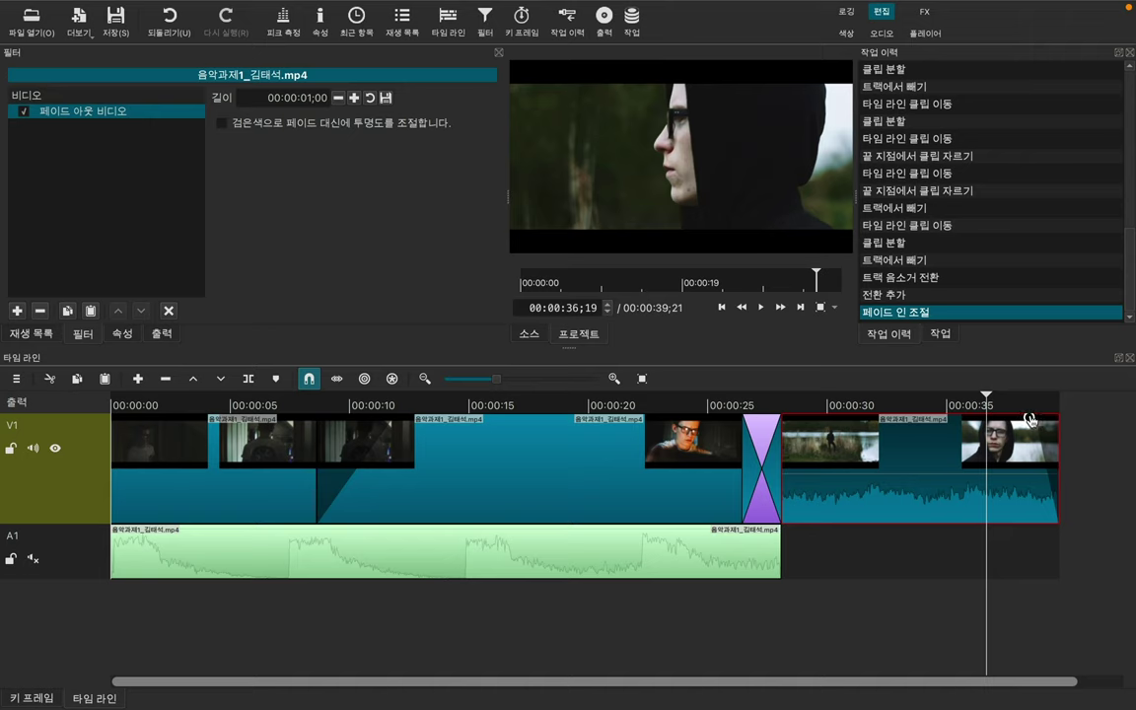
{"action": "left_click_drag", "start_coordinate": [1029, 421], "coordinate": [977, 424]}
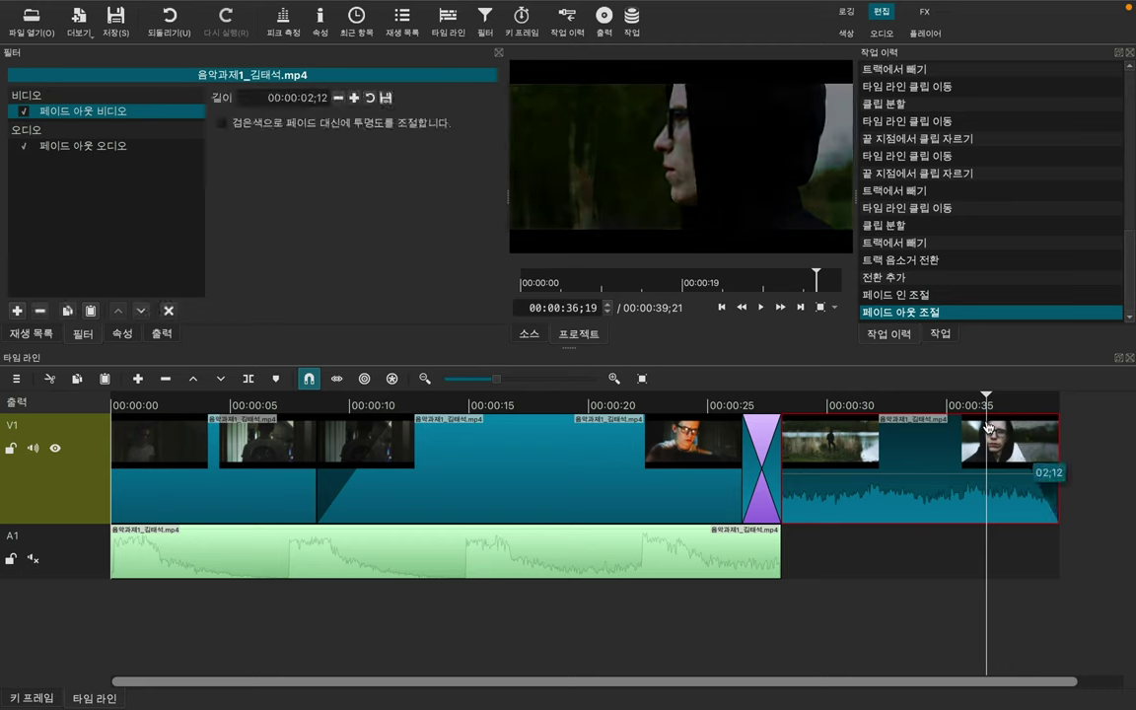
{"action": "left_click", "coordinate": [912, 395]}
{"action": "key", "text": "space"}
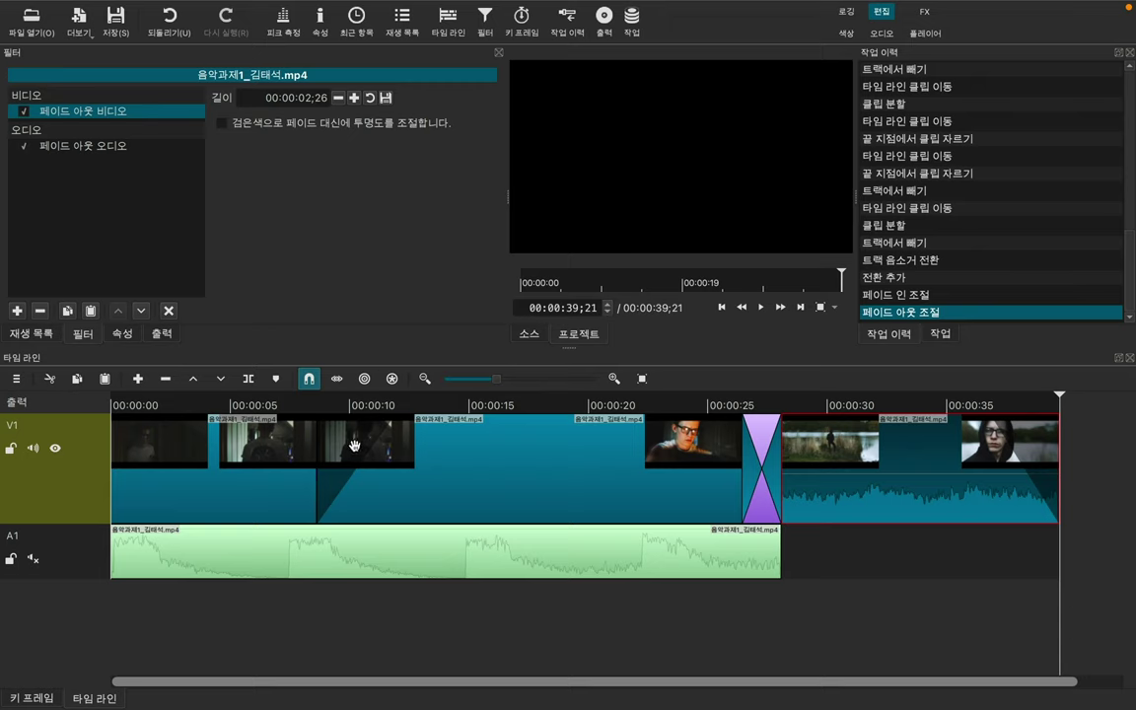
Step: Remove the middle clip's fade-in filter and browse the video filter list
{"action": "left_click", "coordinate": [387, 462]}
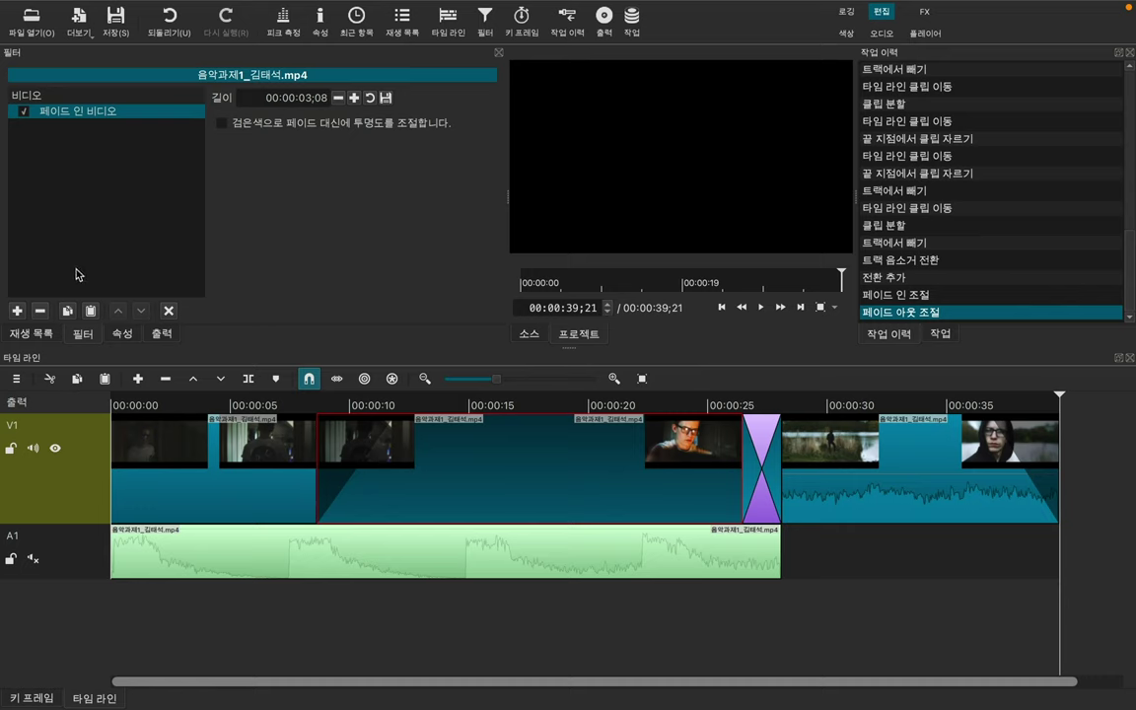
{"action": "left_click", "coordinate": [47, 312]}
{"action": "left_click", "coordinate": [18, 311]}
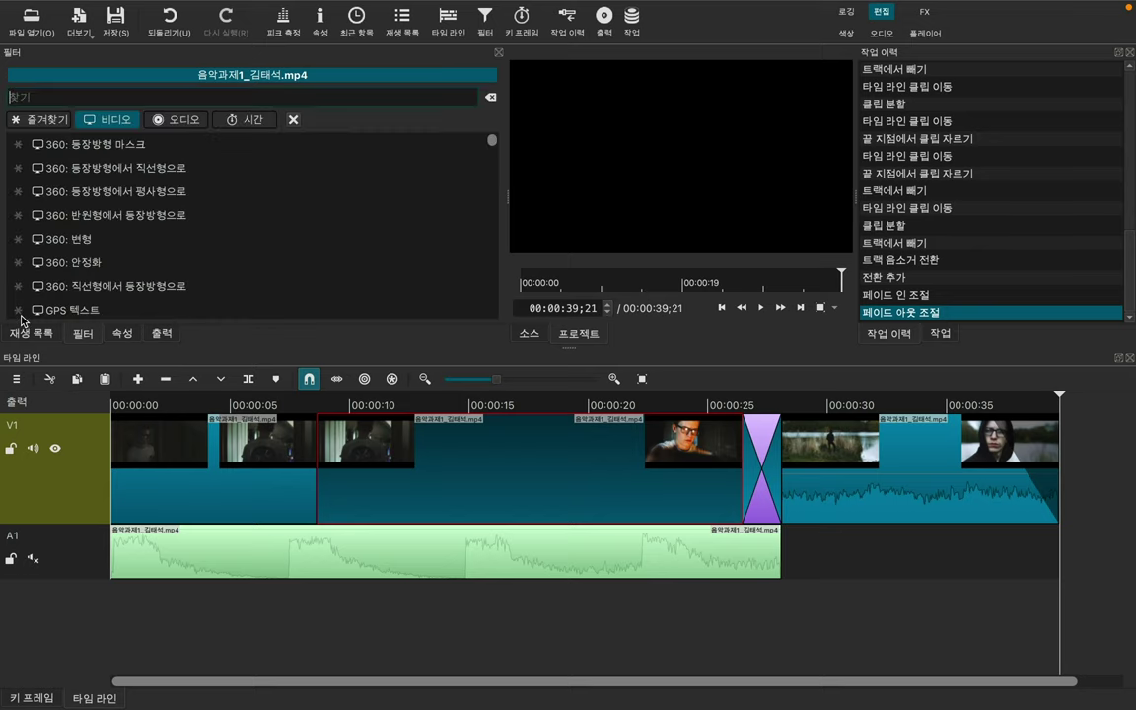
{"action": "scroll", "coordinate": [172, 179], "scroll_direction": "down", "scroll_amount": 3}
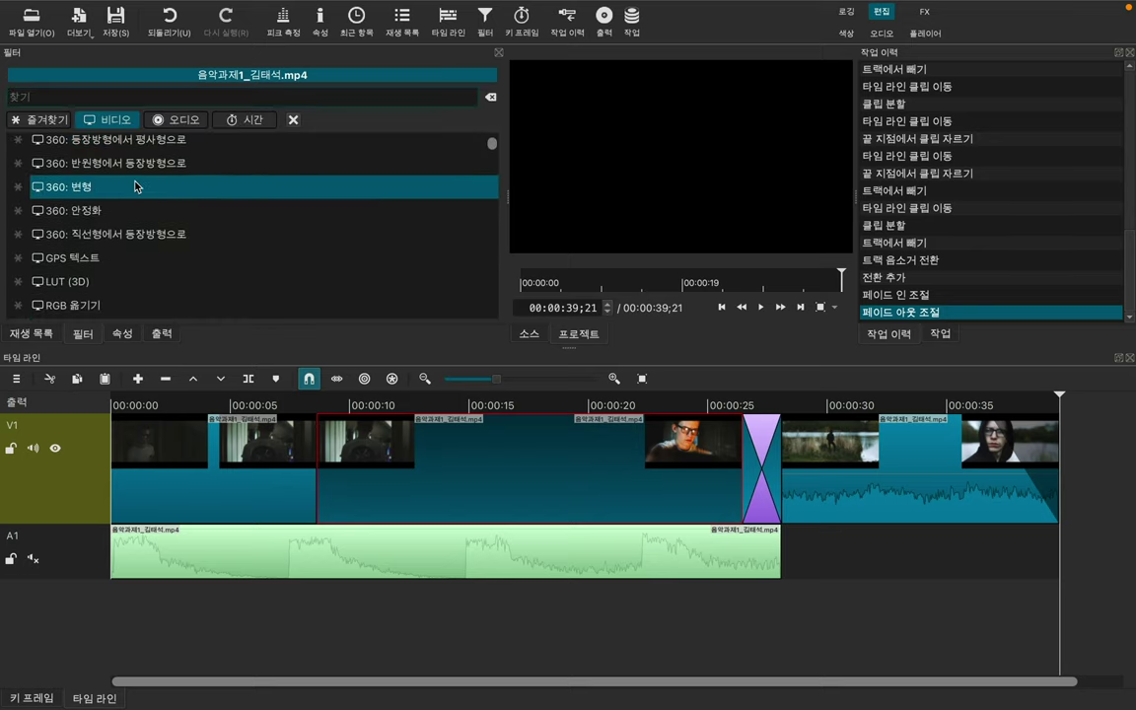
{"action": "scroll", "coordinate": [136, 186], "scroll_direction": "down", "scroll_amount": 3}
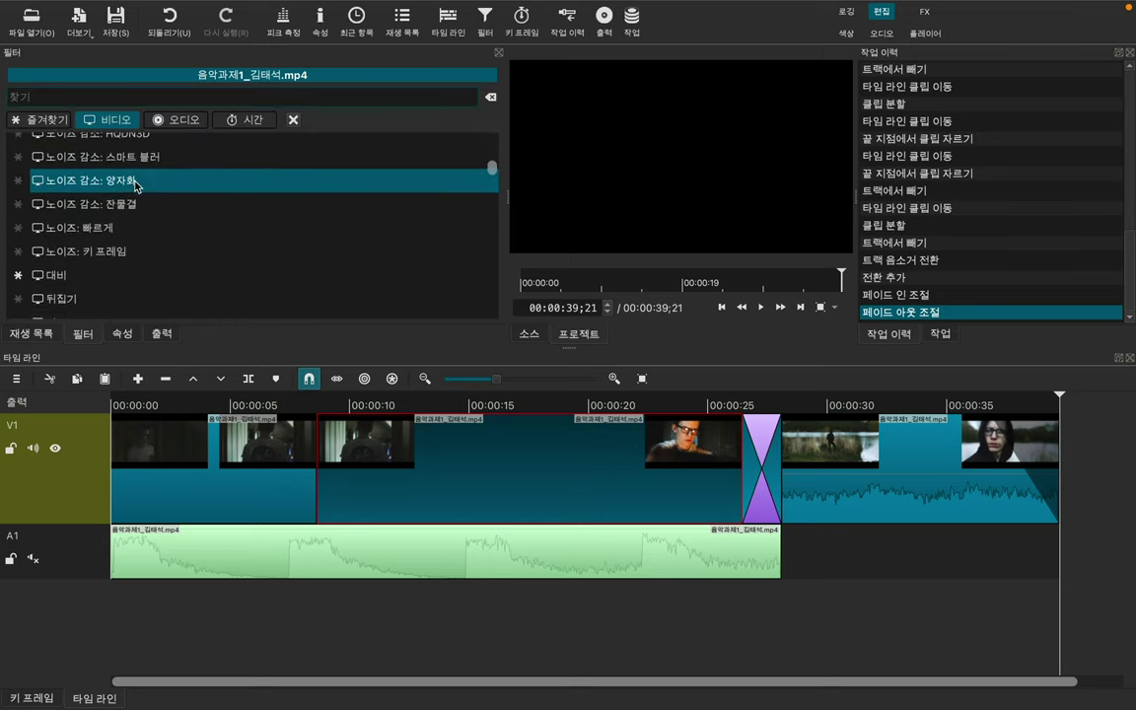
Step: Try the 모자이크 mosaic filter on the middle clip, then remove it
{"action": "scroll", "coordinate": [136, 186], "scroll_direction": "down", "scroll_amount": 4}
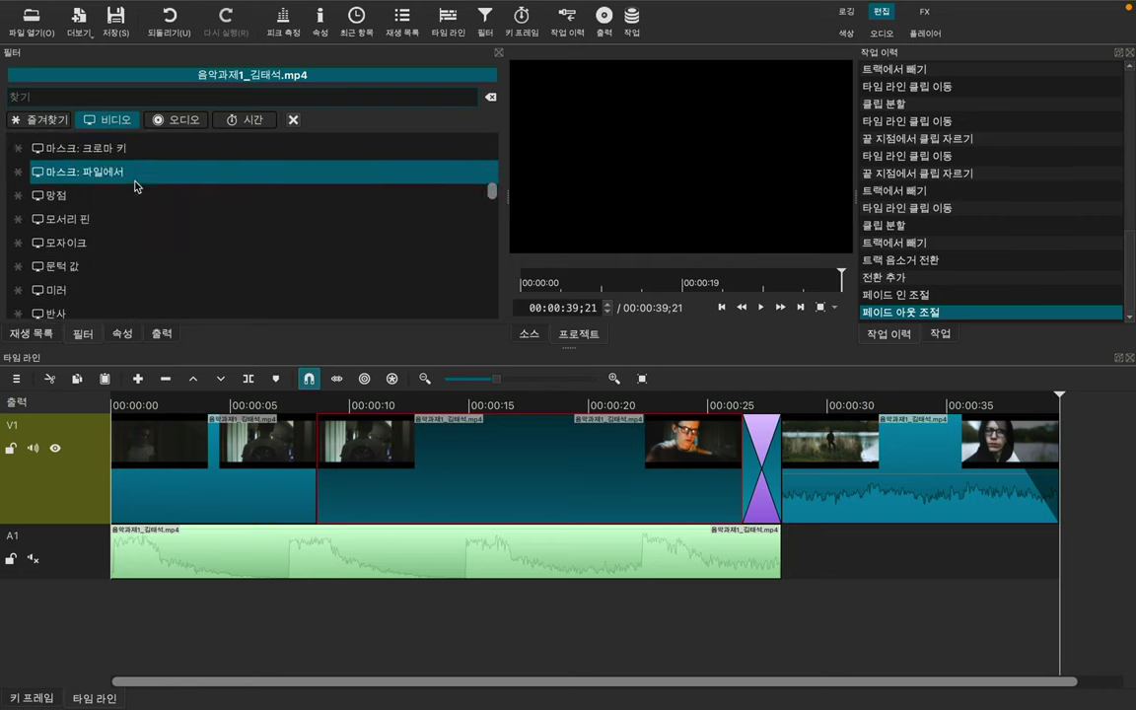
{"action": "left_click", "coordinate": [120, 238]}
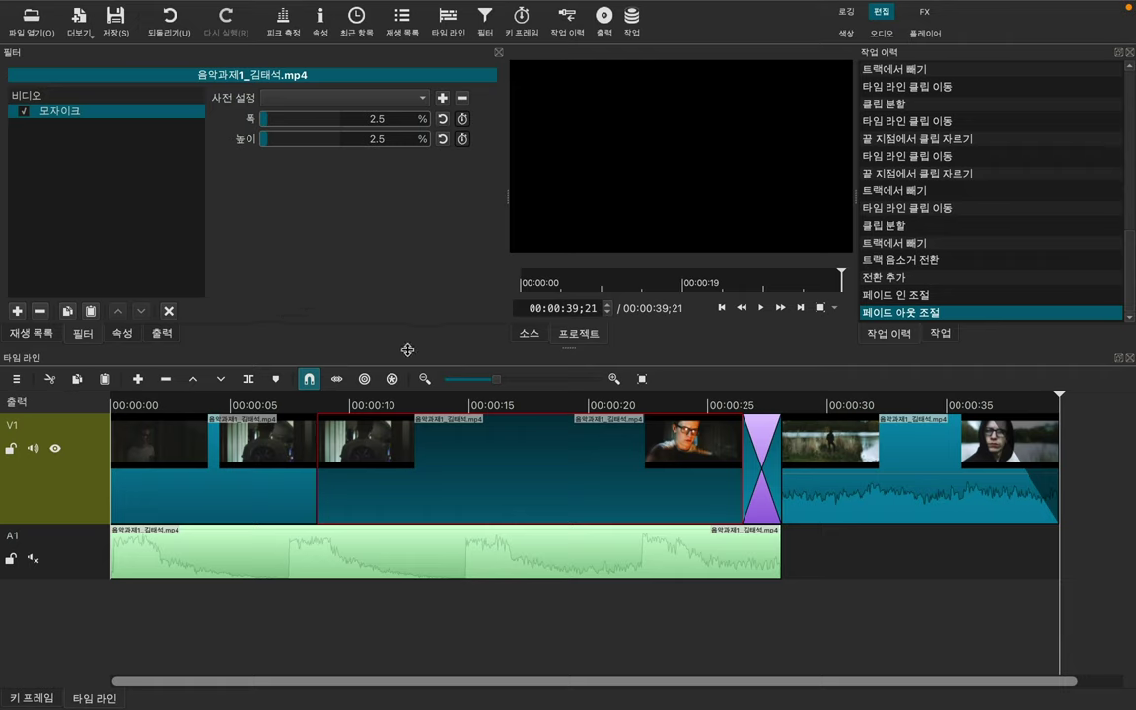
{"action": "left_click", "coordinate": [39, 309]}
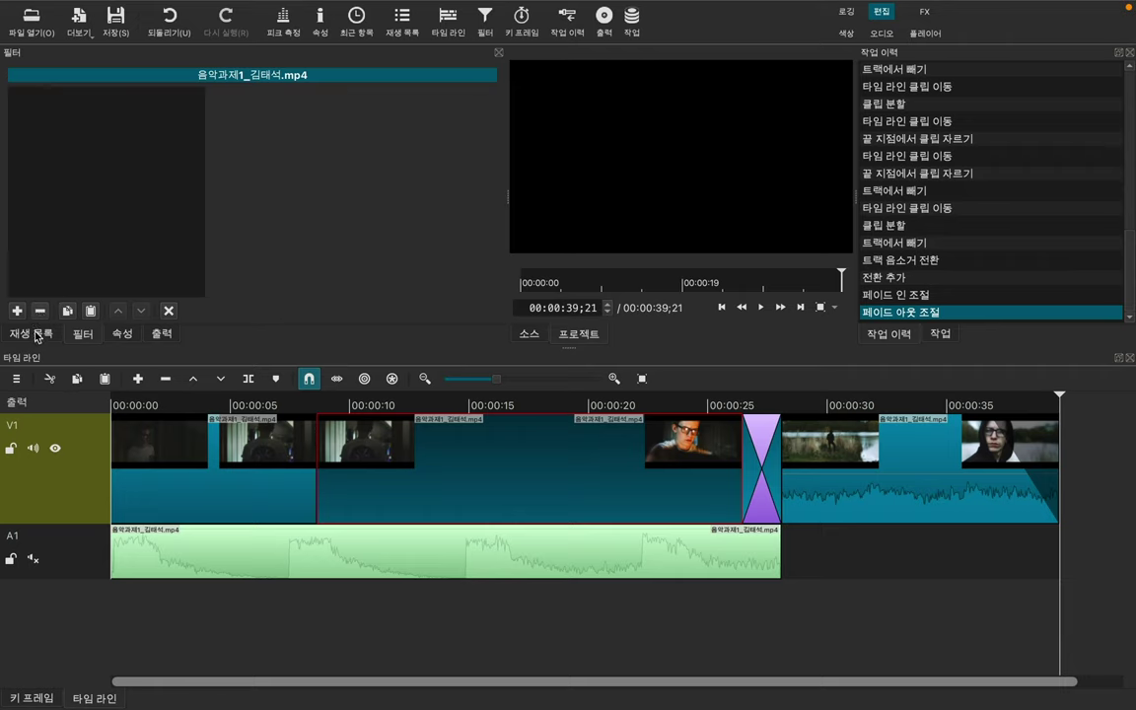
Step: Add the 360: 등장방형 마스크 filter, preview from 09;11, then undo the last clip's fade-out
{"action": "left_click", "coordinate": [17, 310]}
{"action": "scroll", "coordinate": [205, 255], "scroll_direction": "up", "scroll_amount": 5}
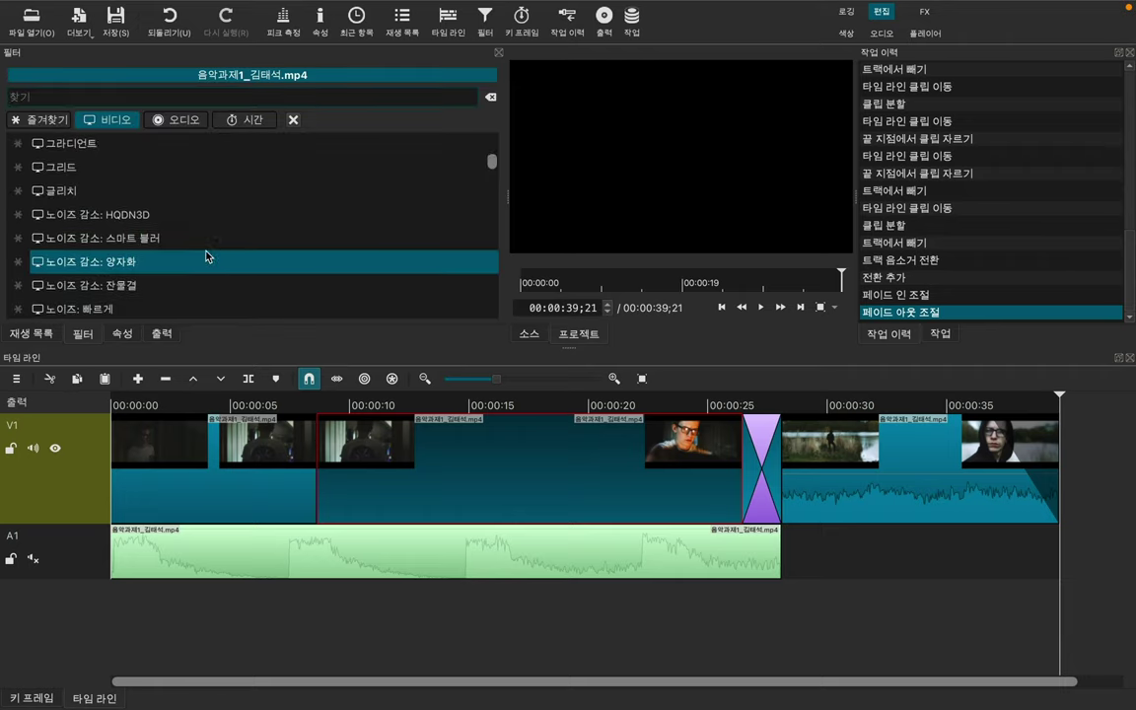
{"action": "scroll", "coordinate": [205, 255], "scroll_direction": "up", "scroll_amount": 3}
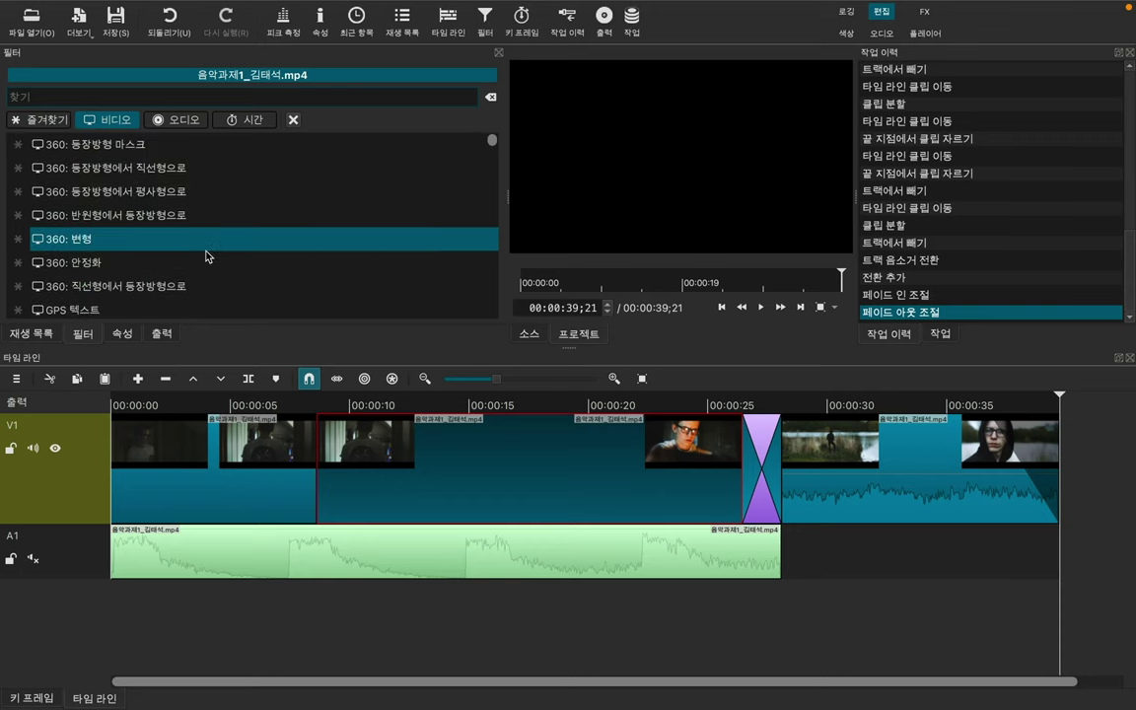
{"action": "scroll", "coordinate": [204, 208], "scroll_direction": "down", "scroll_amount": 1}
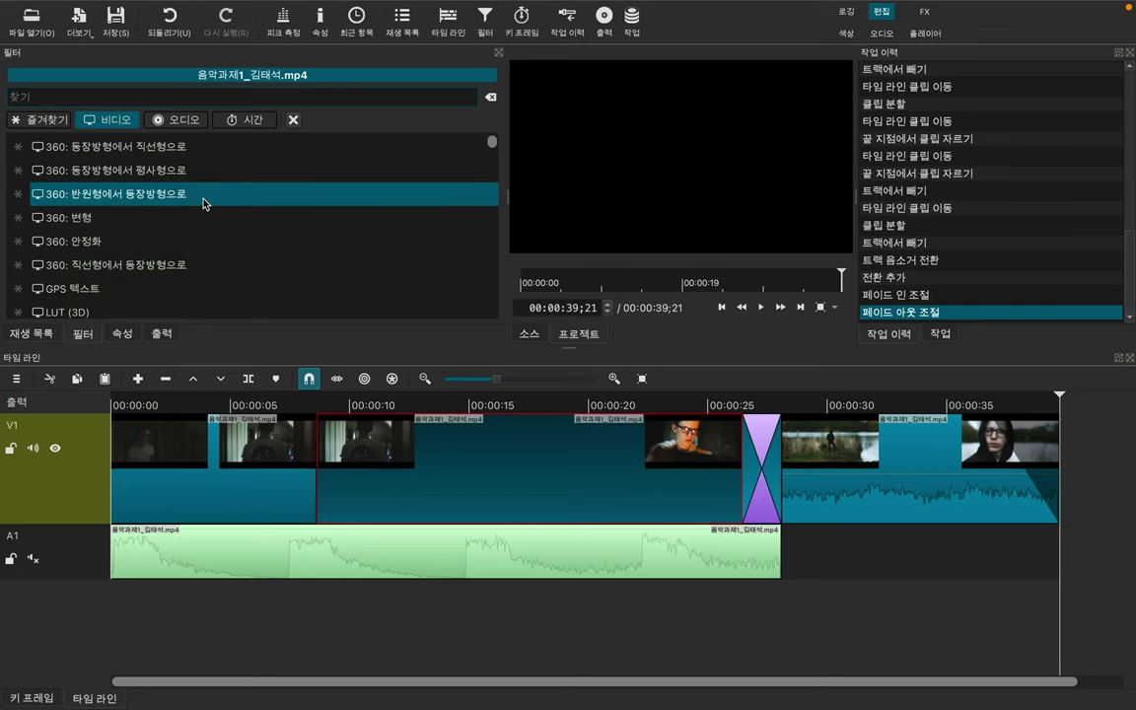
{"action": "scroll", "coordinate": [204, 197], "scroll_direction": "up", "scroll_amount": 1}
{"action": "left_click", "coordinate": [170, 139]}
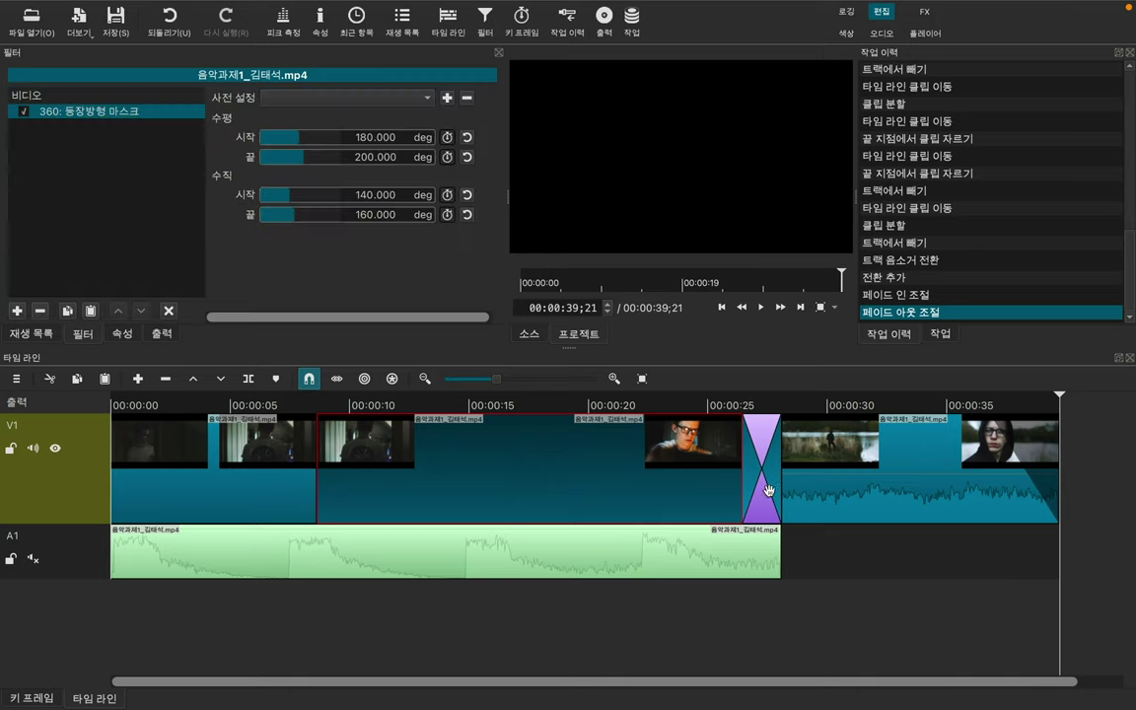
{"action": "left_click", "coordinate": [334, 405]}
{"action": "key", "text": "space"}
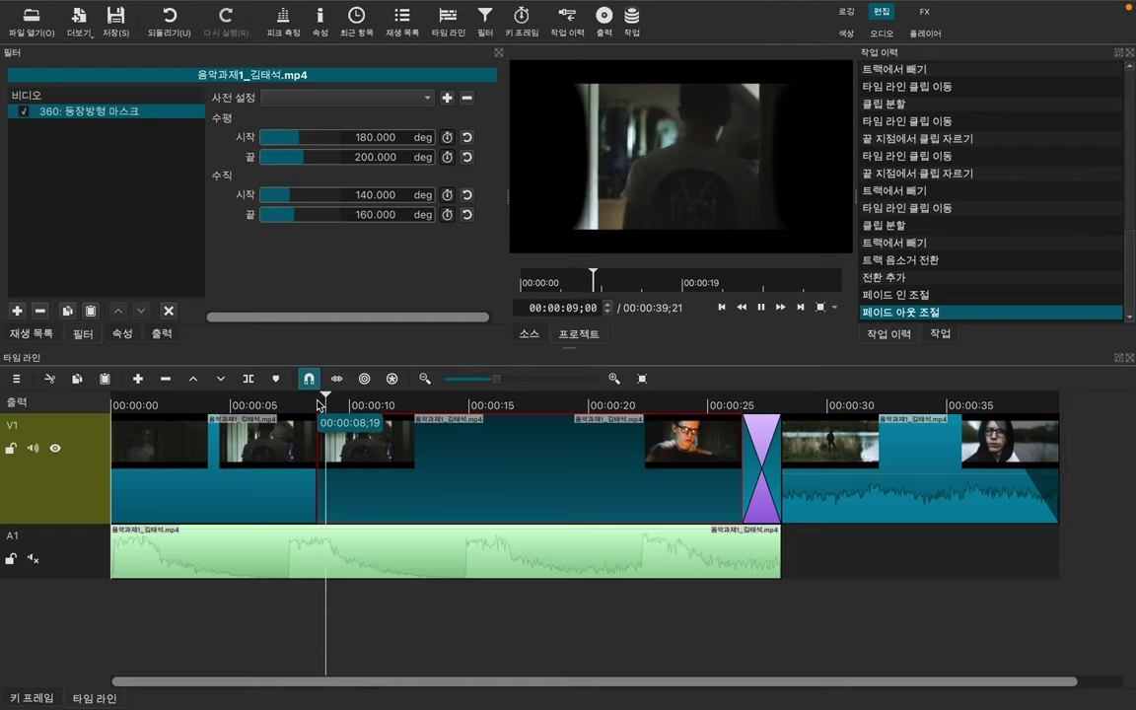
{"action": "key", "text": "space"}
{"action": "key", "text": "ctrl+z"}
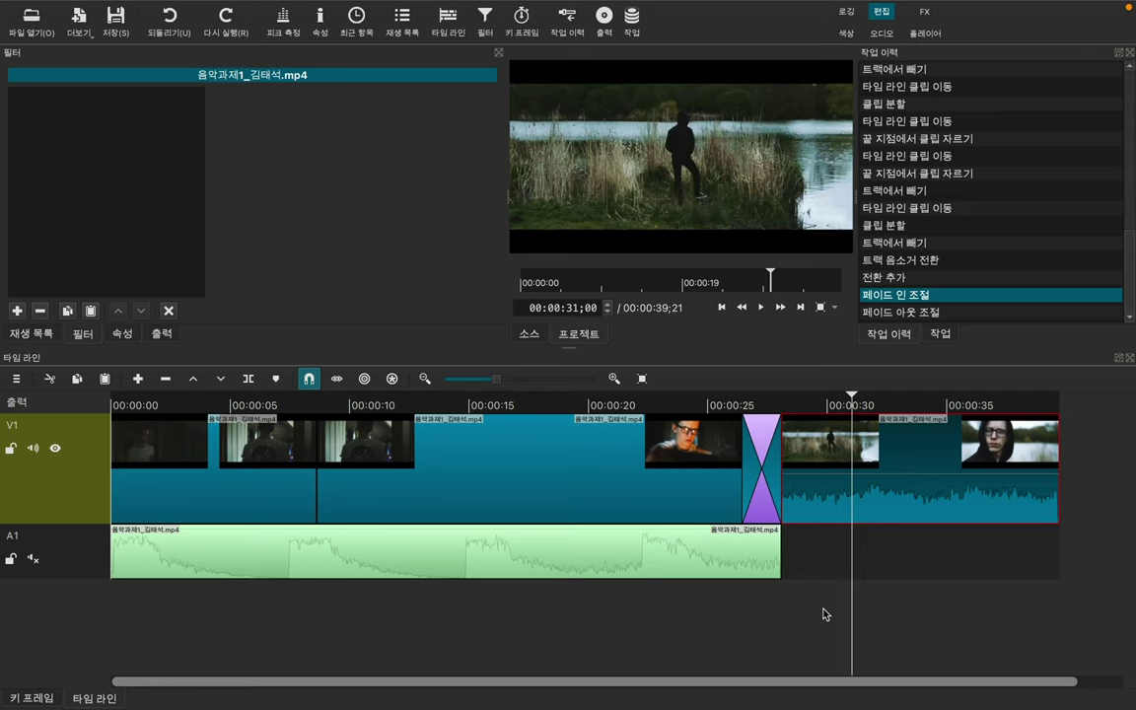
Step: Scroll through the video filter list available for the last clip
{"action": "left_click", "coordinate": [19, 311]}
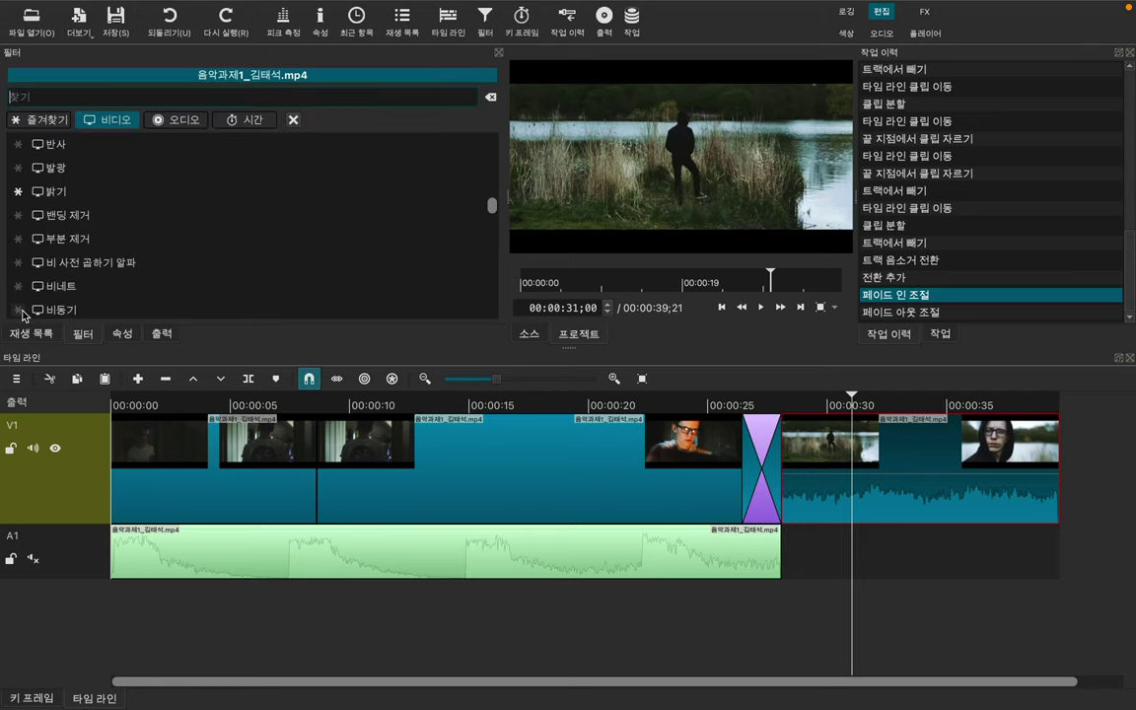
{"action": "scroll", "coordinate": [158, 263], "scroll_direction": "down", "scroll_amount": 2}
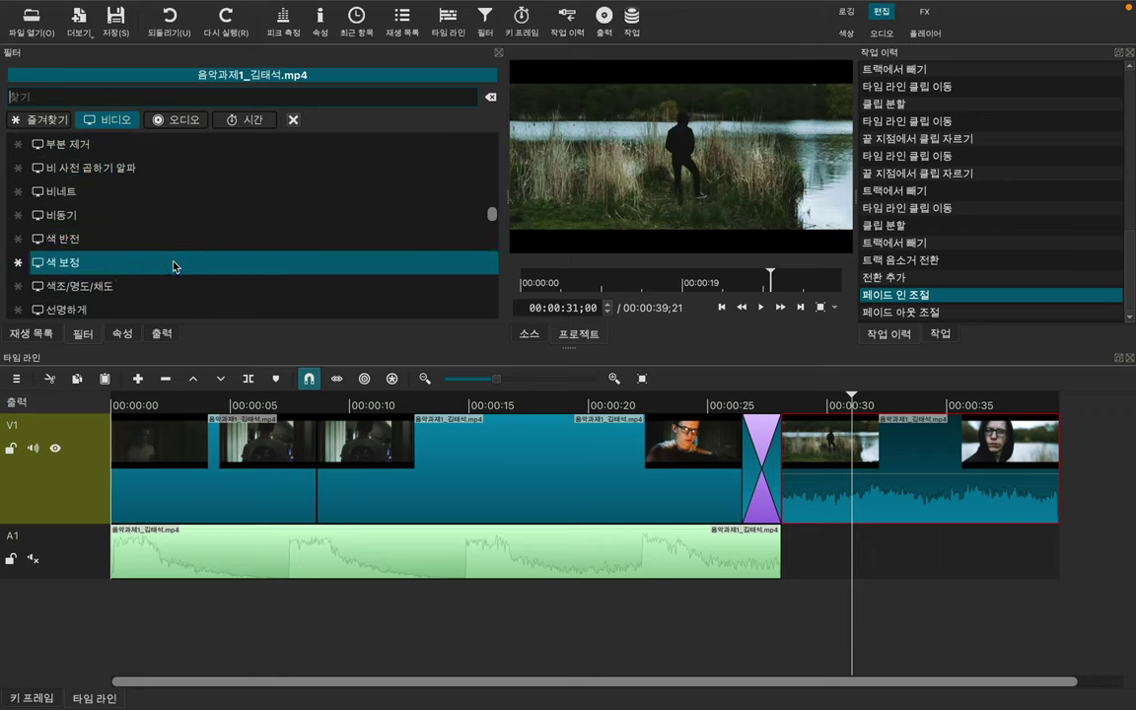
{"action": "scroll", "coordinate": [166, 281], "scroll_direction": "down", "scroll_amount": 3}
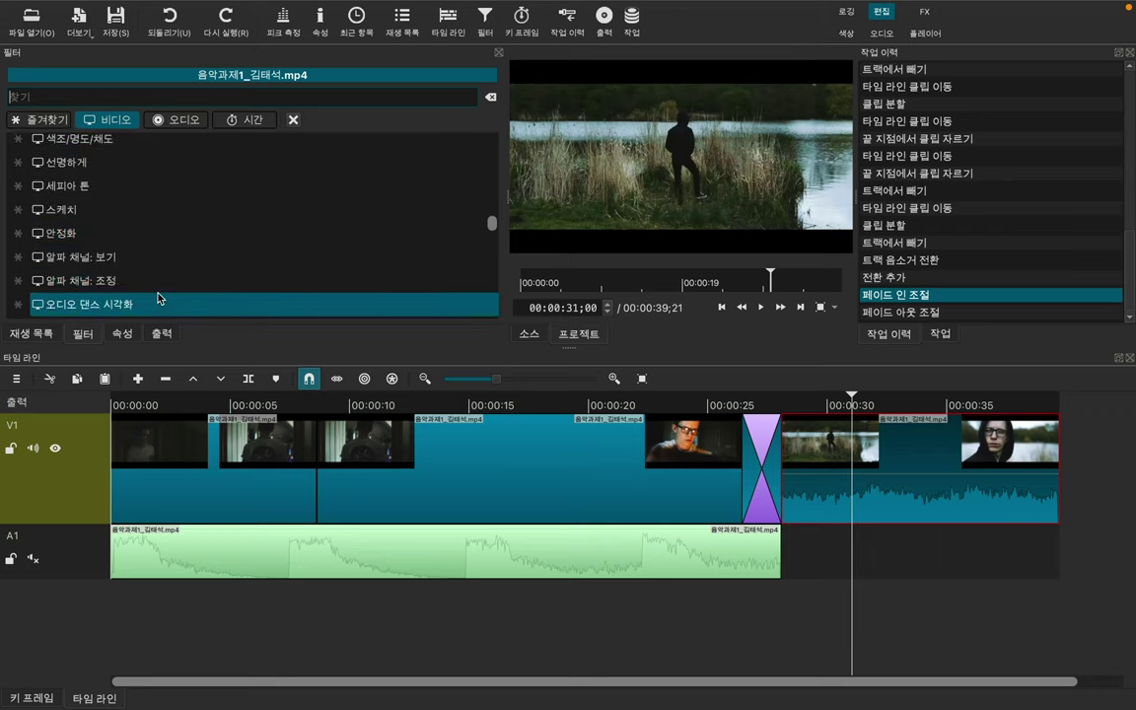
{"action": "scroll", "coordinate": [157, 299], "scroll_direction": "down", "scroll_amount": 3}
{"action": "scroll", "coordinate": [158, 299], "scroll_direction": "down", "scroll_amount": 5}
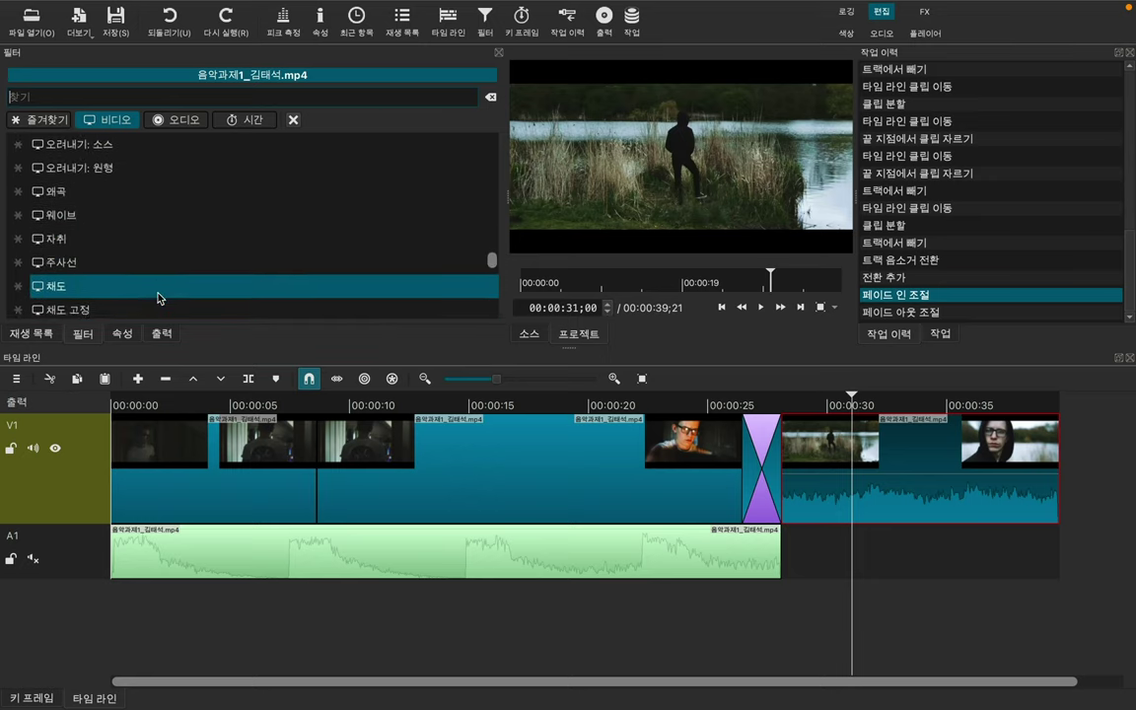
{"action": "scroll", "coordinate": [158, 298], "scroll_direction": "down", "scroll_amount": 2}
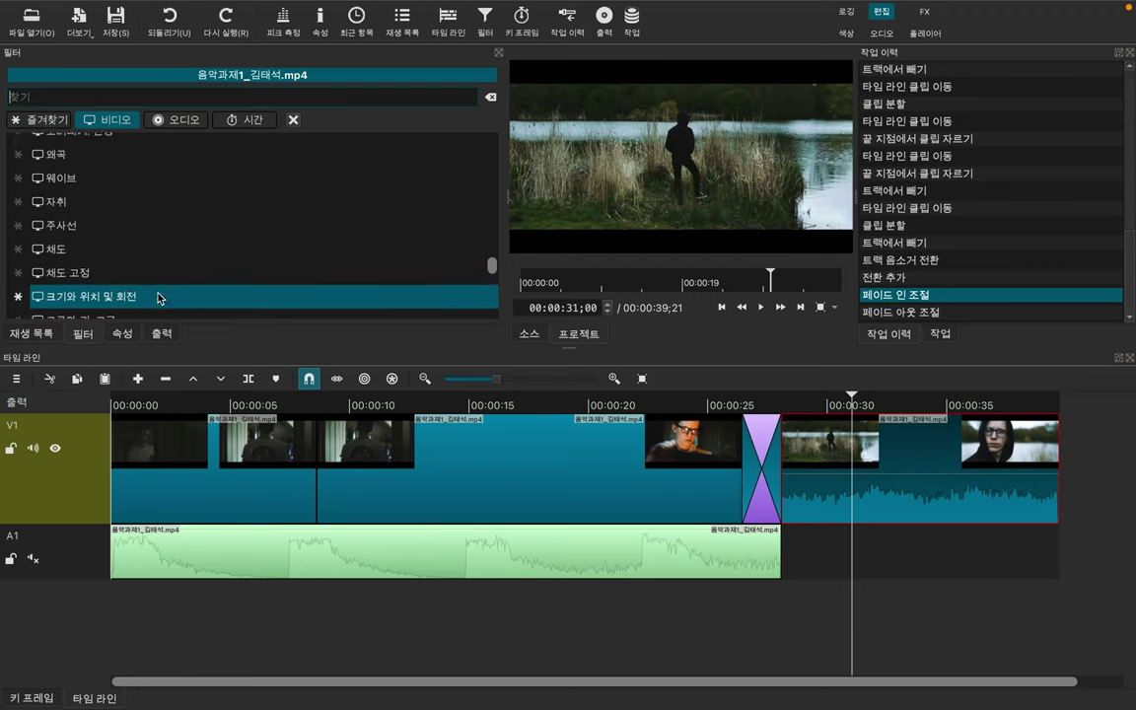
{"action": "scroll", "coordinate": [157, 298], "scroll_direction": "up", "scroll_amount": 7}
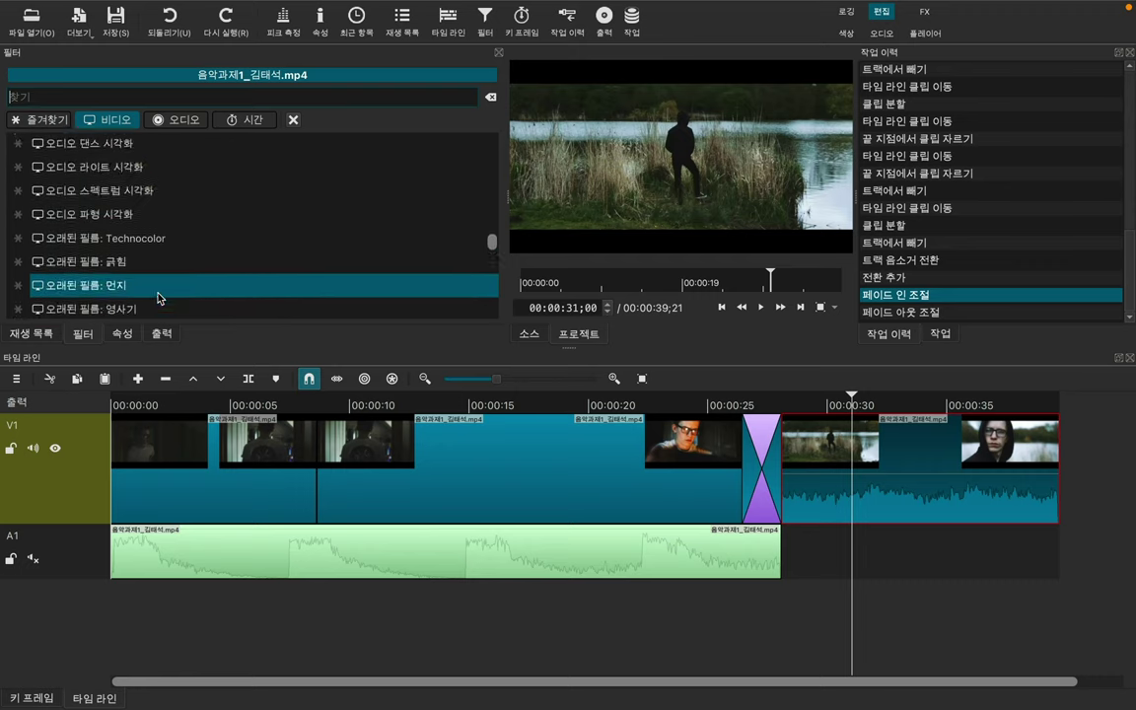
{"action": "scroll", "coordinate": [158, 298], "scroll_direction": "up", "scroll_amount": 4}
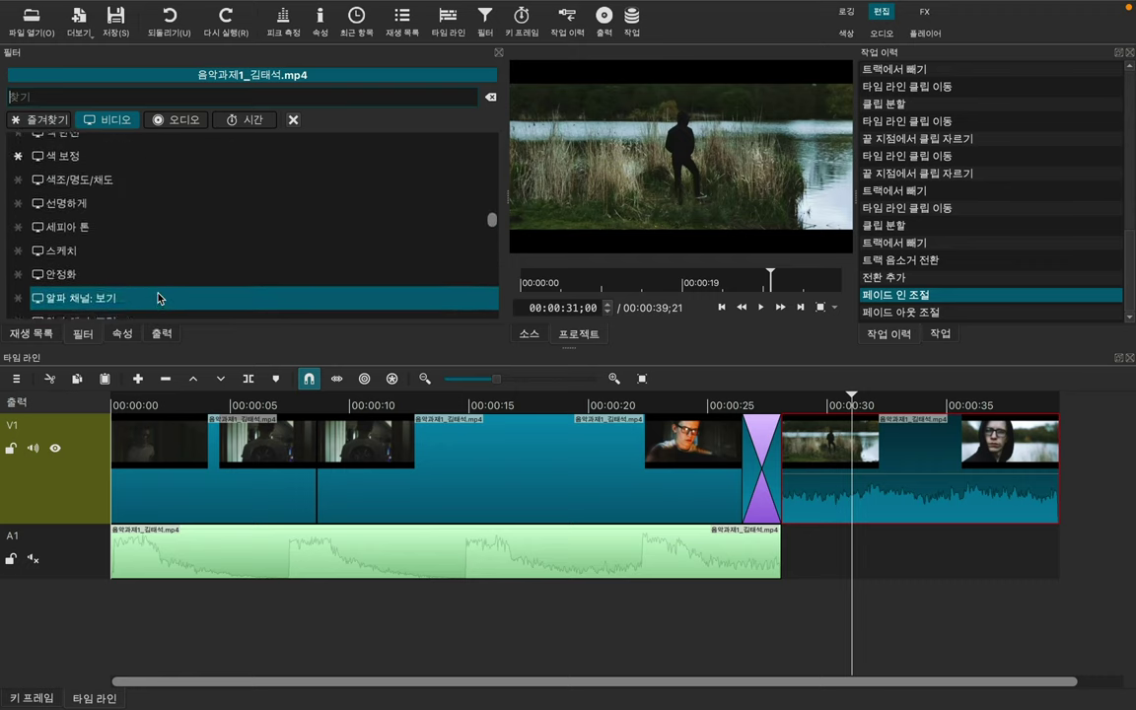
Step: Try the 스케치 sketch filter, varying line width and height before settling on 2 px, then remove it
{"action": "left_click", "coordinate": [210, 265]}
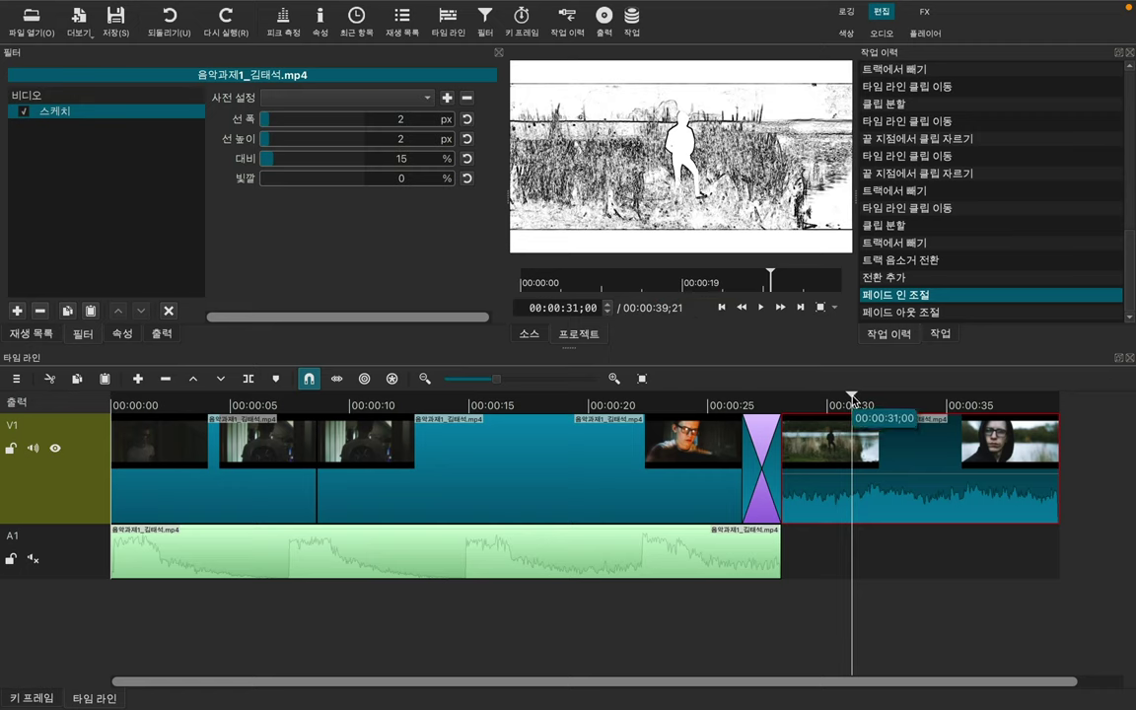
{"action": "left_click", "coordinate": [805, 400]}
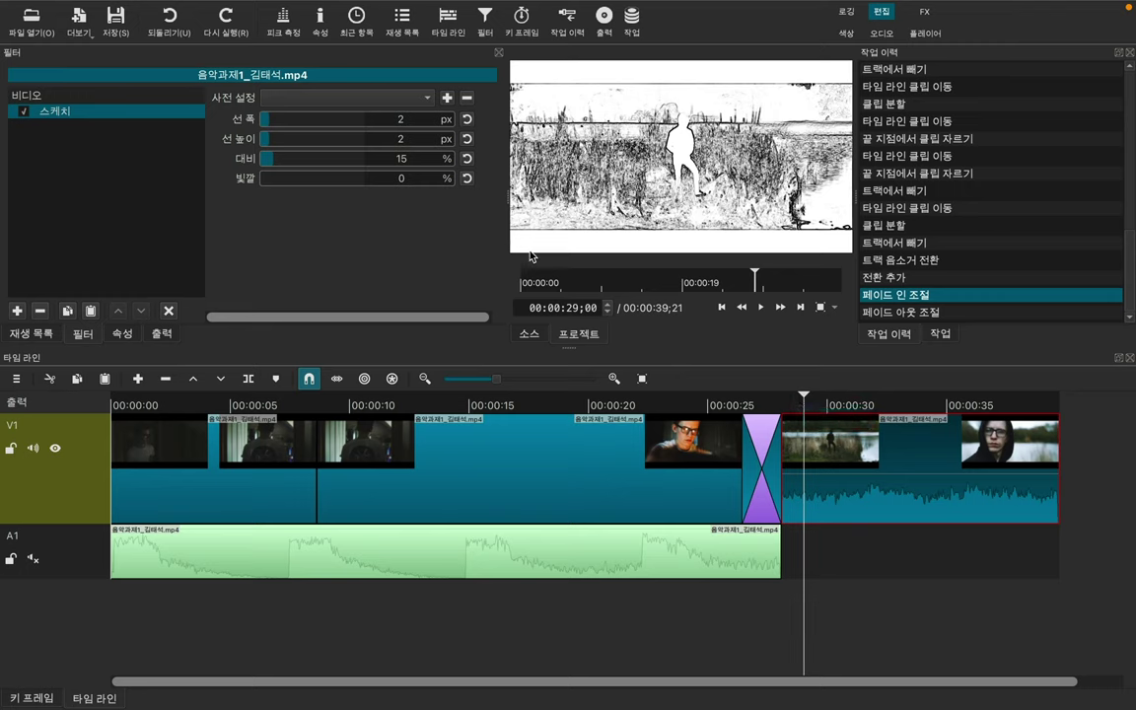
{"action": "left_click", "coordinate": [321, 124]}
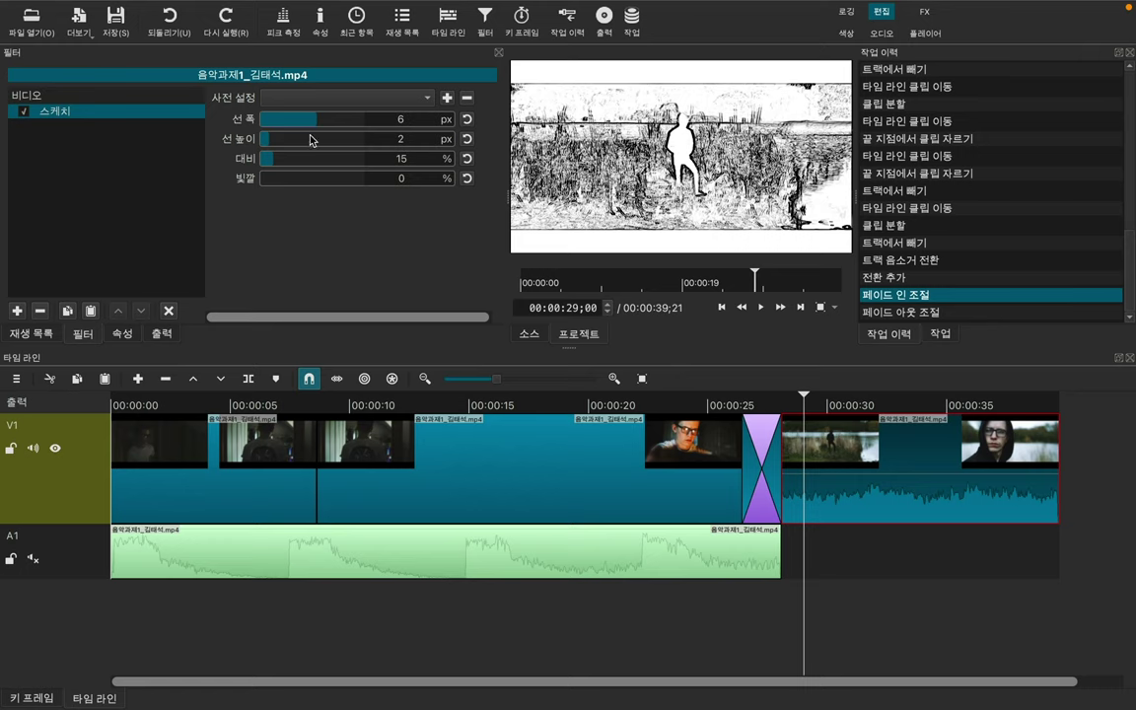
{"action": "left_click", "coordinate": [268, 119]}
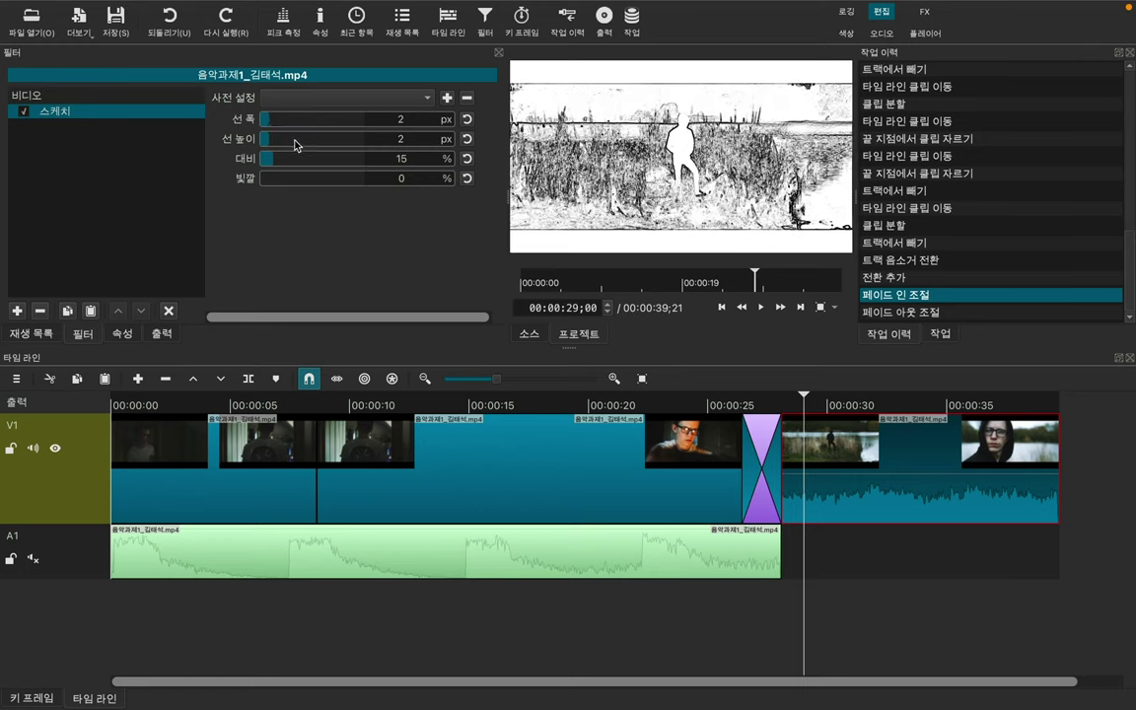
{"action": "left_click_drag", "start_coordinate": [300, 144], "coordinate": [317, 142]}
{"action": "left_click", "coordinate": [352, 146]}
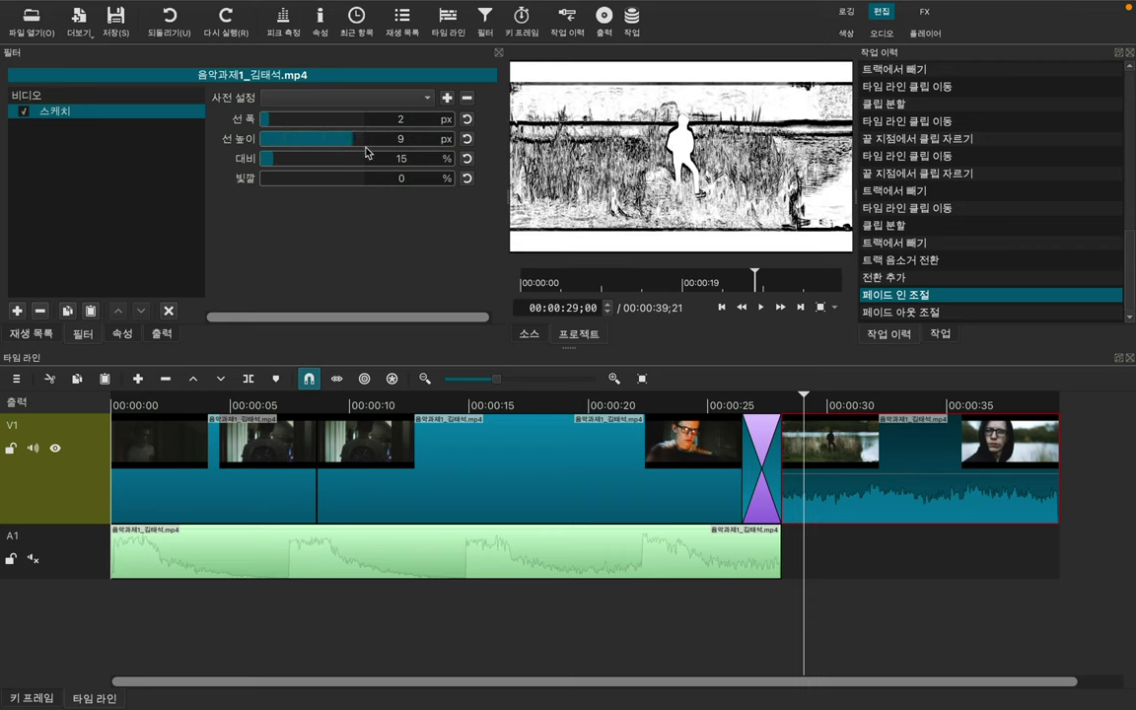
{"action": "left_click", "coordinate": [274, 146]}
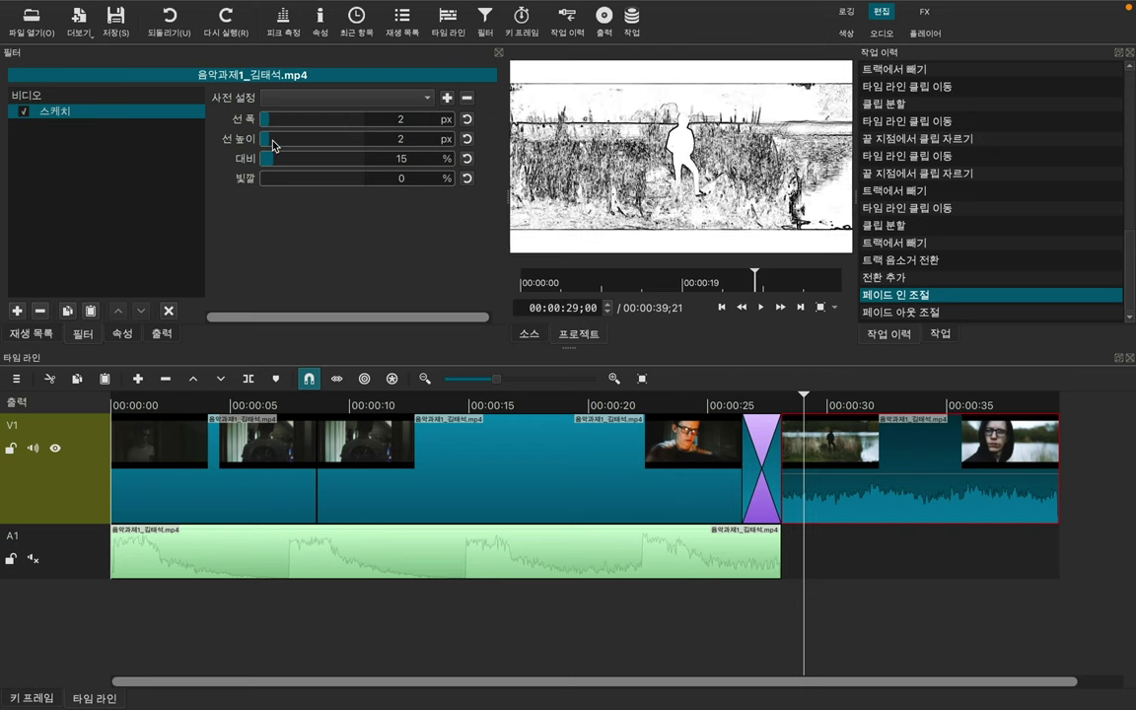
{"action": "left_click", "coordinate": [41, 311]}
{"action": "left_click", "coordinate": [17, 311]}
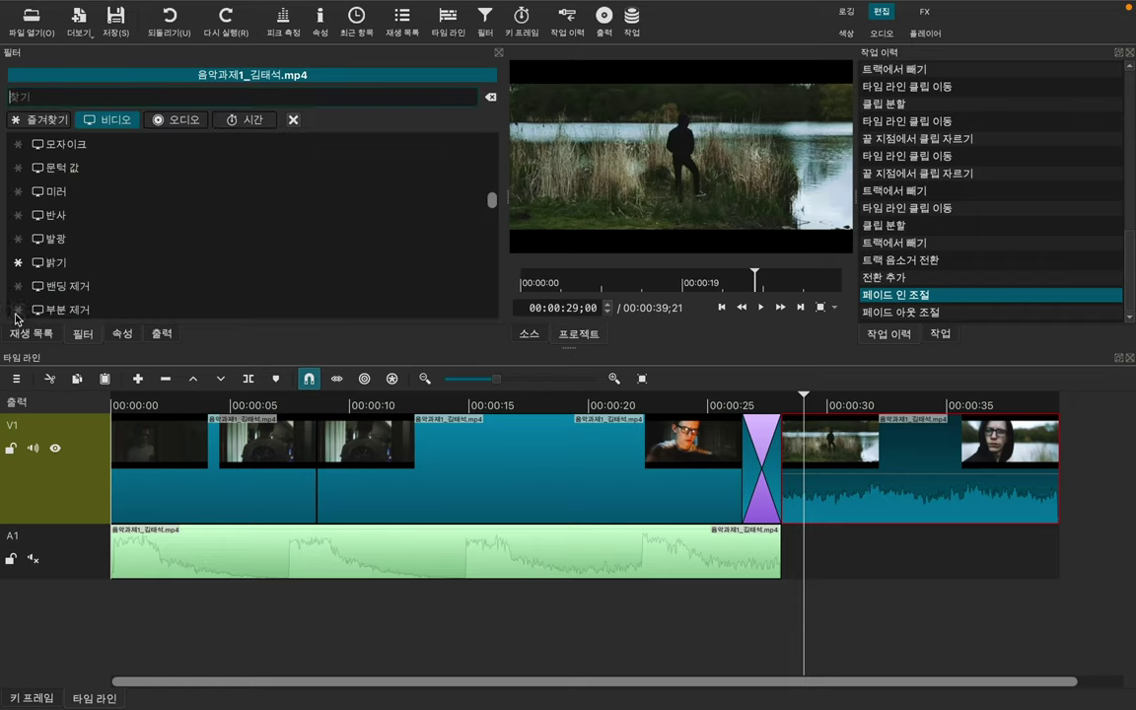
Step: Scroll down through the open video filter list
{"action": "scroll", "coordinate": [193, 226], "scroll_direction": "down", "scroll_amount": 5}
{"action": "scroll", "coordinate": [192, 226], "scroll_direction": "down", "scroll_amount": 5}
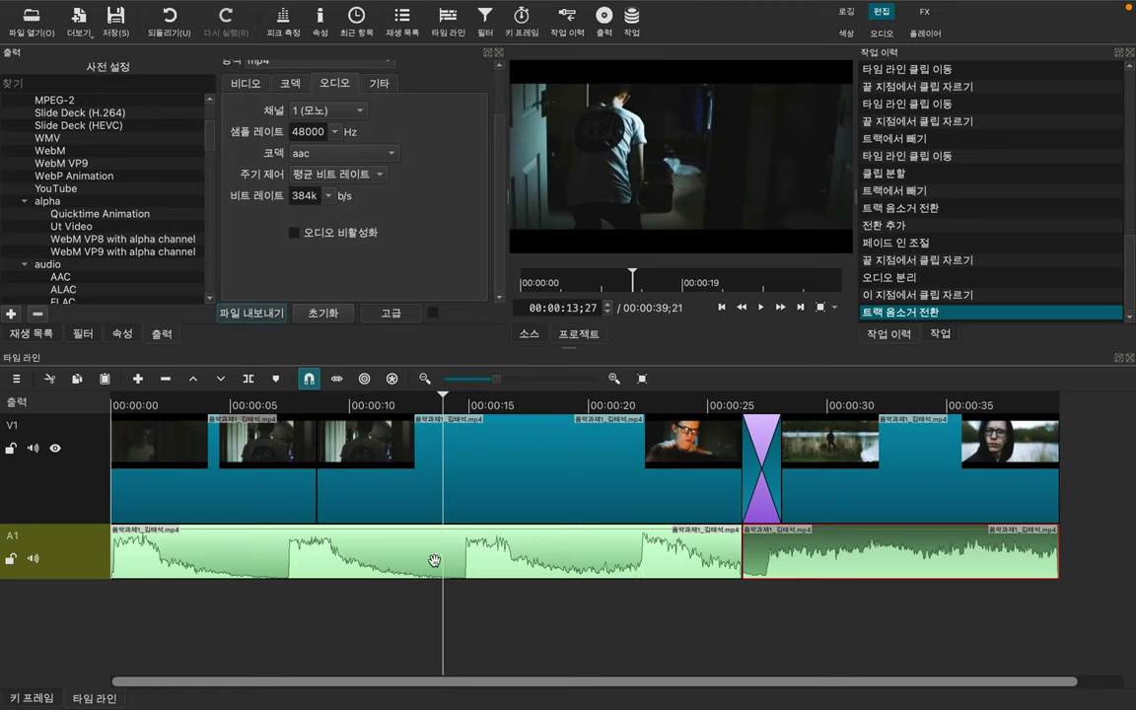
{"action": "left_click", "coordinate": [271, 499]}
{"action": "left_click", "coordinate": [527, 510]}
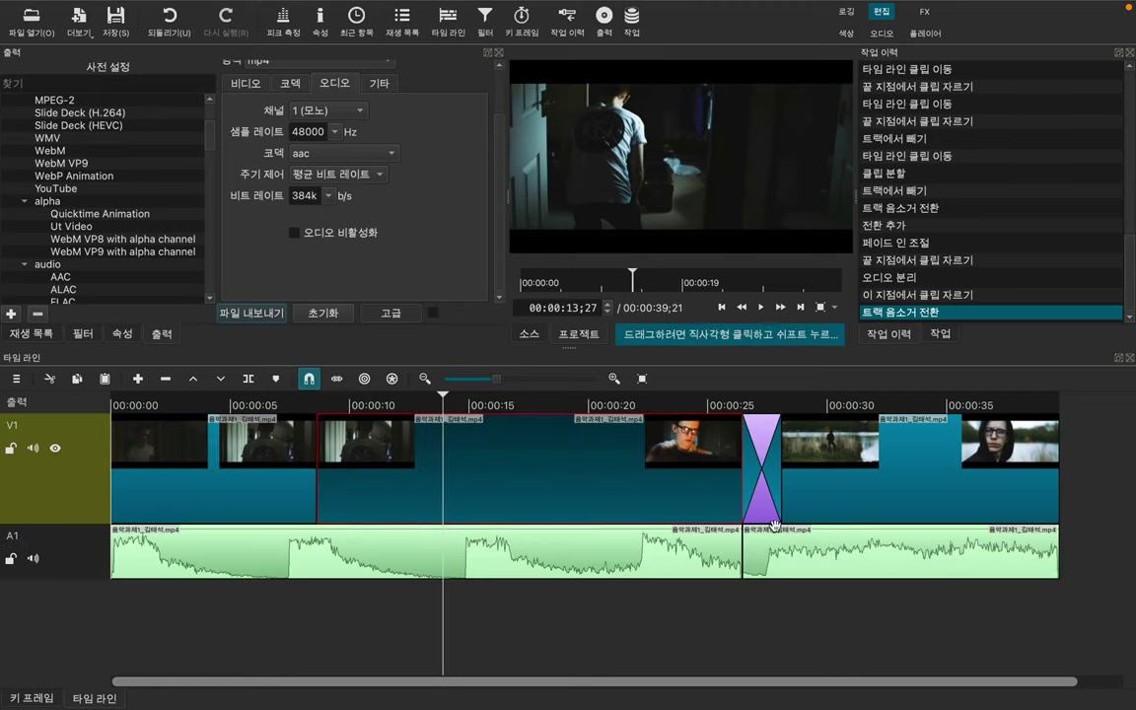
{"action": "left_click", "coordinate": [729, 453]}
{"action": "left_click", "coordinate": [730, 562]}
{"action": "left_click", "coordinate": [814, 575]}
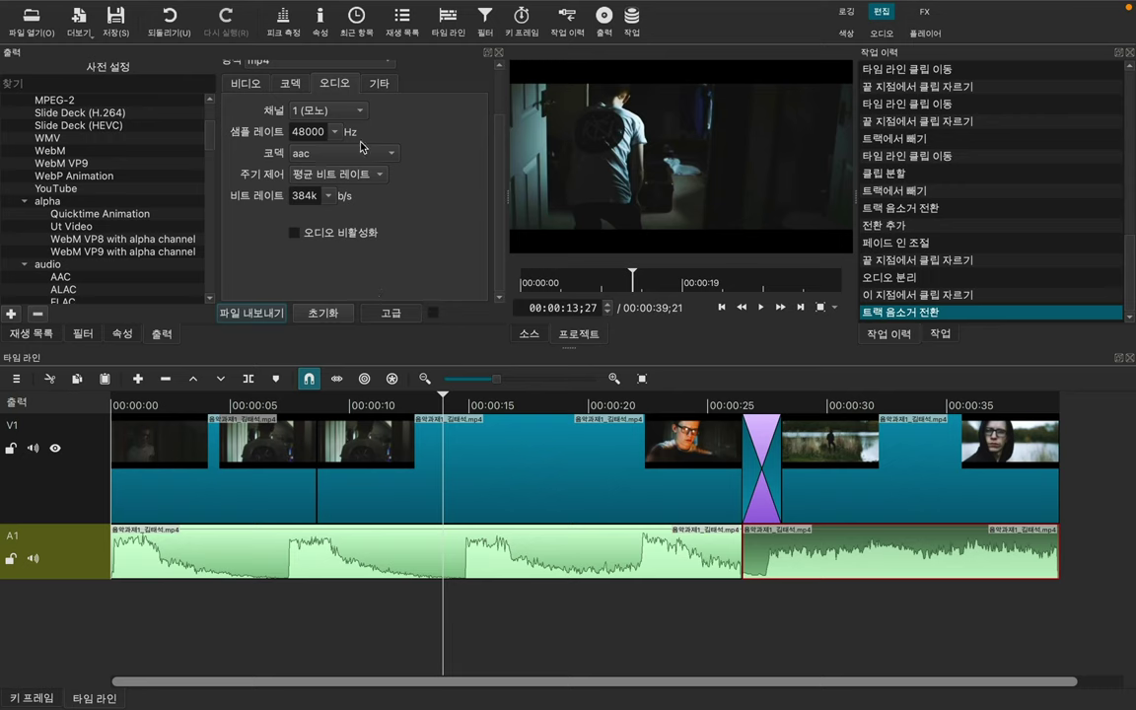
Step: Compare the H.264 Baseline, High, Main and HEVC presets, ending on H.264 High Profile
{"action": "scroll", "coordinate": [212, 140], "scroll_direction": "down", "scroll_amount": 1}
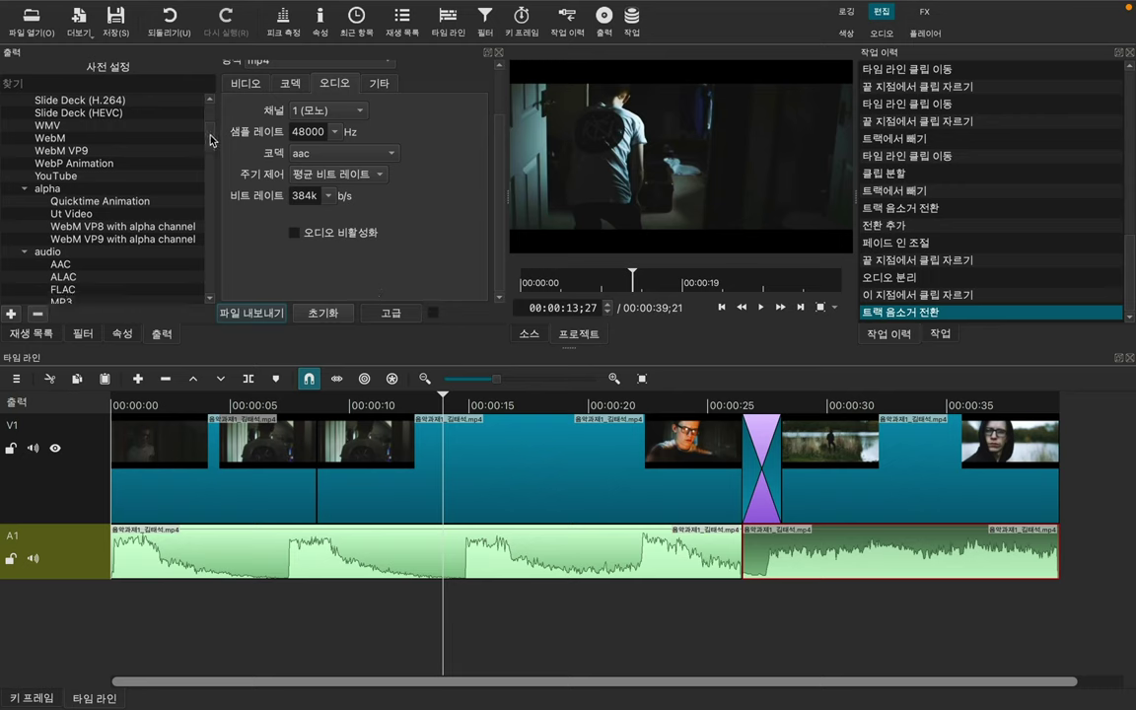
{"action": "left_click_drag", "start_coordinate": [212, 140], "coordinate": [189, 99]}
{"action": "left_click", "coordinate": [132, 145]}
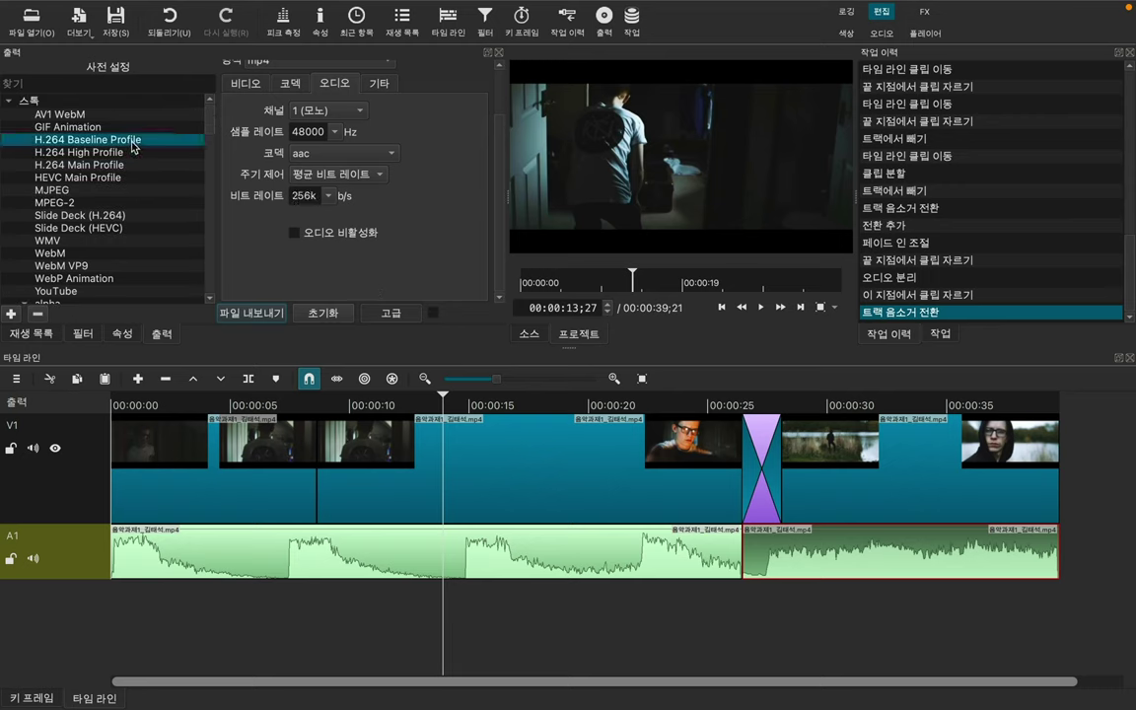
{"action": "left_click", "coordinate": [116, 152]}
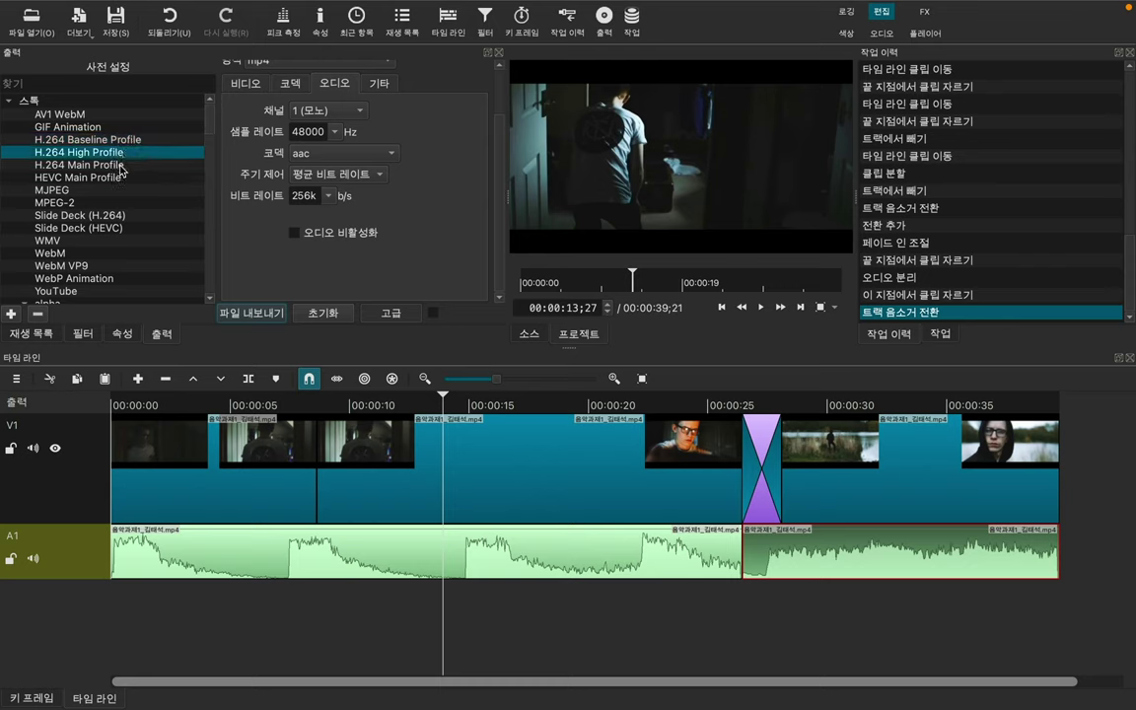
{"action": "left_click", "coordinate": [120, 165]}
{"action": "key", "text": "Down"}
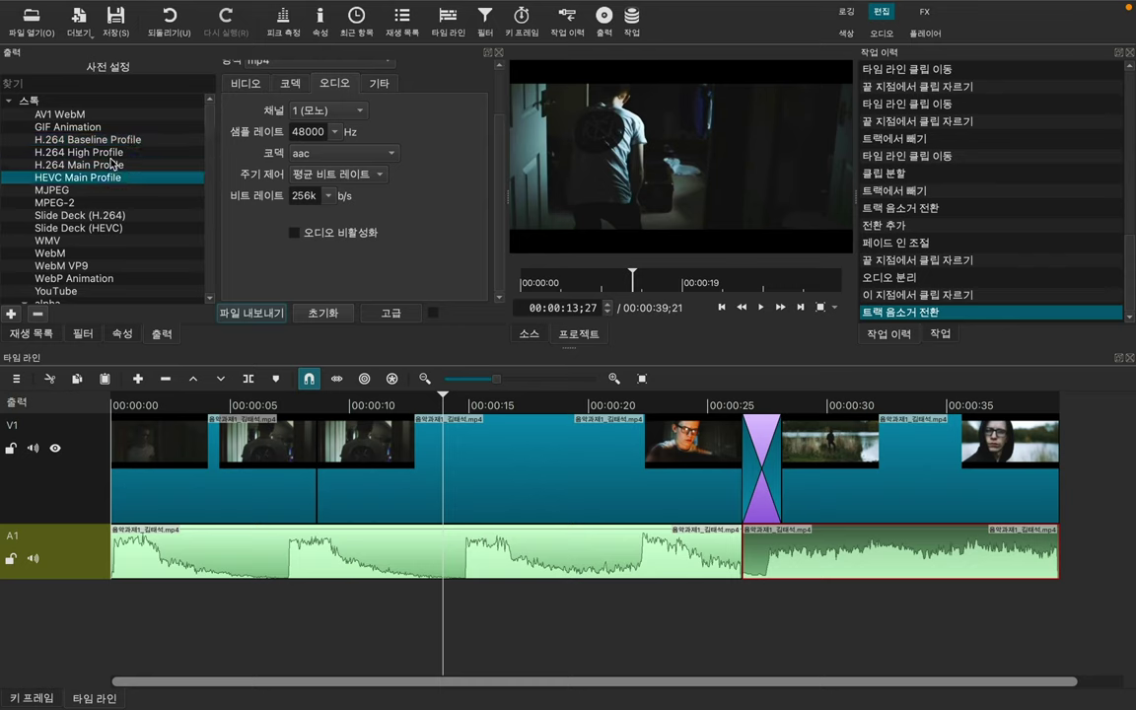
{"action": "left_click", "coordinate": [111, 152]}
{"action": "left_click", "coordinate": [114, 140]}
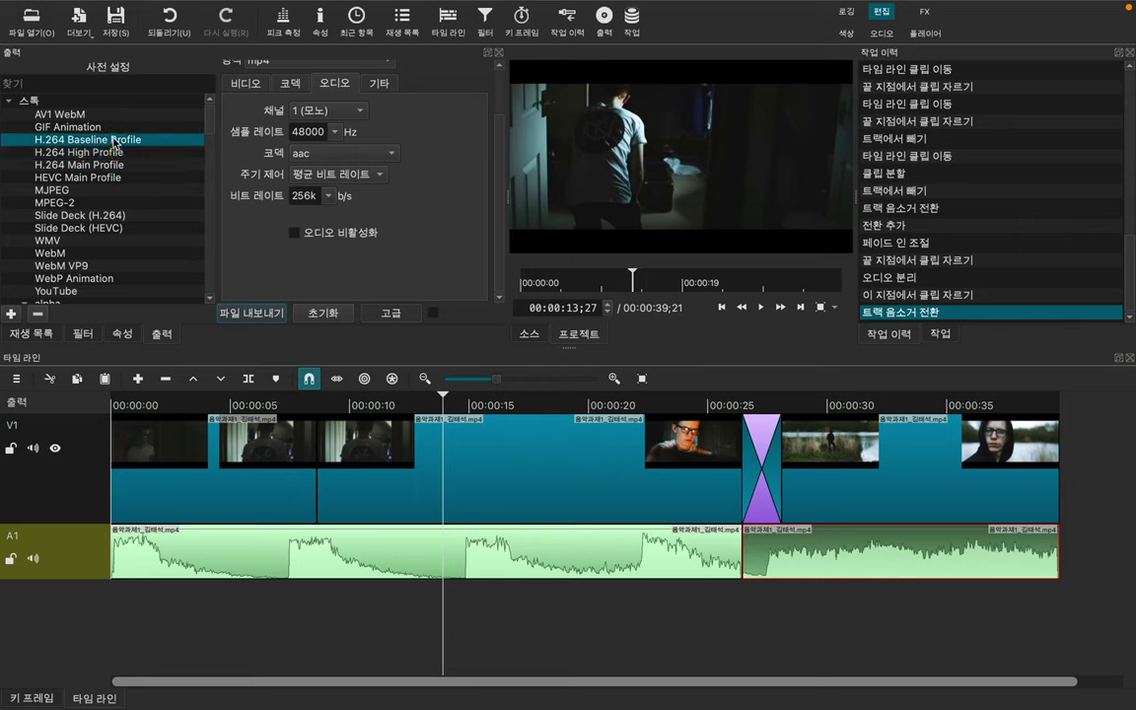
{"action": "left_click", "coordinate": [112, 152]}
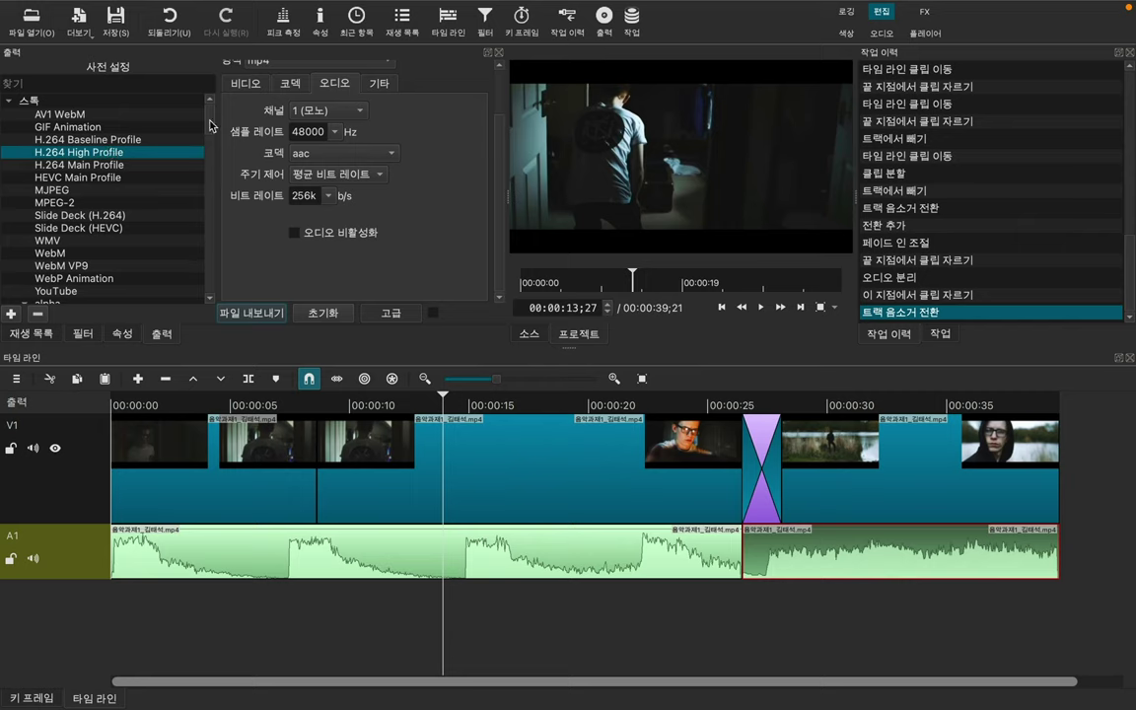
Step: Try the WebP Animation, WebM VP9, HEVC Main and MPEG-2 presets, then return to H.264 High Profile
{"action": "scroll", "coordinate": [463, 123], "scroll_direction": "up", "scroll_amount": 3}
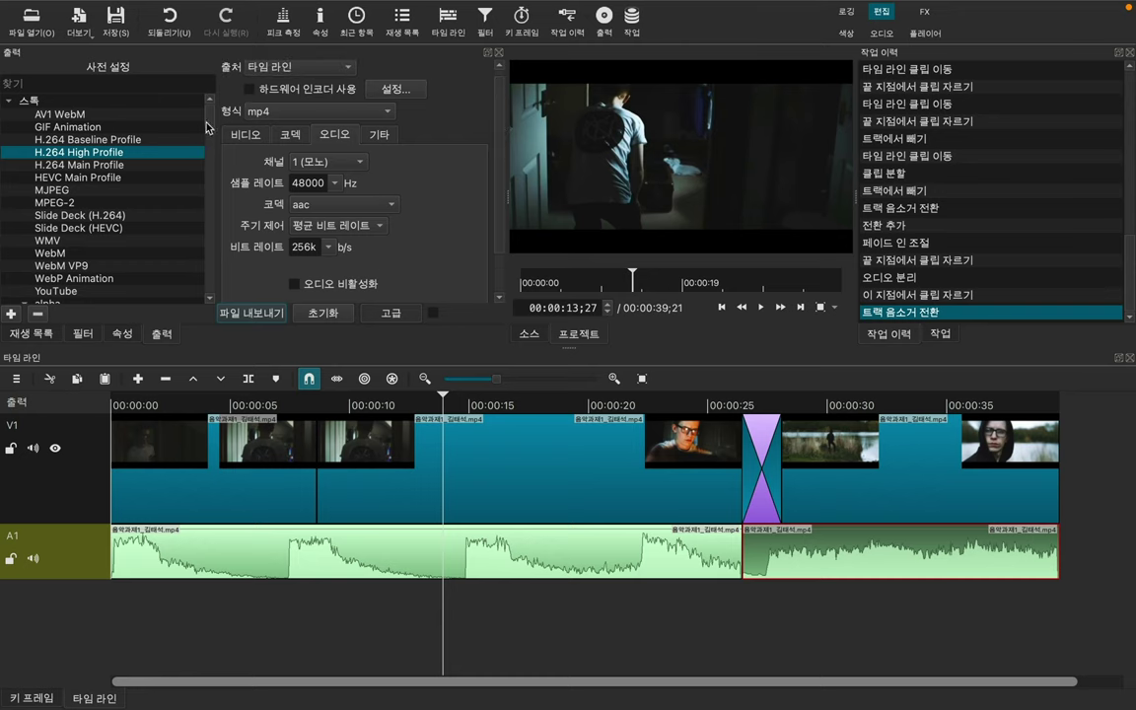
{"action": "scroll", "coordinate": [207, 135], "scroll_direction": "down", "scroll_amount": 1}
{"action": "scroll", "coordinate": [207, 135], "scroll_direction": "down", "scroll_amount": 3}
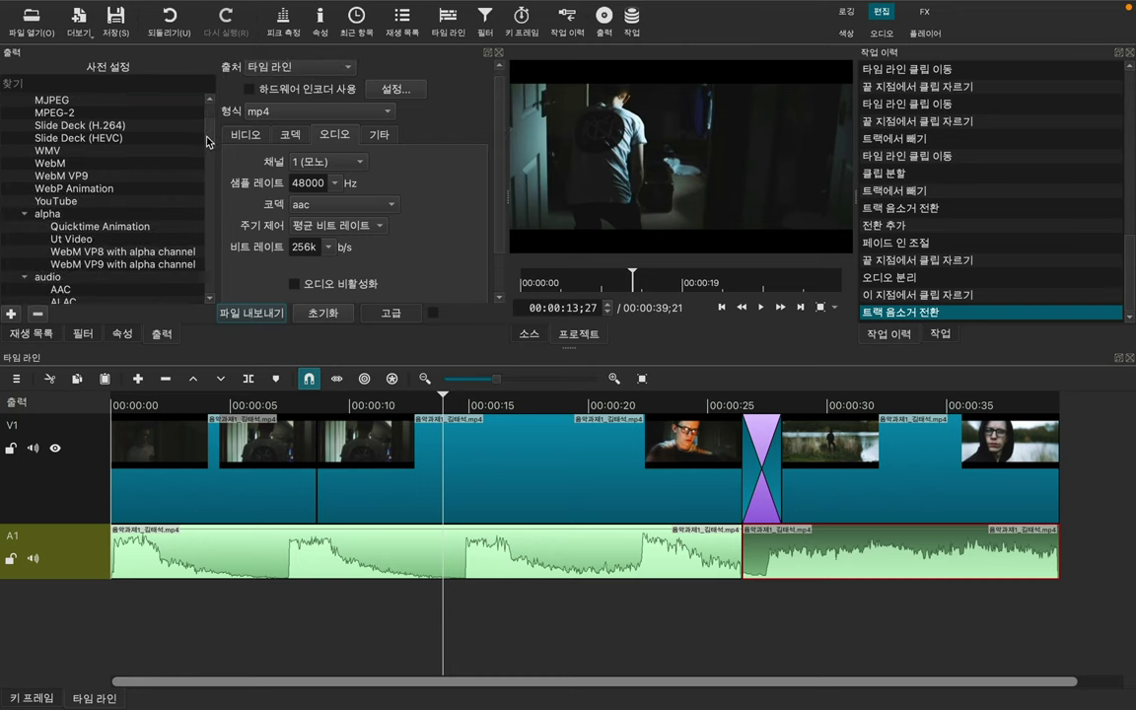
{"action": "left_click", "coordinate": [83, 187]}
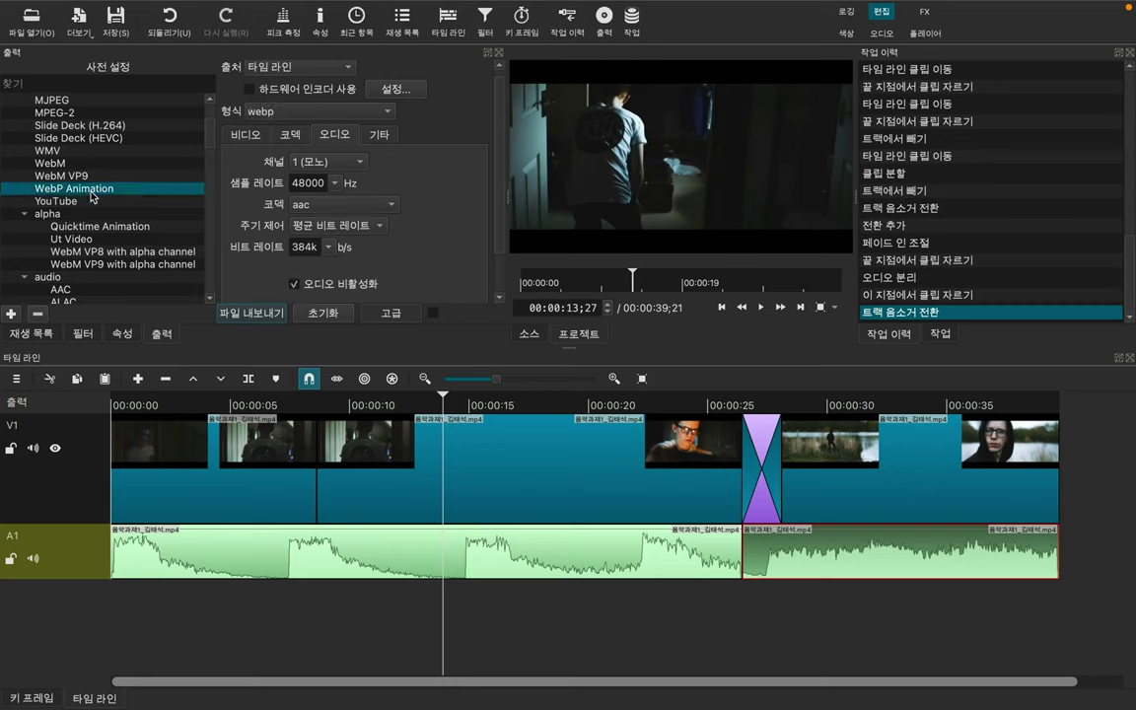
{"action": "scroll", "coordinate": [190, 120], "scroll_direction": "up", "scroll_amount": 3}
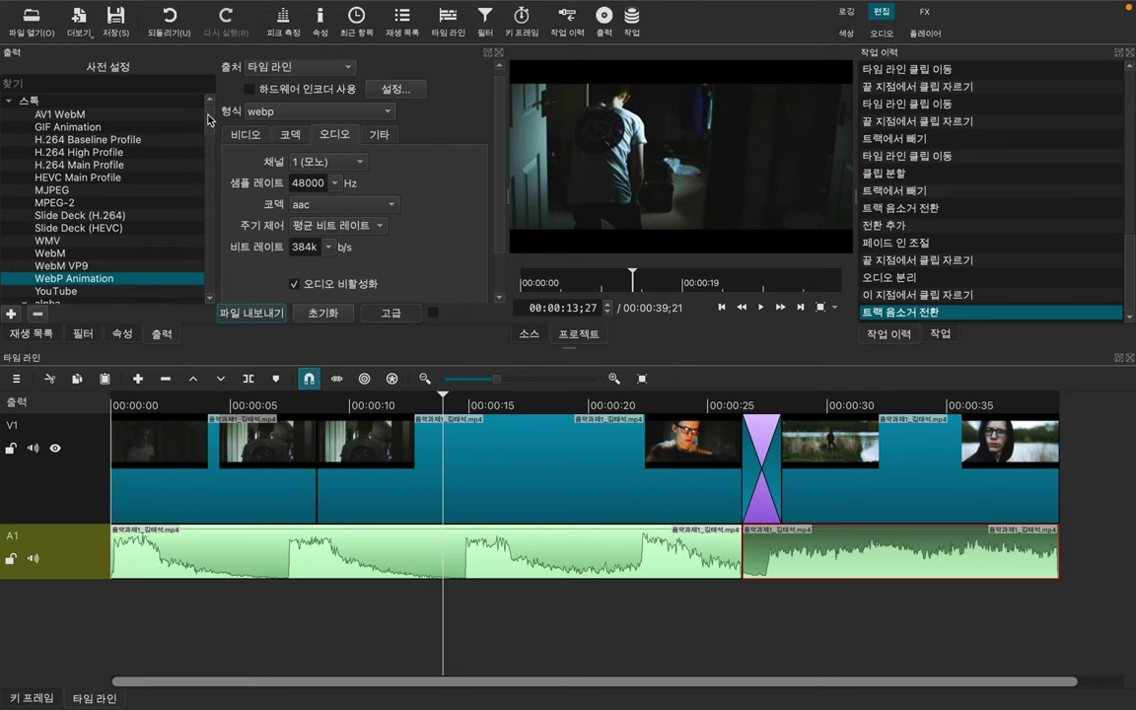
{"action": "left_click", "coordinate": [91, 264]}
{"action": "left_click", "coordinate": [111, 176]}
{"action": "left_click", "coordinate": [98, 201]}
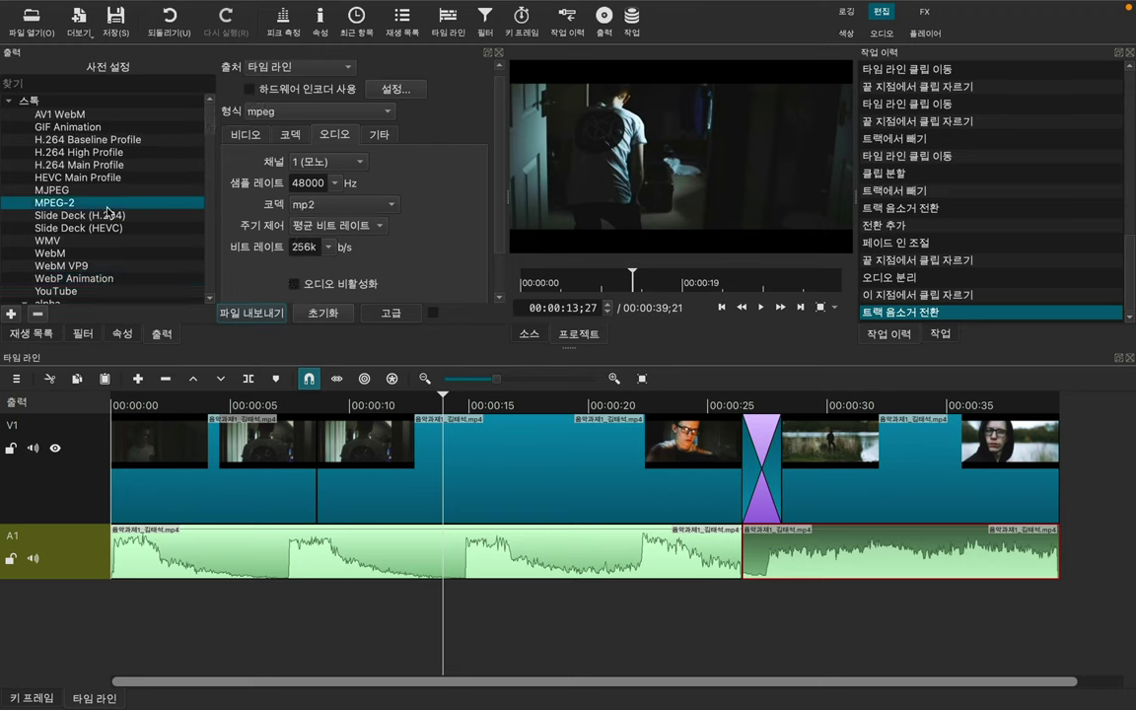
{"action": "left_click", "coordinate": [105, 151]}
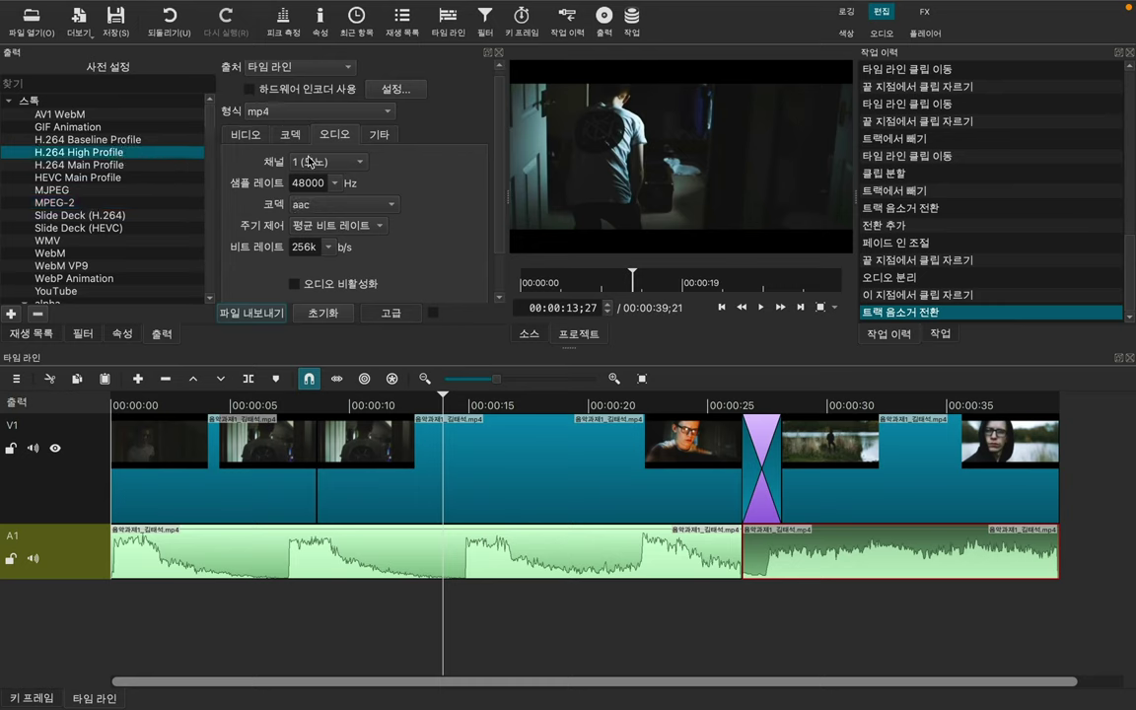
Step: Toggle the Advanced export settings off and back on
{"action": "scroll", "coordinate": [498, 95], "scroll_direction": "up", "scroll_amount": 1}
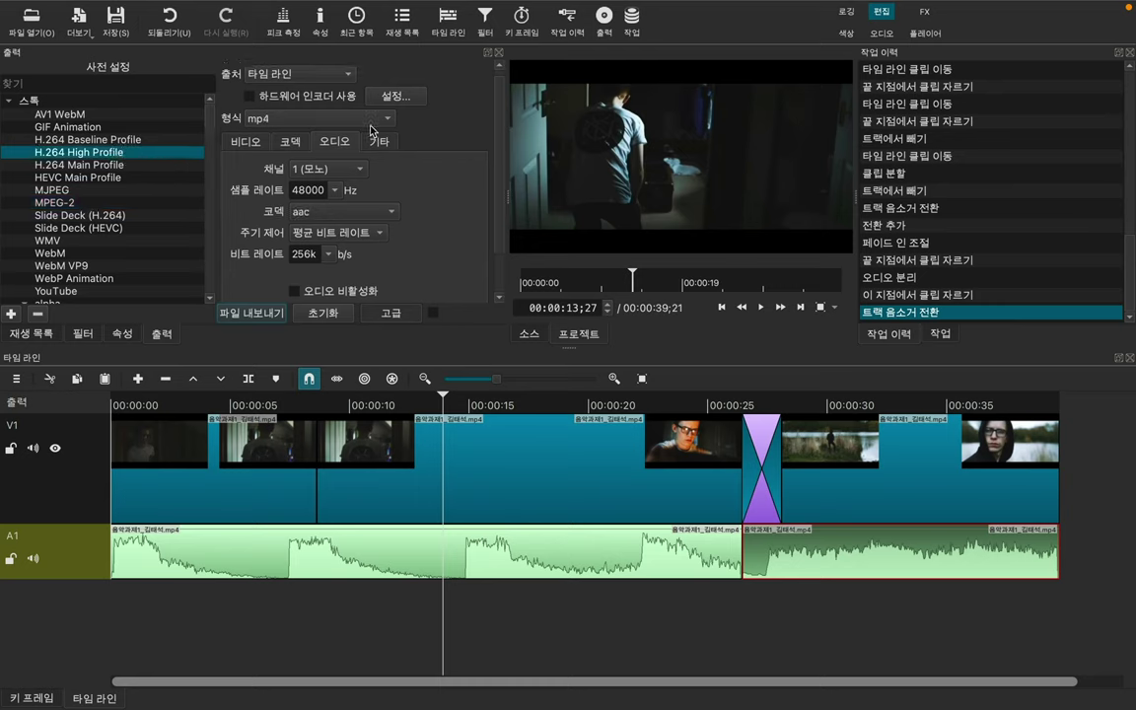
{"action": "left_click", "coordinate": [400, 318]}
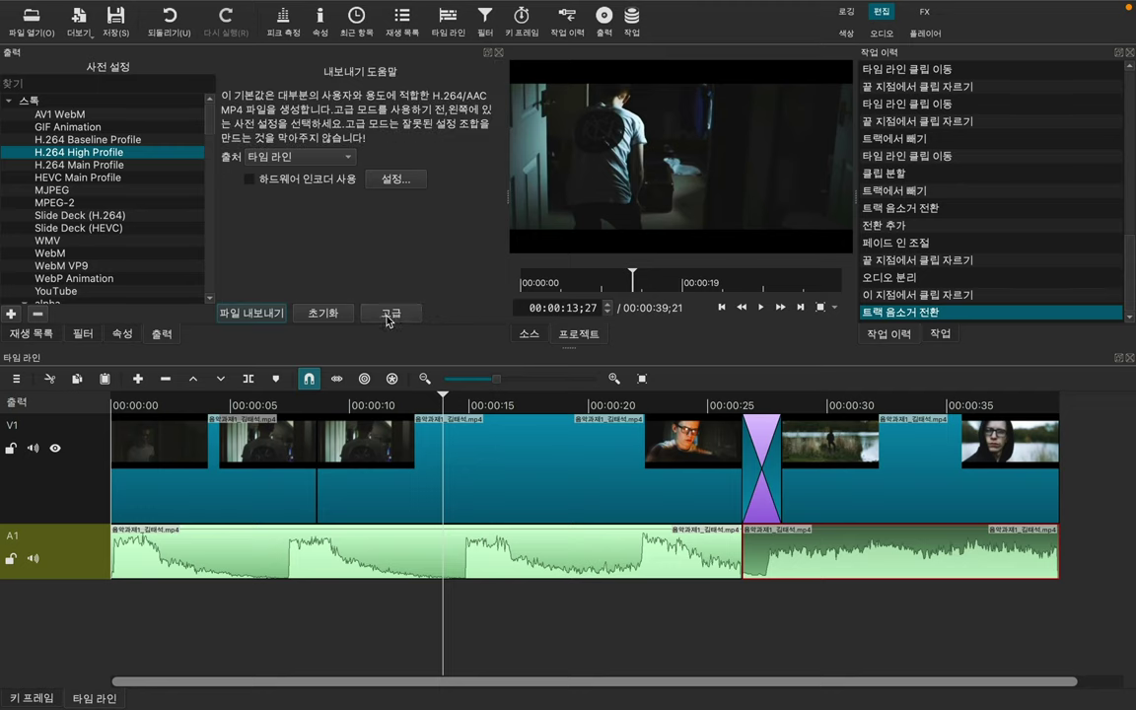
{"action": "left_click", "coordinate": [386, 319]}
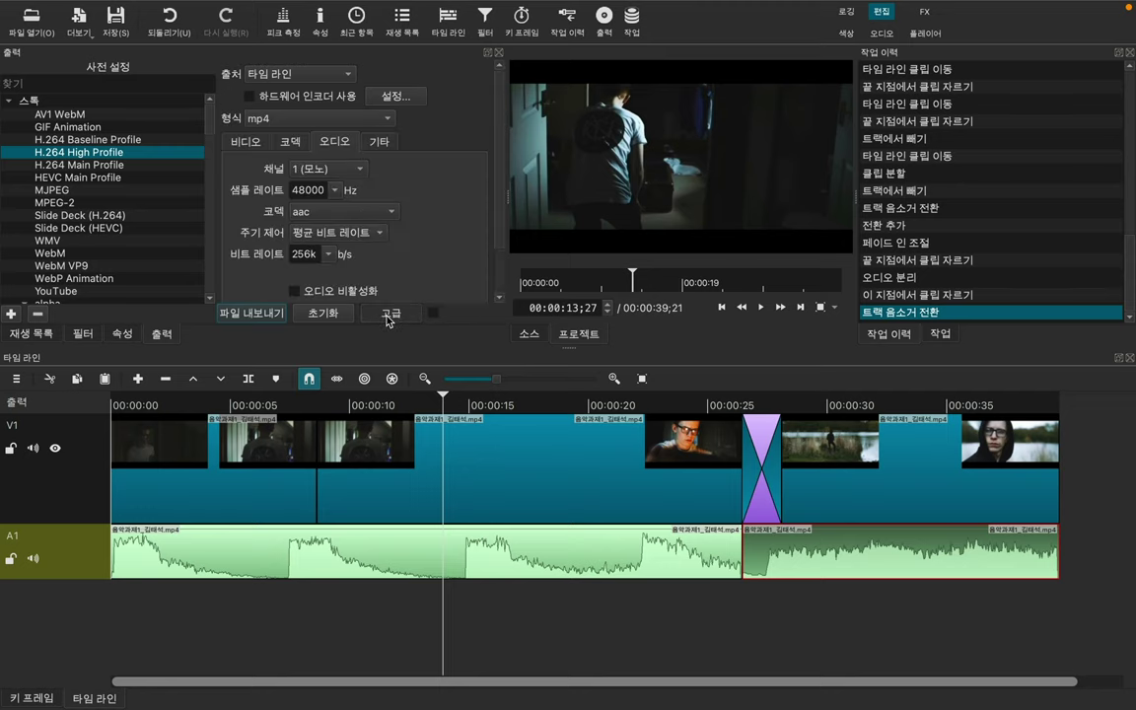
Step: Check the 1920x1080, 29.970030 fps video settings and open the output format list
{"action": "left_click", "coordinate": [247, 142]}
{"action": "scroll", "coordinate": [473, 160], "scroll_direction": "down", "scroll_amount": 1}
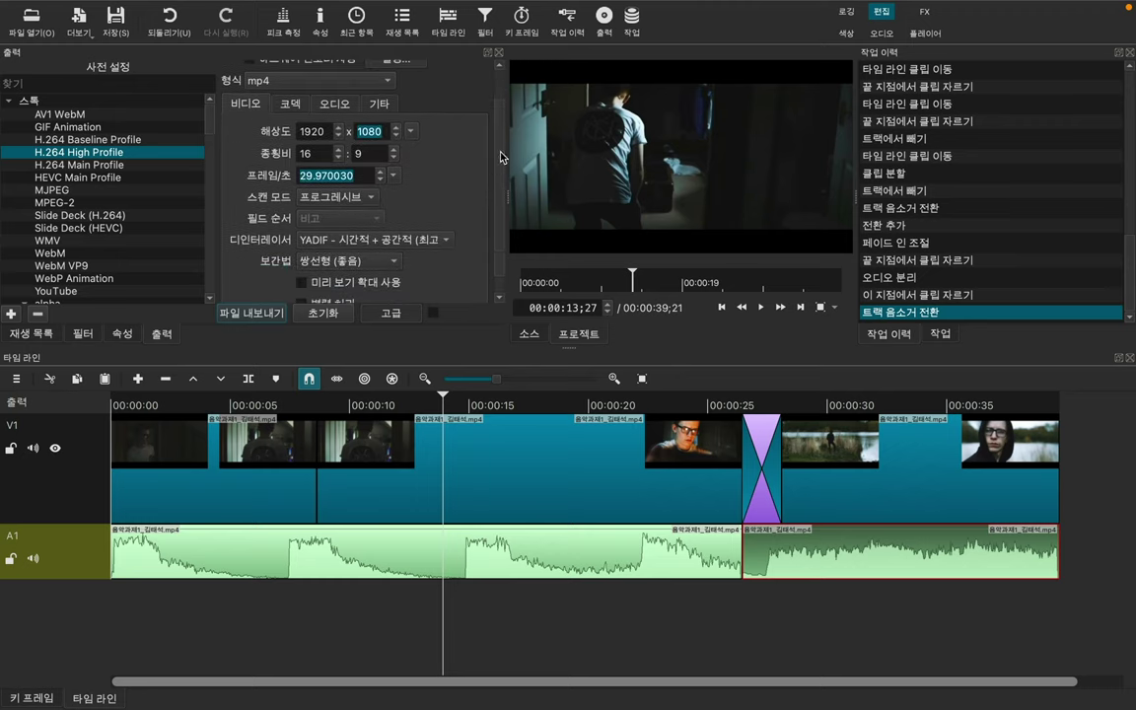
{"action": "scroll", "coordinate": [481, 165], "scroll_direction": "down", "scroll_amount": 1}
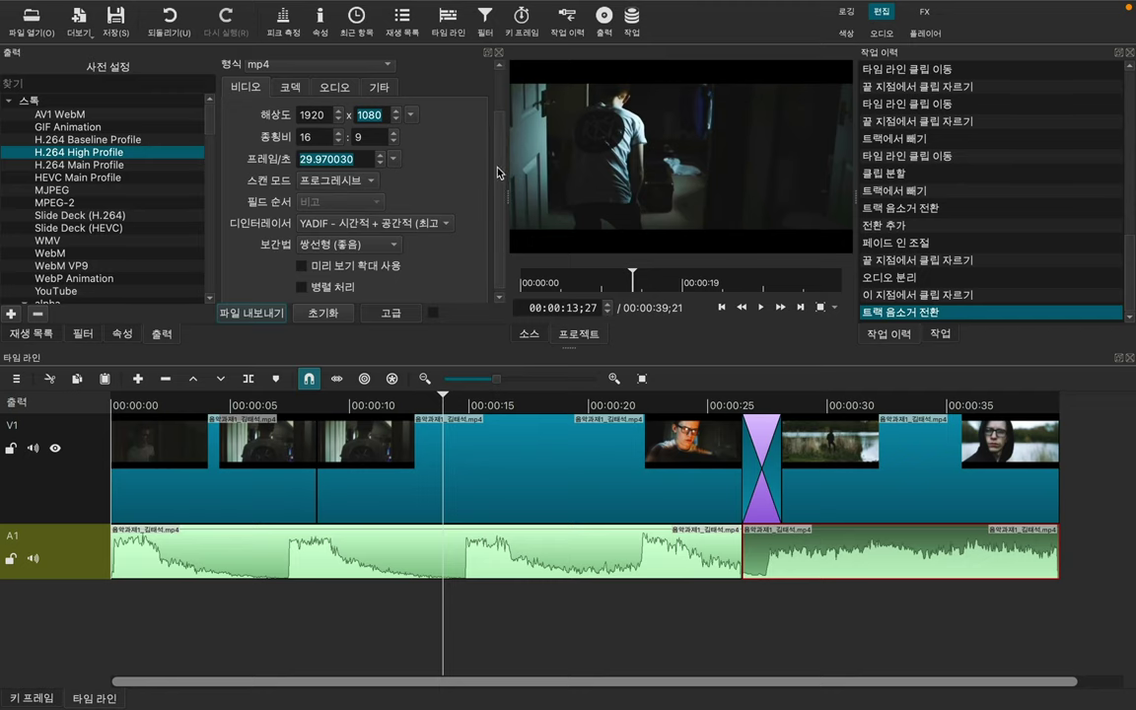
{"action": "scroll", "coordinate": [448, 172], "scroll_direction": "up", "scroll_amount": 3}
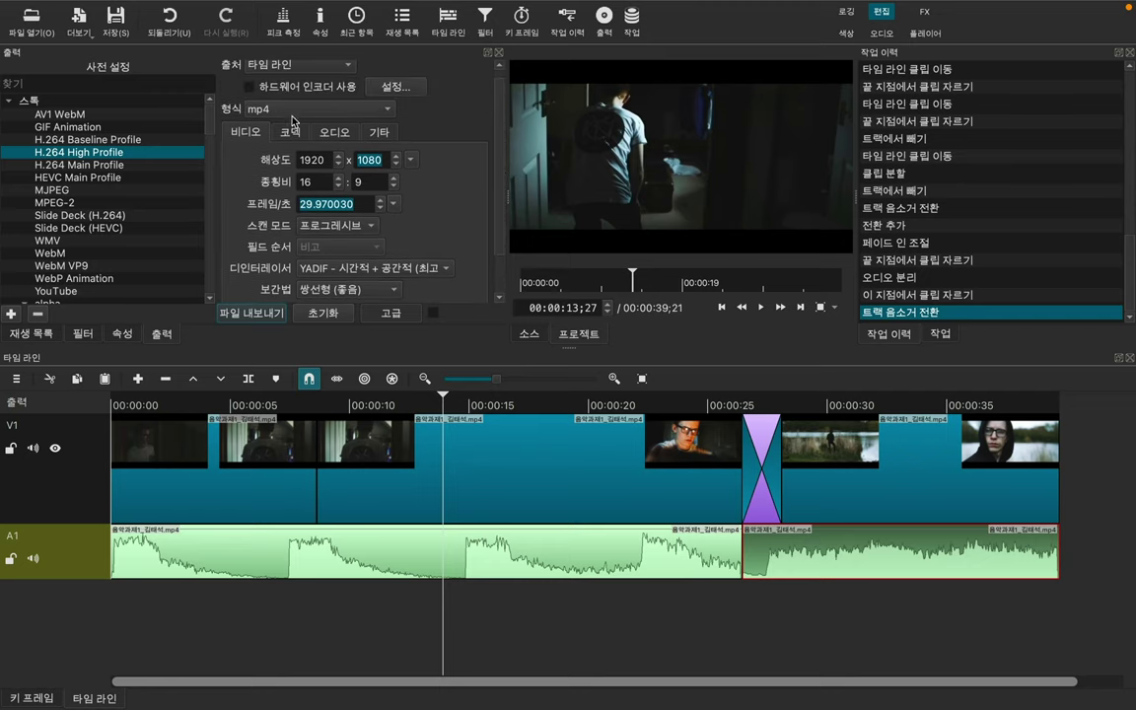
{"action": "left_click", "coordinate": [253, 107]}
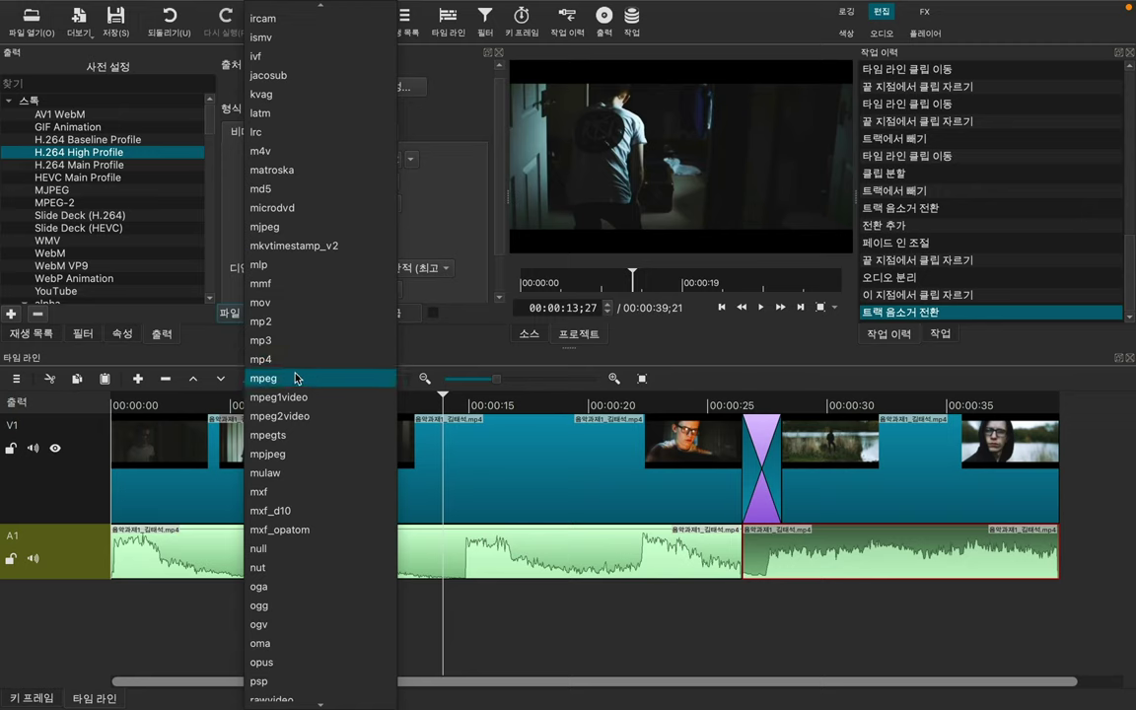
Step: Keep mp4 as the format and review the libx264 codec and aac audio settings
{"action": "left_click", "coordinate": [298, 366]}
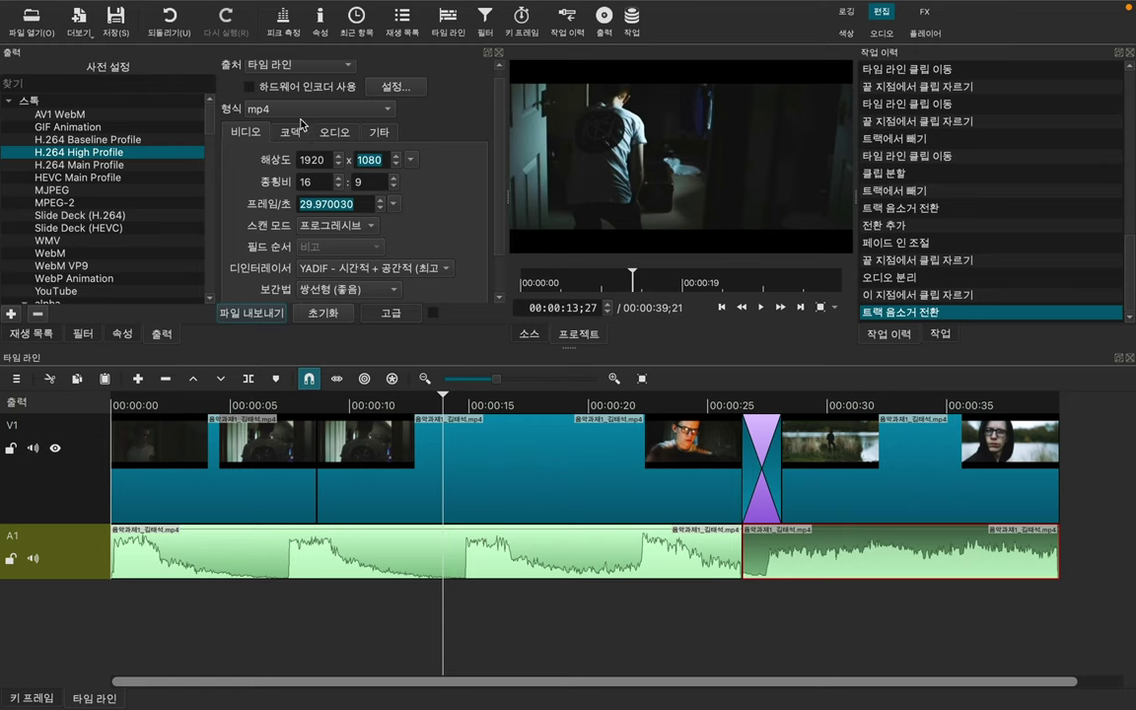
{"action": "left_click", "coordinate": [285, 131]}
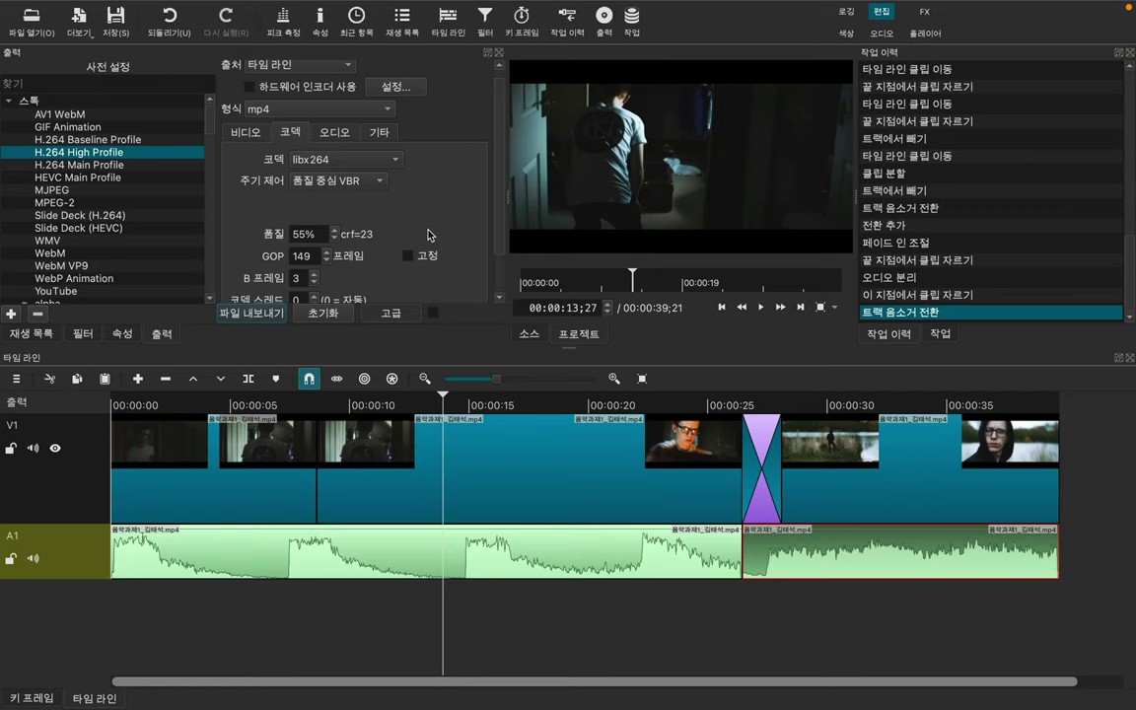
{"action": "scroll", "coordinate": [450, 246], "scroll_direction": "down", "scroll_amount": 2}
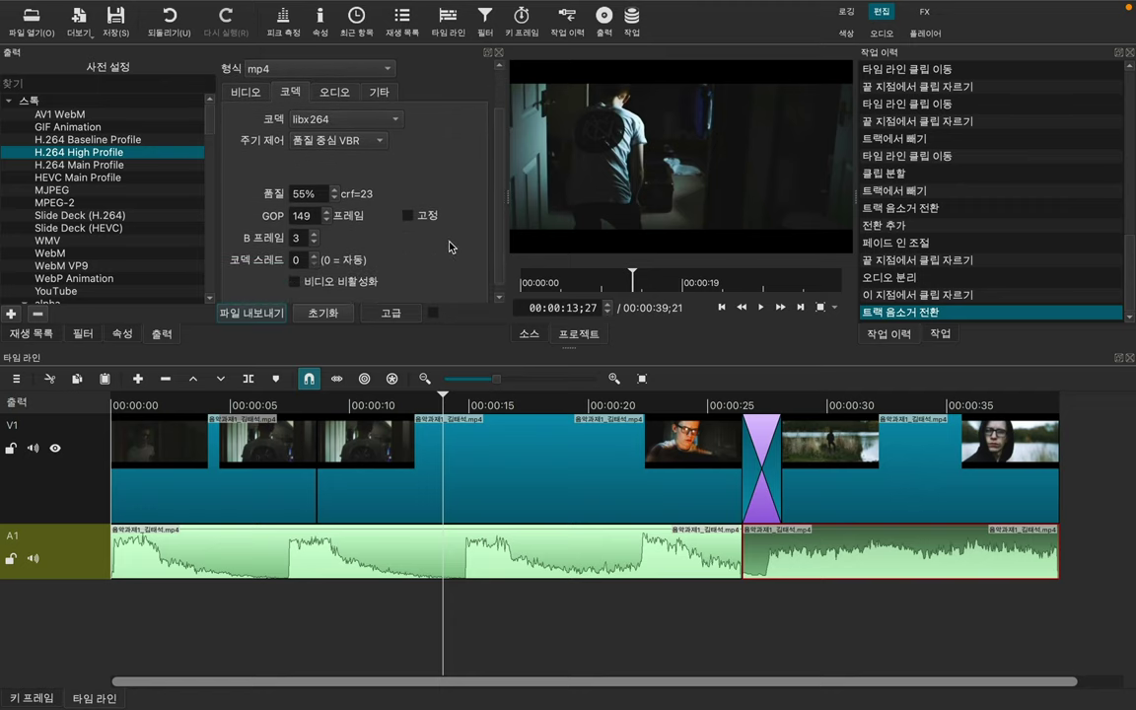
{"action": "scroll", "coordinate": [449, 246], "scroll_direction": "up", "scroll_amount": 3}
{"action": "left_click", "coordinate": [334, 142]}
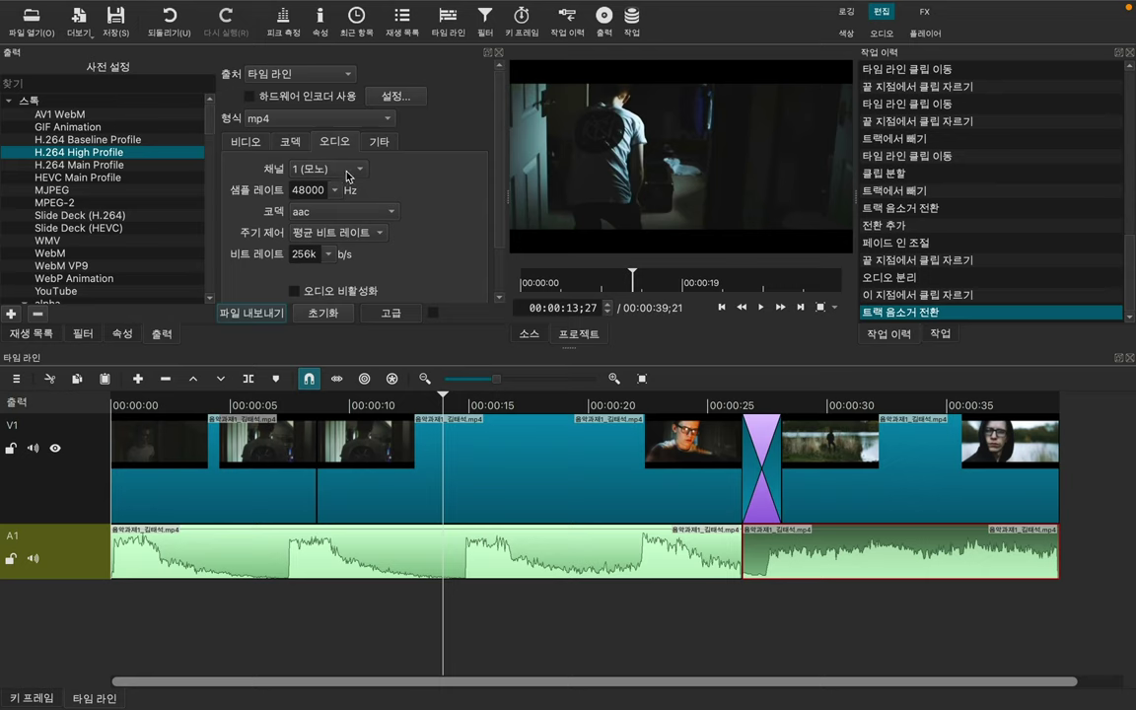
Step: Open the Channels list showing 1 (mono), 2 (stereo) and 6 (5.1)
{"action": "left_click", "coordinate": [347, 175]}
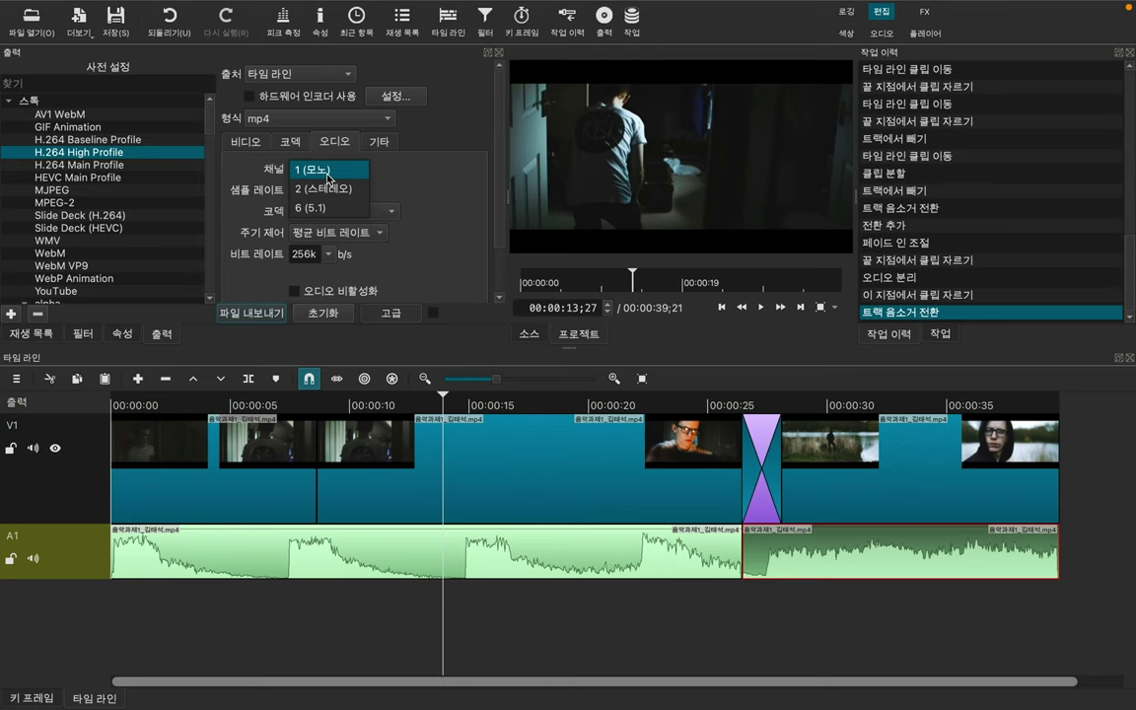
Step: Keep the exported audio at 1 (mono) channel
{"action": "left_click", "coordinate": [328, 176]}
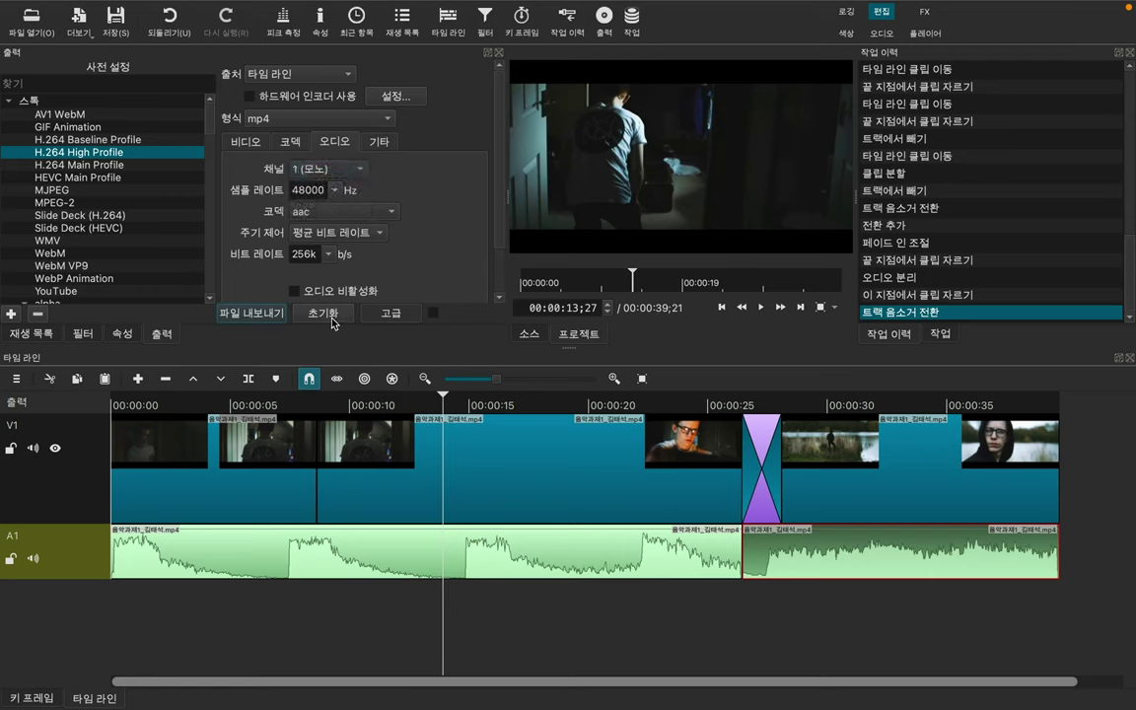
{"action": "scroll", "coordinate": [448, 174], "scroll_direction": "down", "scroll_amount": 2}
{"action": "scroll", "coordinate": [449, 174], "scroll_direction": "up", "scroll_amount": 2}
Step: Select the first A1 audio clip, then the clip after the crossfade, then the first again
{"action": "left_click", "coordinate": [263, 572]}
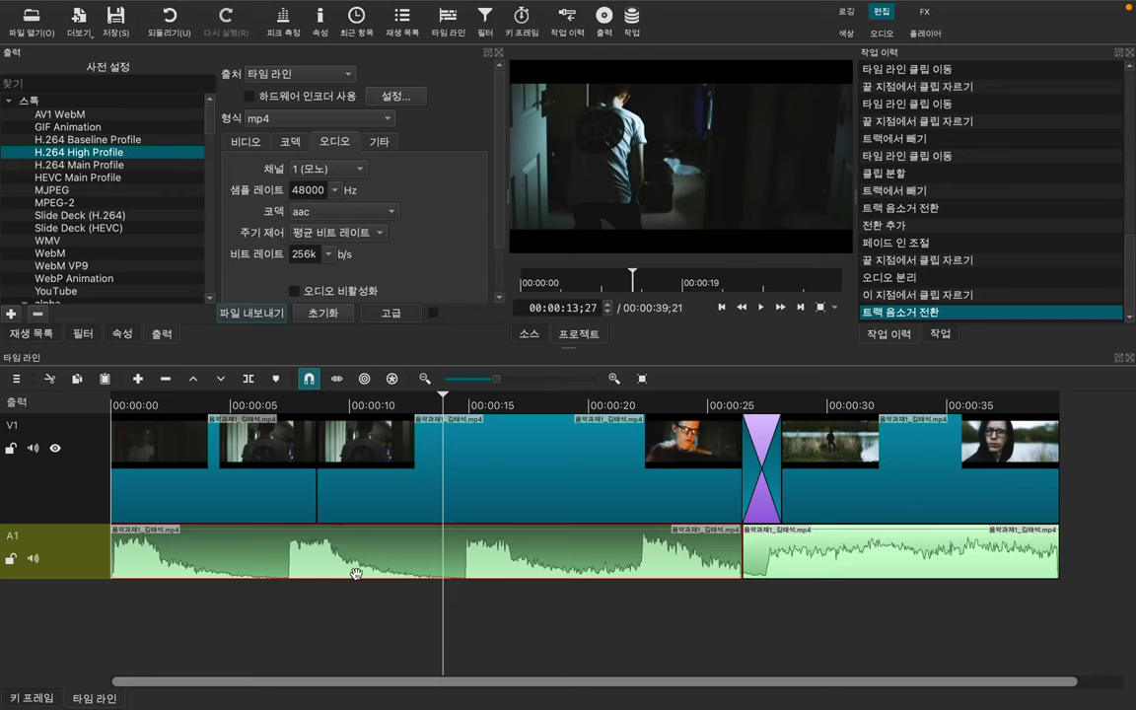
{"action": "left_click", "coordinate": [807, 563]}
{"action": "left_click", "coordinate": [677, 569]}
Step: Reset the export settings and reapply the H.264 High Profile preset
{"action": "left_click", "coordinate": [339, 318]}
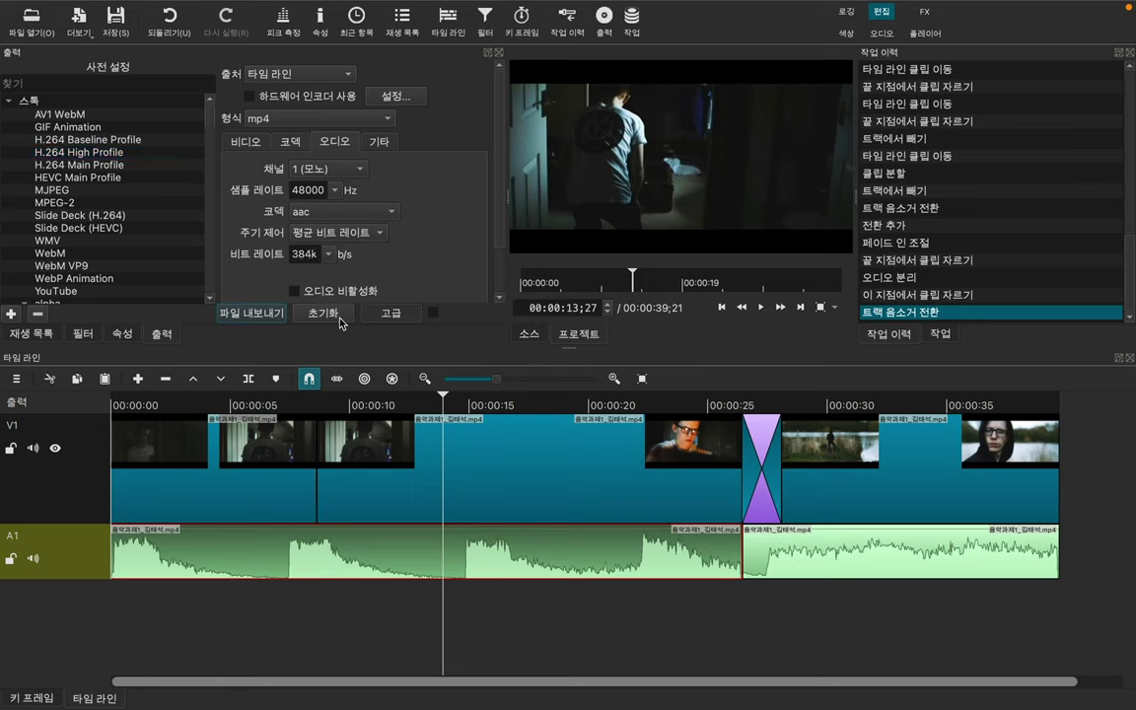
{"action": "left_click", "coordinate": [122, 153]}
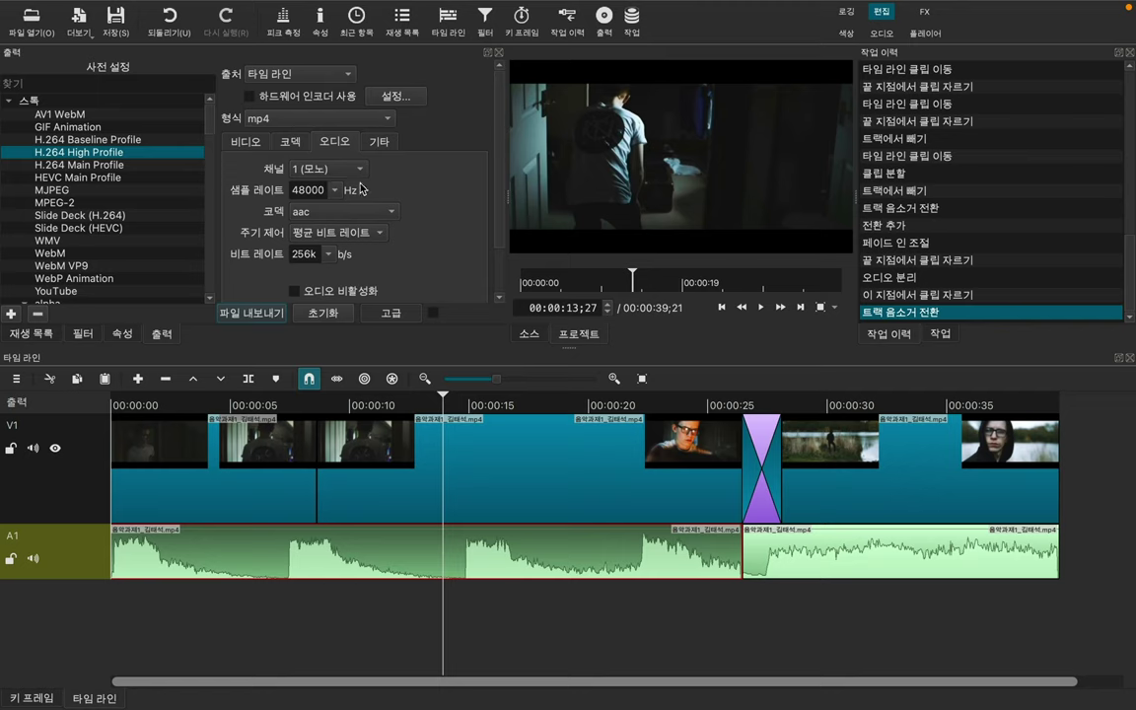
{"action": "scroll", "coordinate": [442, 228], "scroll_direction": "down", "scroll_amount": 2}
{"action": "scroll", "coordinate": [423, 197], "scroll_direction": "up", "scroll_amount": 2}
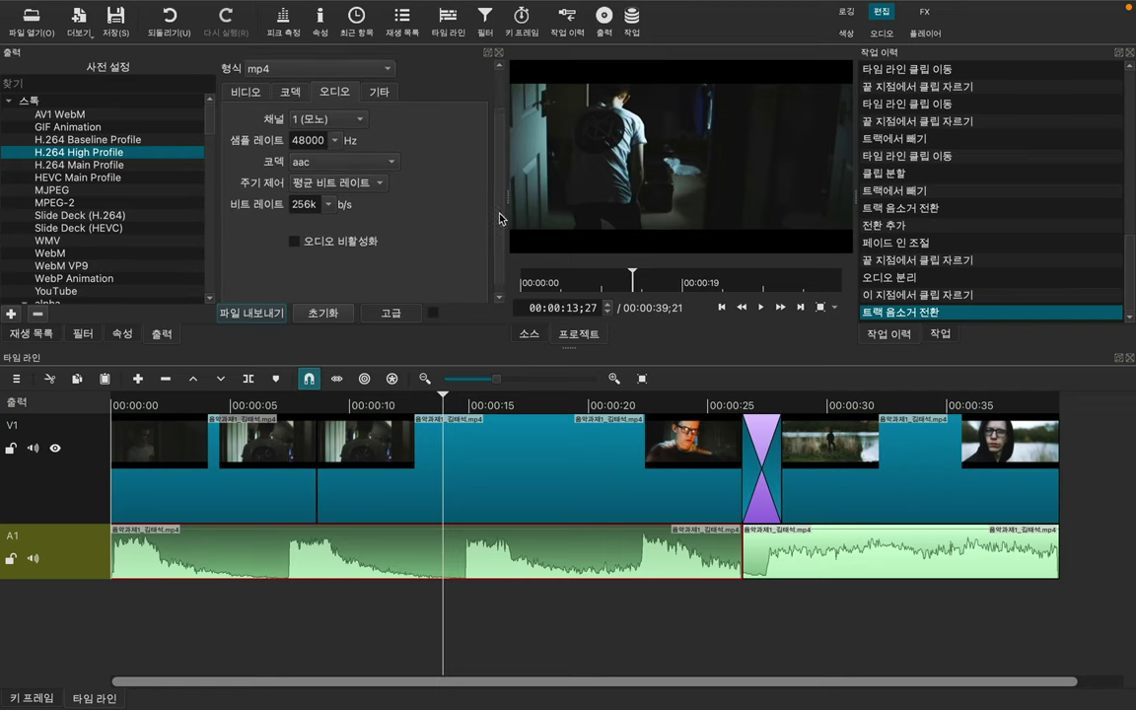
Step: Review the Other, Audio, Codec and Video export settings tabs
{"action": "left_click", "coordinate": [383, 142]}
{"action": "left_click", "coordinate": [337, 143]}
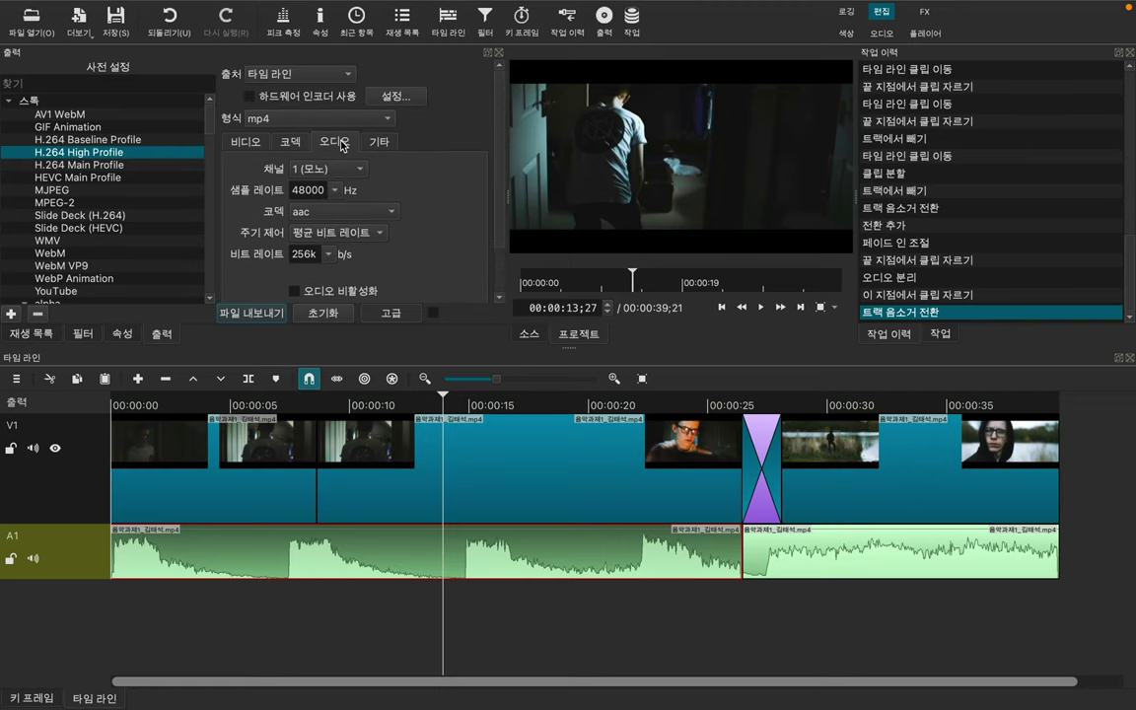
{"action": "left_click", "coordinate": [289, 144]}
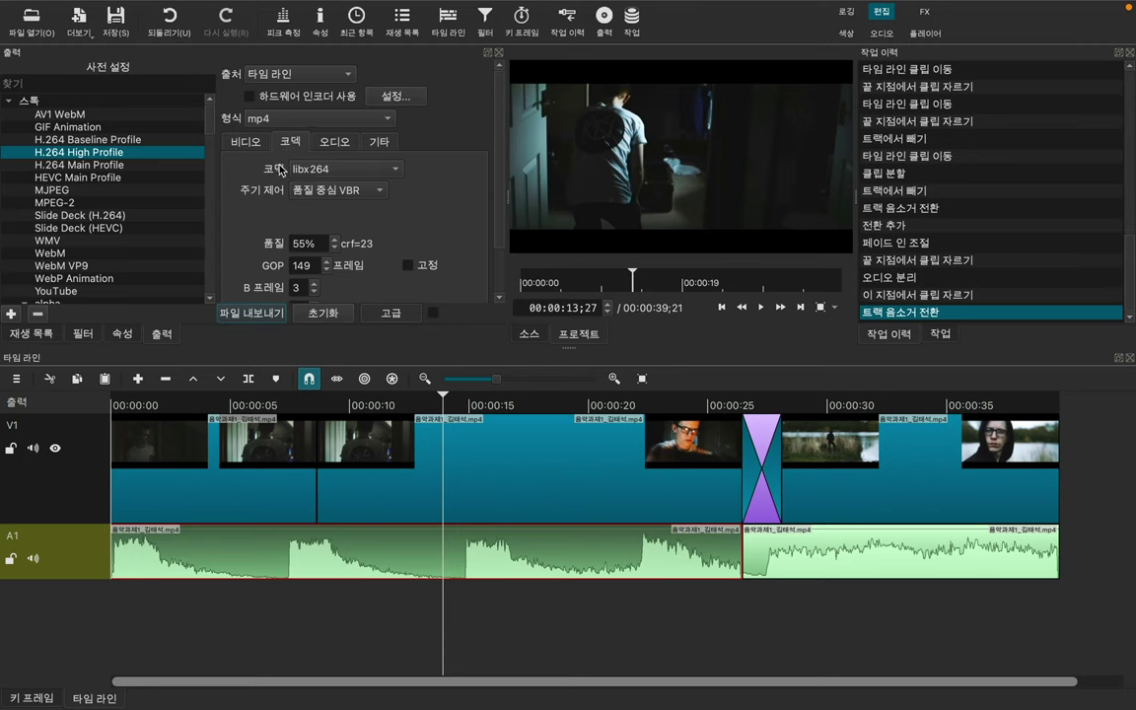
{"action": "left_click", "coordinate": [237, 139]}
Step: Set up the export file as mp4 type saved to the home folder
{"action": "left_click", "coordinate": [261, 314]}
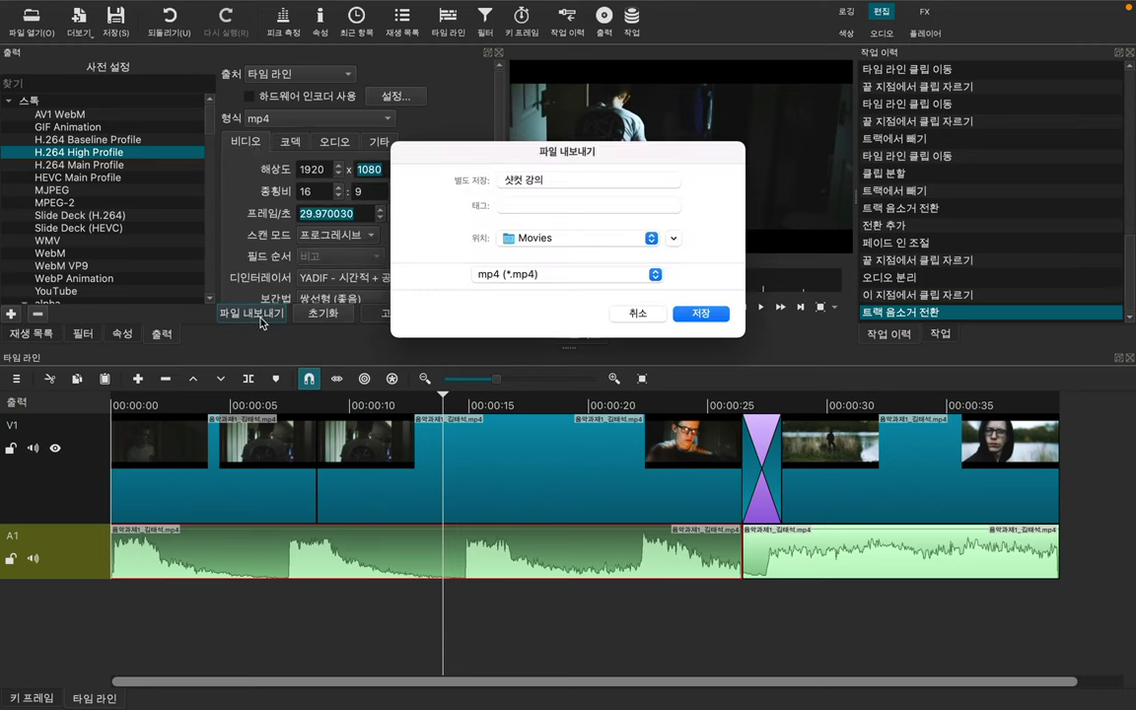
{"action": "left_click", "coordinate": [516, 279]}
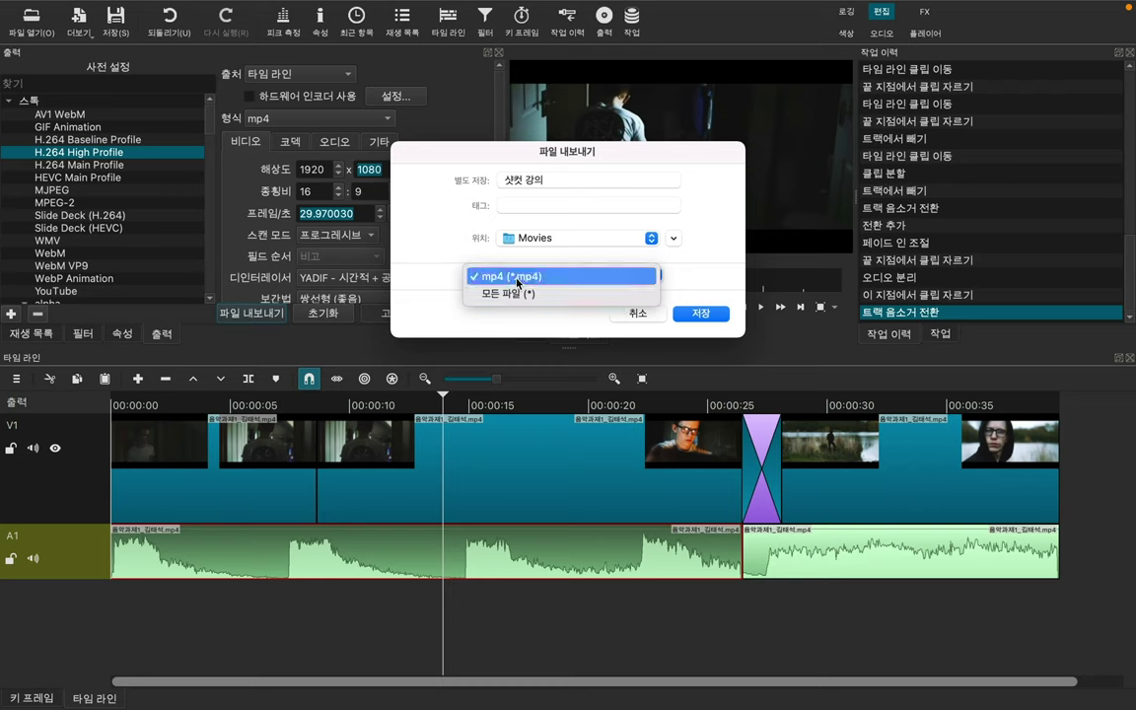
{"action": "left_click", "coordinate": [515, 279]}
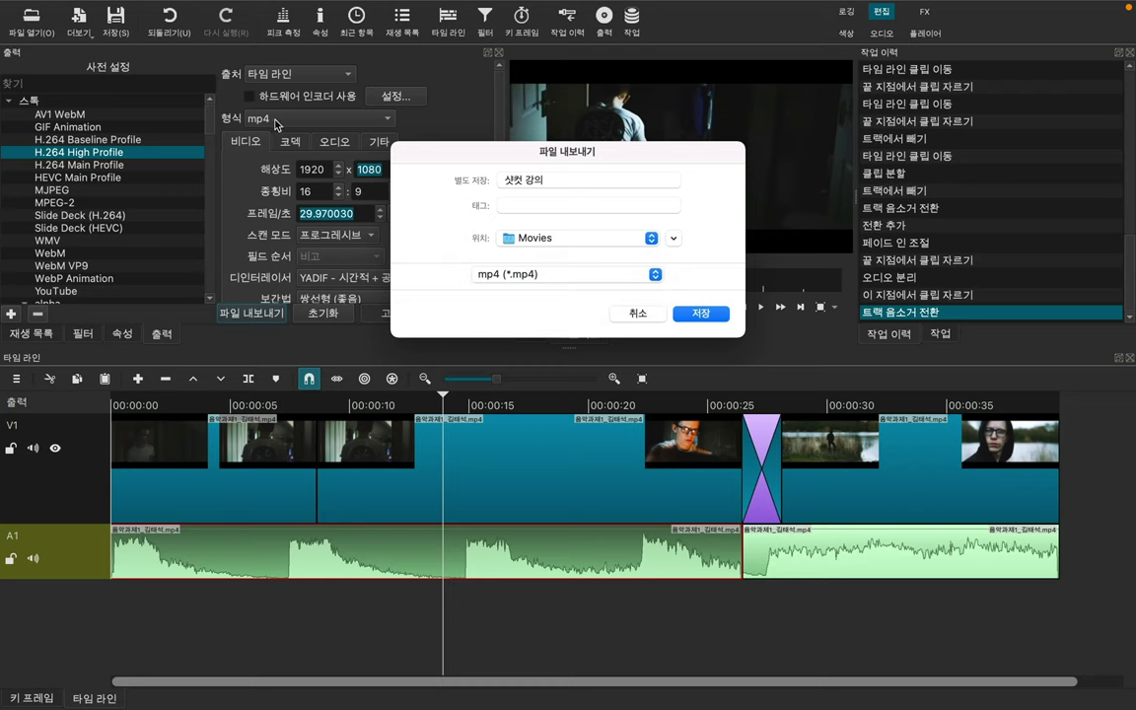
{"action": "left_click", "coordinate": [506, 279]}
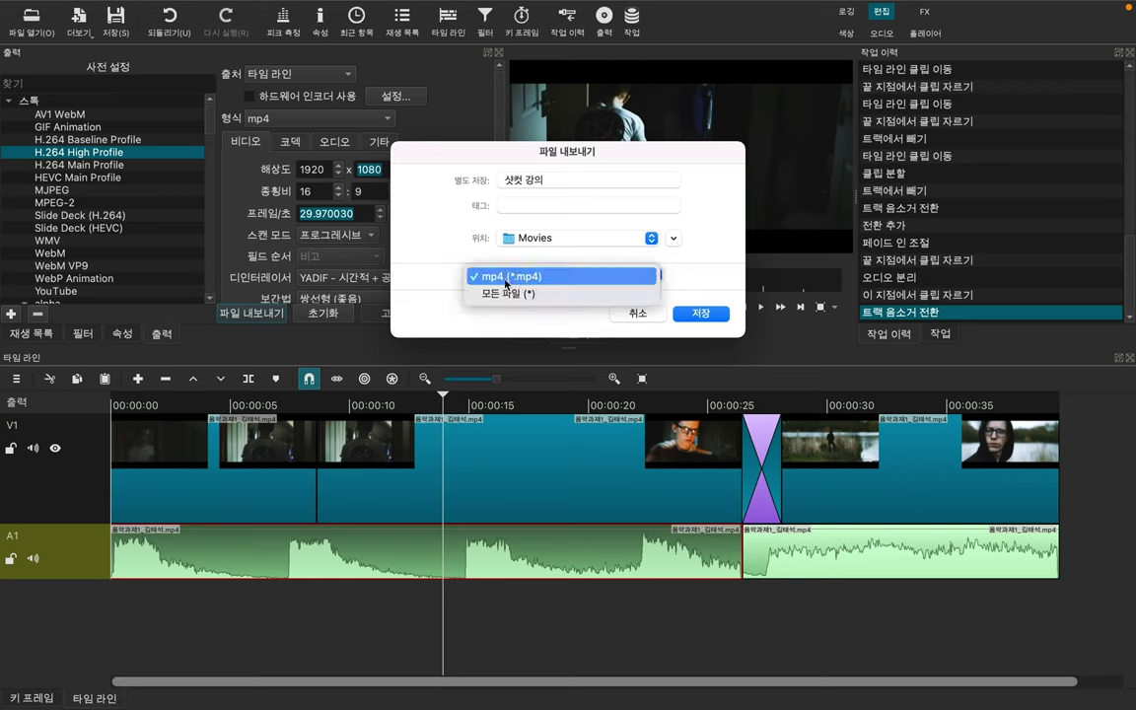
{"action": "left_click", "coordinate": [457, 258]}
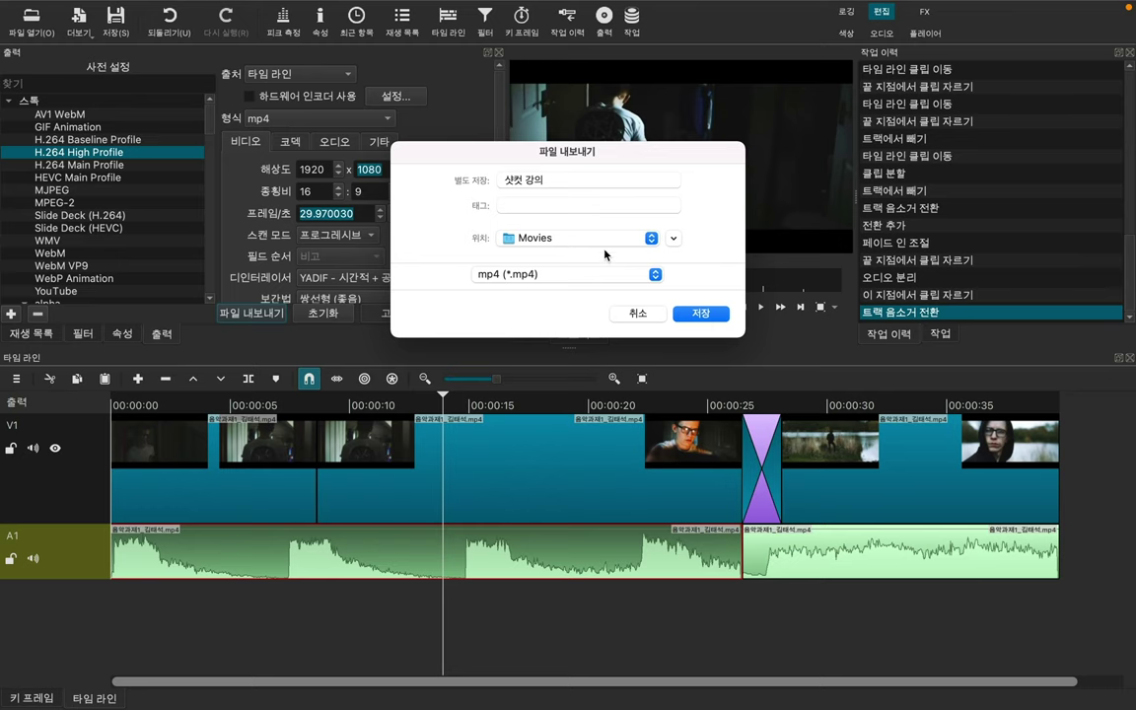
{"action": "left_click", "coordinate": [649, 240]}
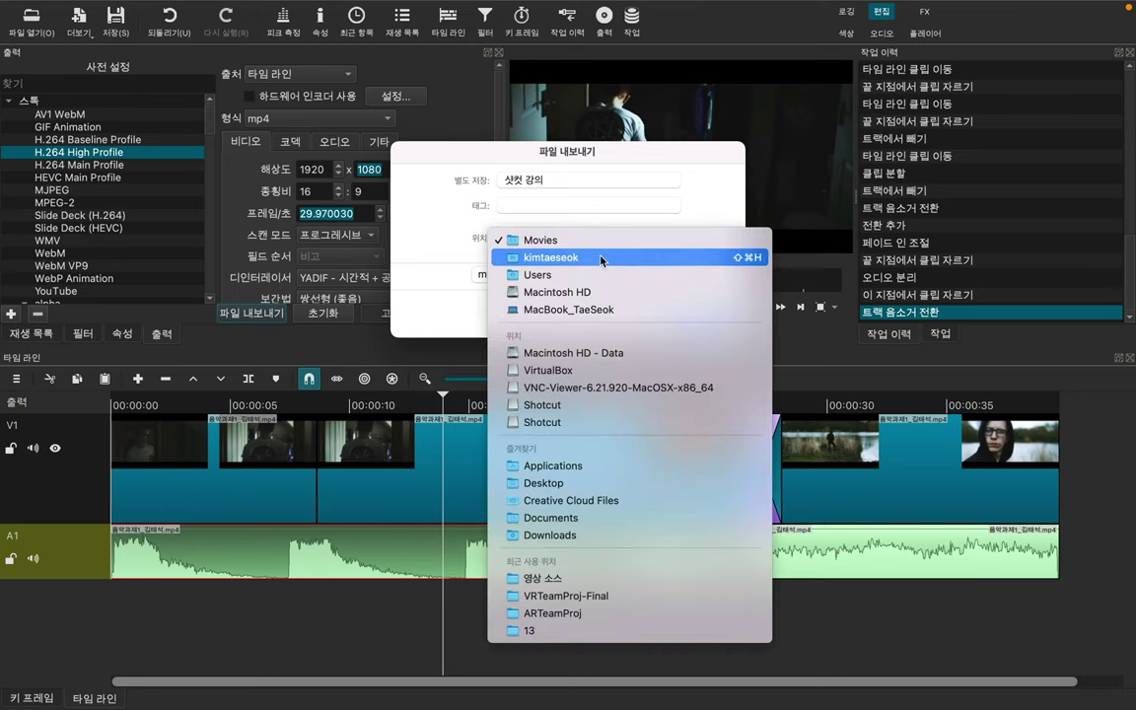
{"action": "left_click", "coordinate": [538, 257]}
Step: Name the file '강의 영상' and save to start the export job
{"action": "left_click", "coordinate": [569, 180]}
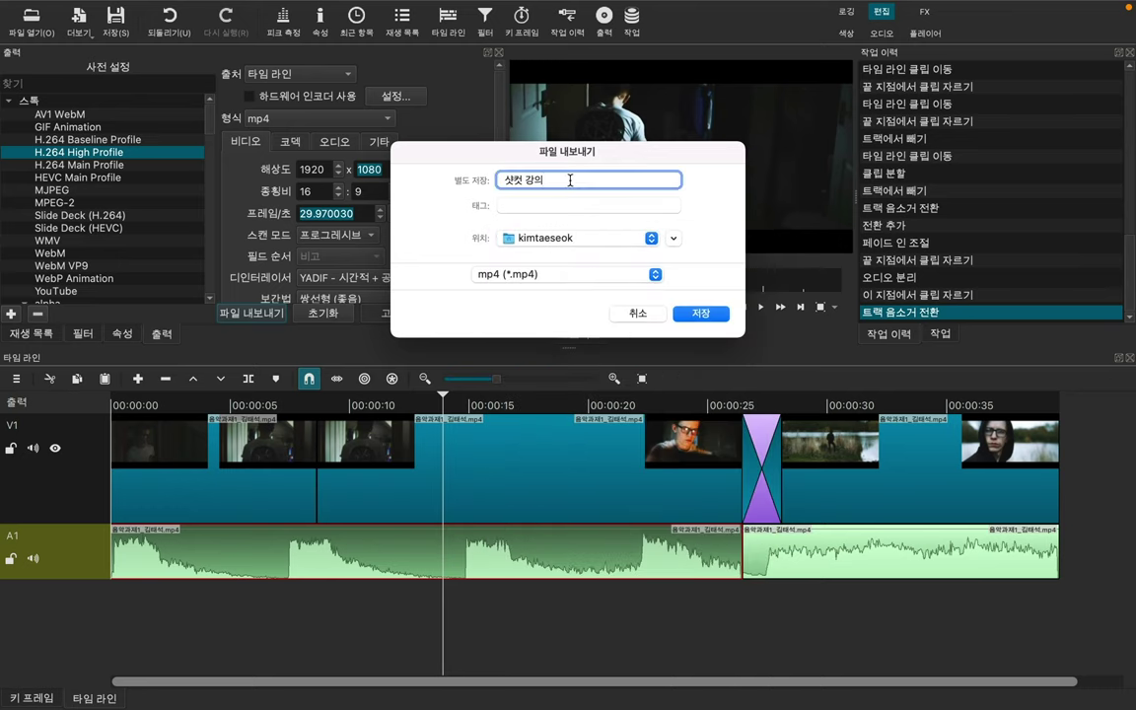
{"action": "key", "text": "BackSpace"}
{"action": "key", "text": "BackSpace"}
{"action": "key", "text": "BackSpace"}
{"action": "key", "text": "BackSpace"}
{"action": "key", "text": "BackSpace"}
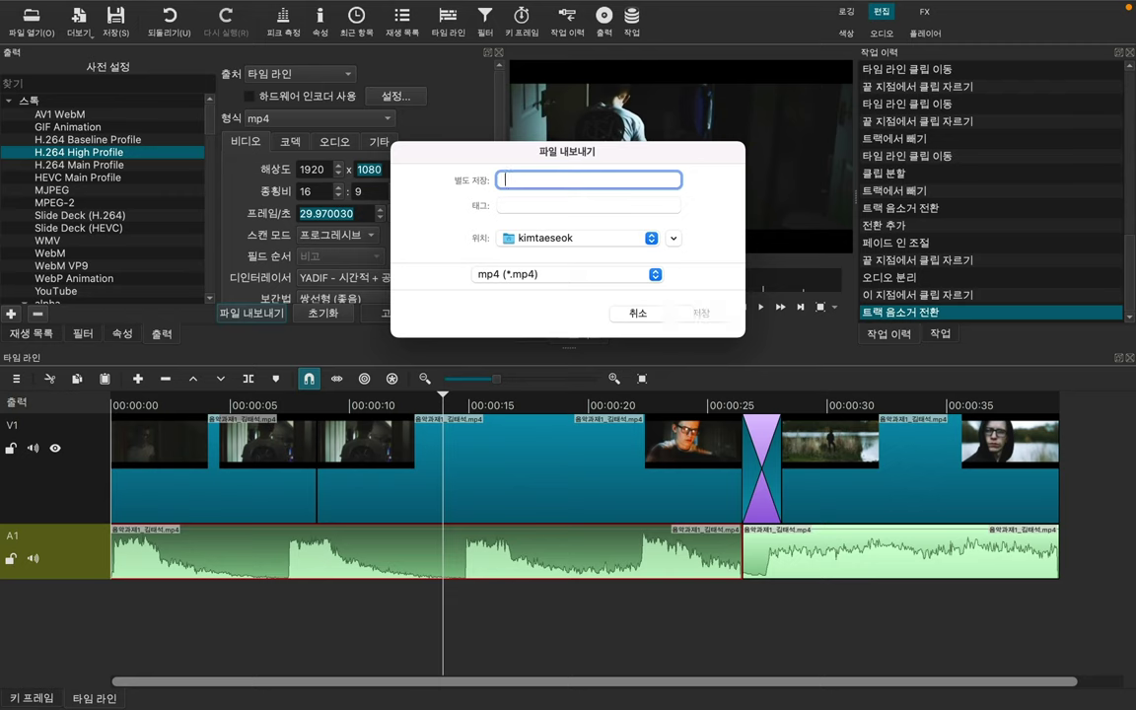
{"action": "type", "text": "강의 영ㅅ"}
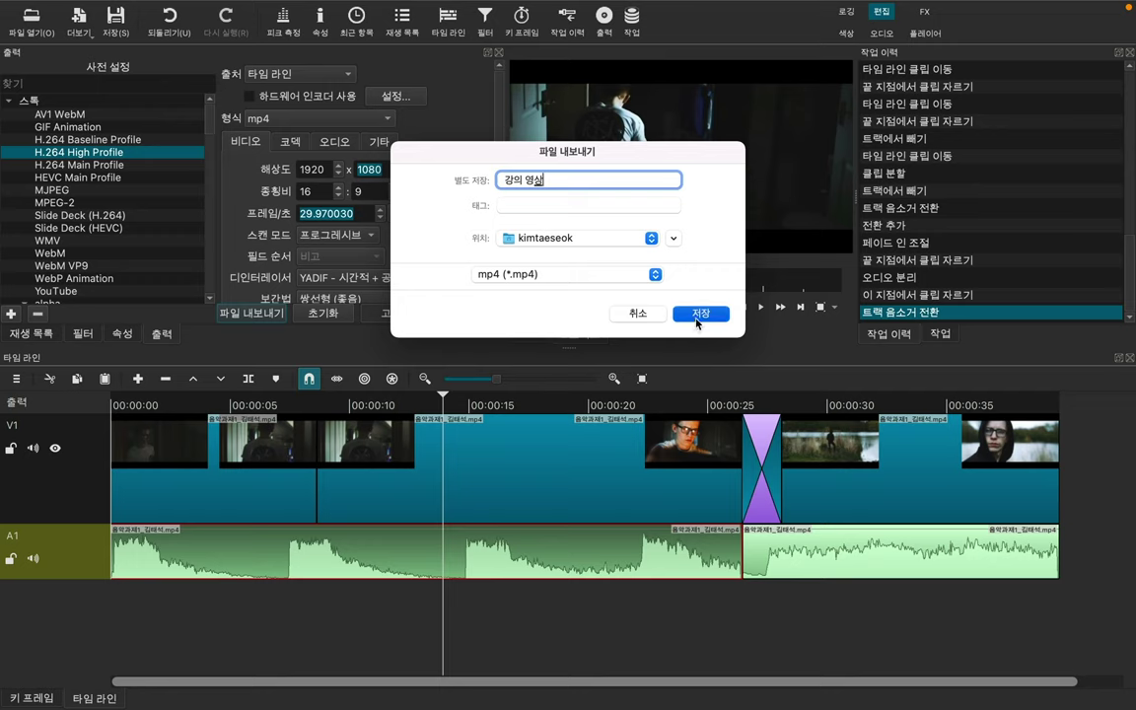
{"action": "left_click", "coordinate": [692, 316]}
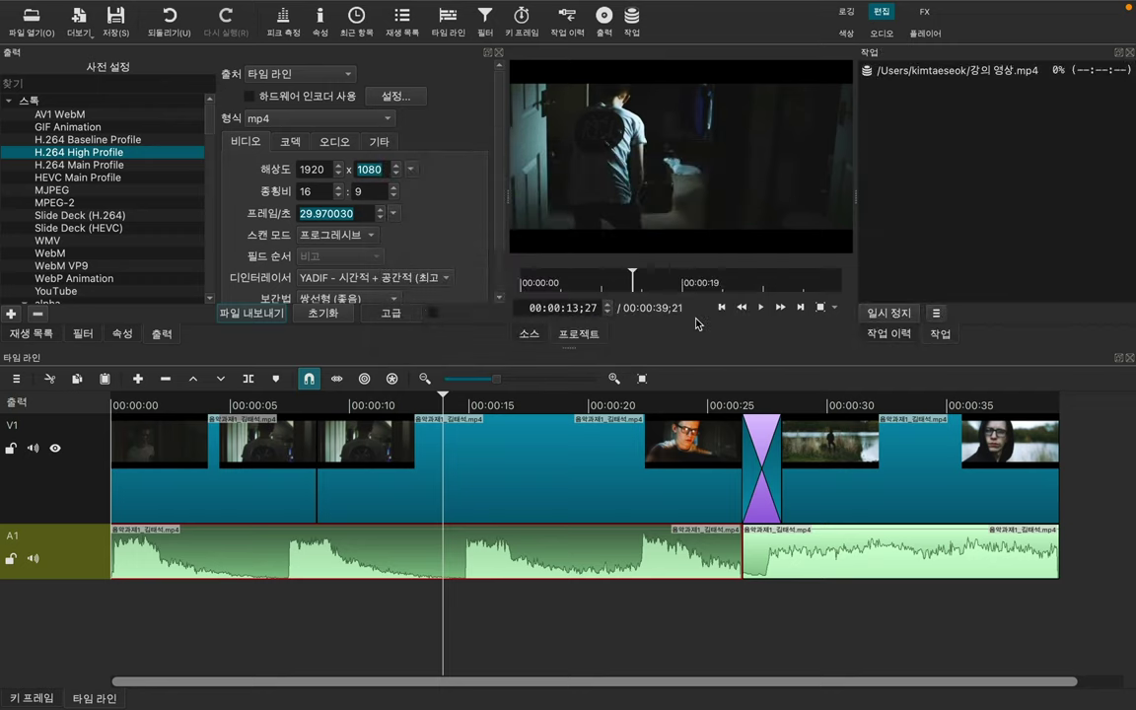
Step: Select the 강의 영상.mp4 job until complete, then leave Advanced export mode
{"action": "left_click", "coordinate": [993, 80]}
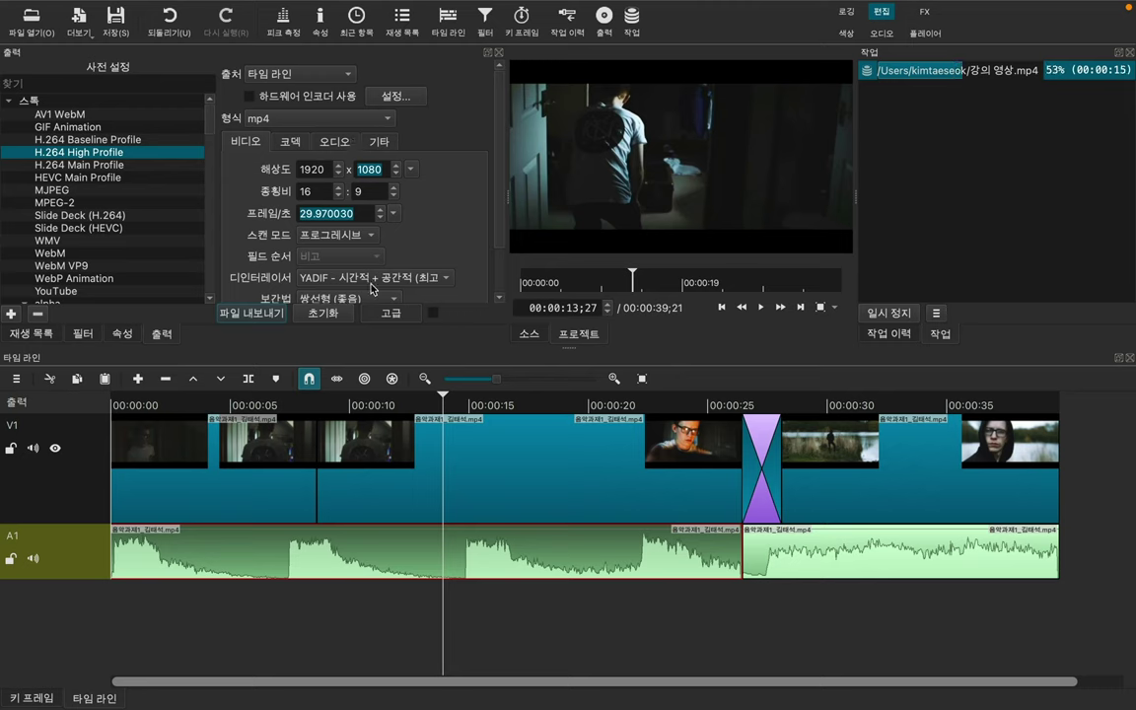
{"action": "left_click", "coordinate": [390, 313]}
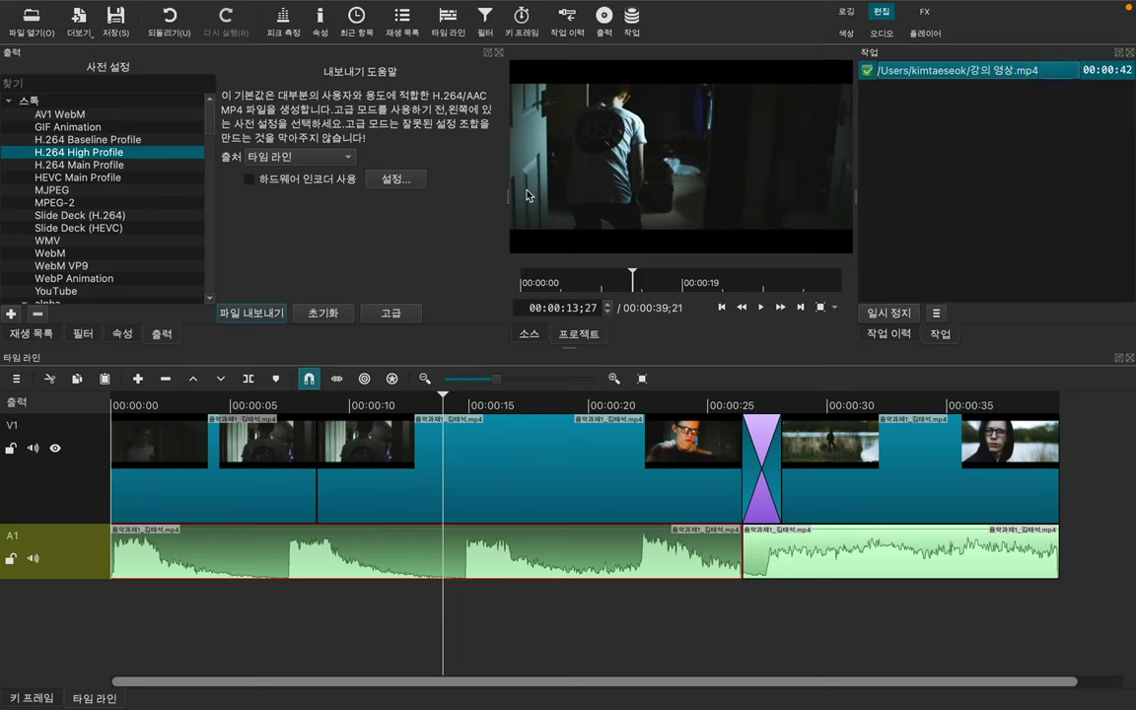
Step: Enable hardware encoding with the h264_videotoolbox encoder
{"action": "left_click", "coordinate": [299, 181]}
{"action": "left_click", "coordinate": [402, 185]}
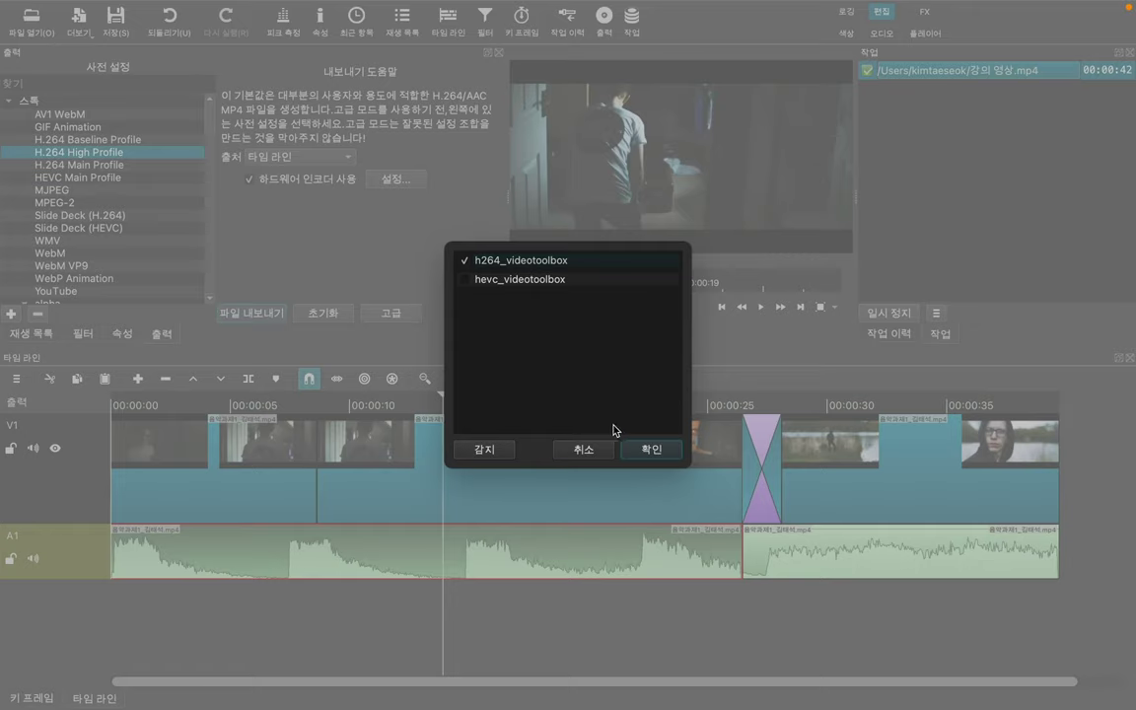
{"action": "left_click", "coordinate": [654, 451]}
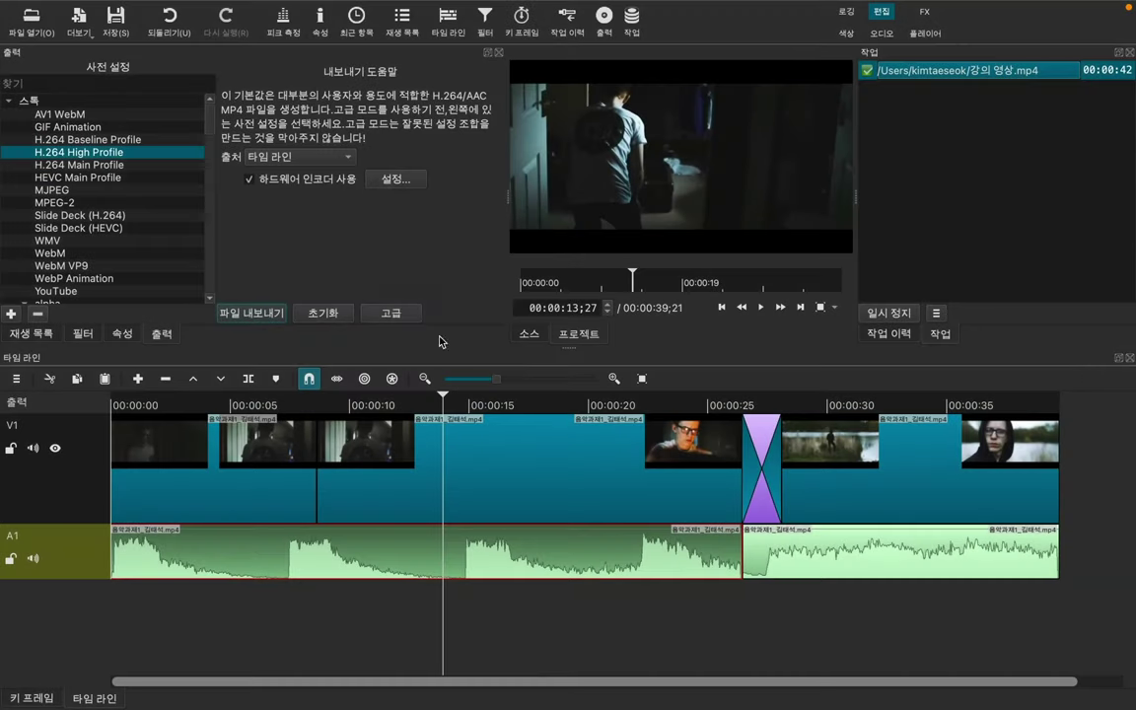
Step: Export a second file named '샷컷 강의_1' and move the playhead to the timeline end
{"action": "left_click", "coordinate": [264, 320]}
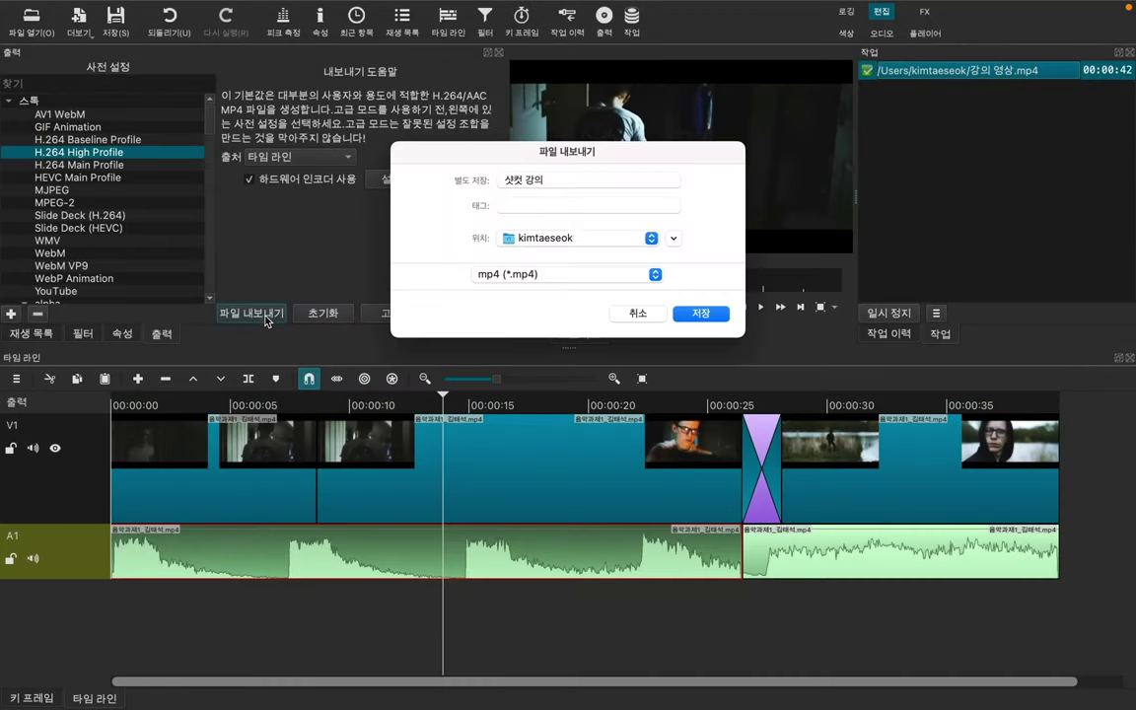
{"action": "left_click", "coordinate": [580, 178]}
{"action": "type", "text": "_1"}
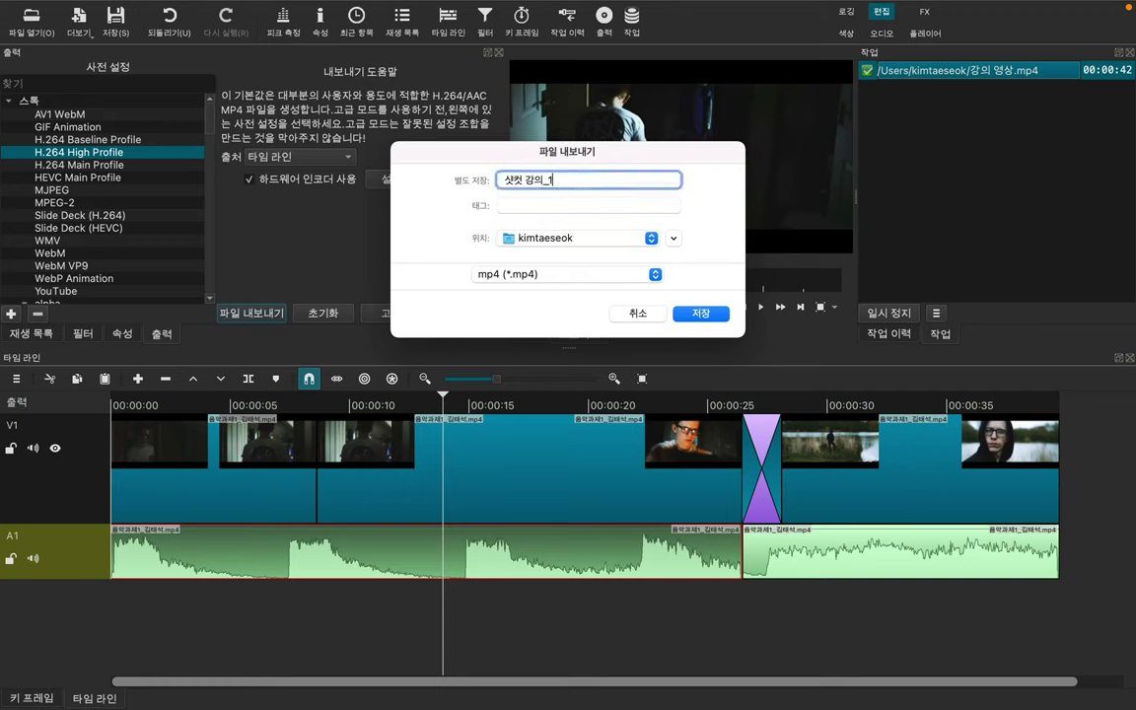
{"action": "key", "text": "Return"}
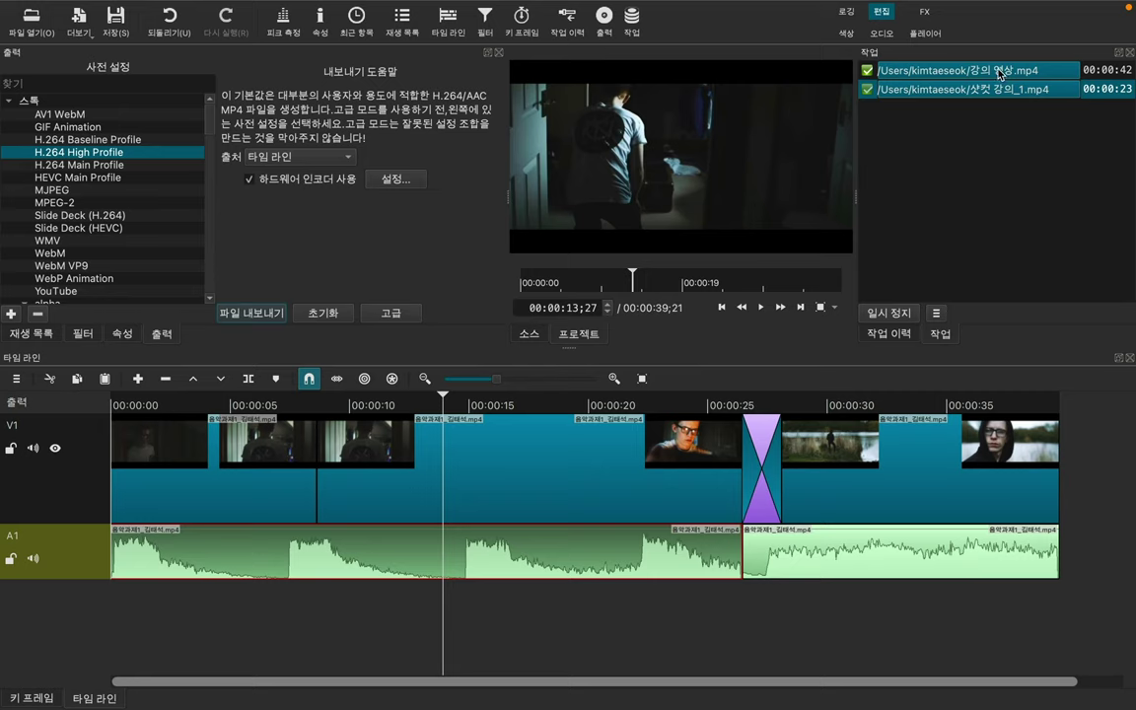
{"action": "left_click", "coordinate": [1084, 467]}
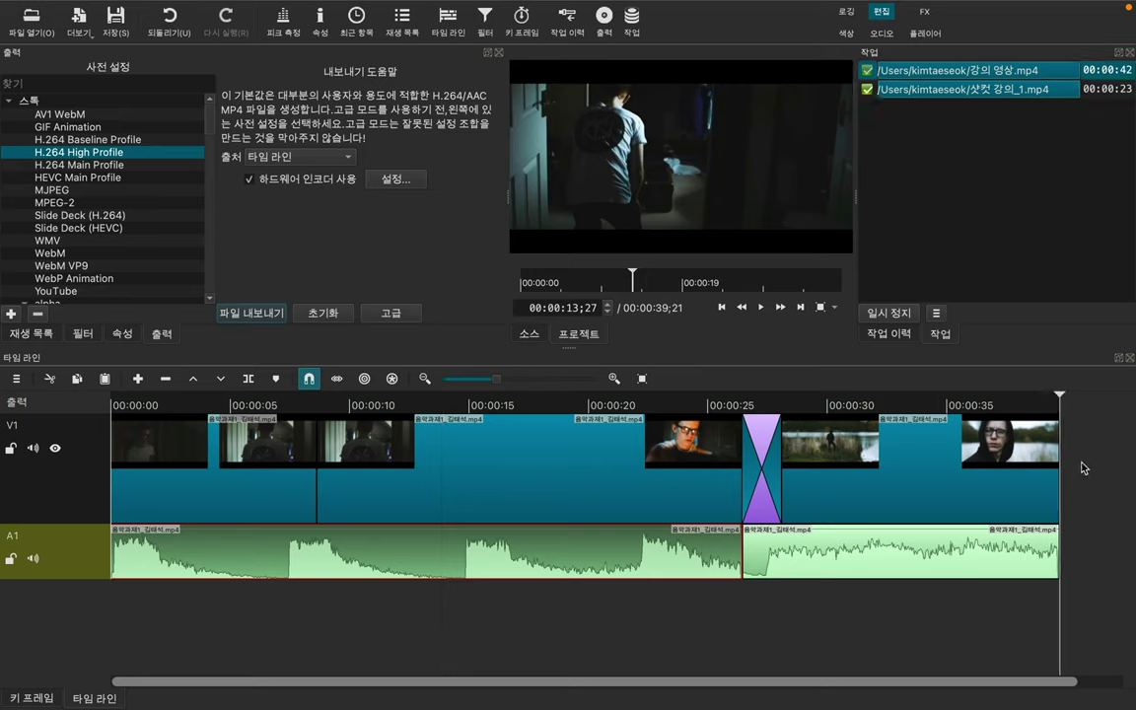